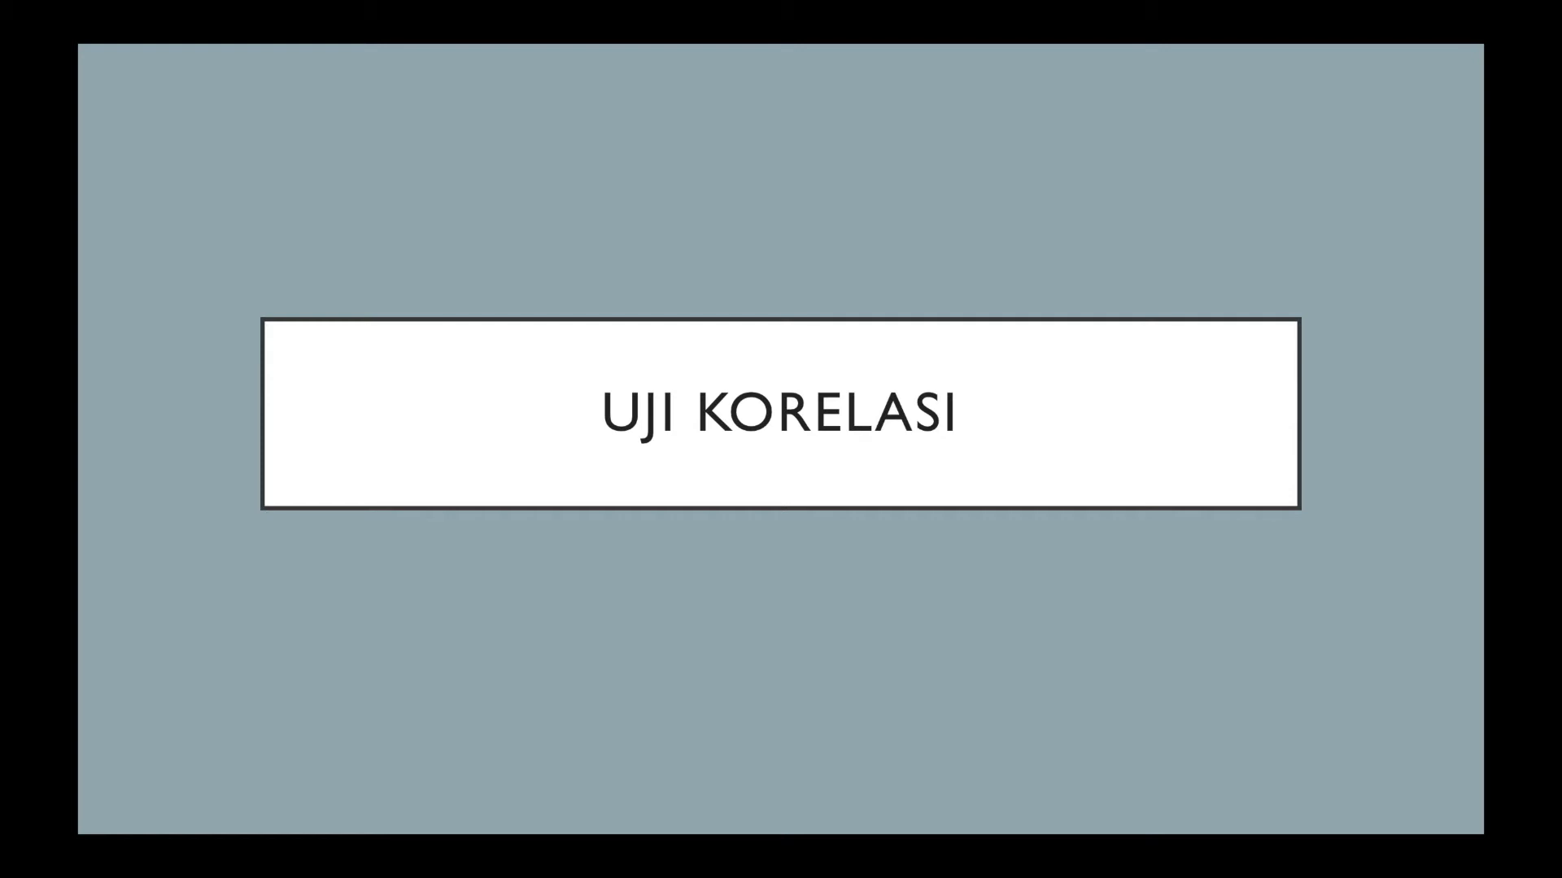
- Switch from the slides to SPSS and examine the Religius item and Bab score columns of the survey data
key("ctrl+Left")
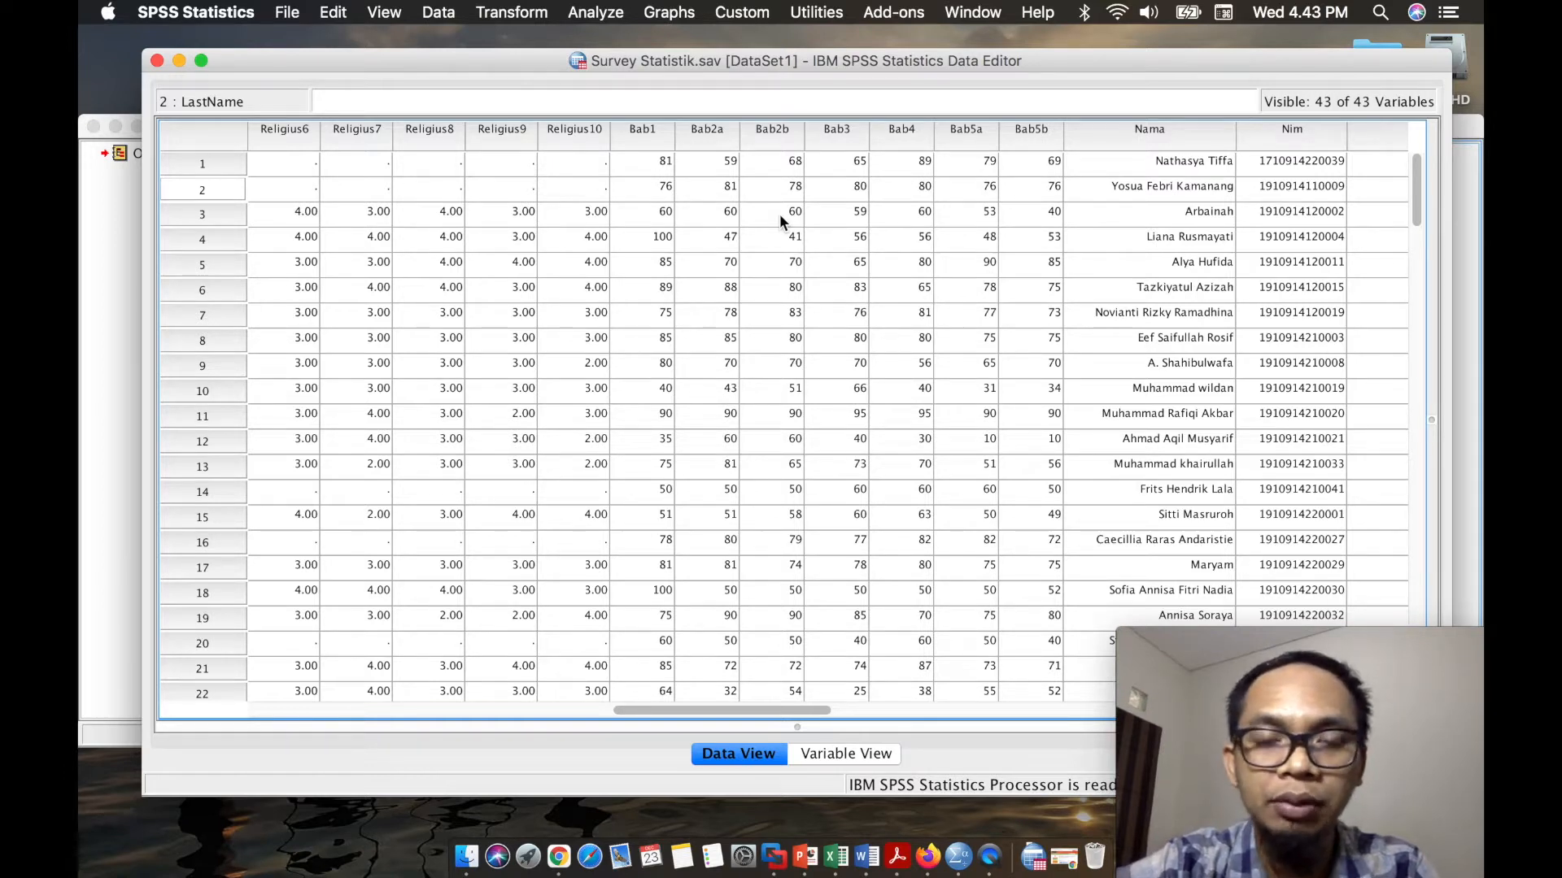
scroll(779, 213, "left", 2)
scroll(779, 213, "left", 1)
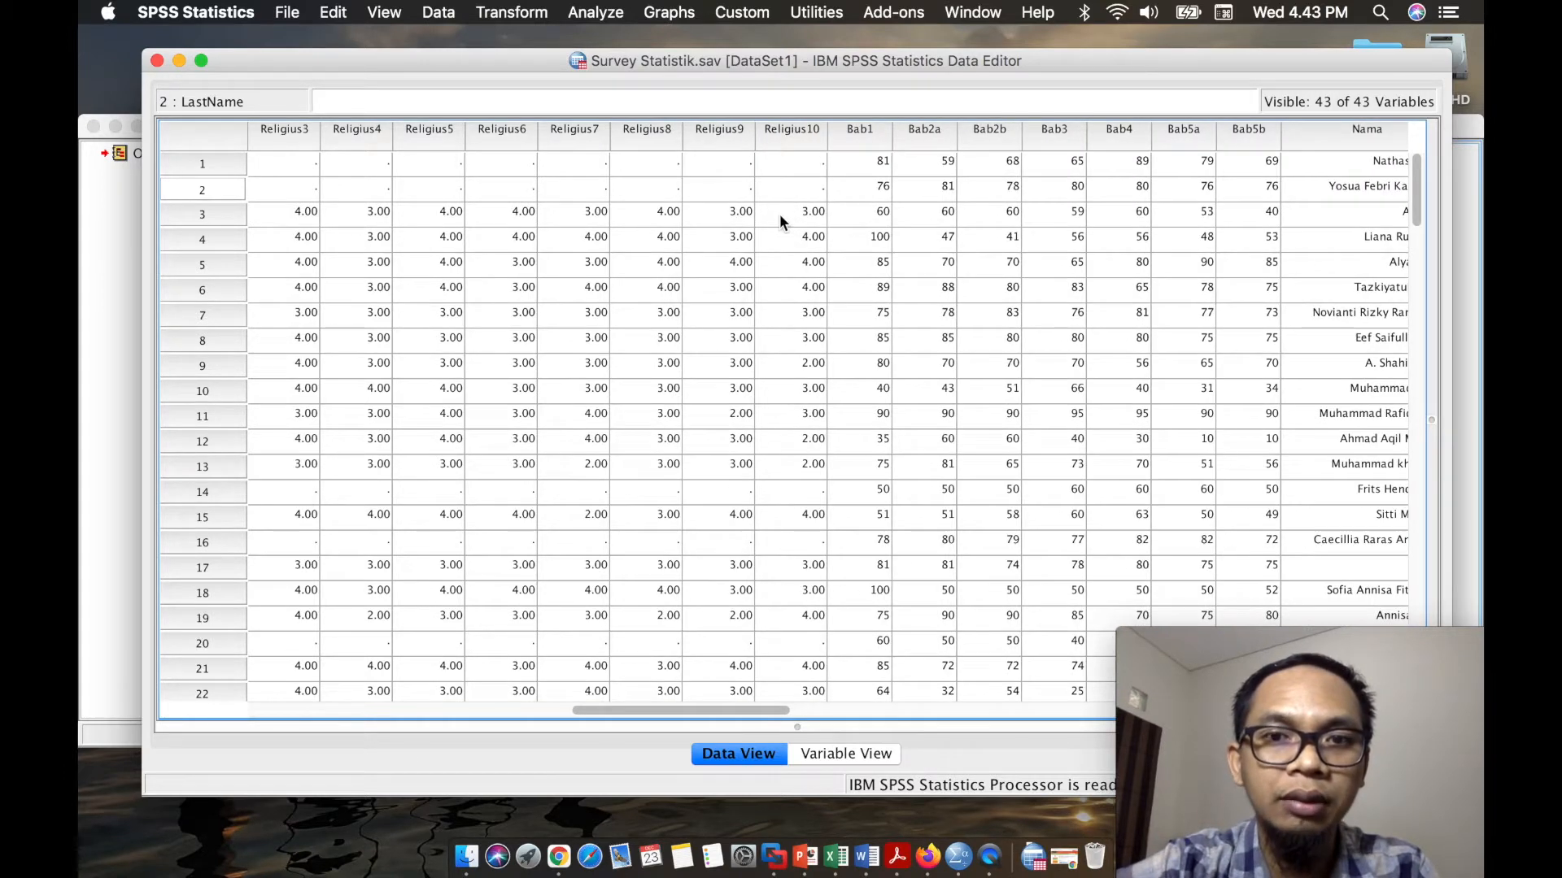
scroll(779, 213, "left", 1)
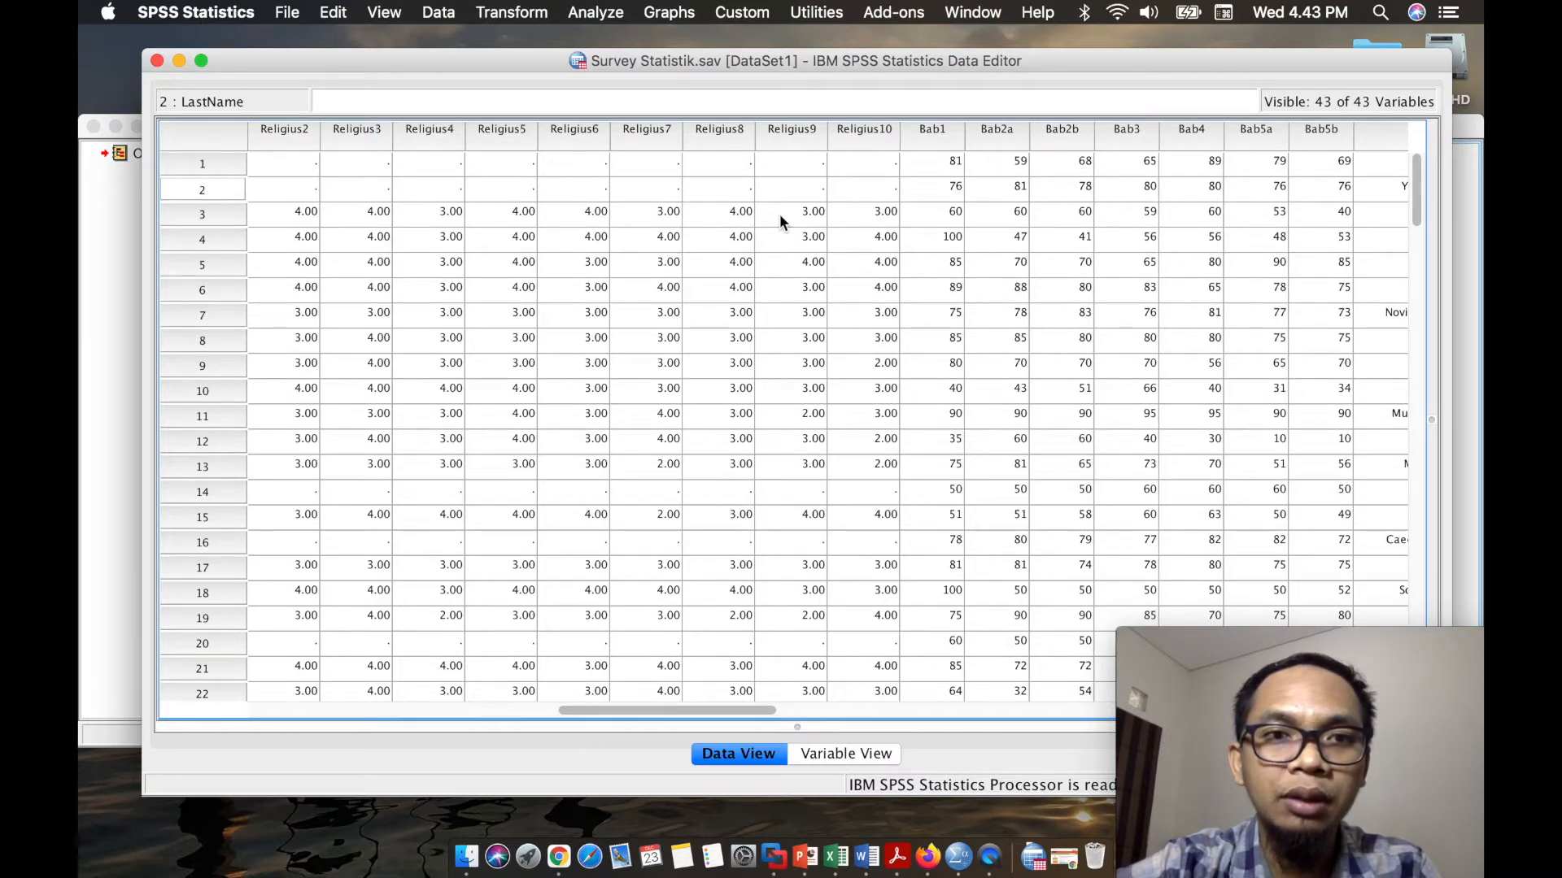
scroll(780, 213, "left", 2)
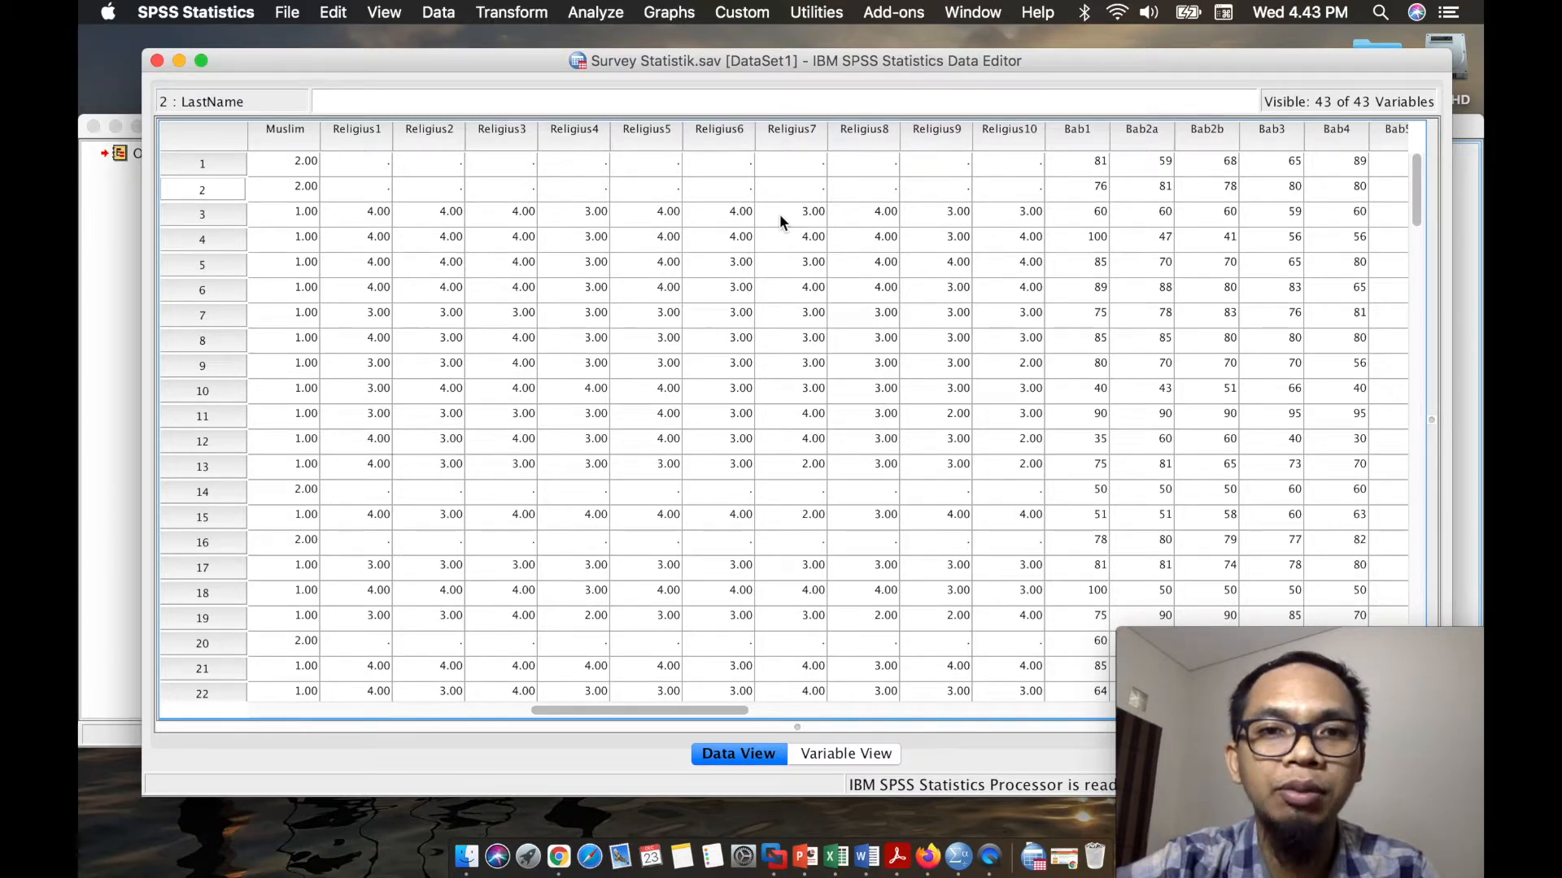
scroll(779, 213, "right", 6)
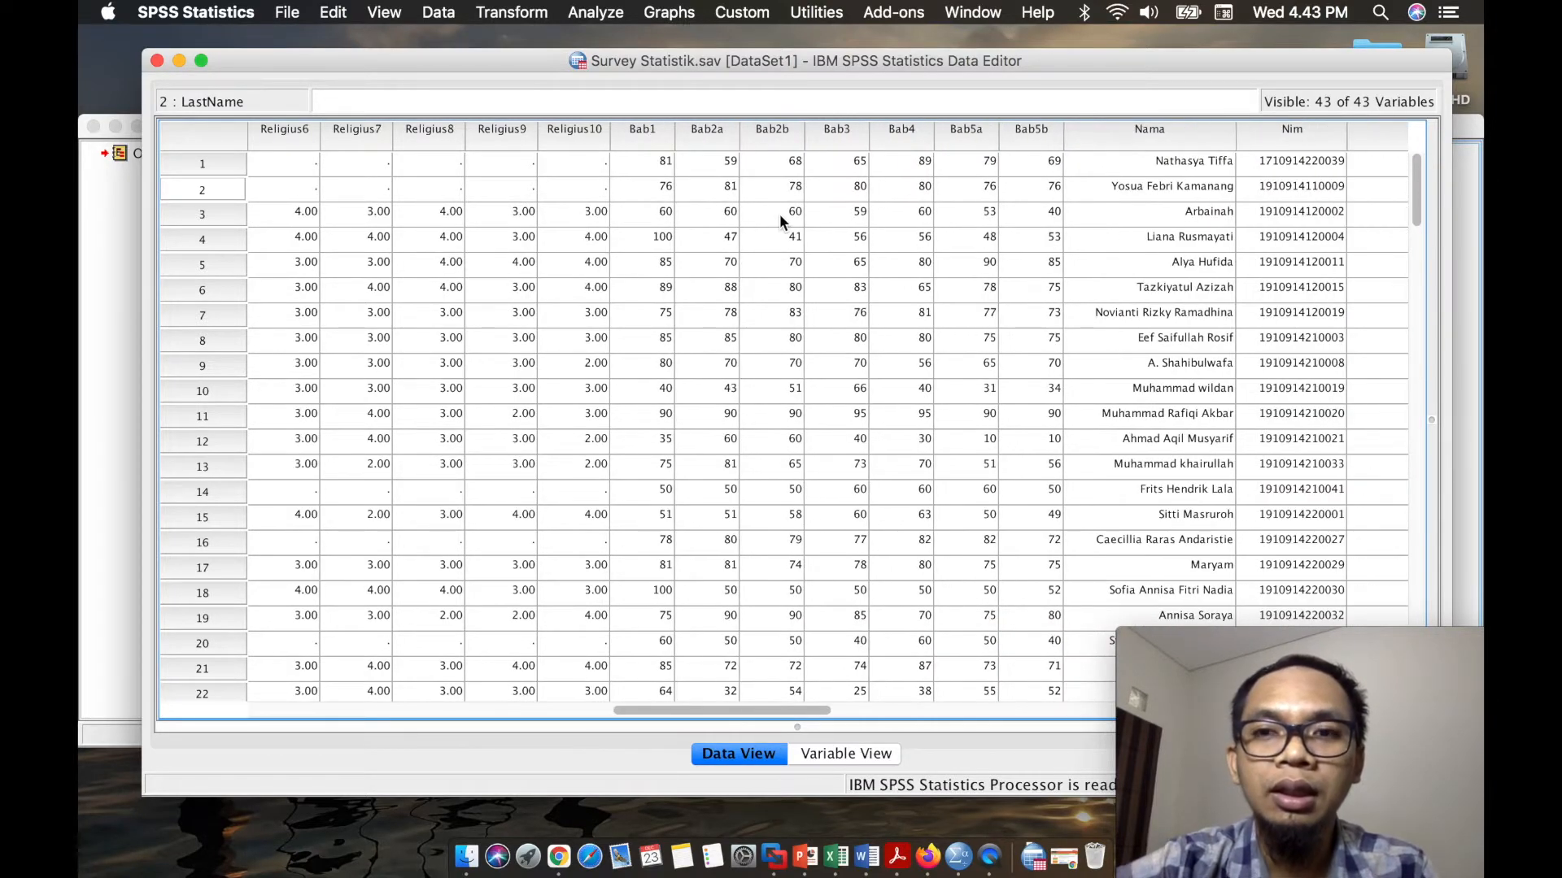
scroll(780, 213, "left", 4)
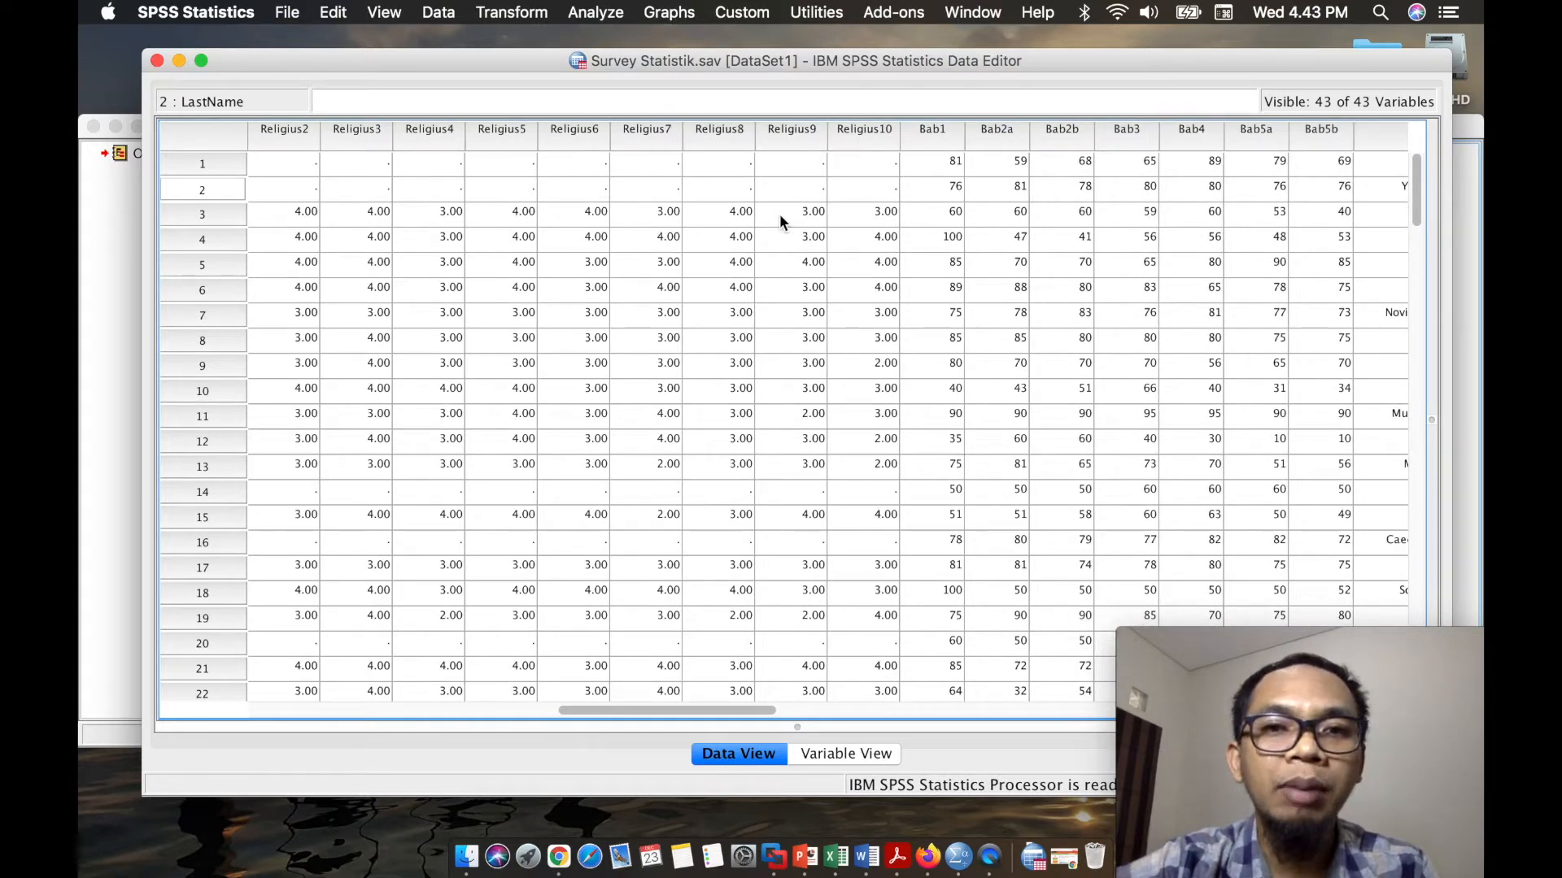
- Switch to Word, create a blank document and write the heading "HIPOTESIS" at font size 20
left_click(871, 861)
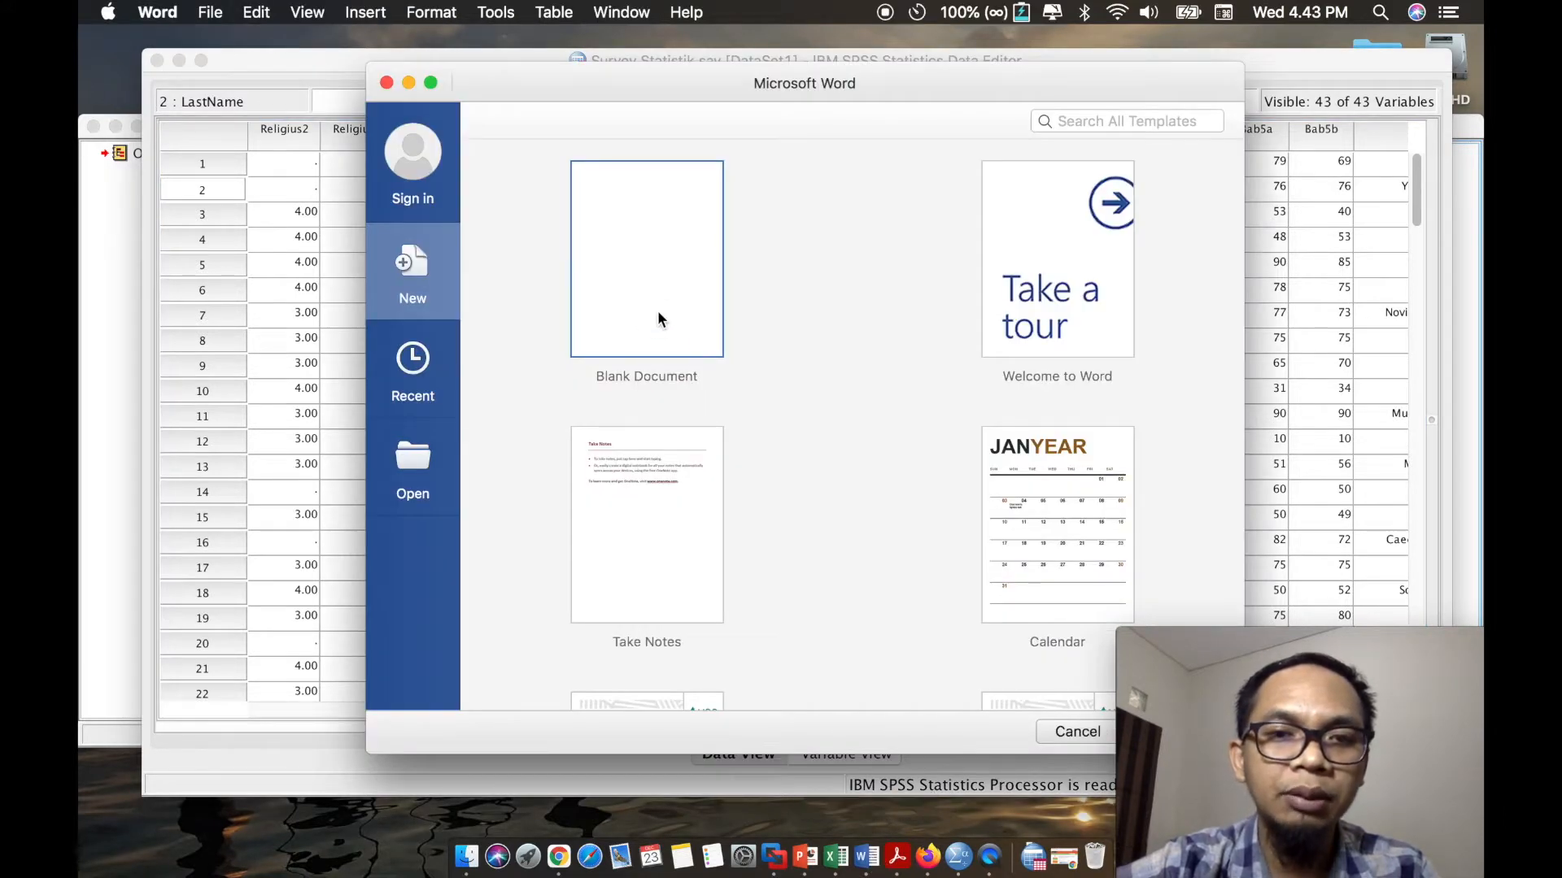
double_click(658, 313)
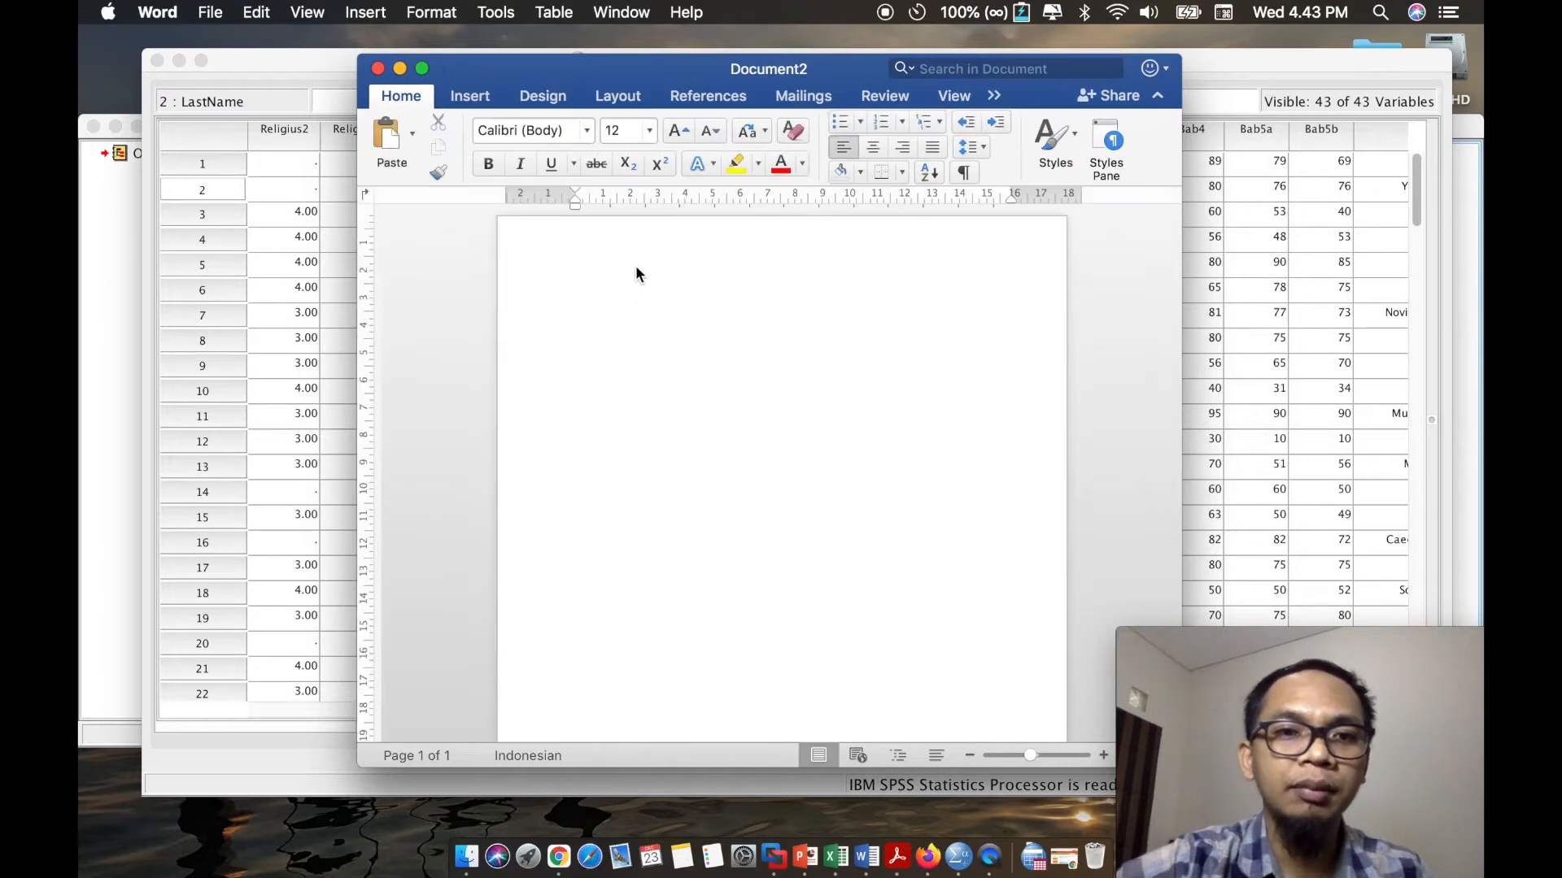
type("HIP")
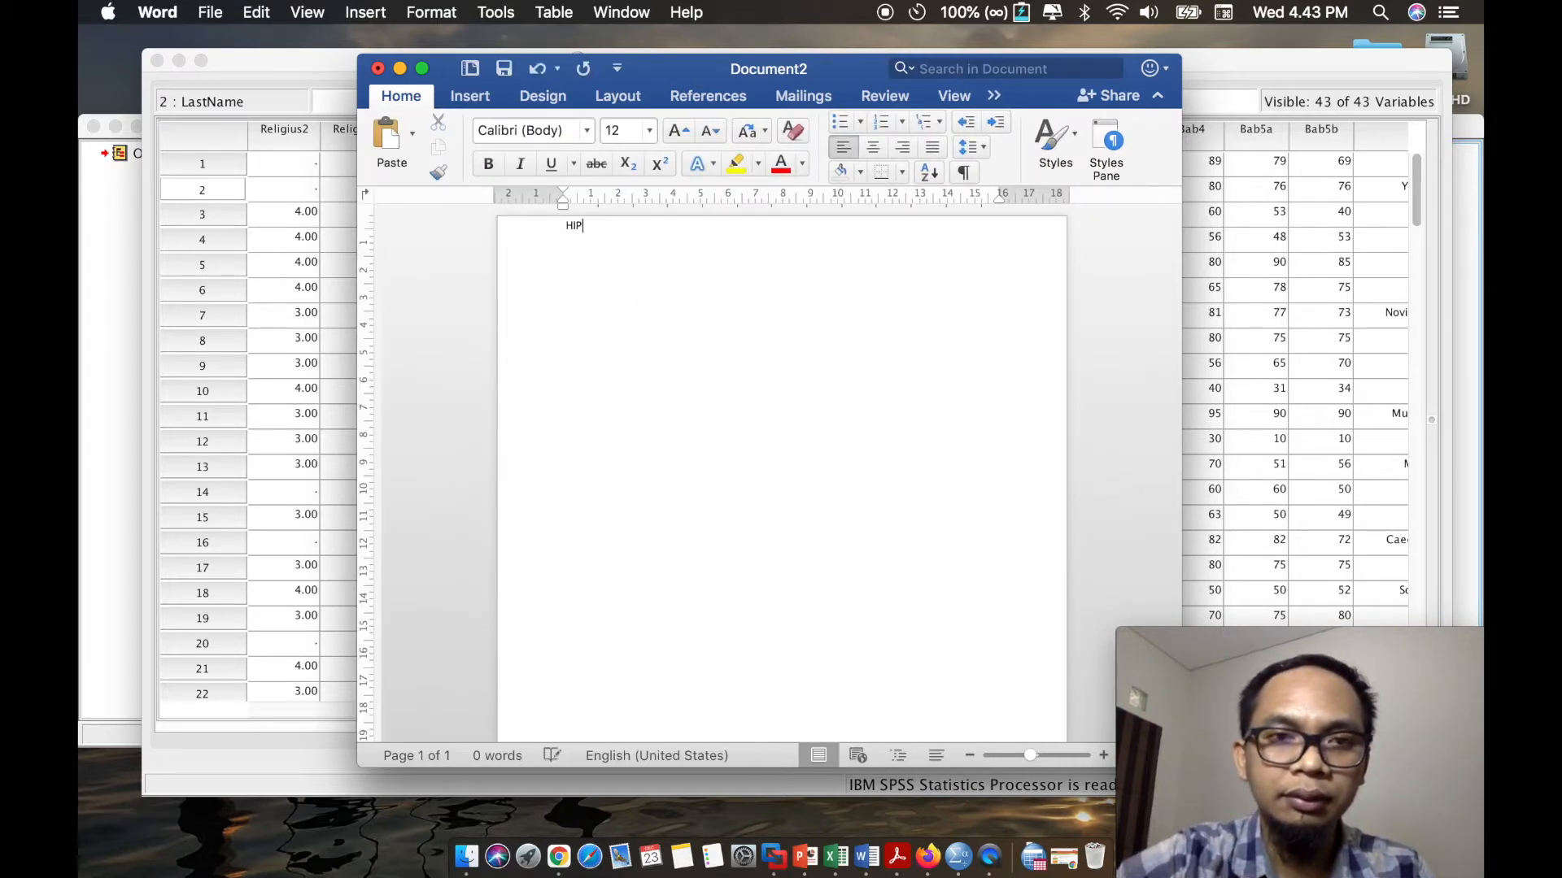
type("OTESIS")
key("super+a")
left_click(687, 134)
left_click(687, 135)
left_click(686, 134)
left_click(685, 258)
key("Return")
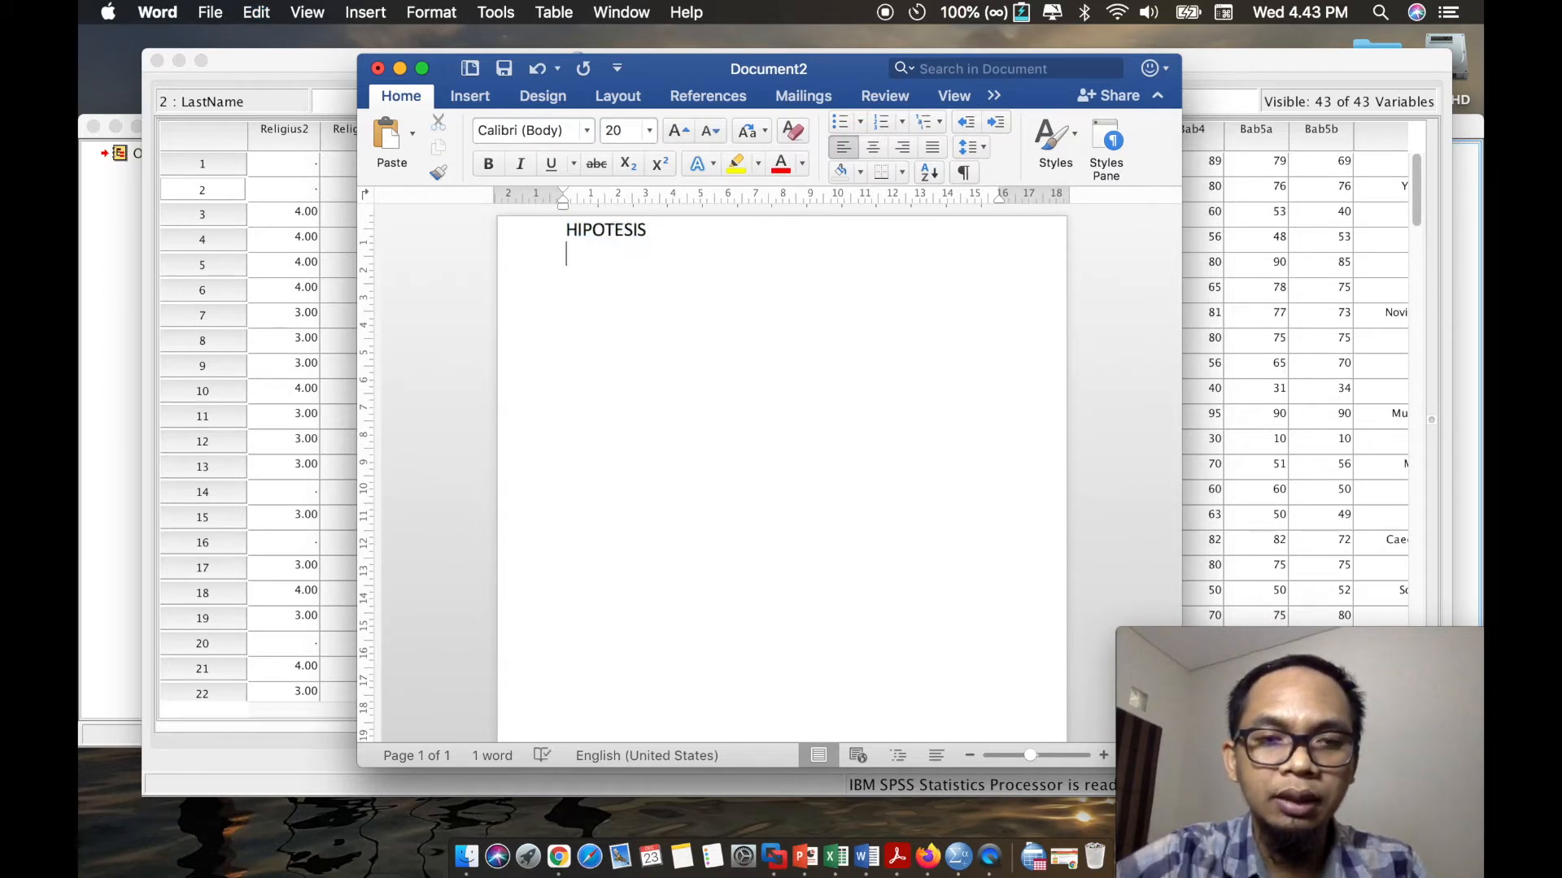
- Write the null hypothesis below the heading: "H0= Tidak ada hubungan antara usia dengan religiusitas Muslim"
type("H")
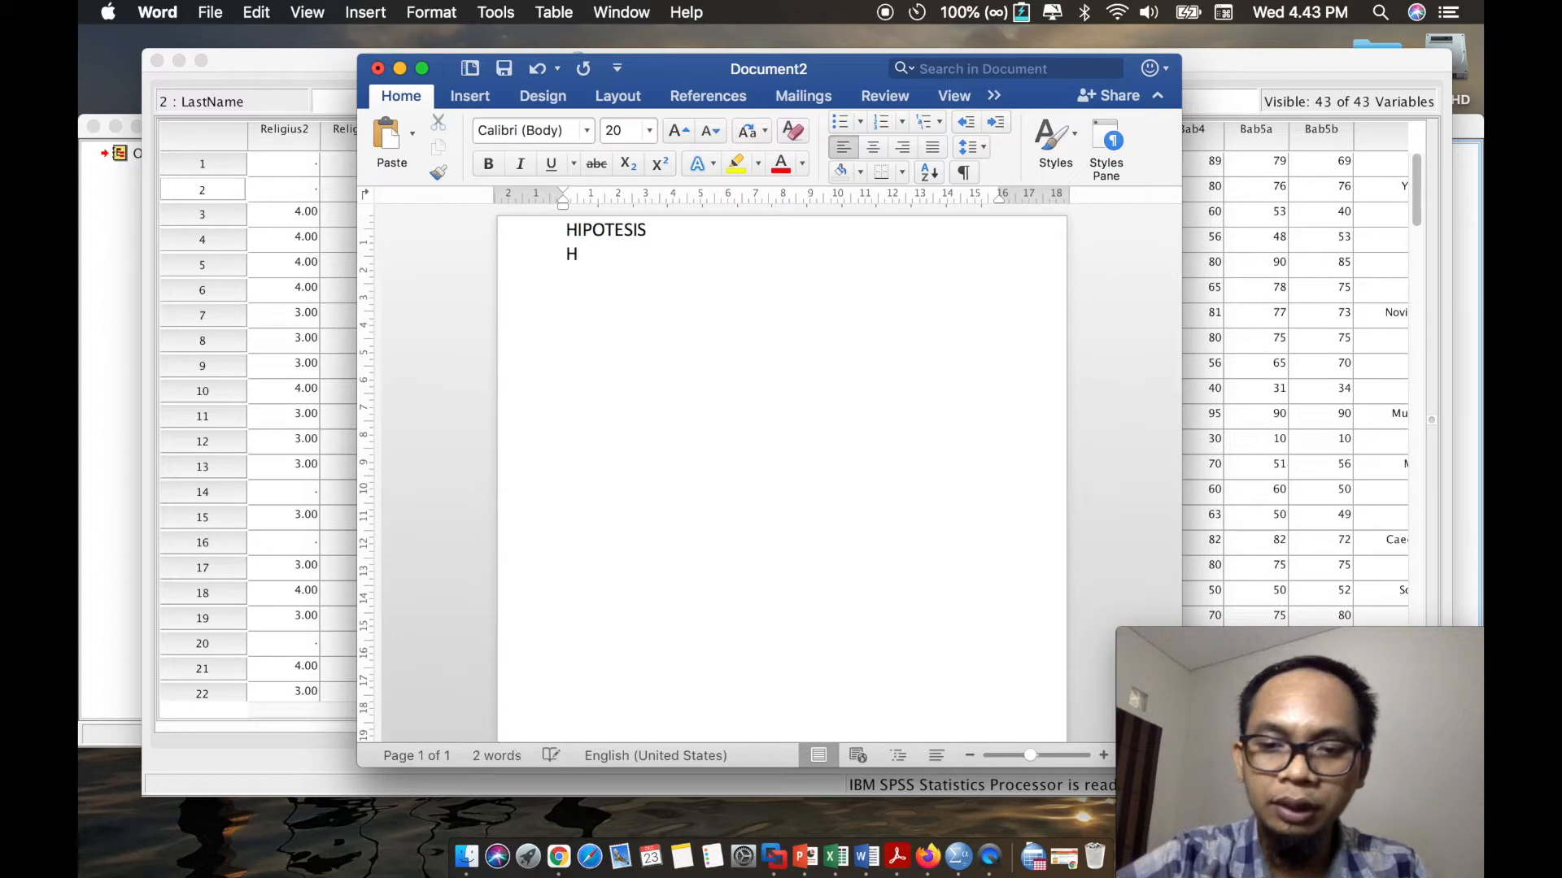
type("0= ")
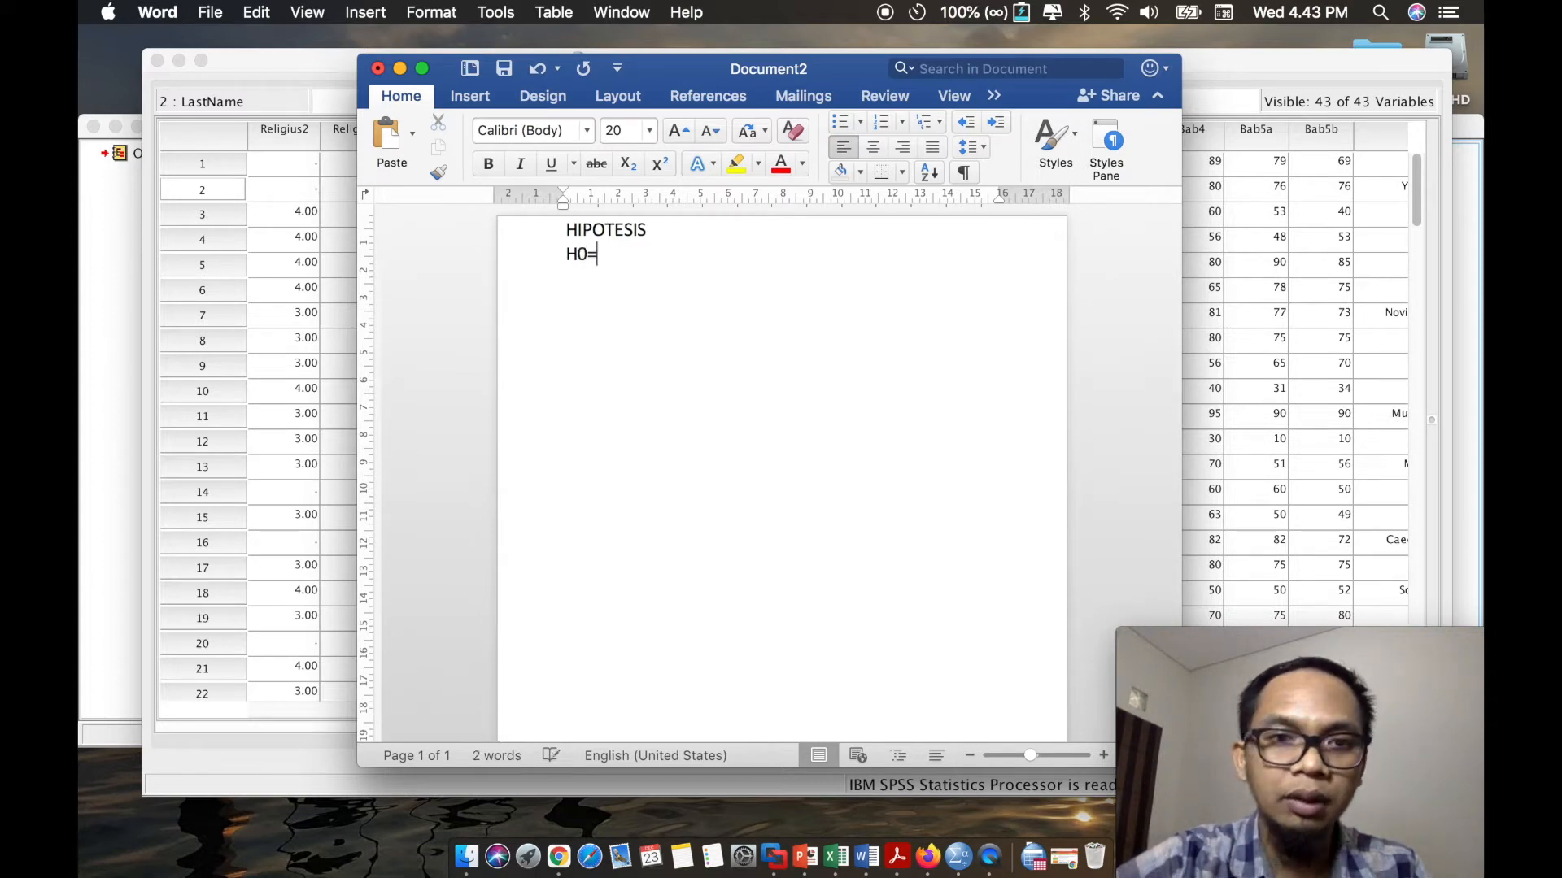
type("Tida")
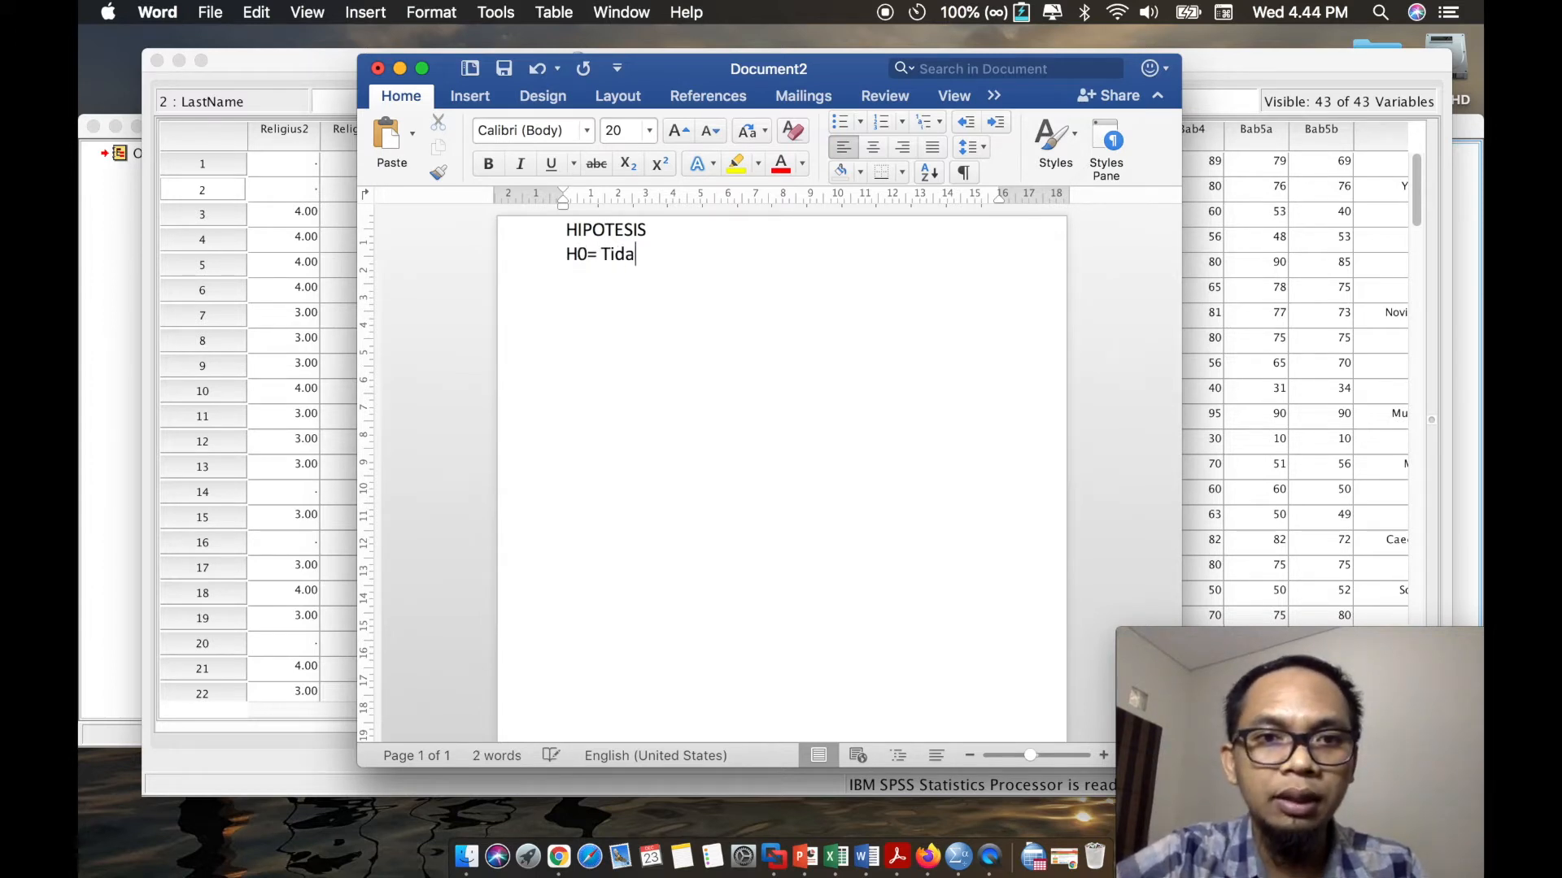
type("k ada perbedaan")
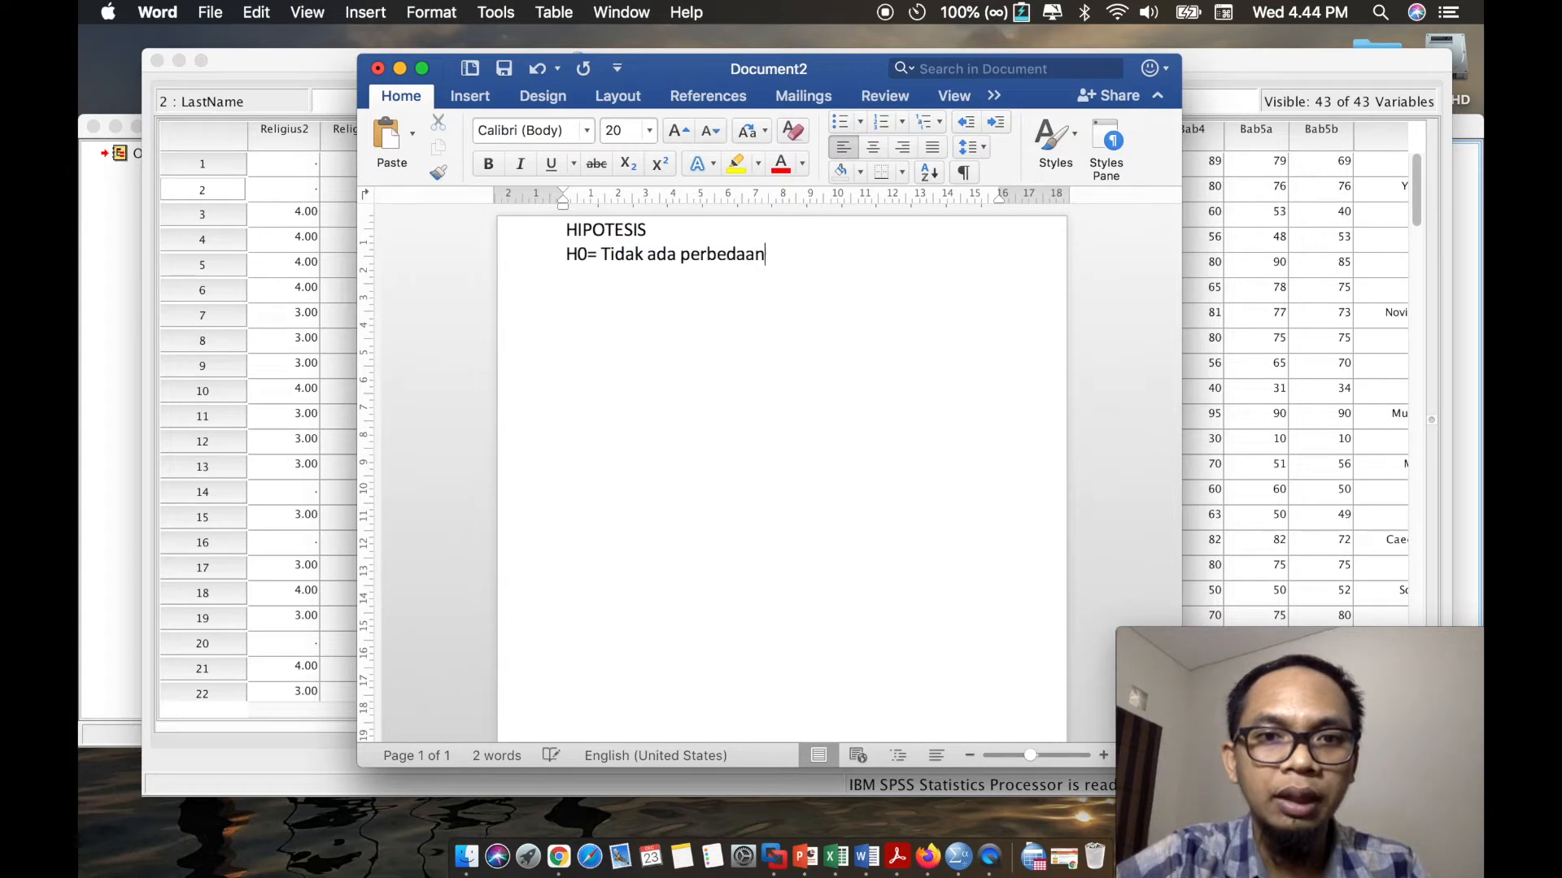
key("alt+BackSpace")
type("hubu")
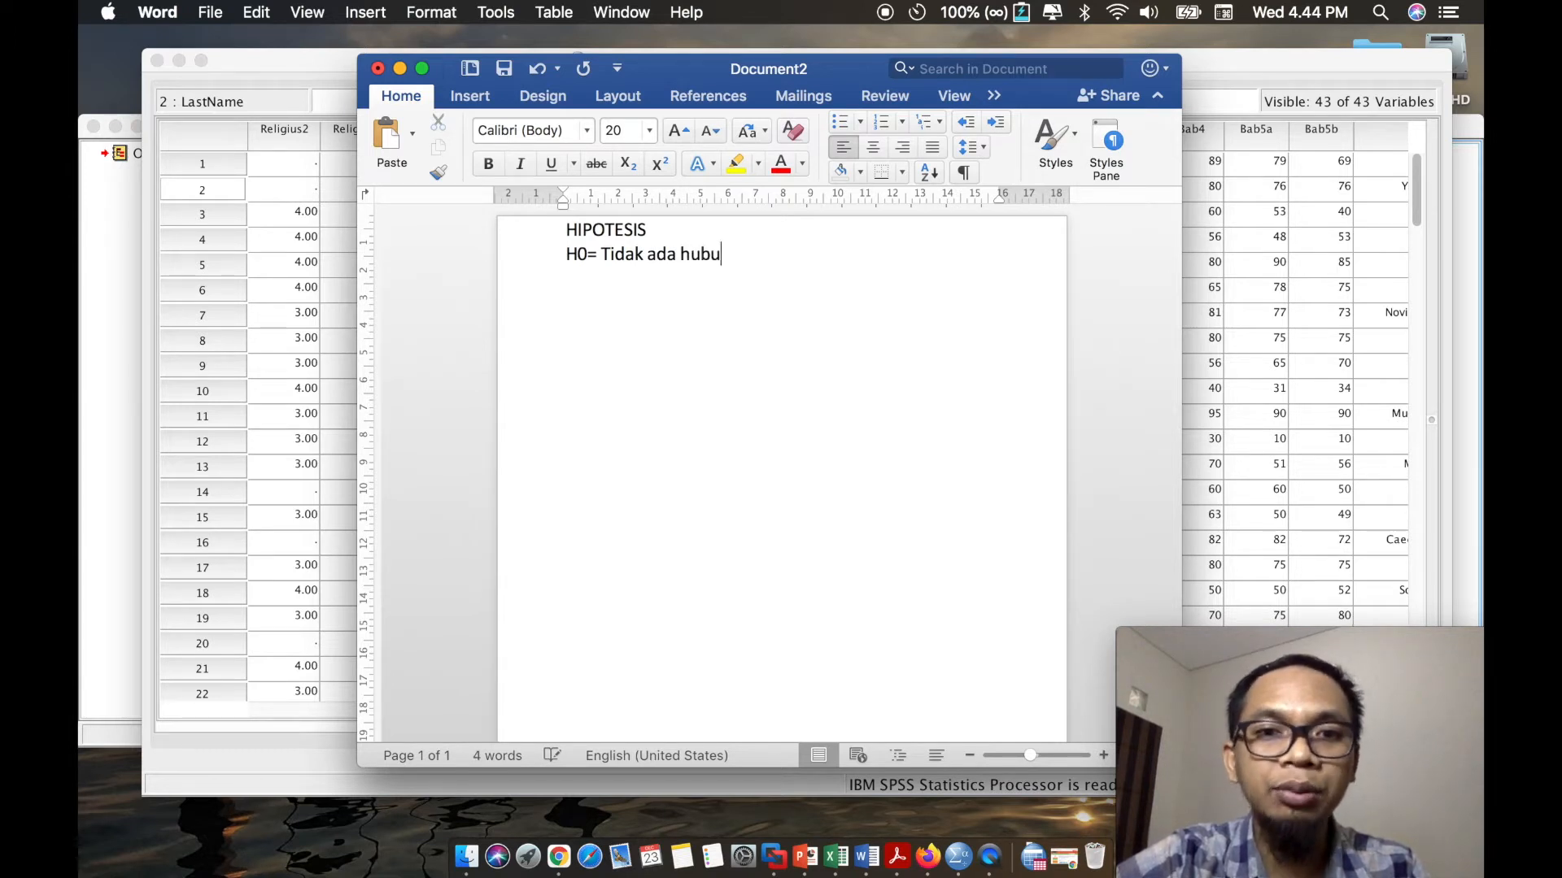
type("ngan antara")
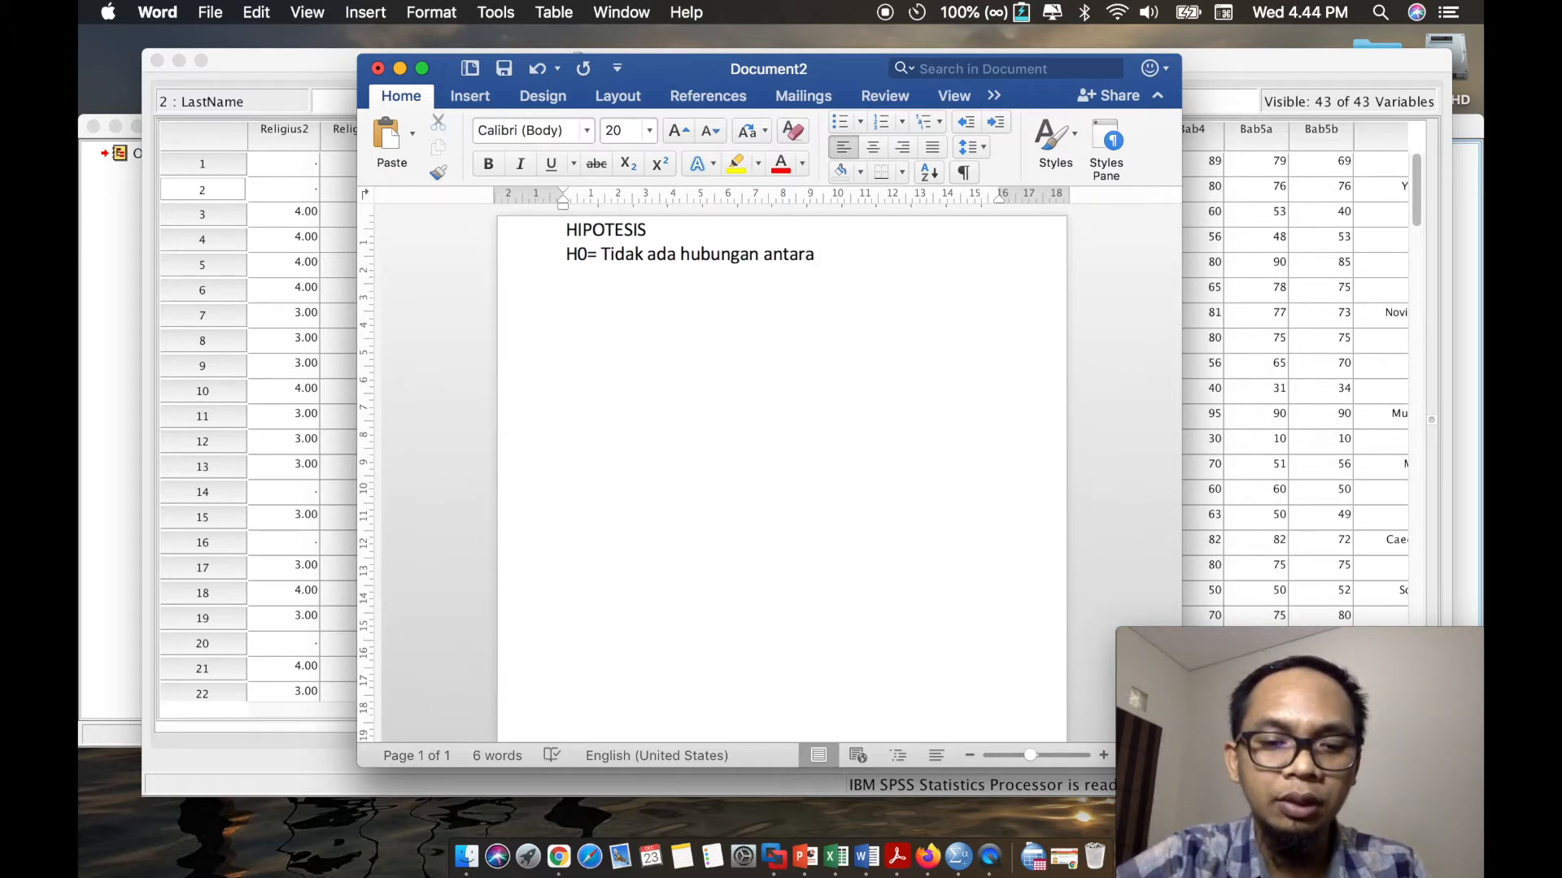
type(" usia dengan religiusitas Muslim")
key("Return")
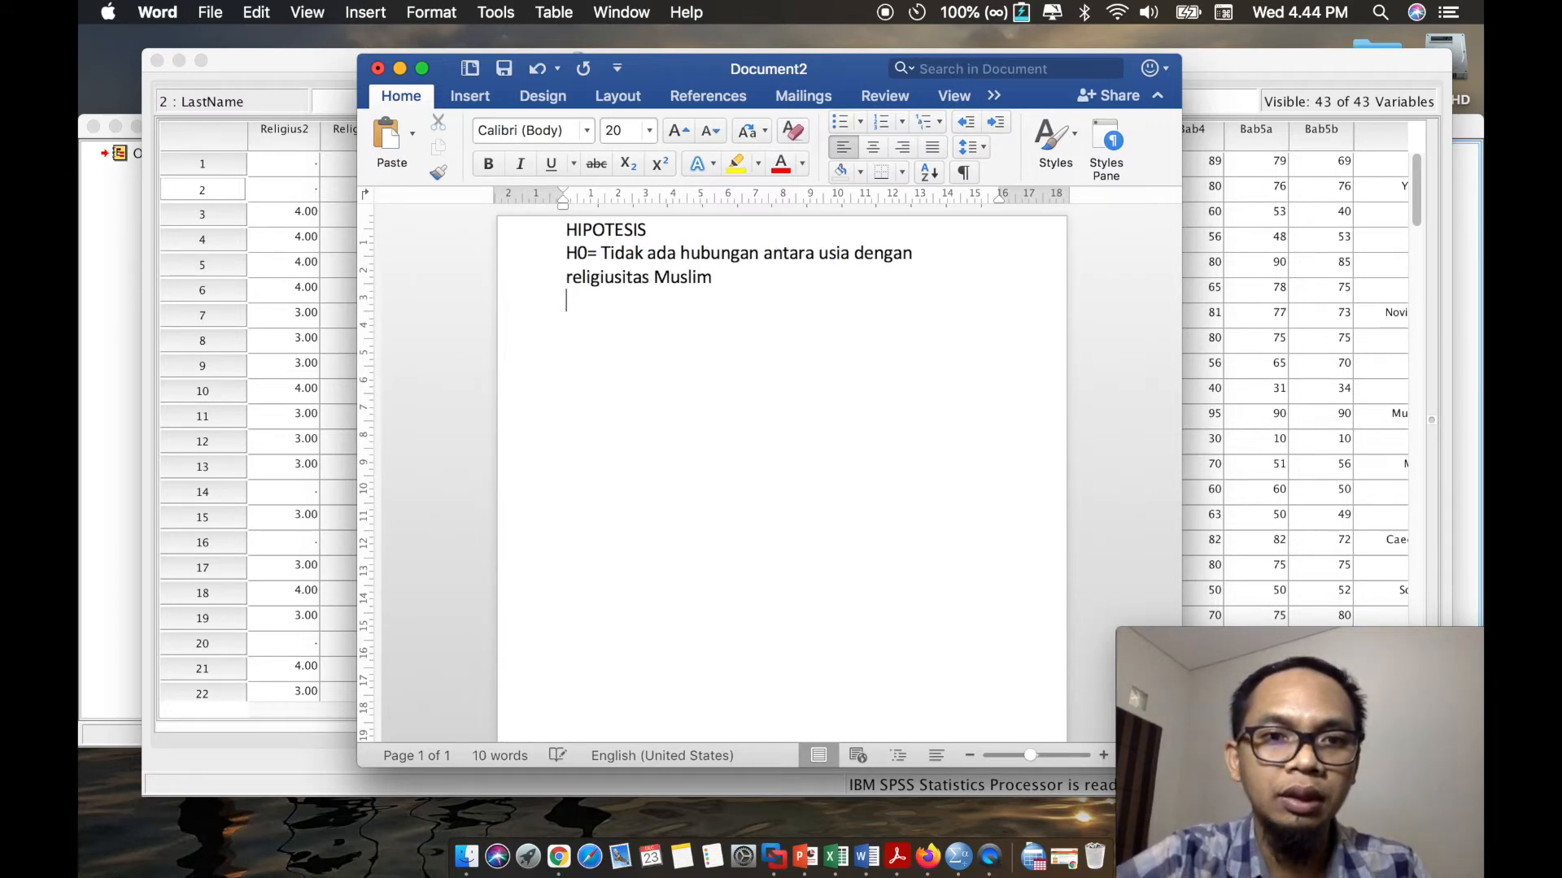
- Write the alternative hypothesis on the next line: "Ha= Ada hubungan antara usia dengan religiusitas Muslim"
type("Ha= A")
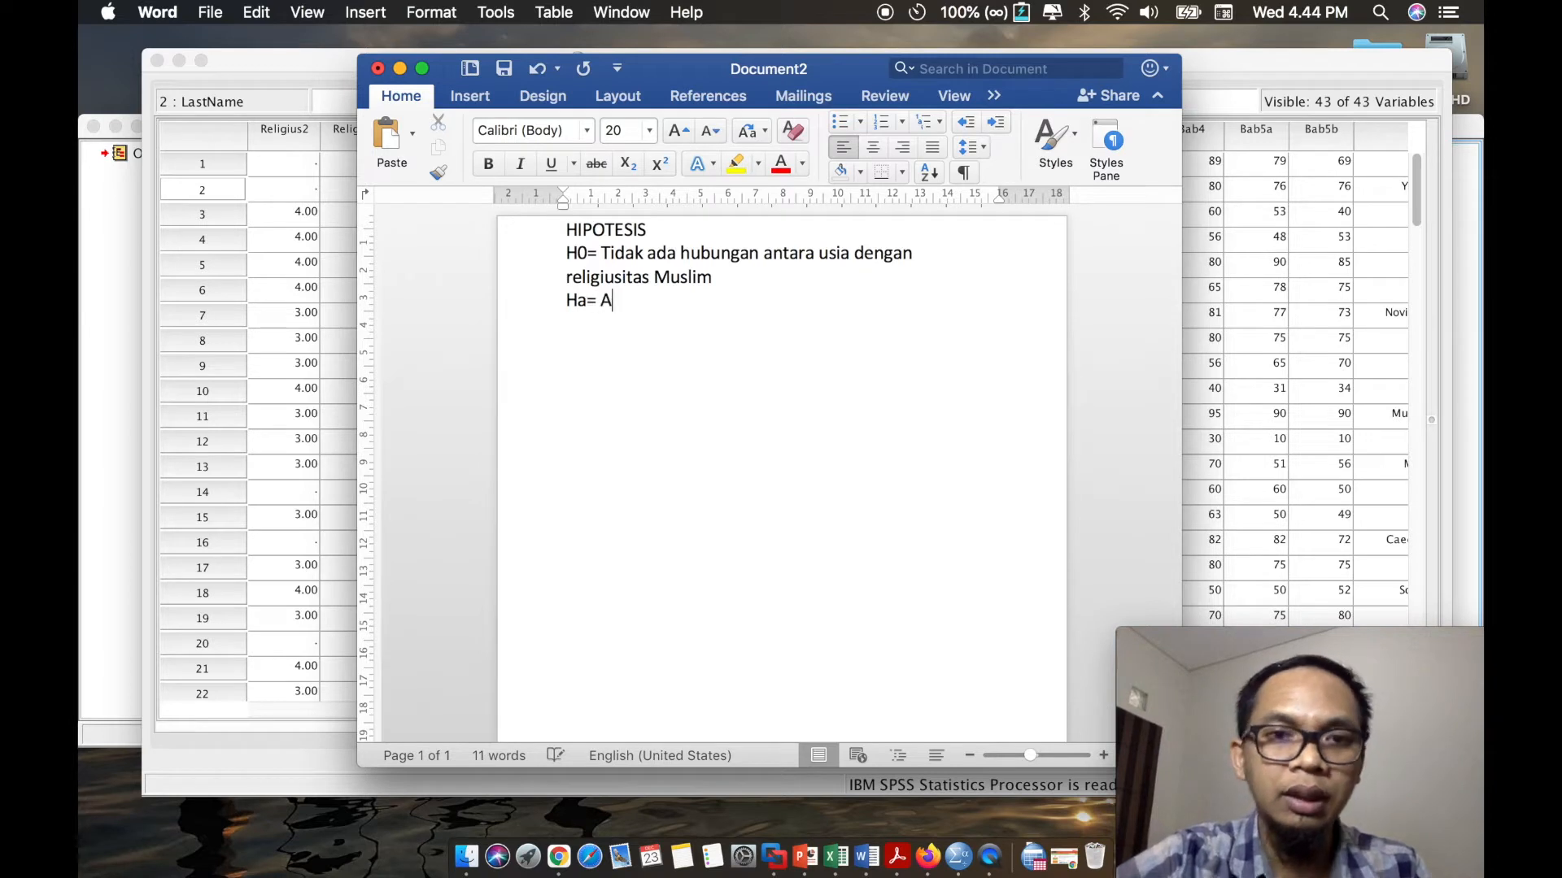
type("da hubungan an")
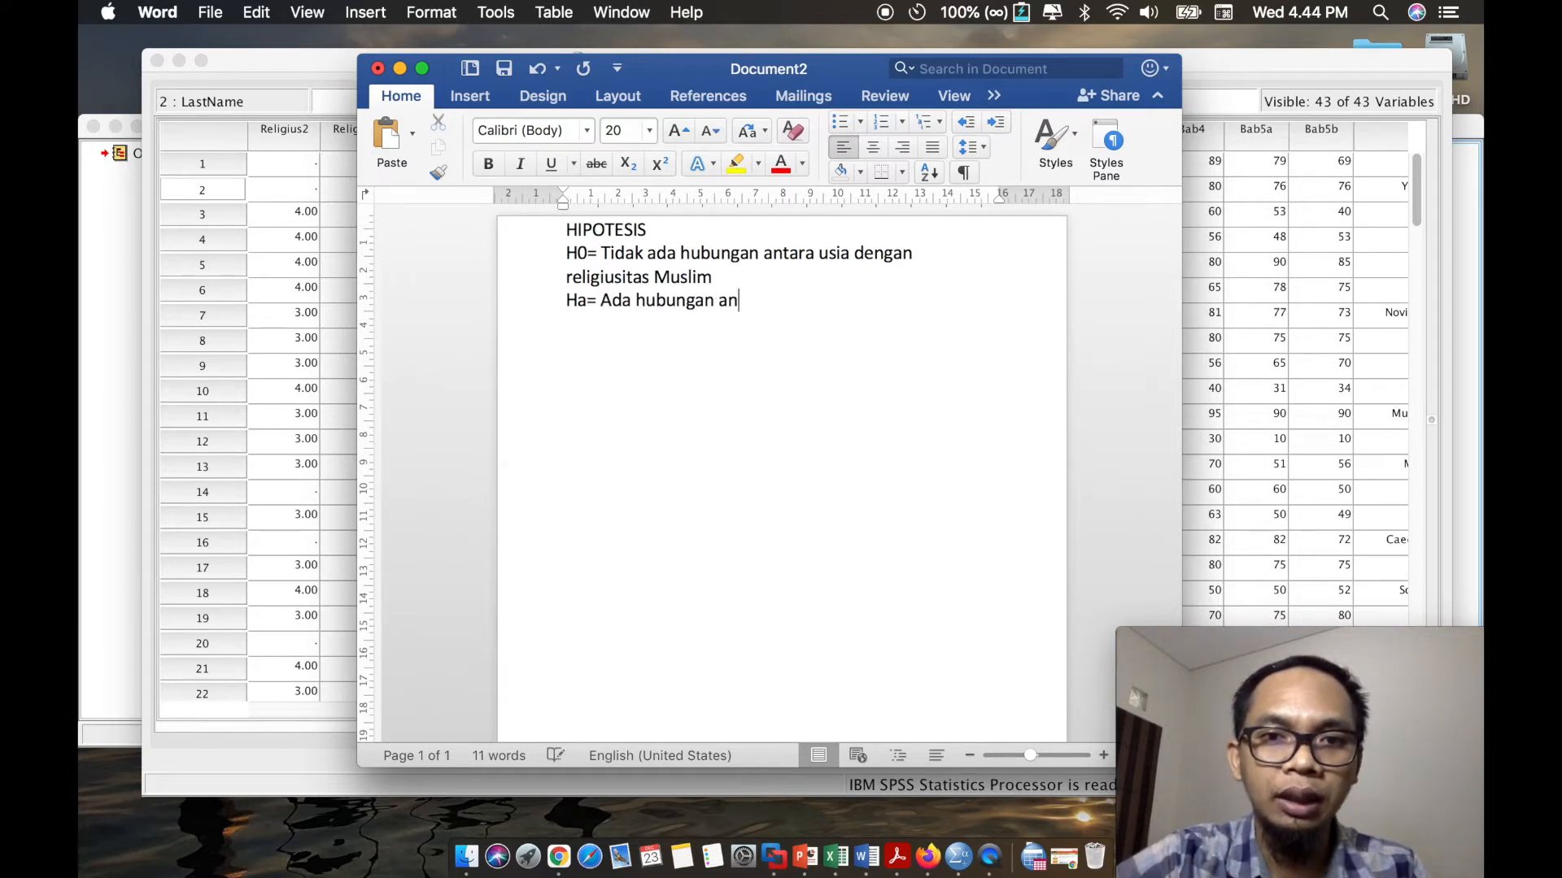
type("tara usia dengan religiusitas Muslim")
left_click(567, 300)
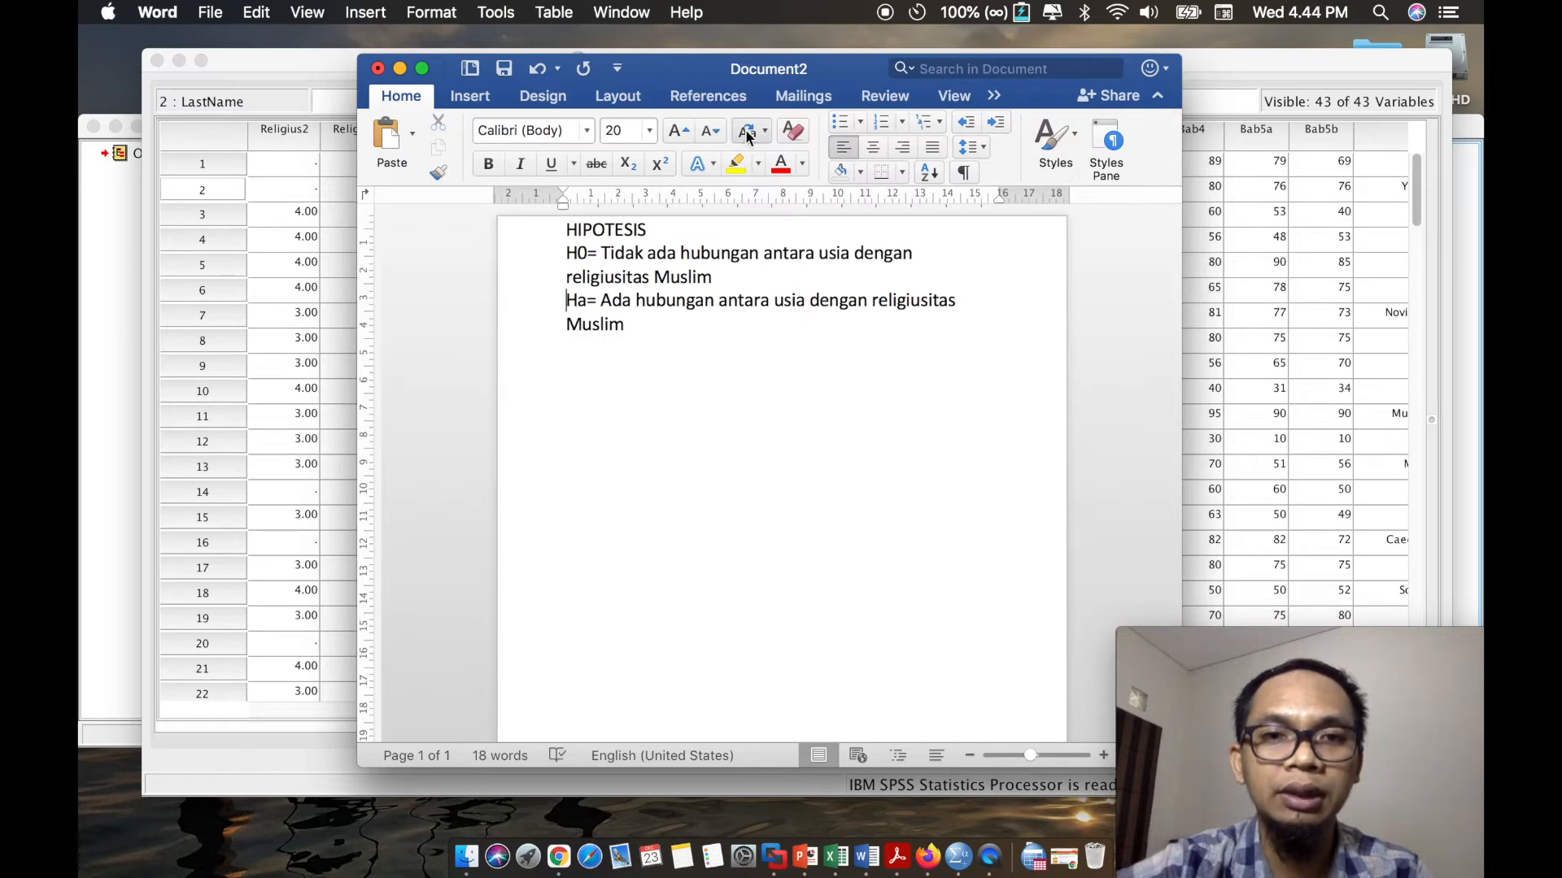
- Return to the SPSS data and examine the Usia column and the Religius1 to Religius10 item columns
left_click(332, 70)
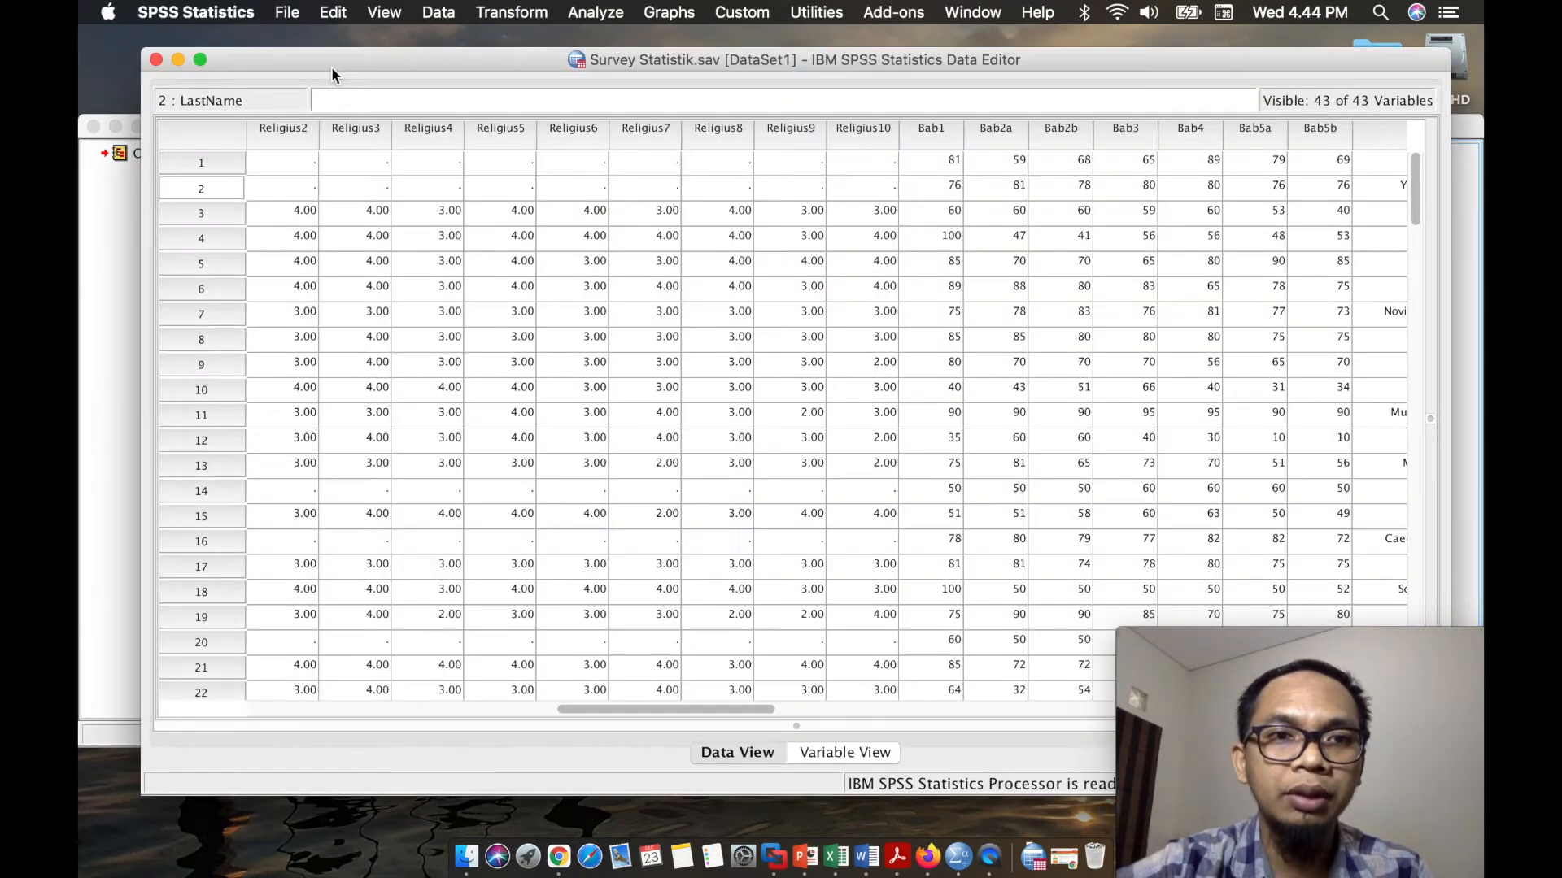
scroll(662, 232, "right", 8)
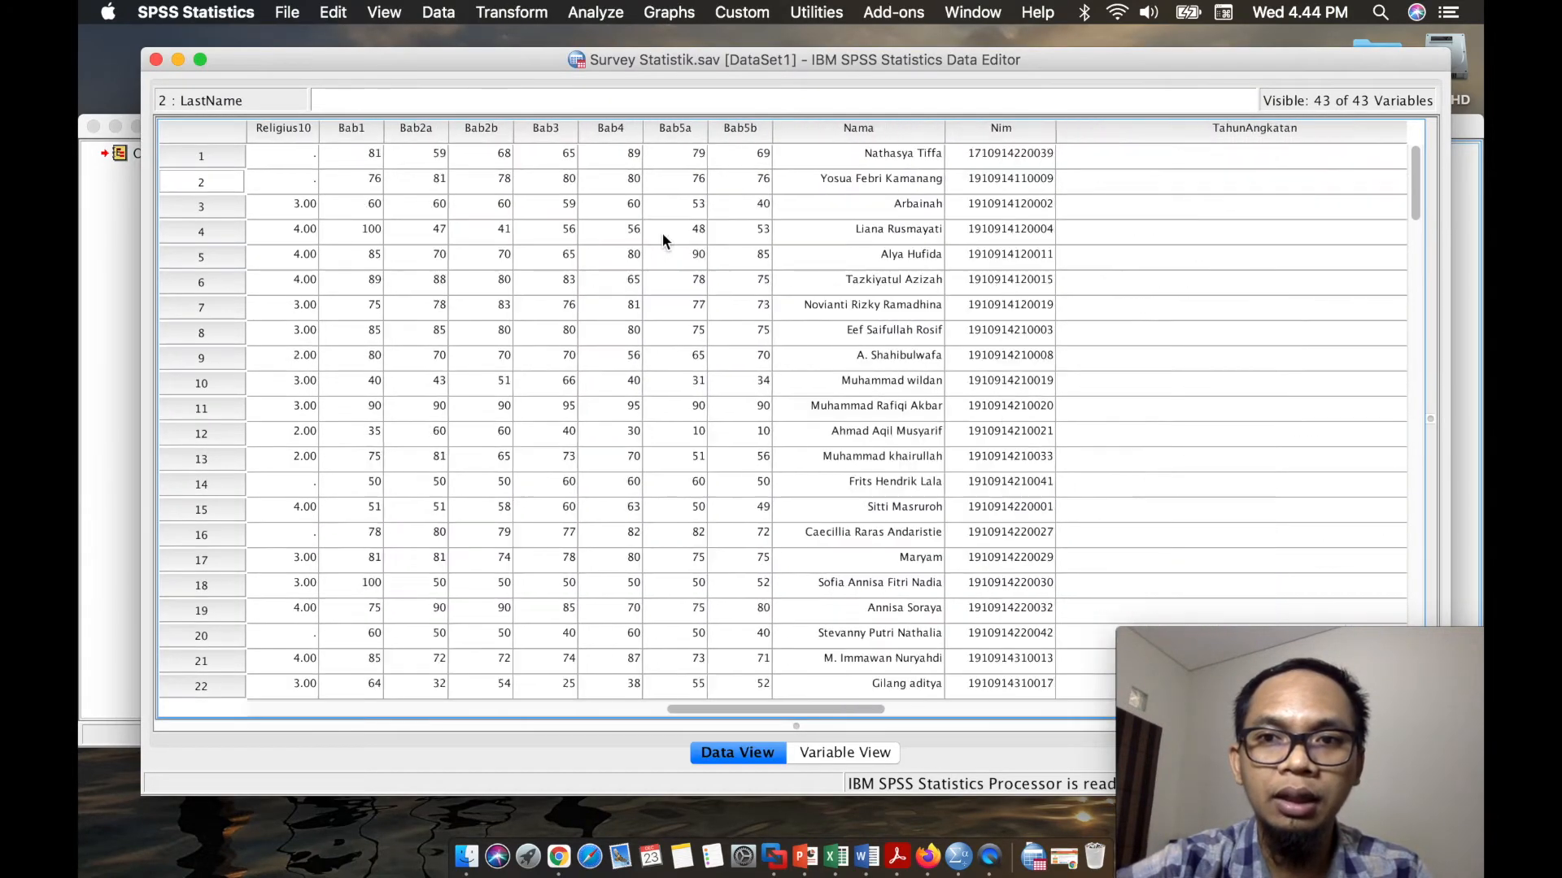
scroll(662, 238, "right", 8)
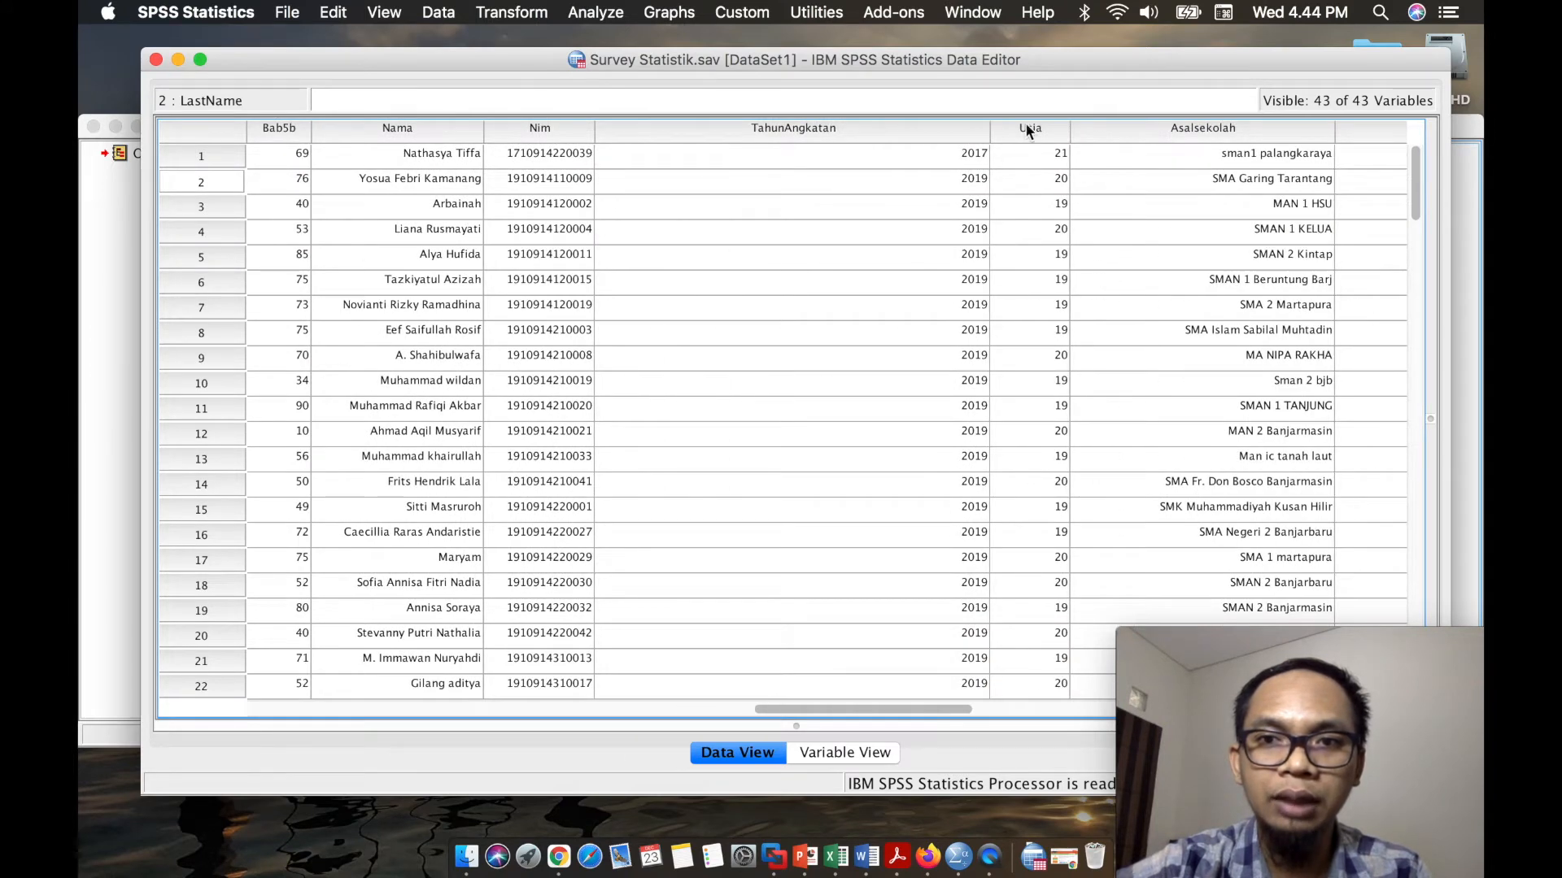
left_click(1030, 128)
scroll(903, 192, "left", 8)
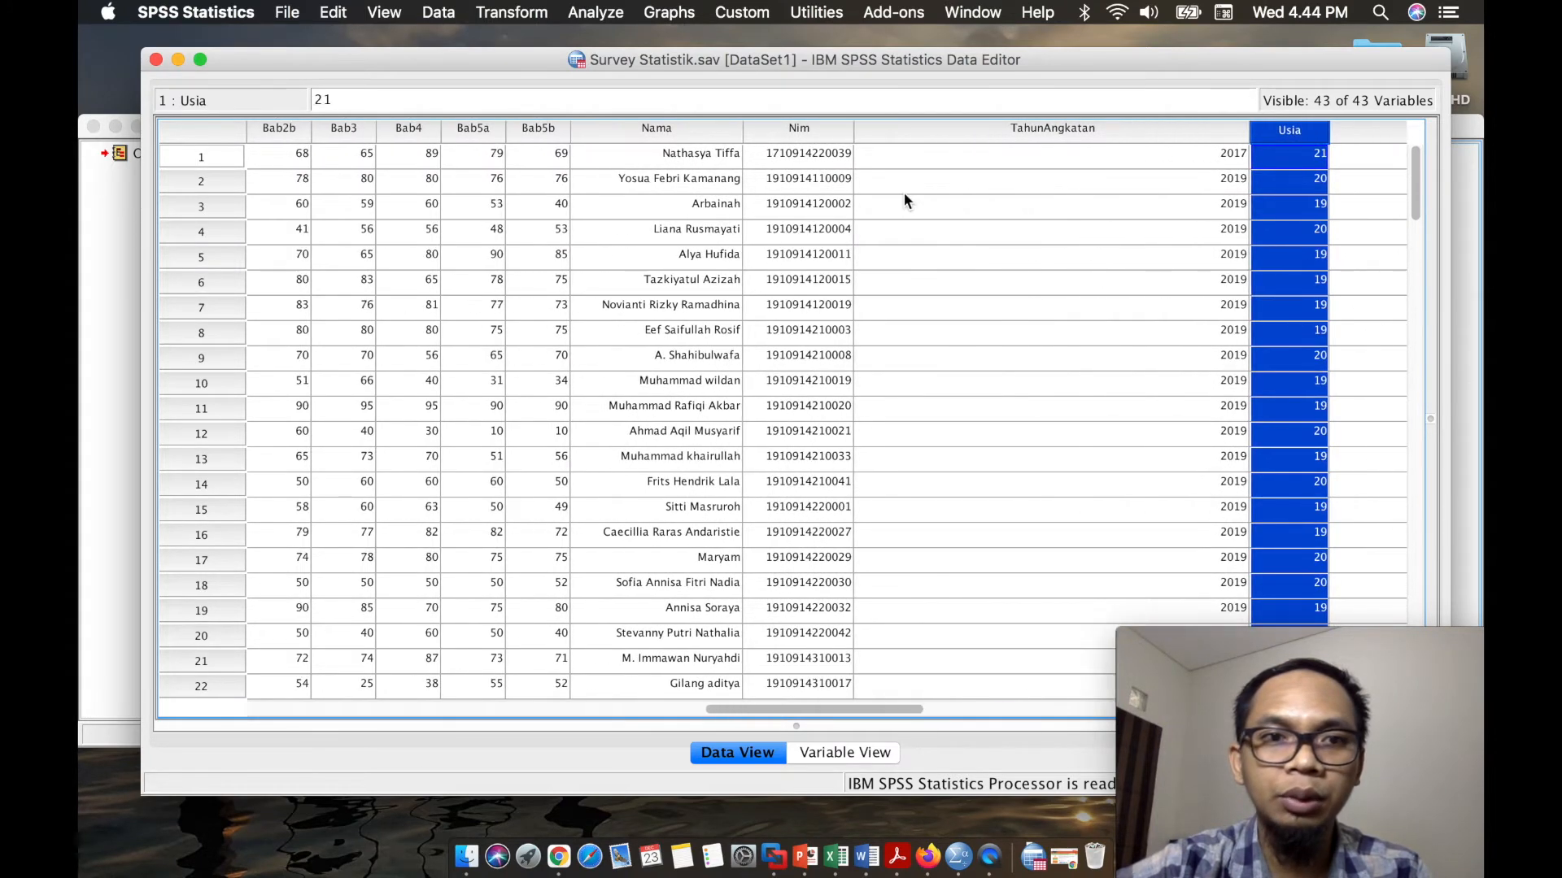
scroll(903, 192, "left", 3)
scroll(716, 220, "left", 3)
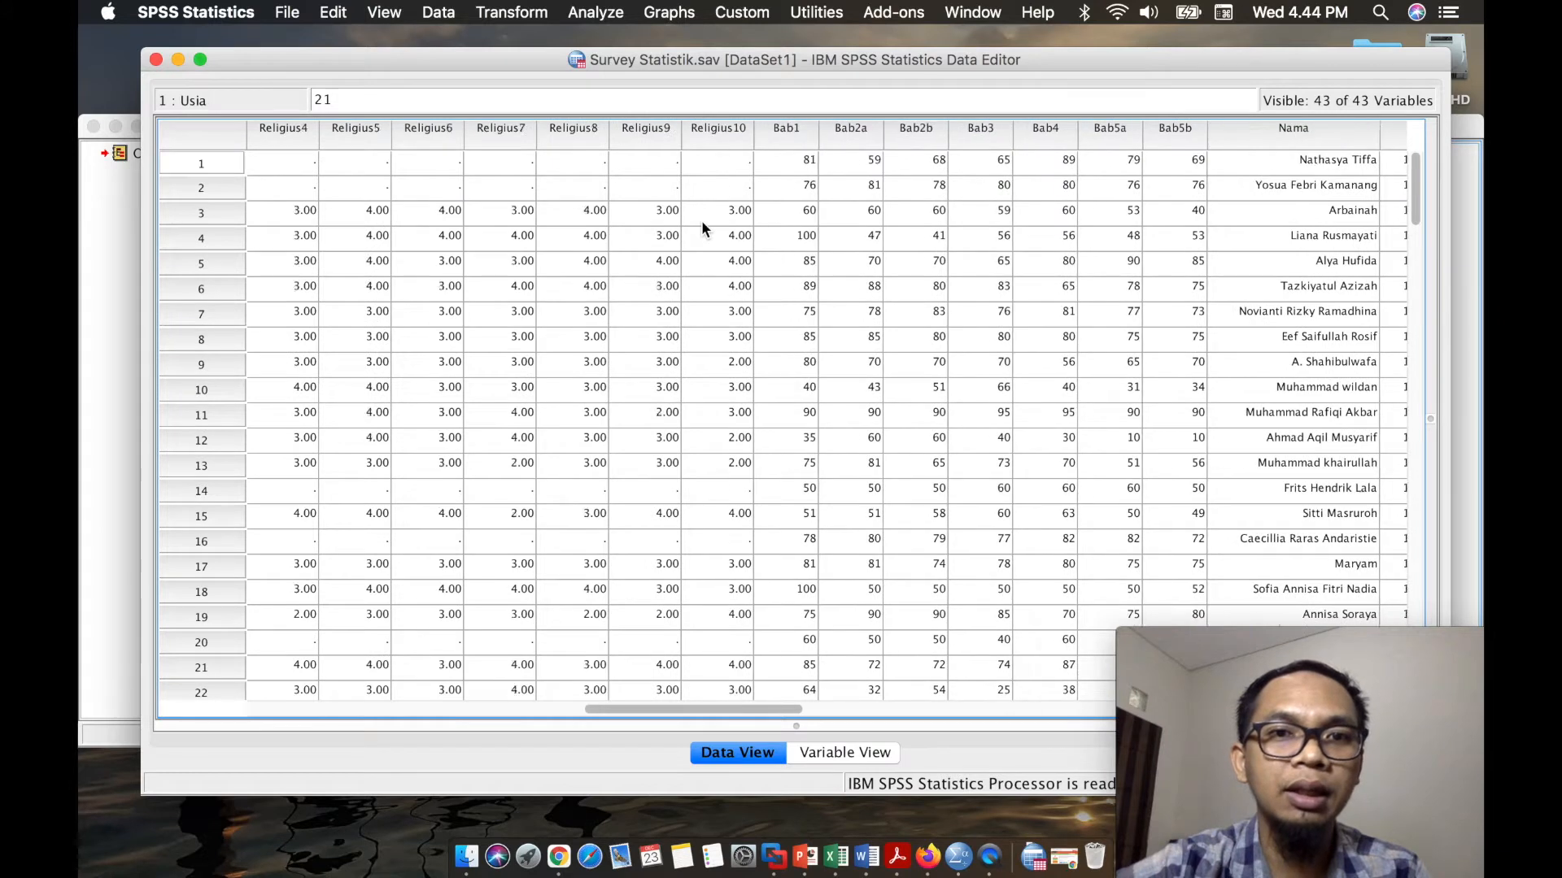
scroll(373, 174, "left", 1)
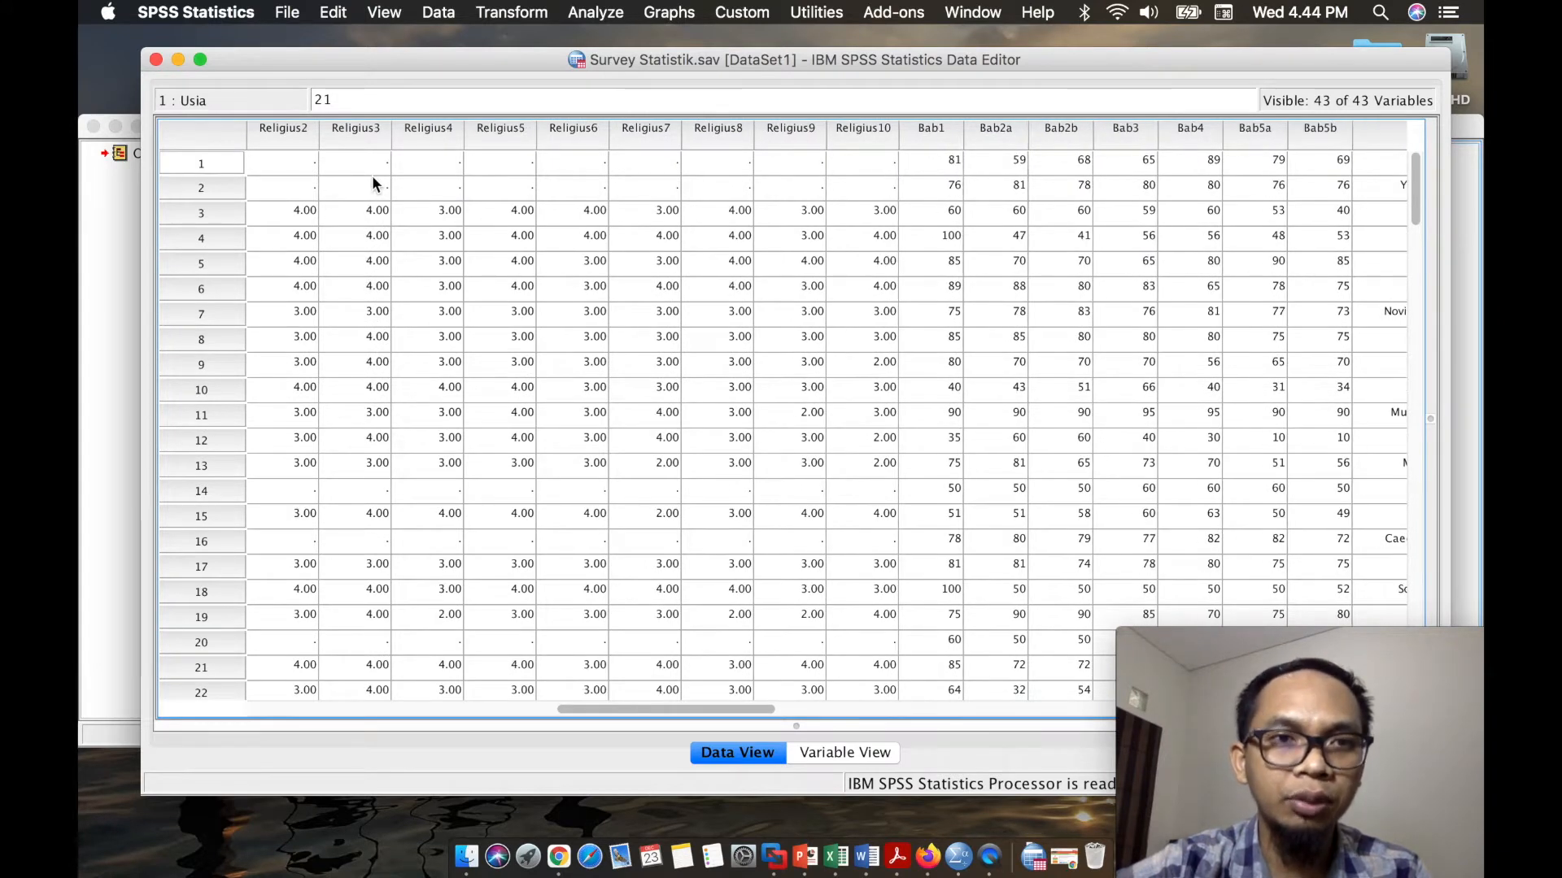
scroll(373, 174, "left", 1)
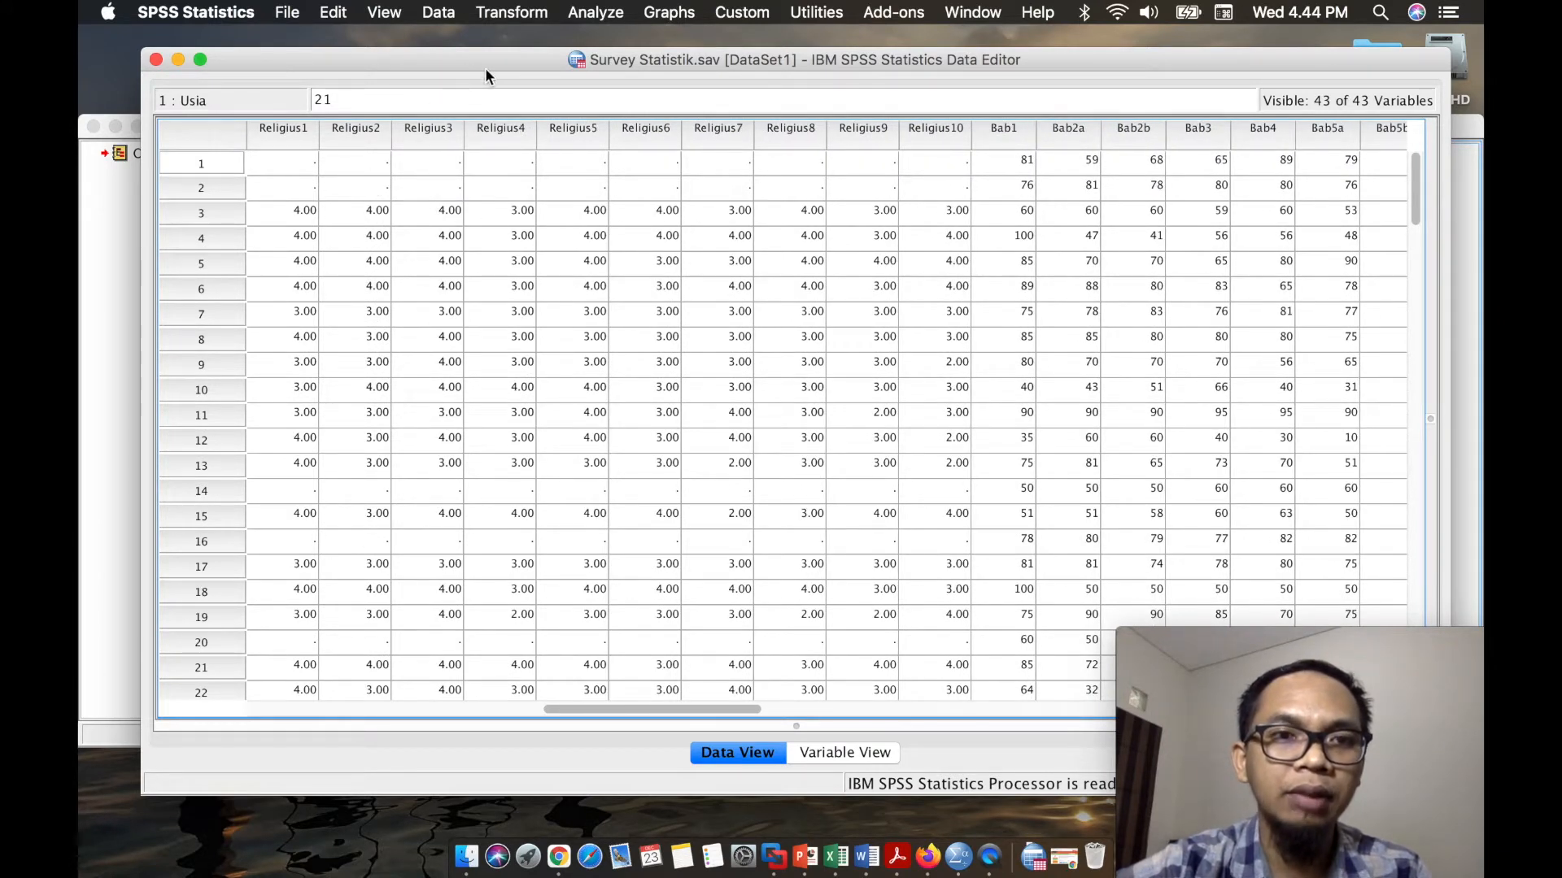
- Start Compute Variable from the output viewer window and name the target variable Religiusitas
left_click(512, 12)
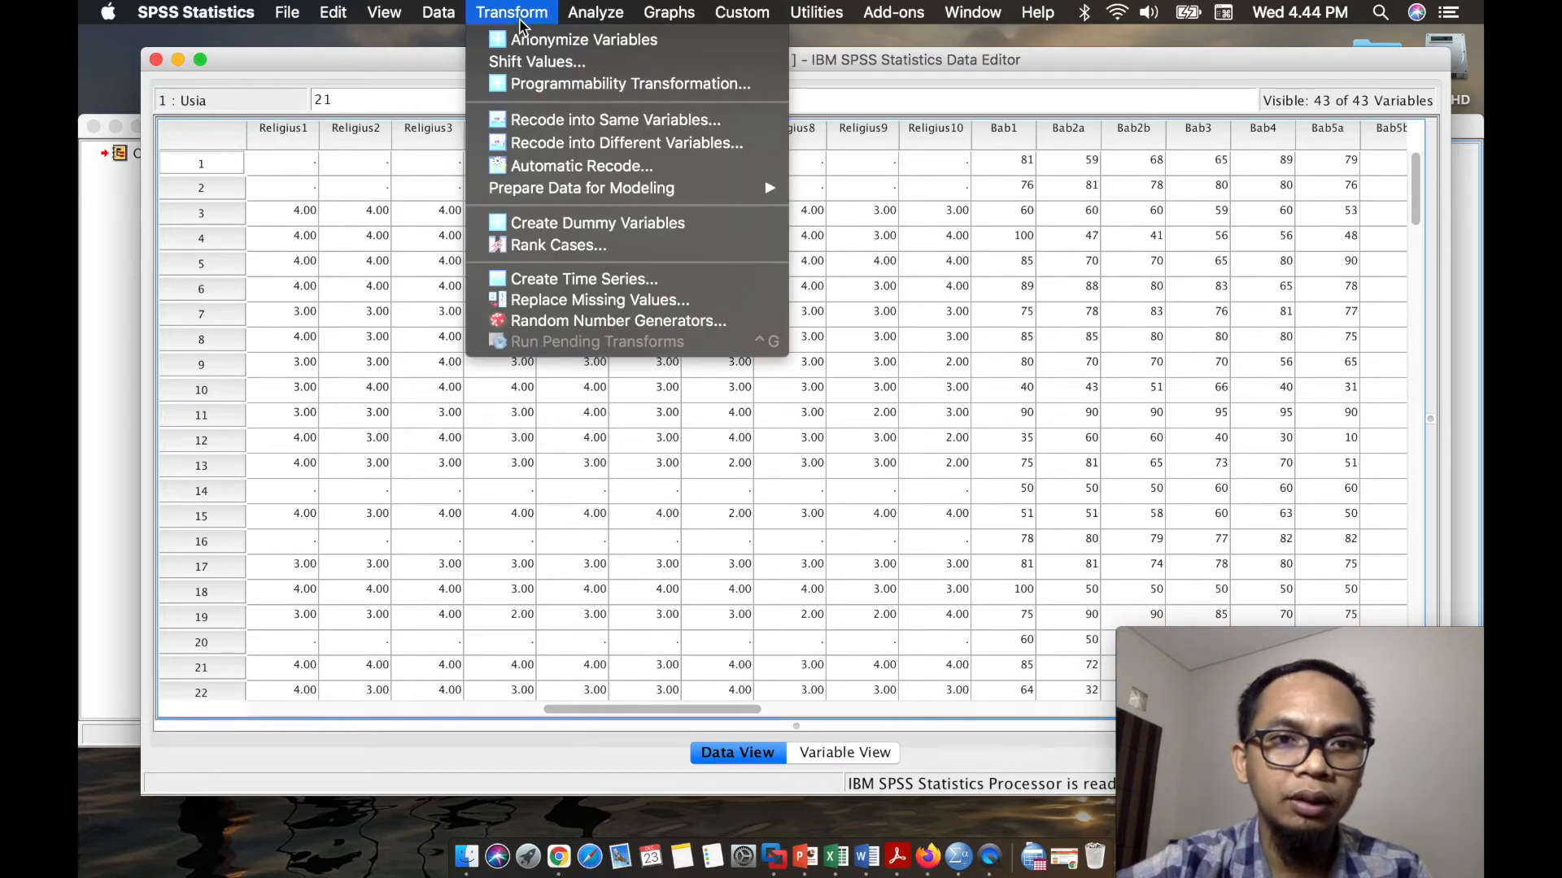
left_click(113, 158)
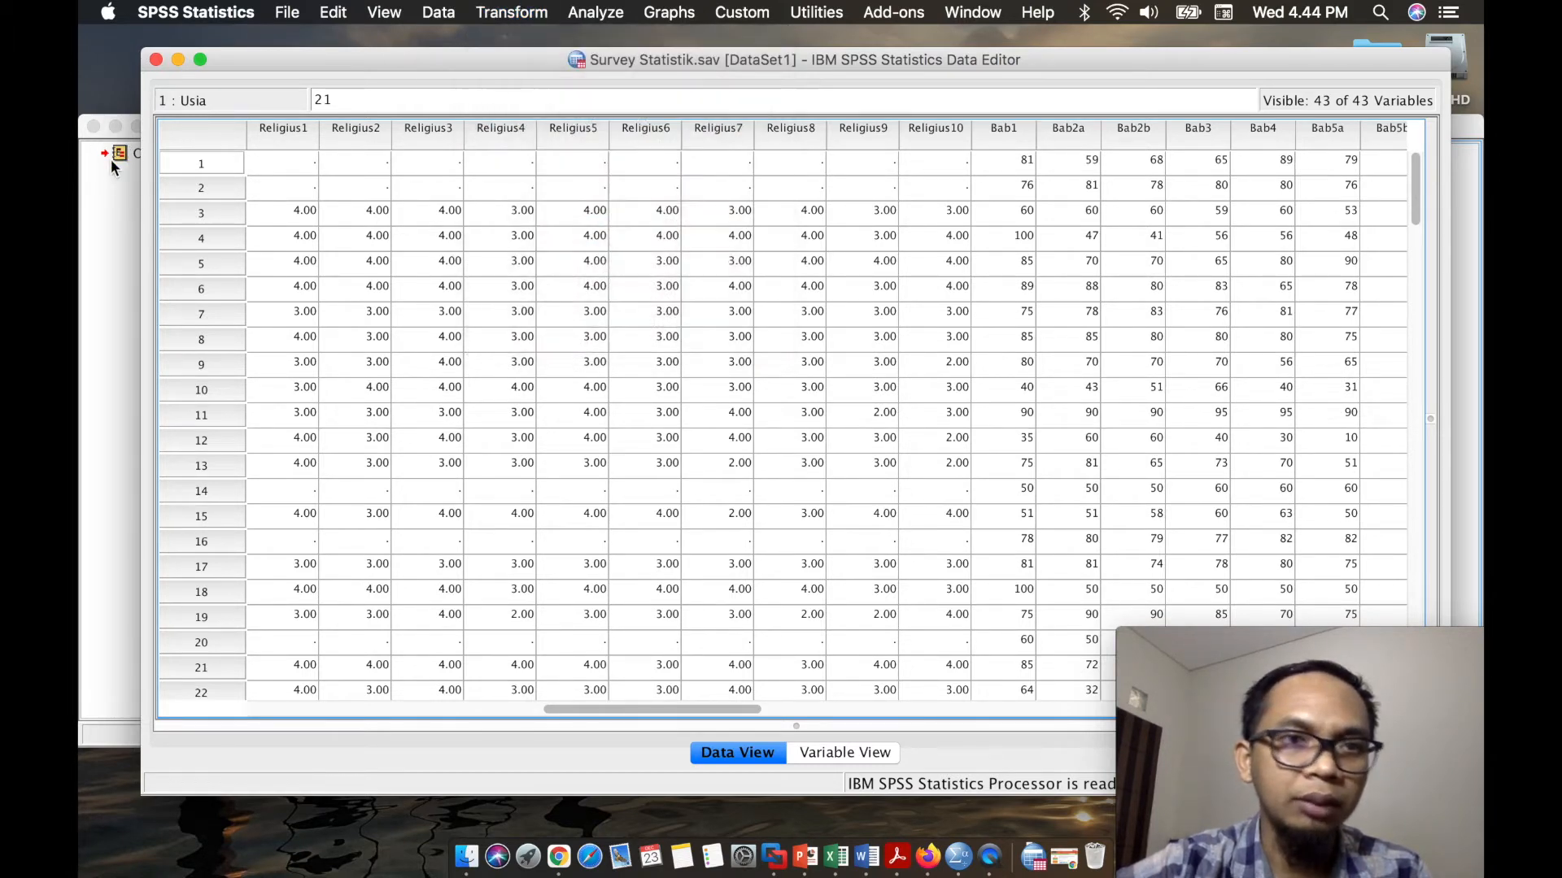
left_click(123, 287)
left_click(458, 12)
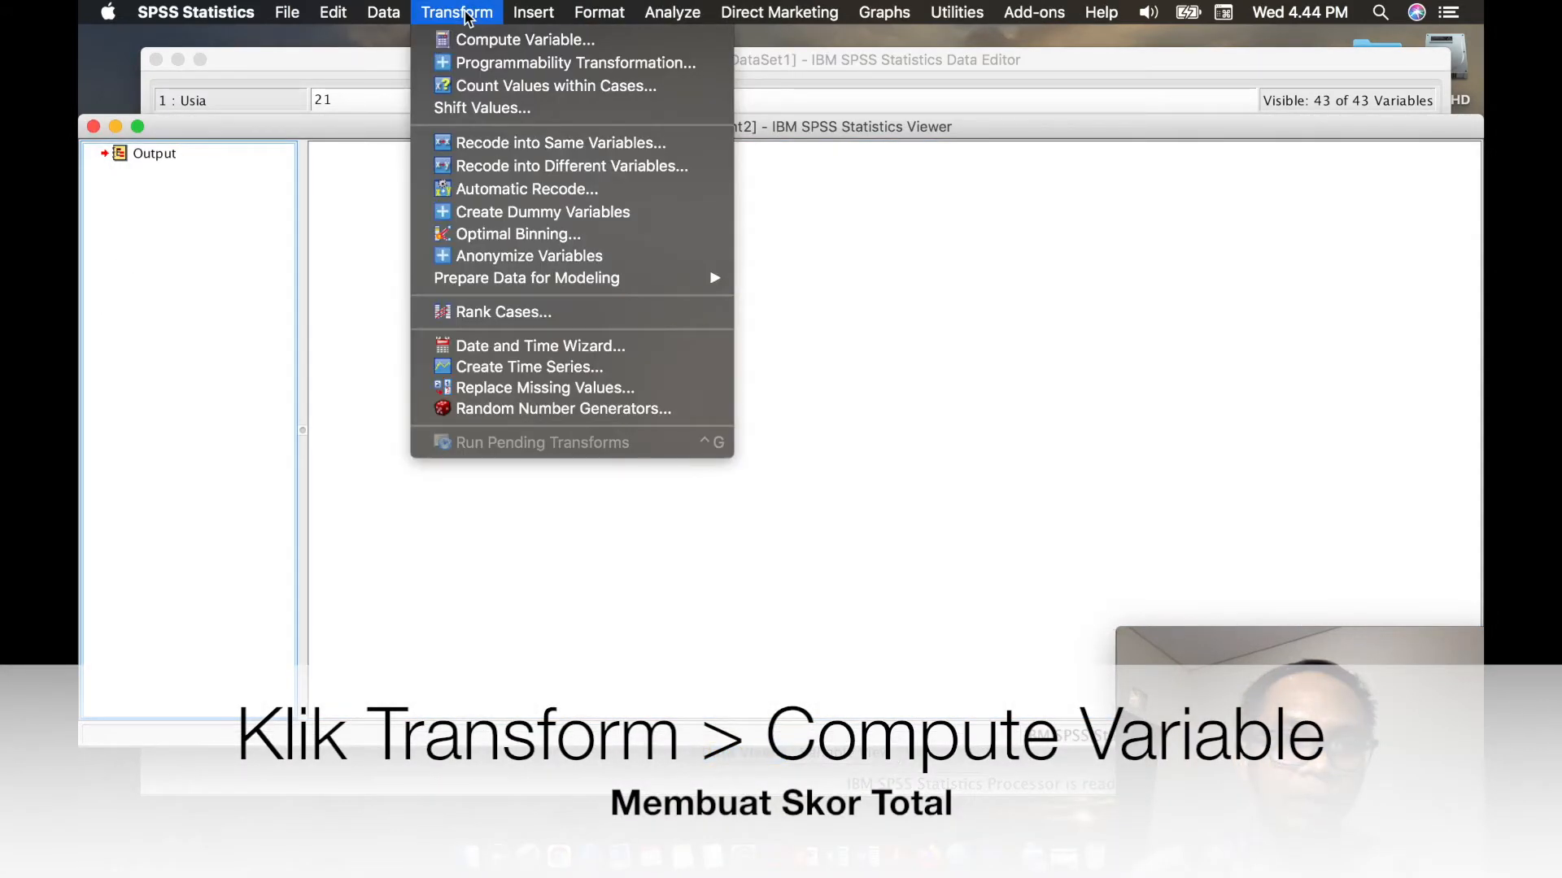
left_click(499, 41)
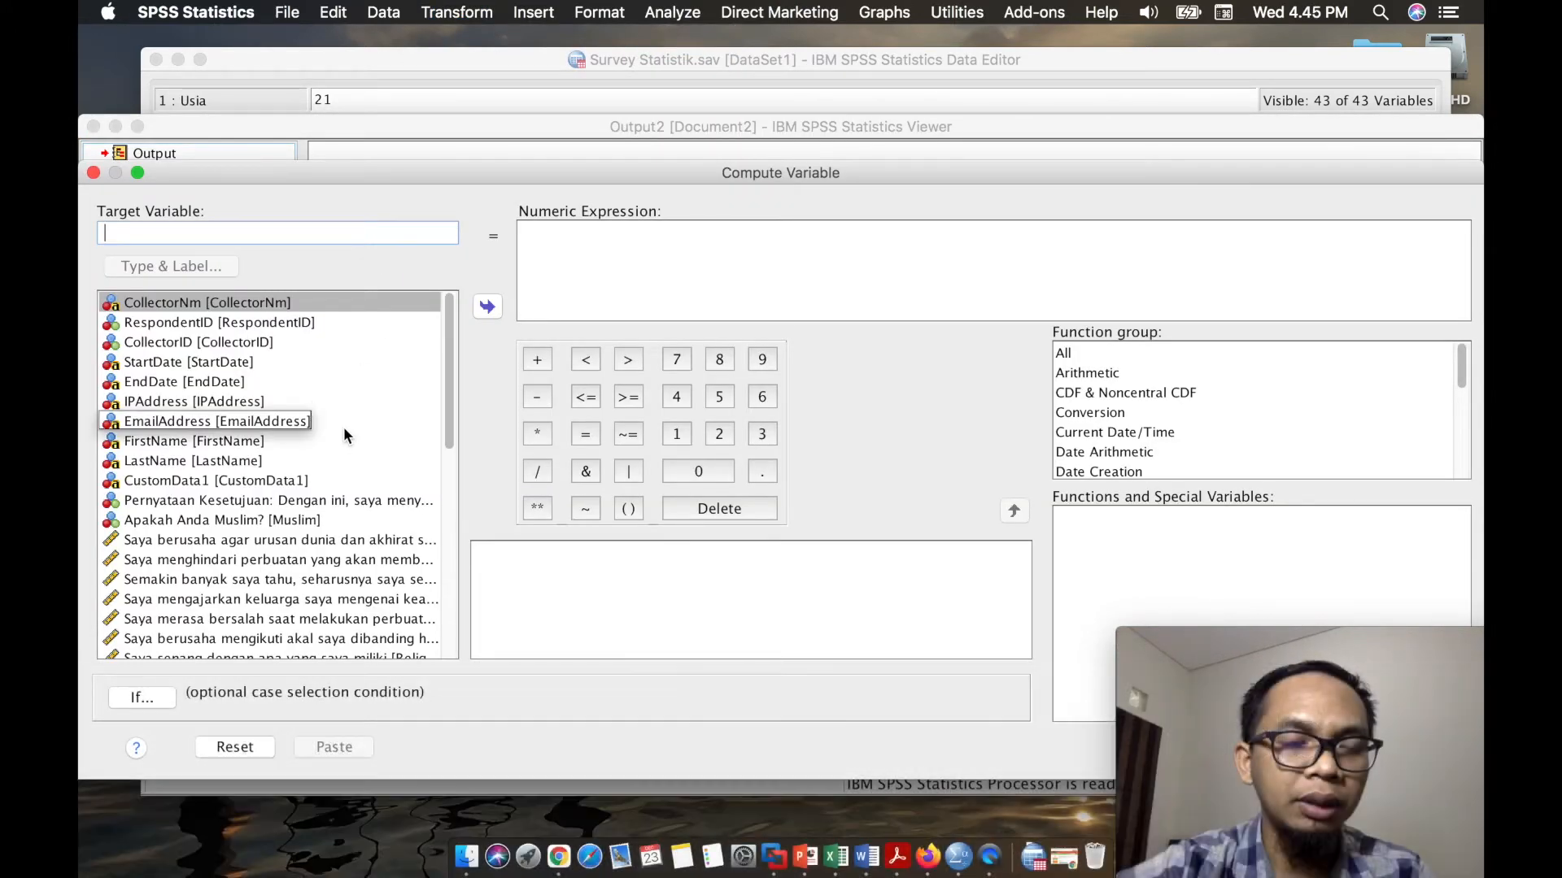
type("Religius")
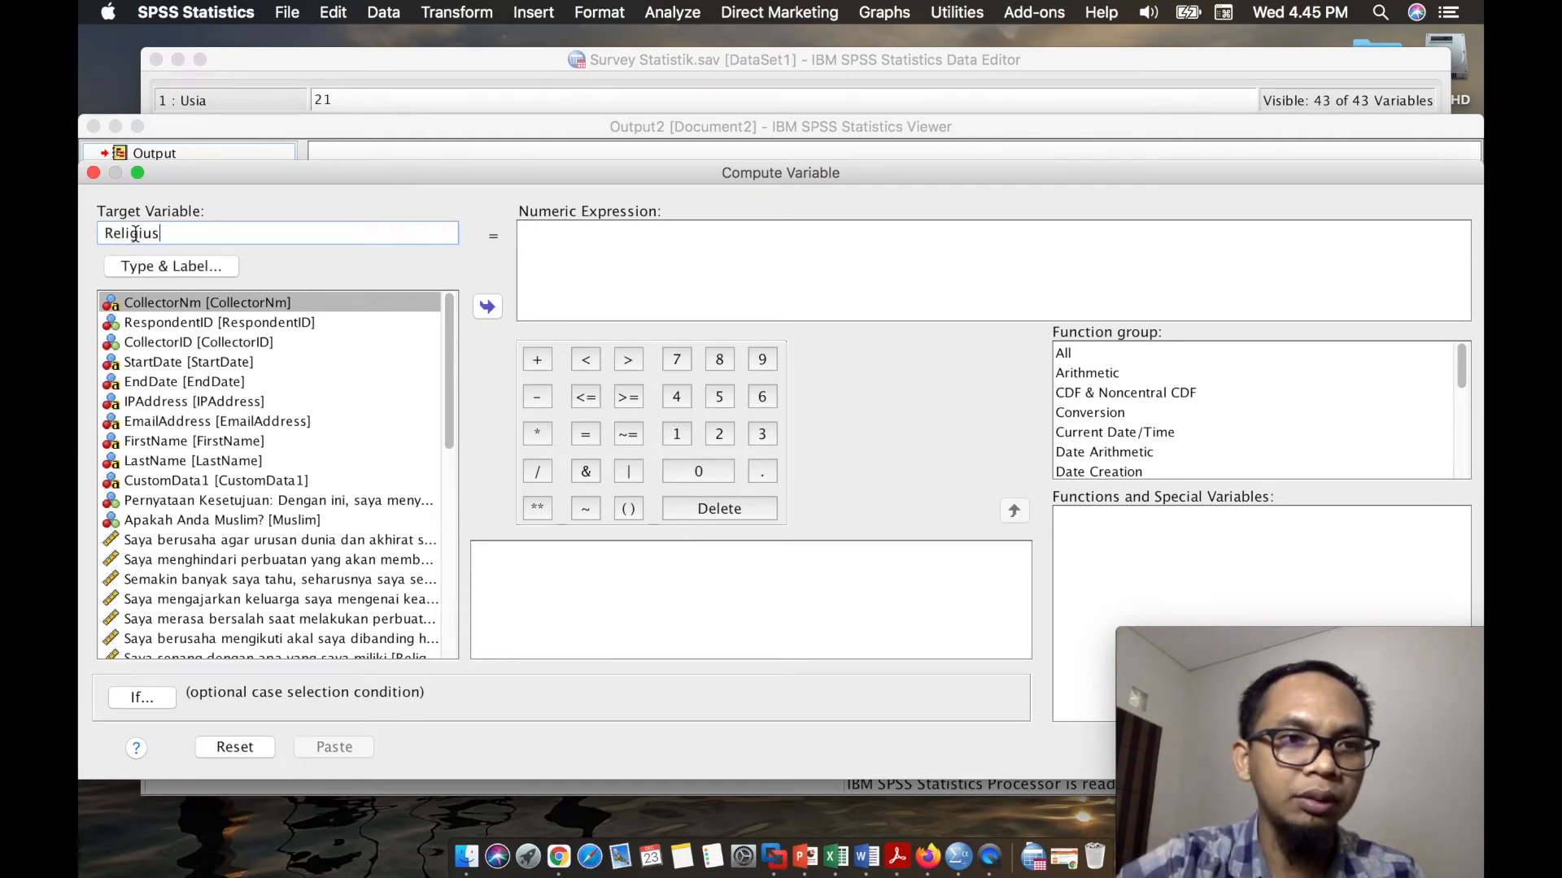
type("itas")
- Begin the numeric expression for Religiusitas with the sum of the first three religiosity items: Religius1 + Religius2+Religius3
left_click(618, 244)
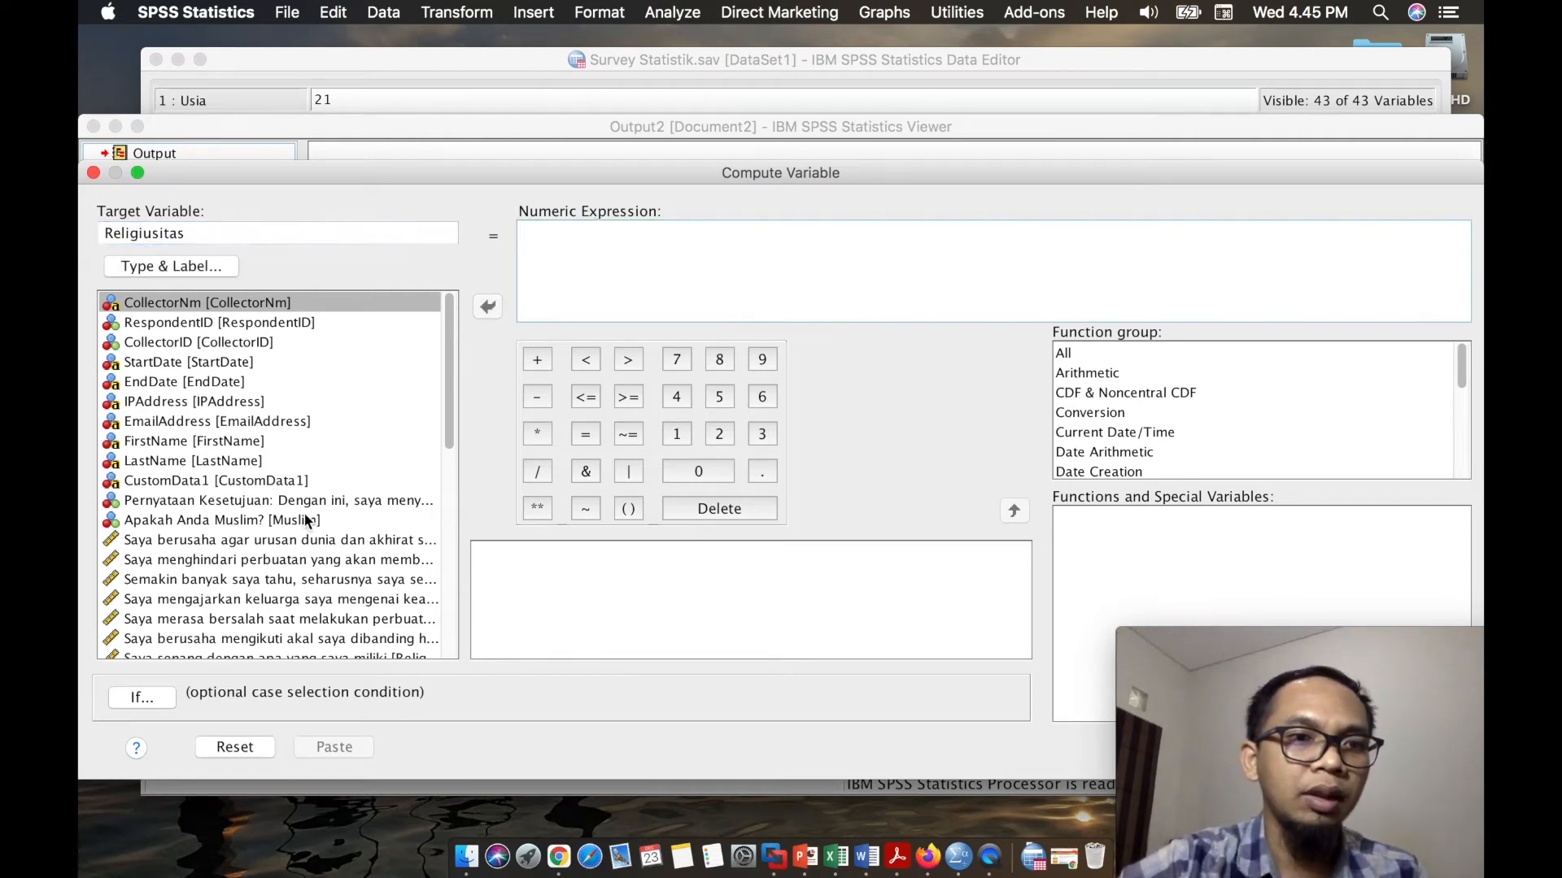
scroll(307, 520, "down", 3)
scroll(307, 520, "down", 6)
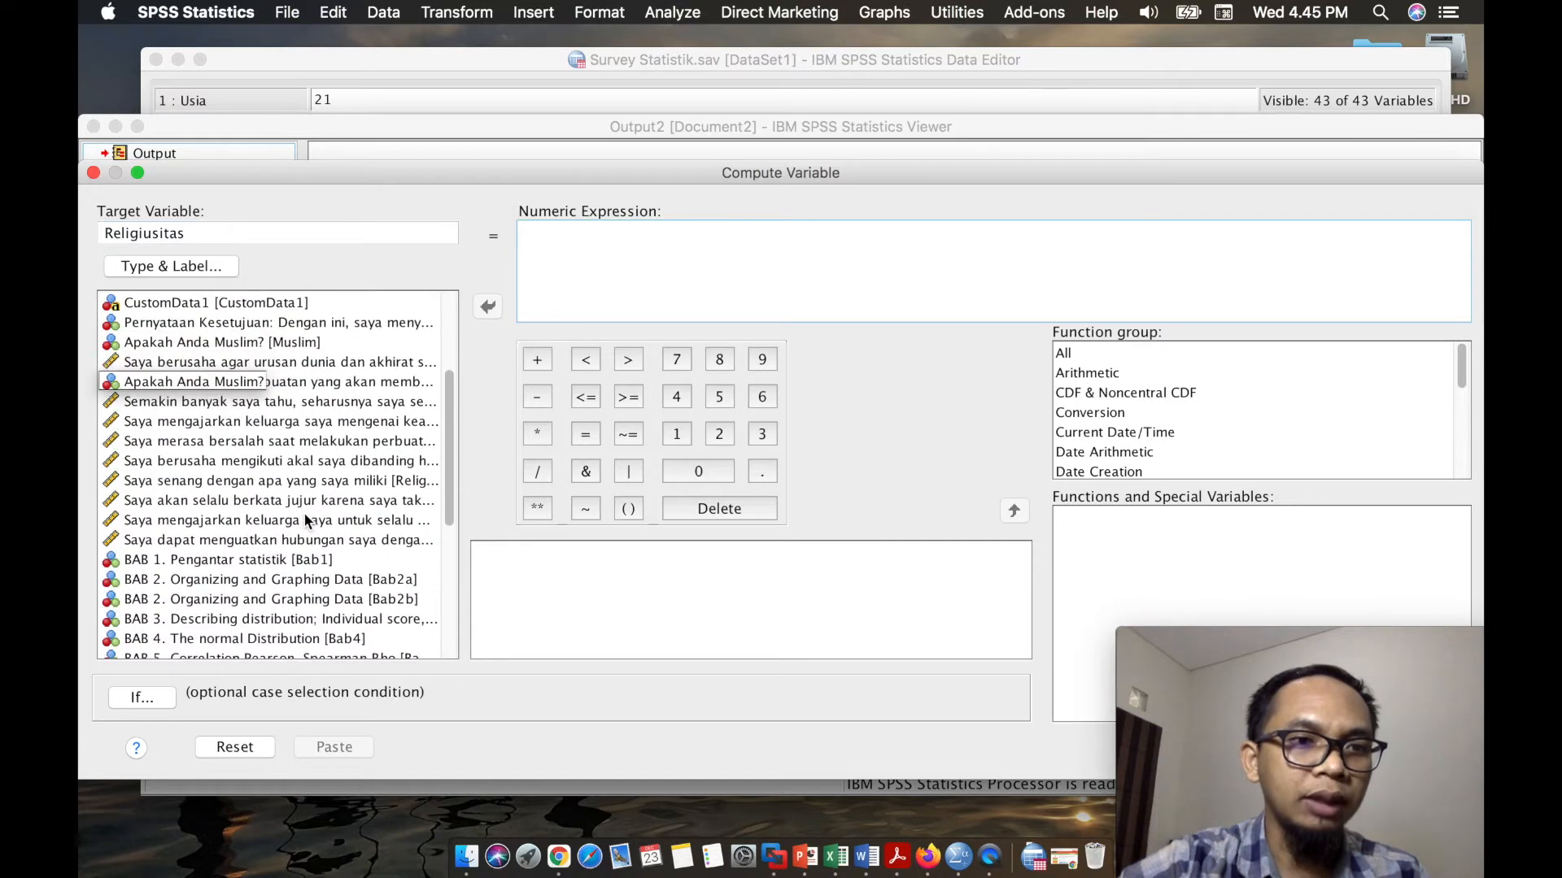
left_click(271, 362)
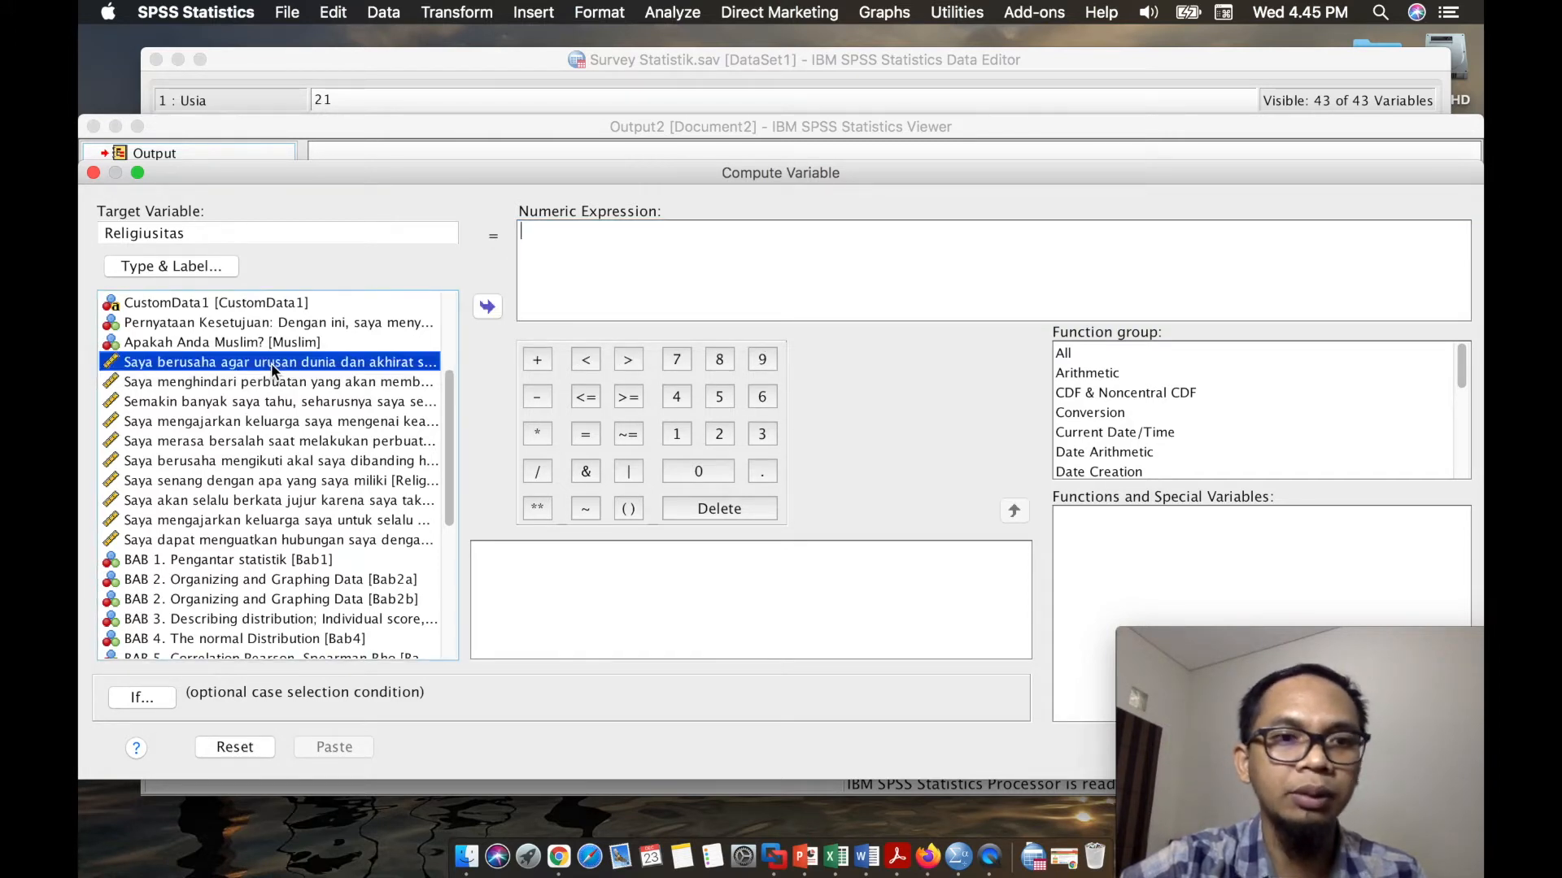
double_click(271, 363)
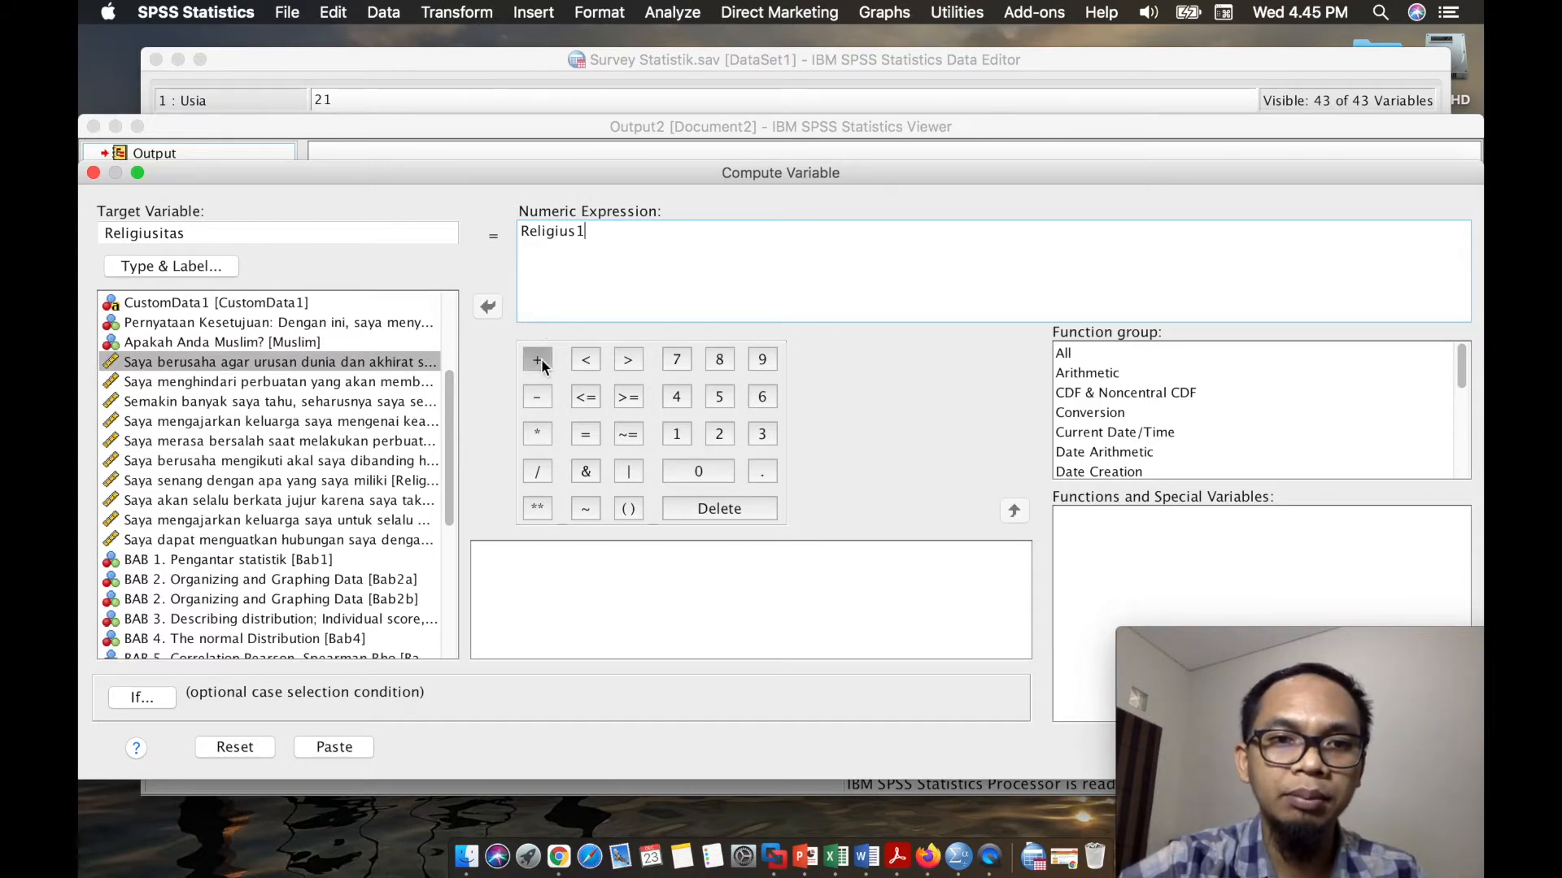
type("Religius")
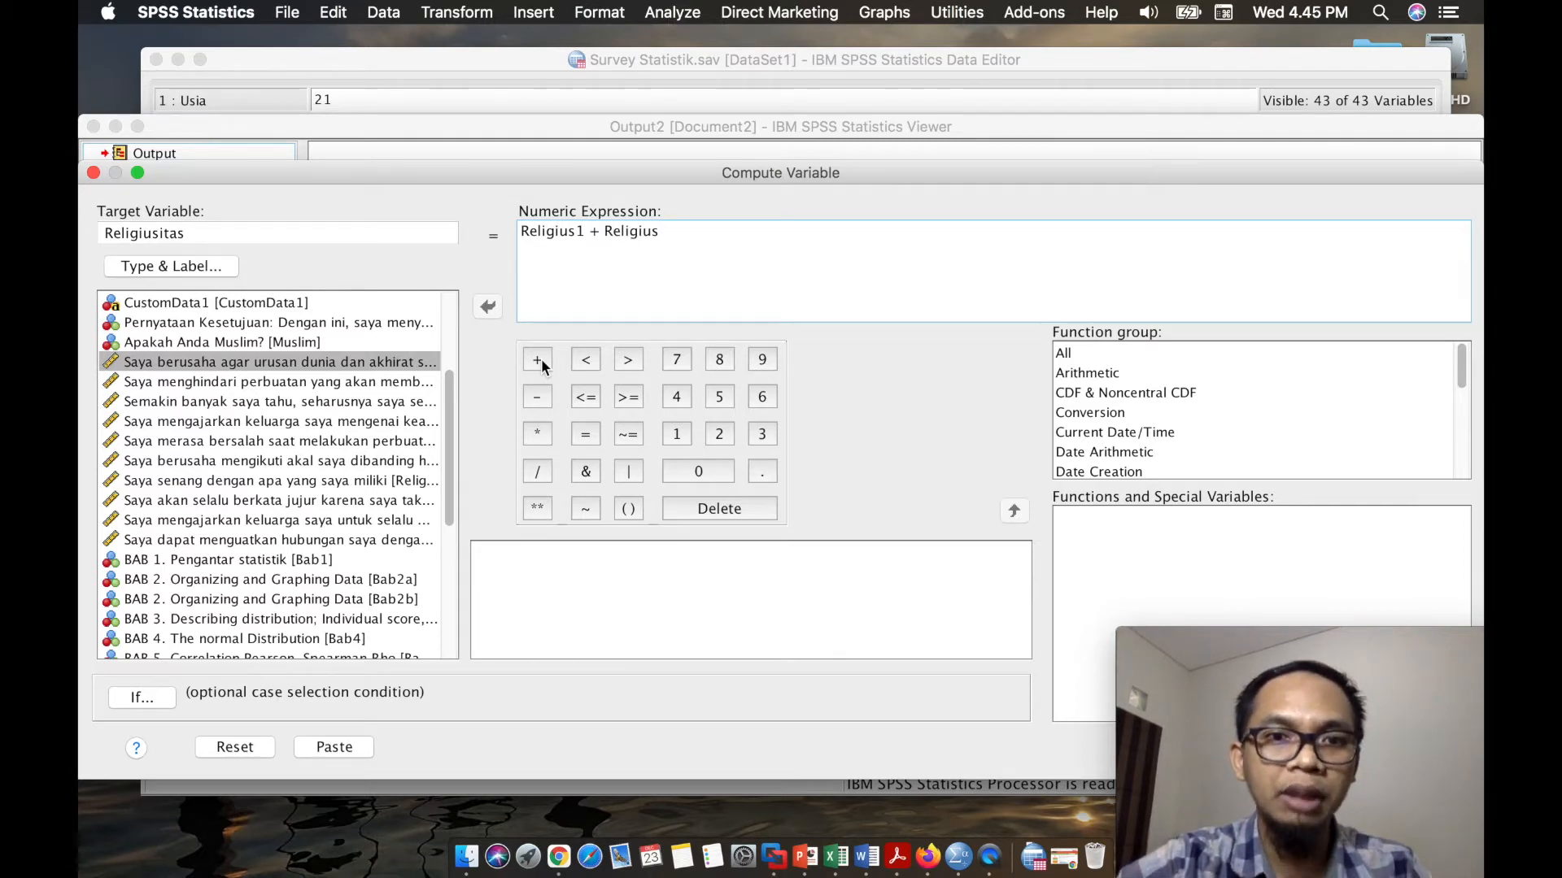
type("2+Religius3")
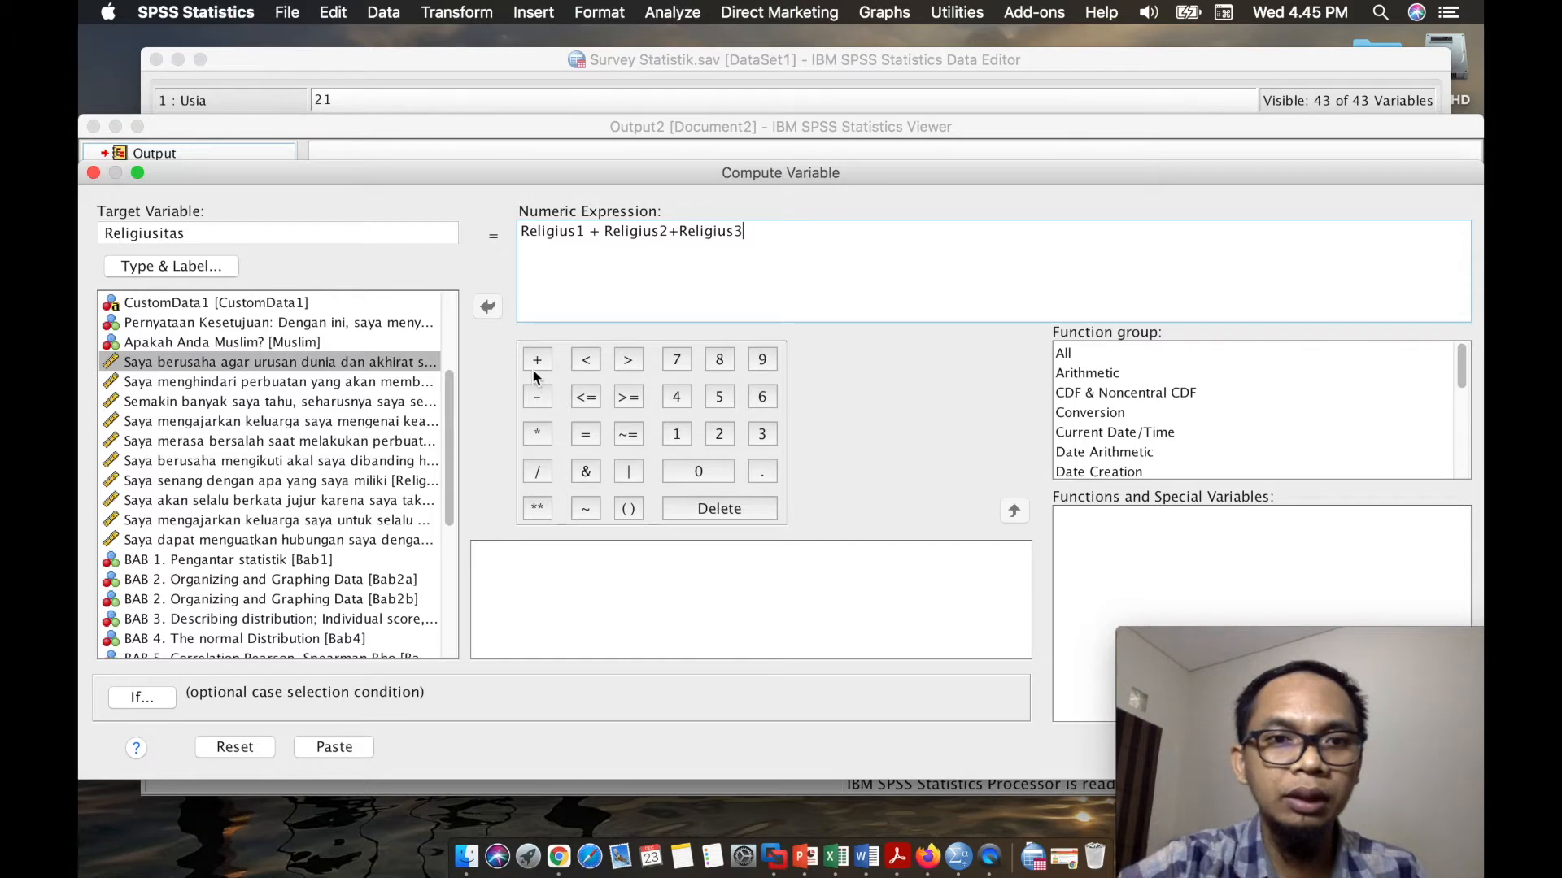
- Extend the sum in the numeric expression with the items Religius4, Religius5 and Religius6
left_click(535, 364)
left_click(354, 421)
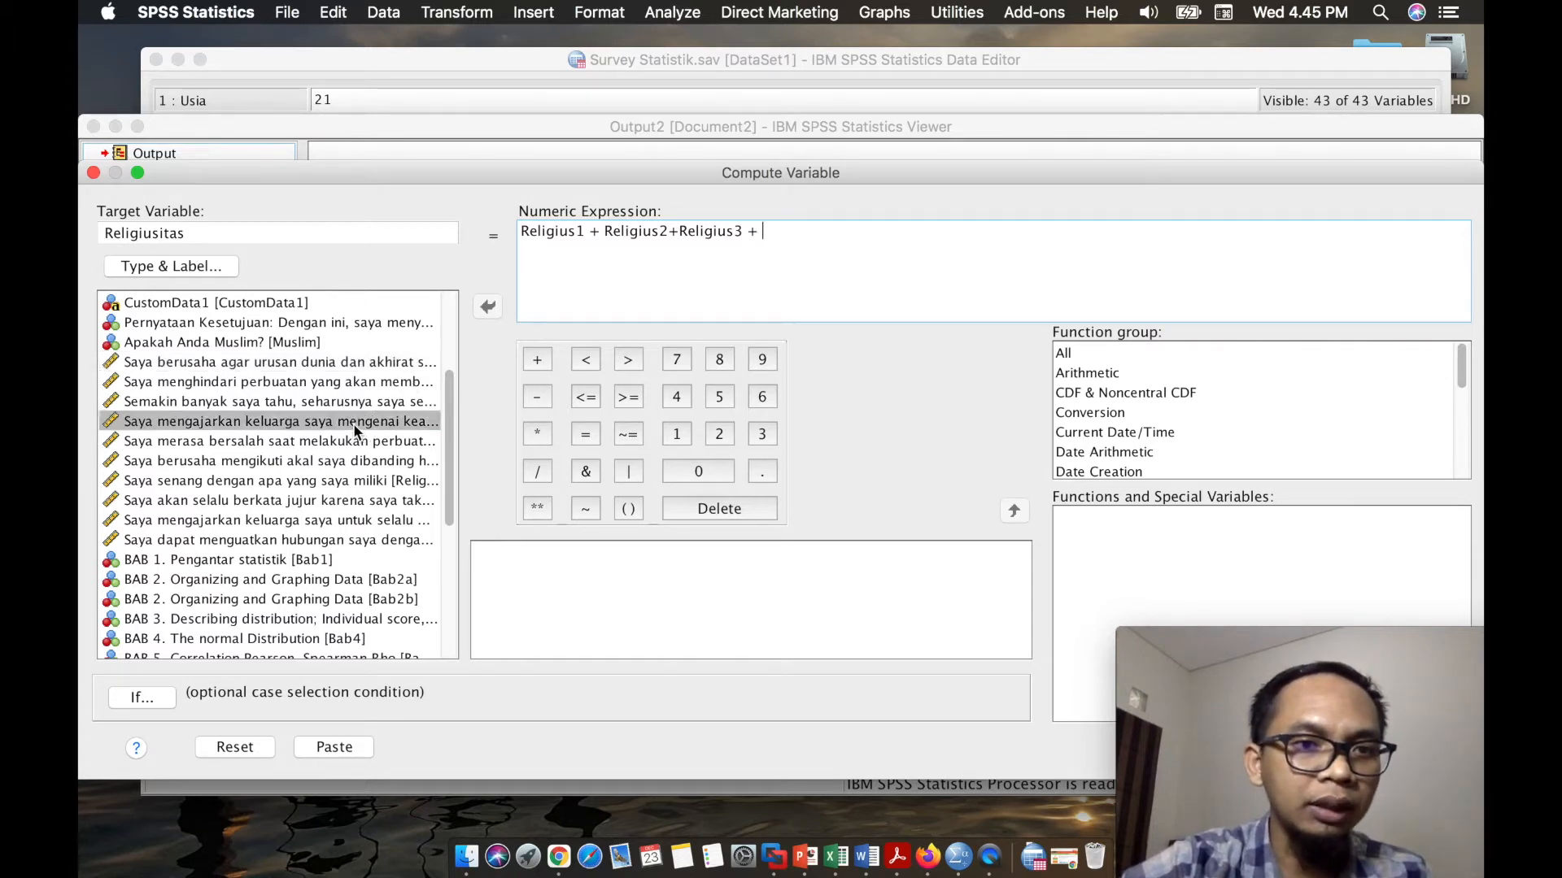
double_click(361, 426)
left_click(537, 361)
double_click(396, 447)
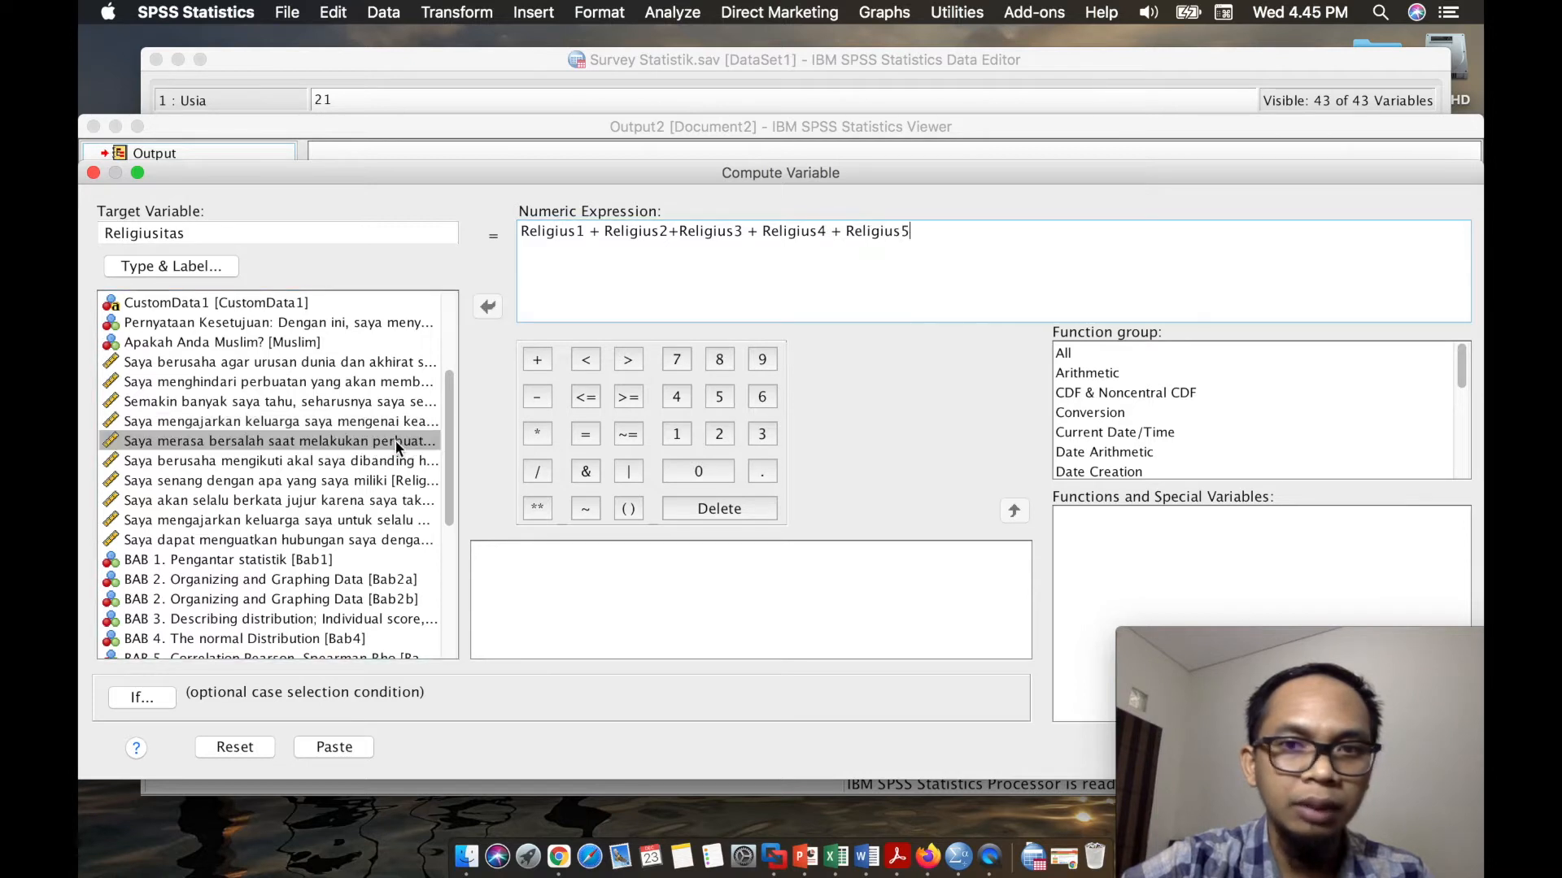
left_click(538, 361)
double_click(411, 461)
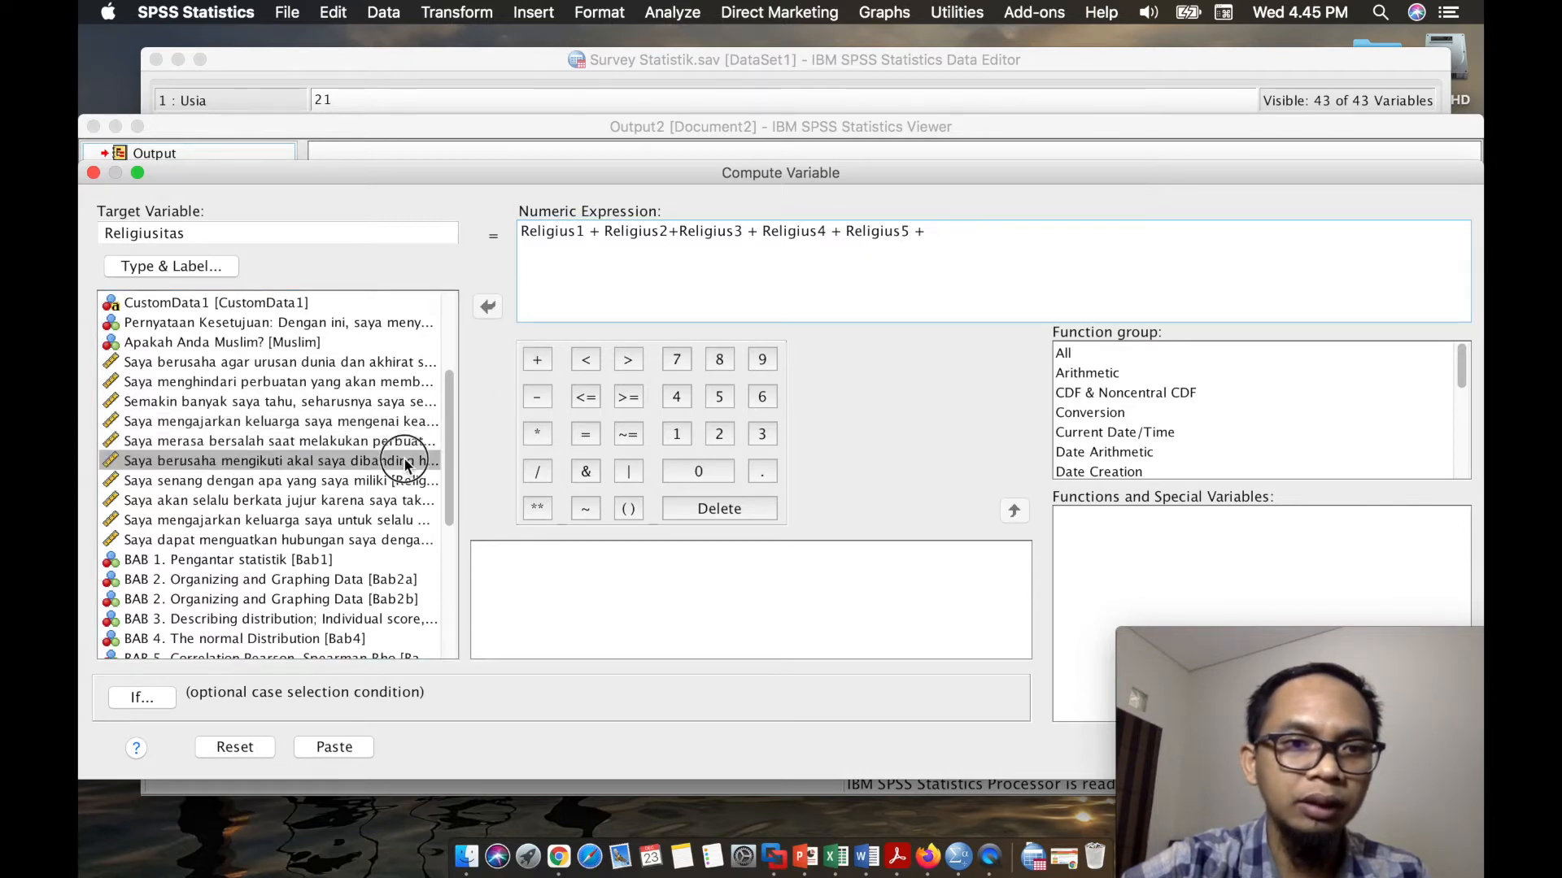
- Complete the sum in the numeric expression with the items Religius7, Religius8, Religius9 and Religius10
left_click(540, 360)
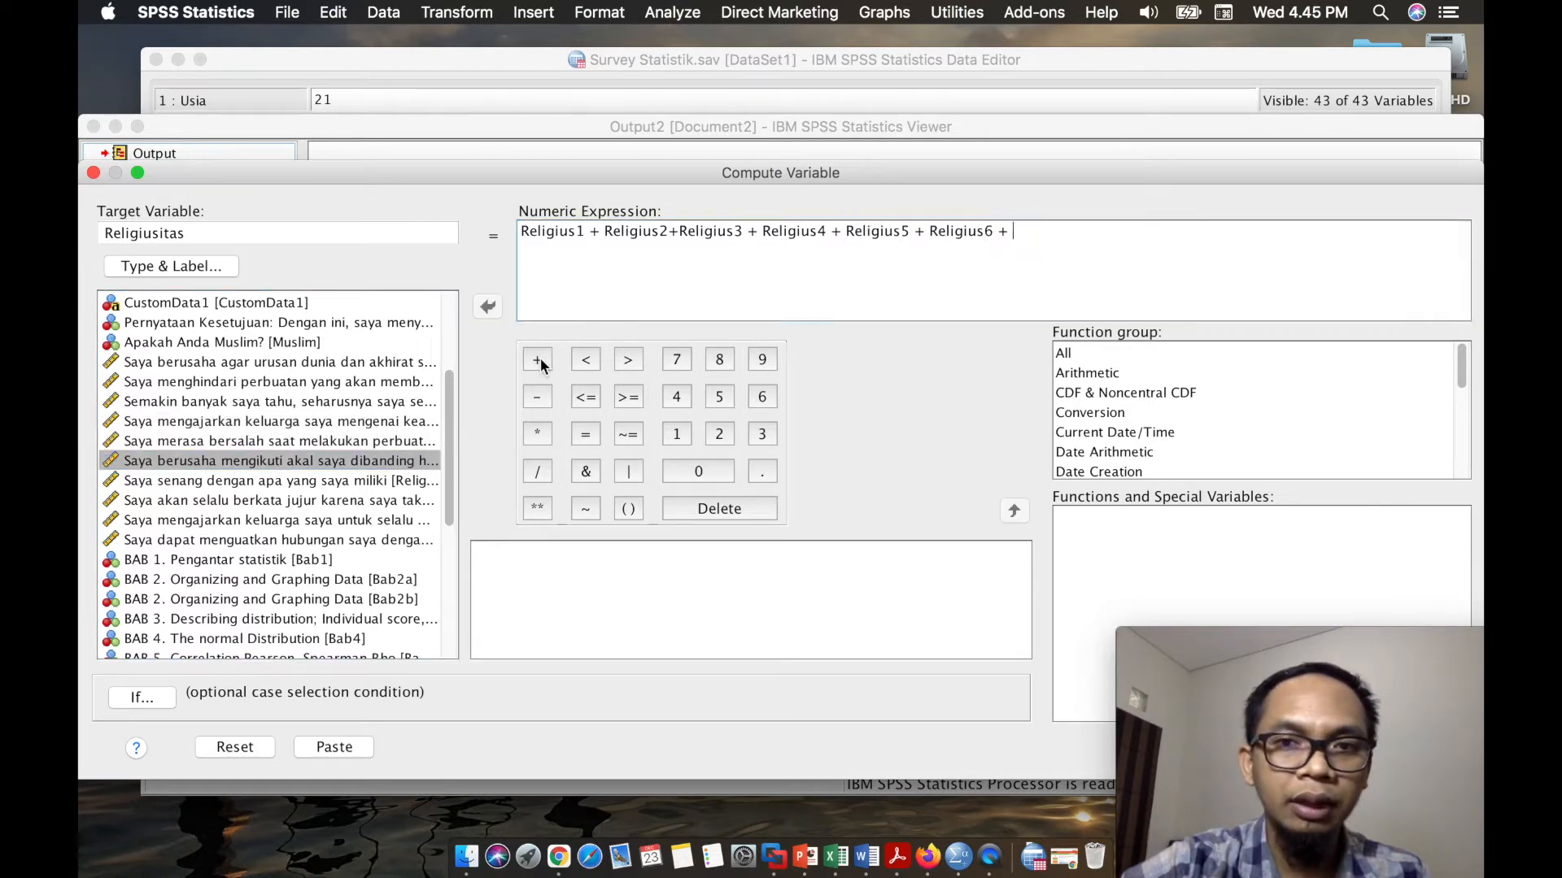
left_click(394, 482)
double_click(394, 482)
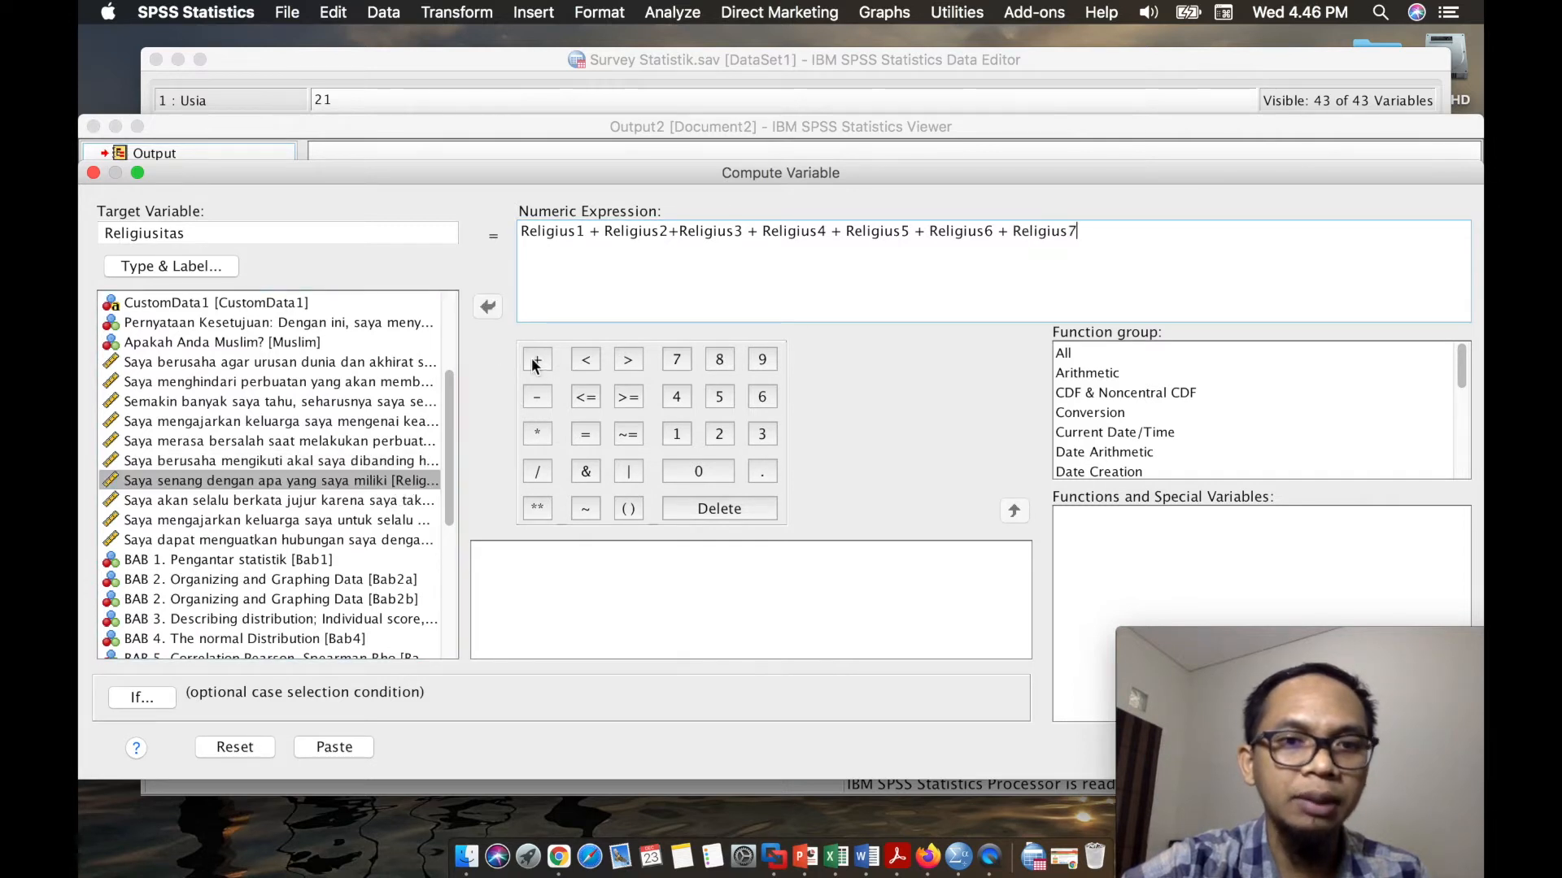
left_click(533, 359)
double_click(393, 501)
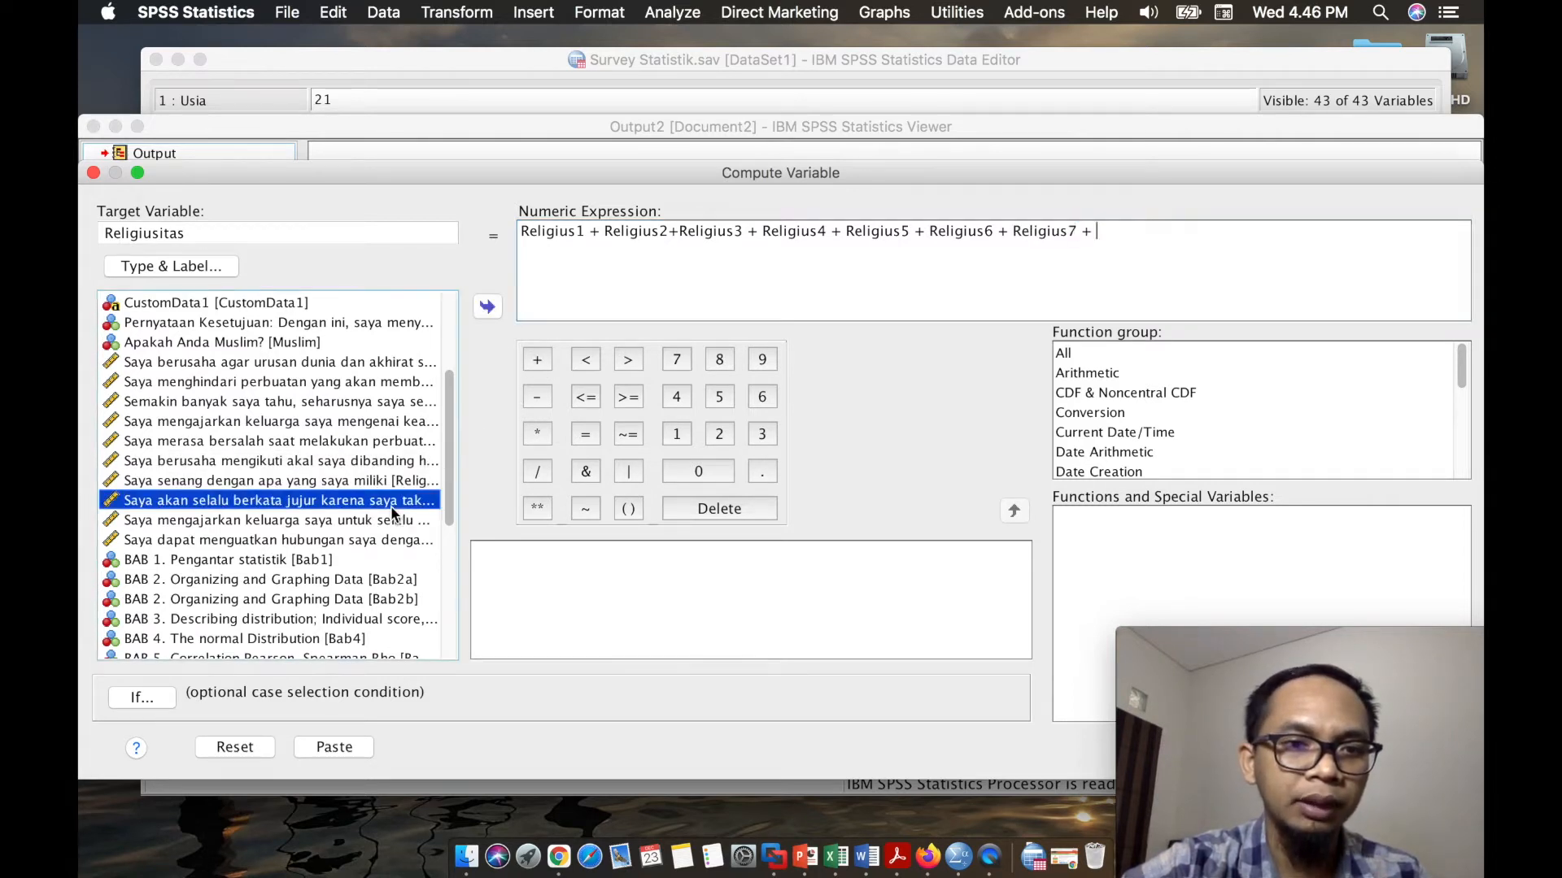
left_click(535, 361)
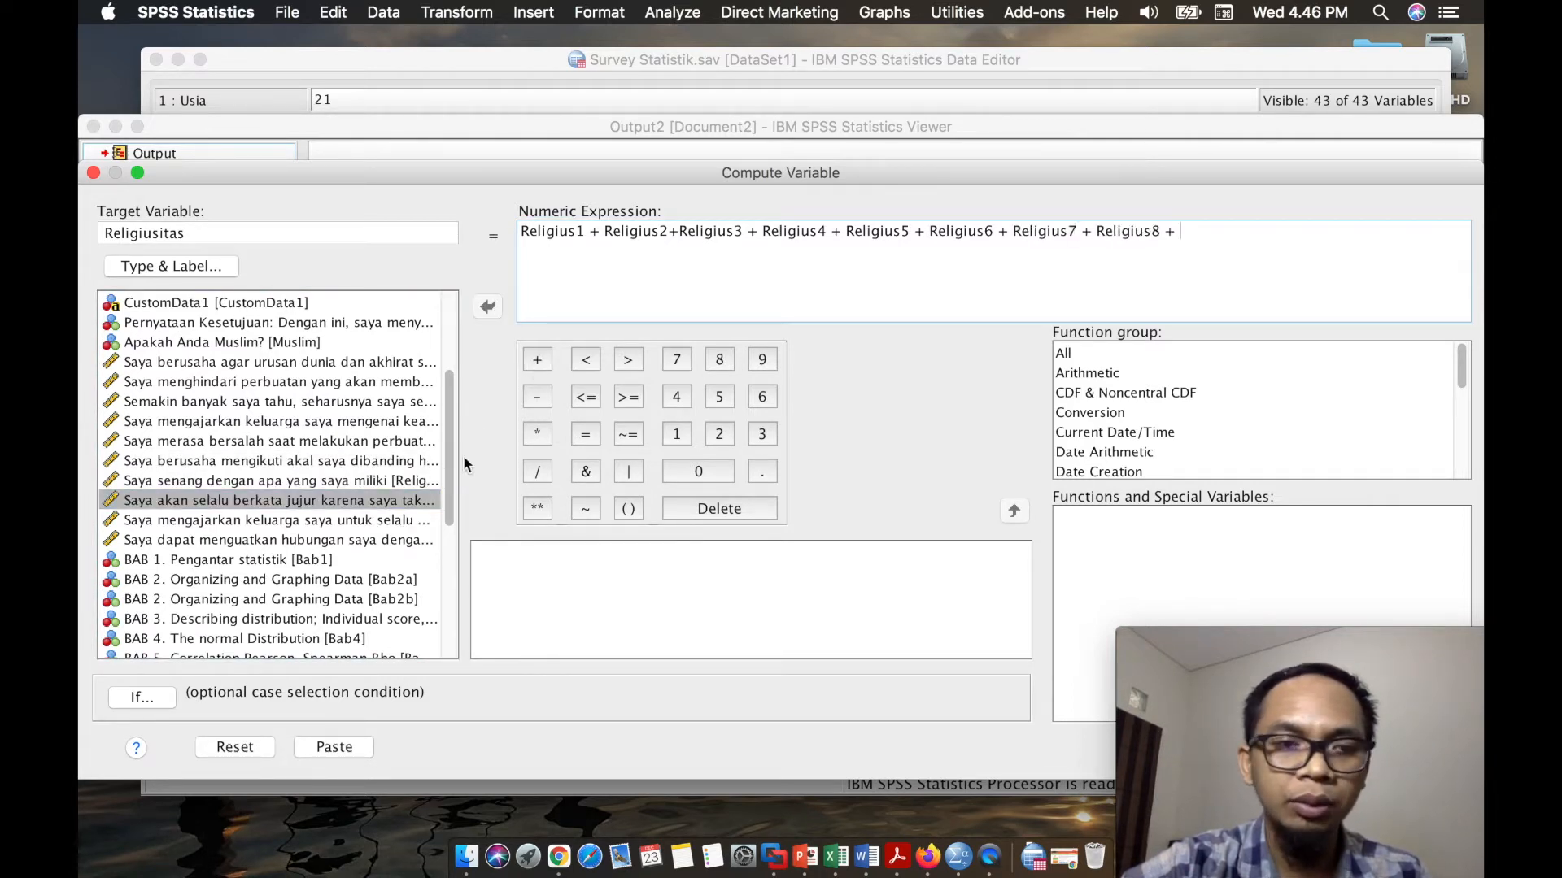
double_click(393, 520)
left_click(537, 360)
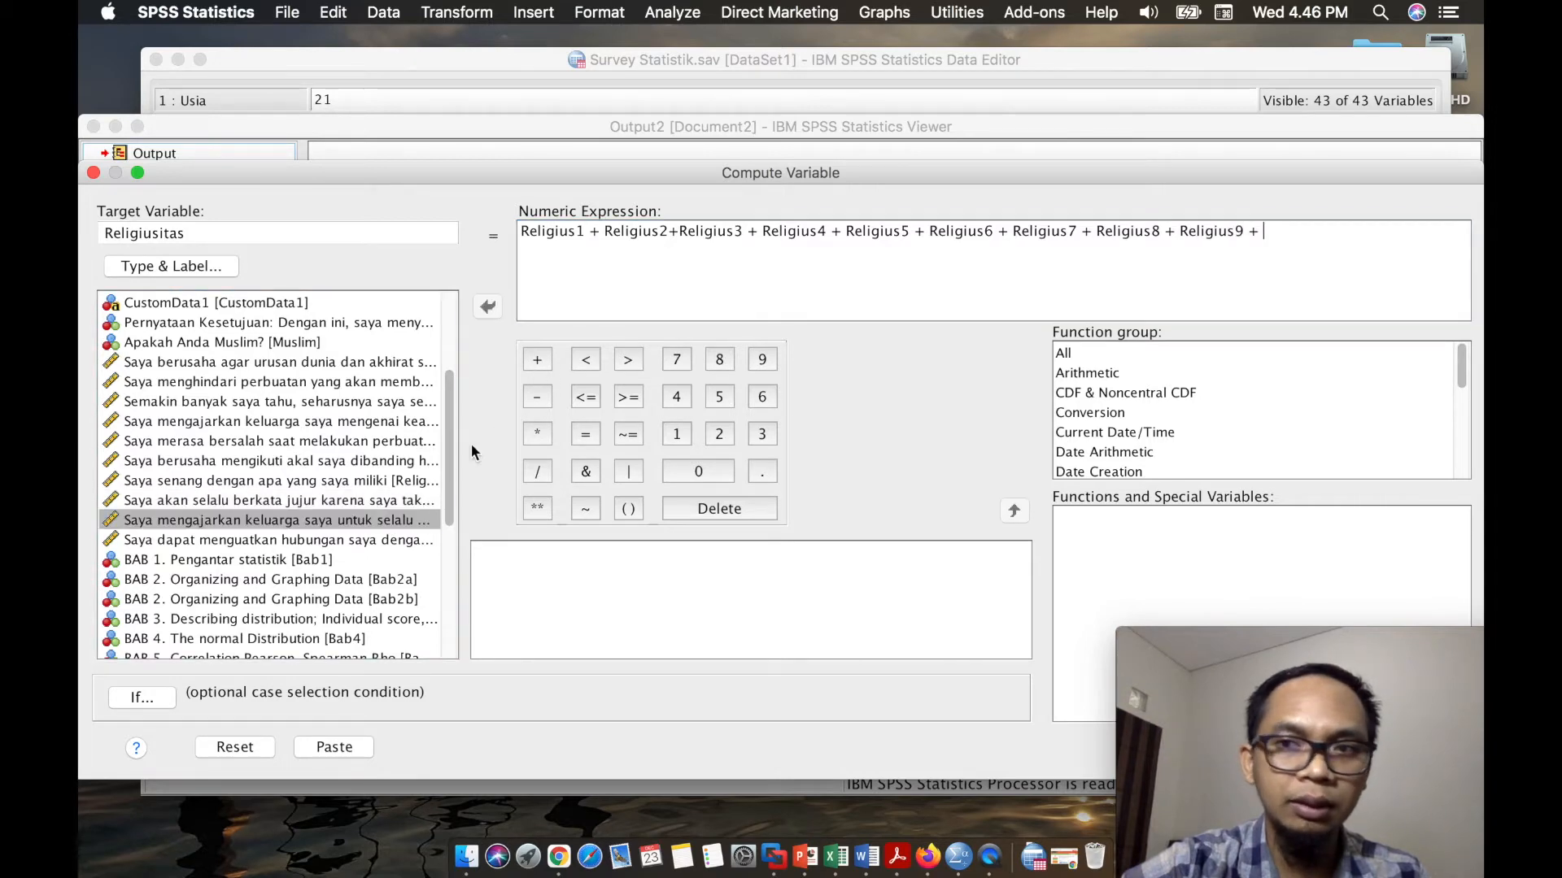
double_click(394, 540)
- Bring the whole Compute Variable dialog into view and run the computation of Religiusitas
left_click_drag(1112, 159, 898, 72)
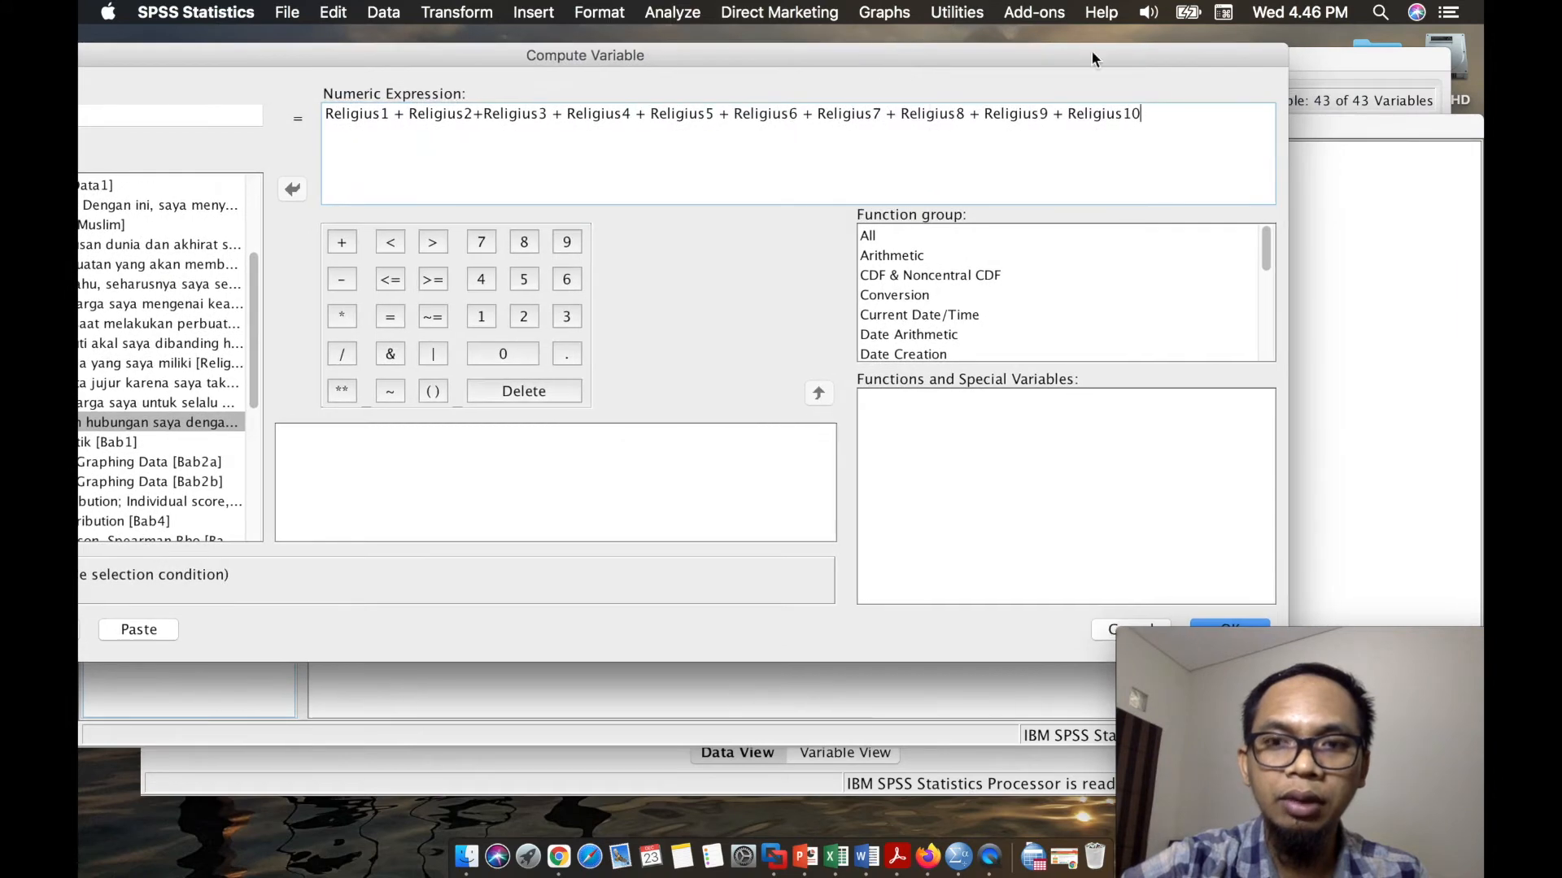
left_click_drag(1075, 62, 1128, 43)
left_click_drag(1326, 640, 1326, 690)
left_click(1294, 612)
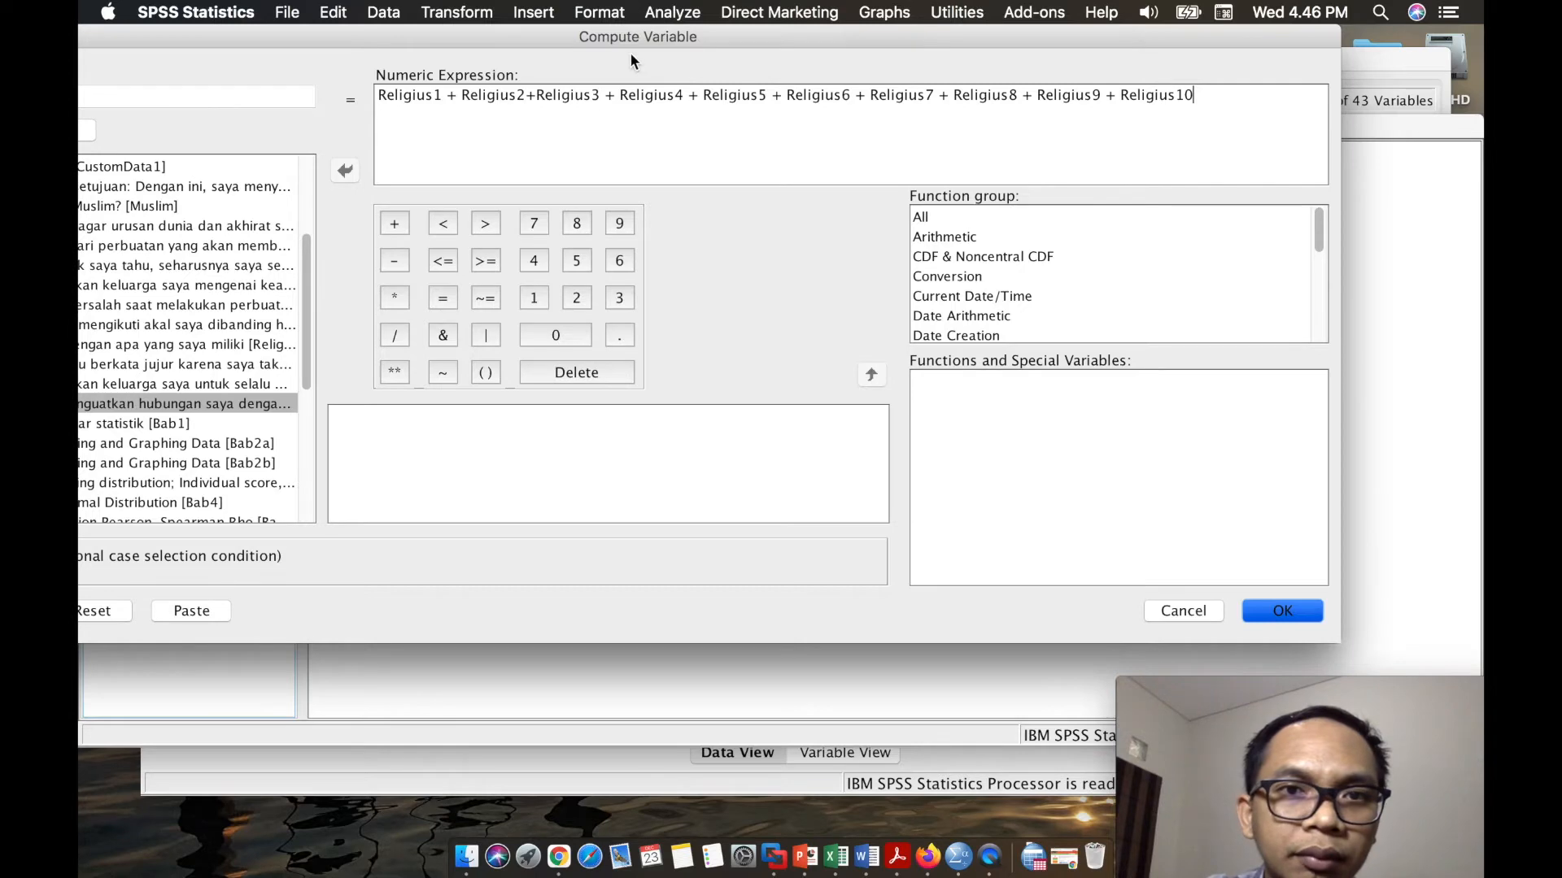
left_click_drag(630, 41, 796, 72)
key("Return")
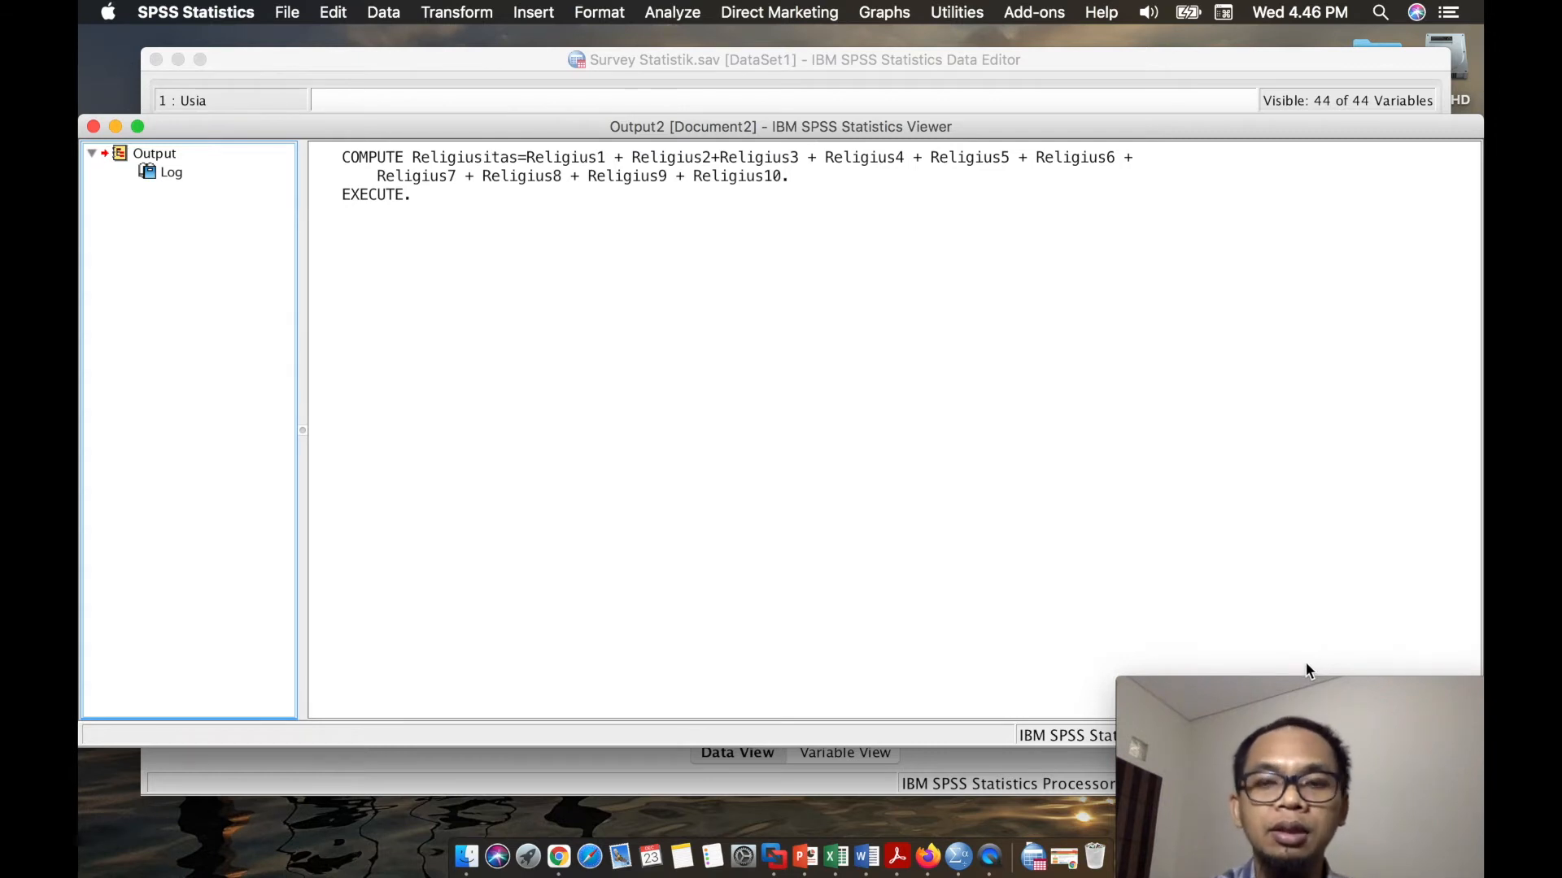
- Switch to the Survey Statistik.sav data and examine the computed Religiusitas column after the last survey variable
left_click(1090, 193)
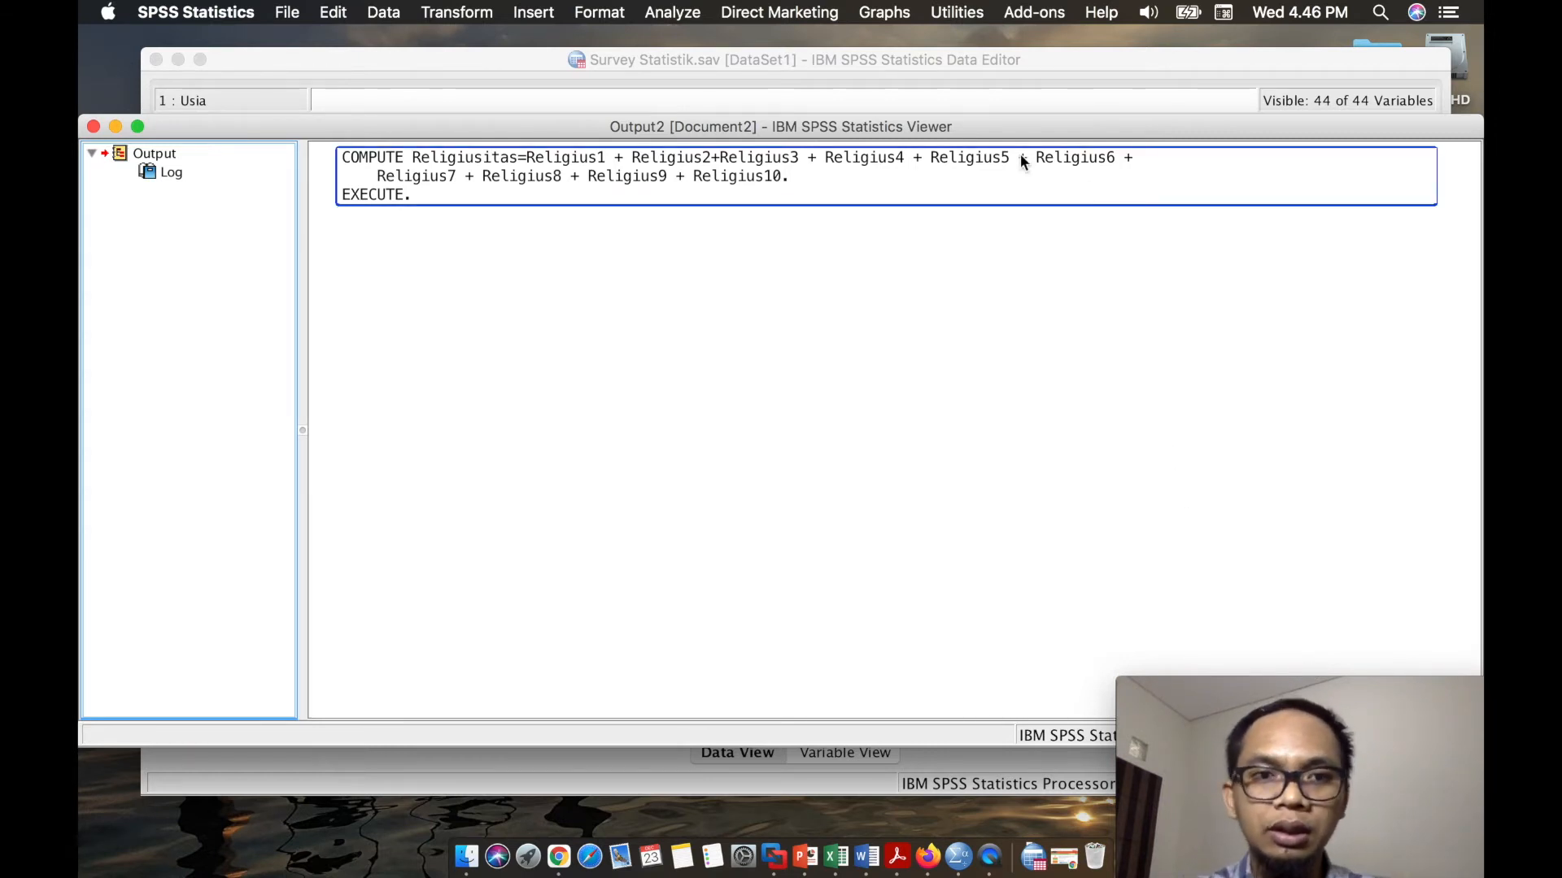
left_click(1039, 65)
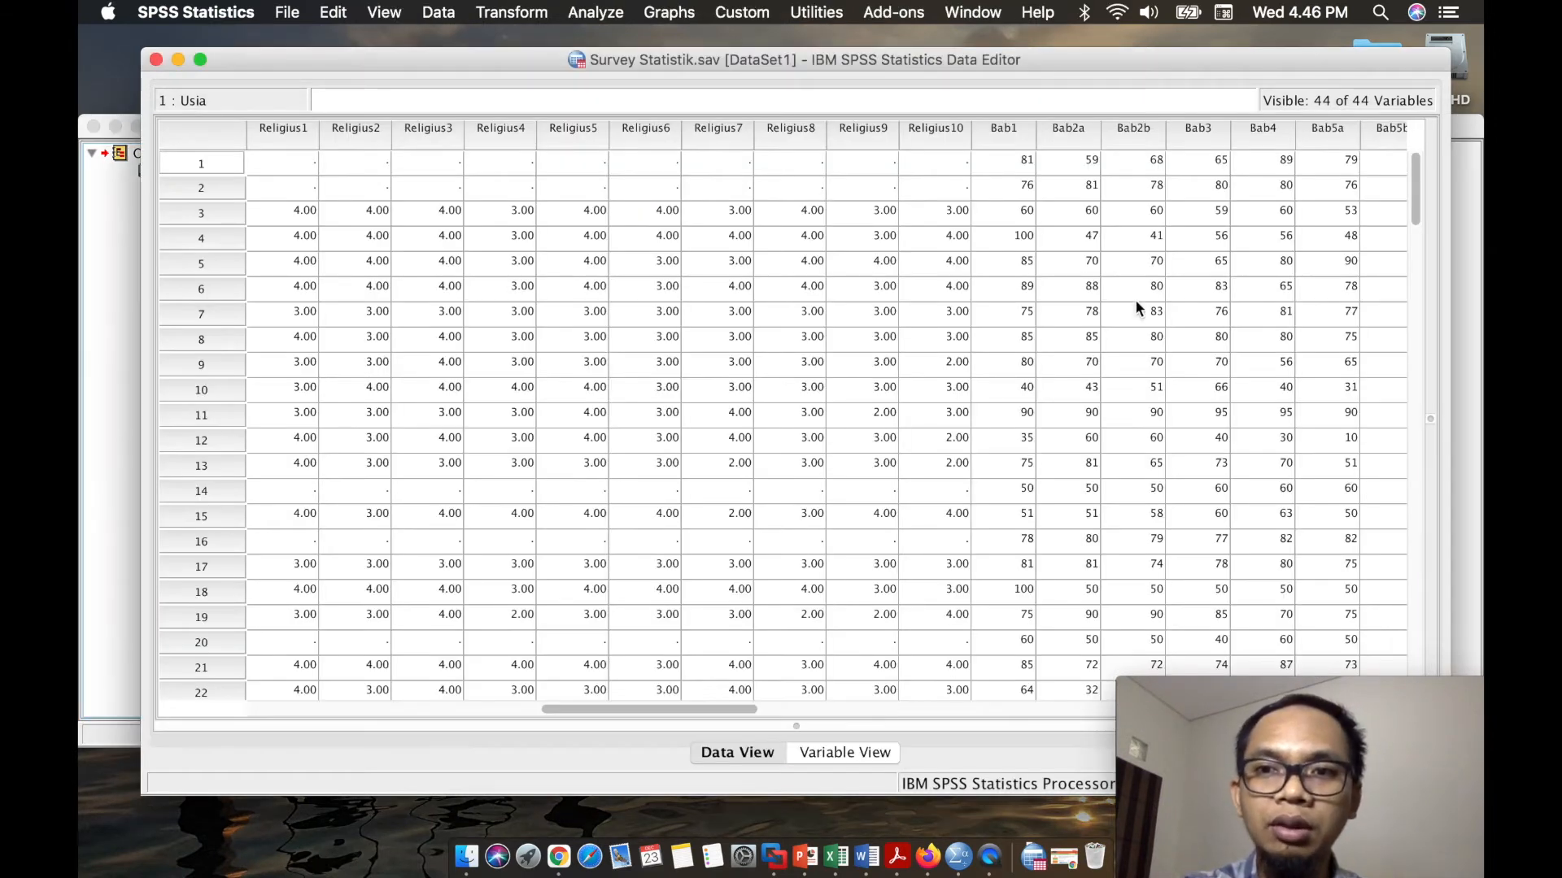
scroll(1135, 302, "right", 10)
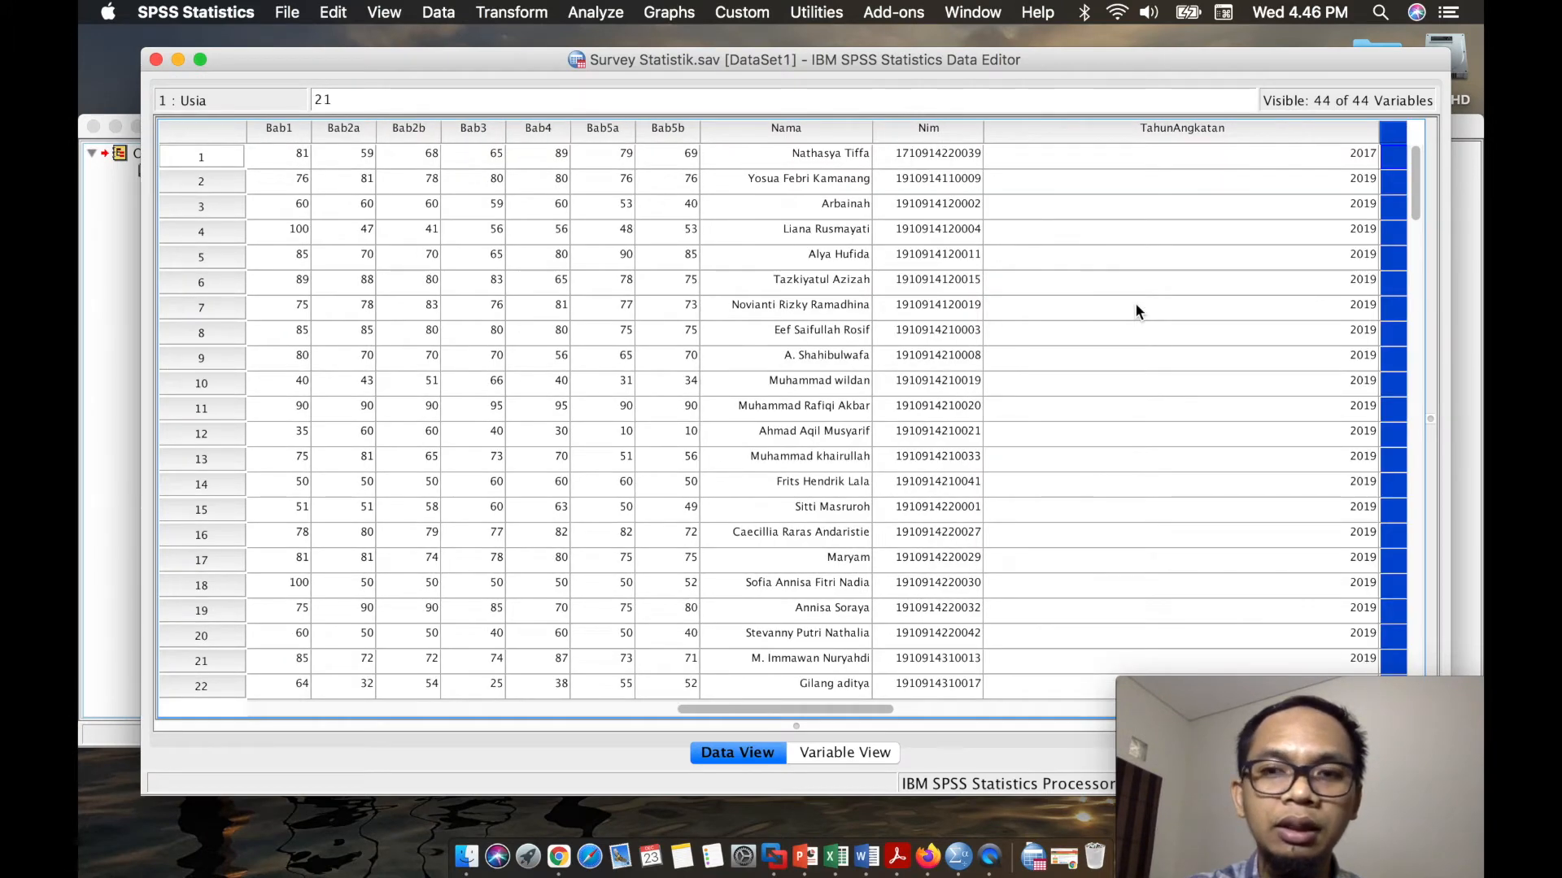
scroll(1134, 303, "right", 10)
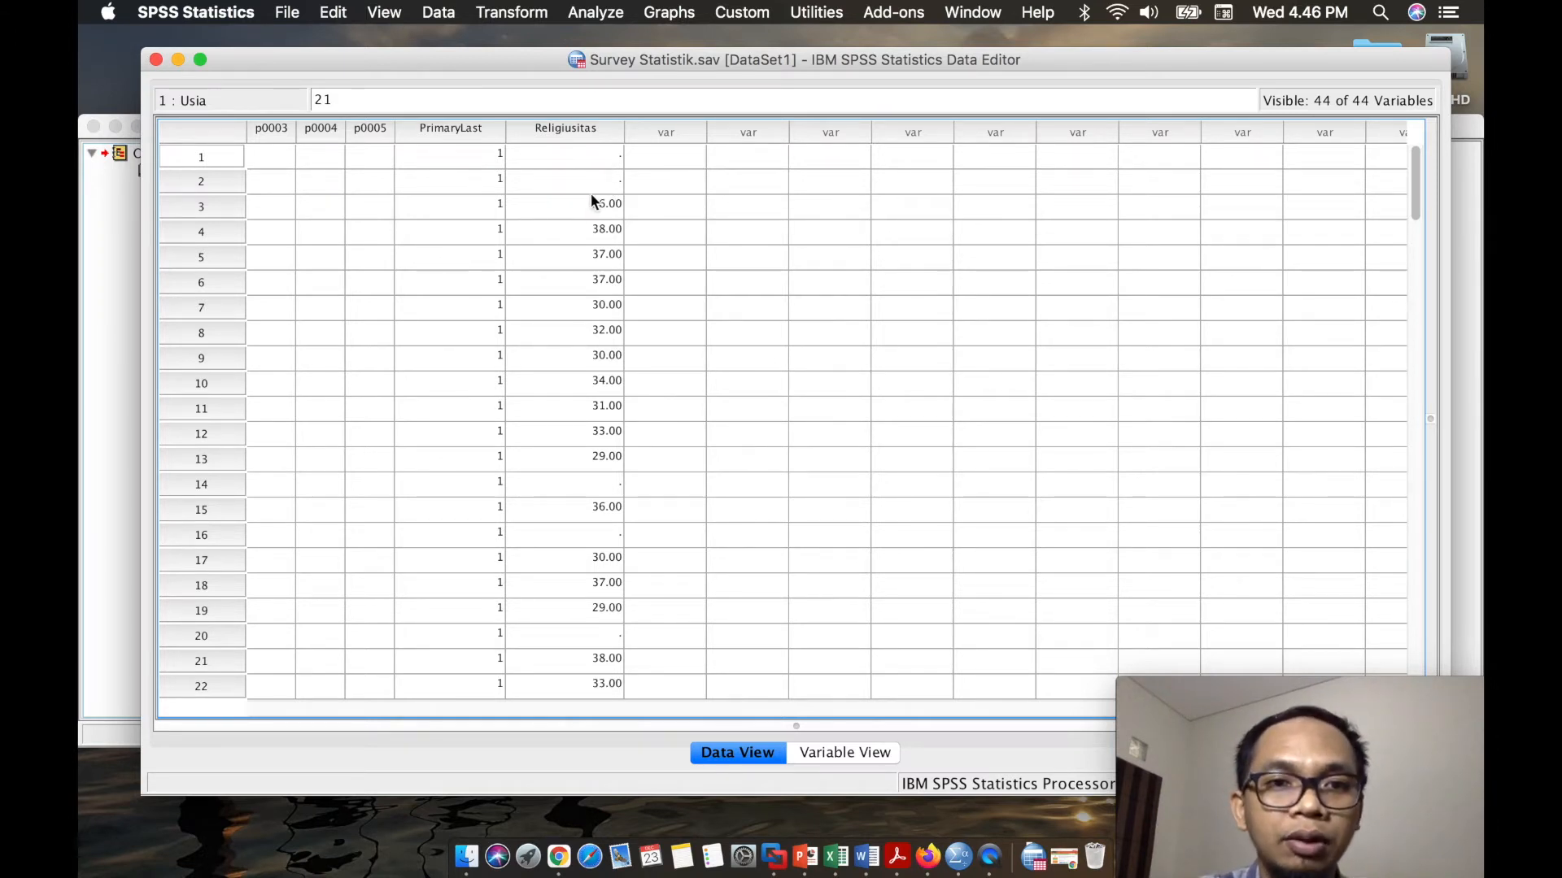
scroll(597, 222, "left", 1)
scroll(597, 222, "left", 10)
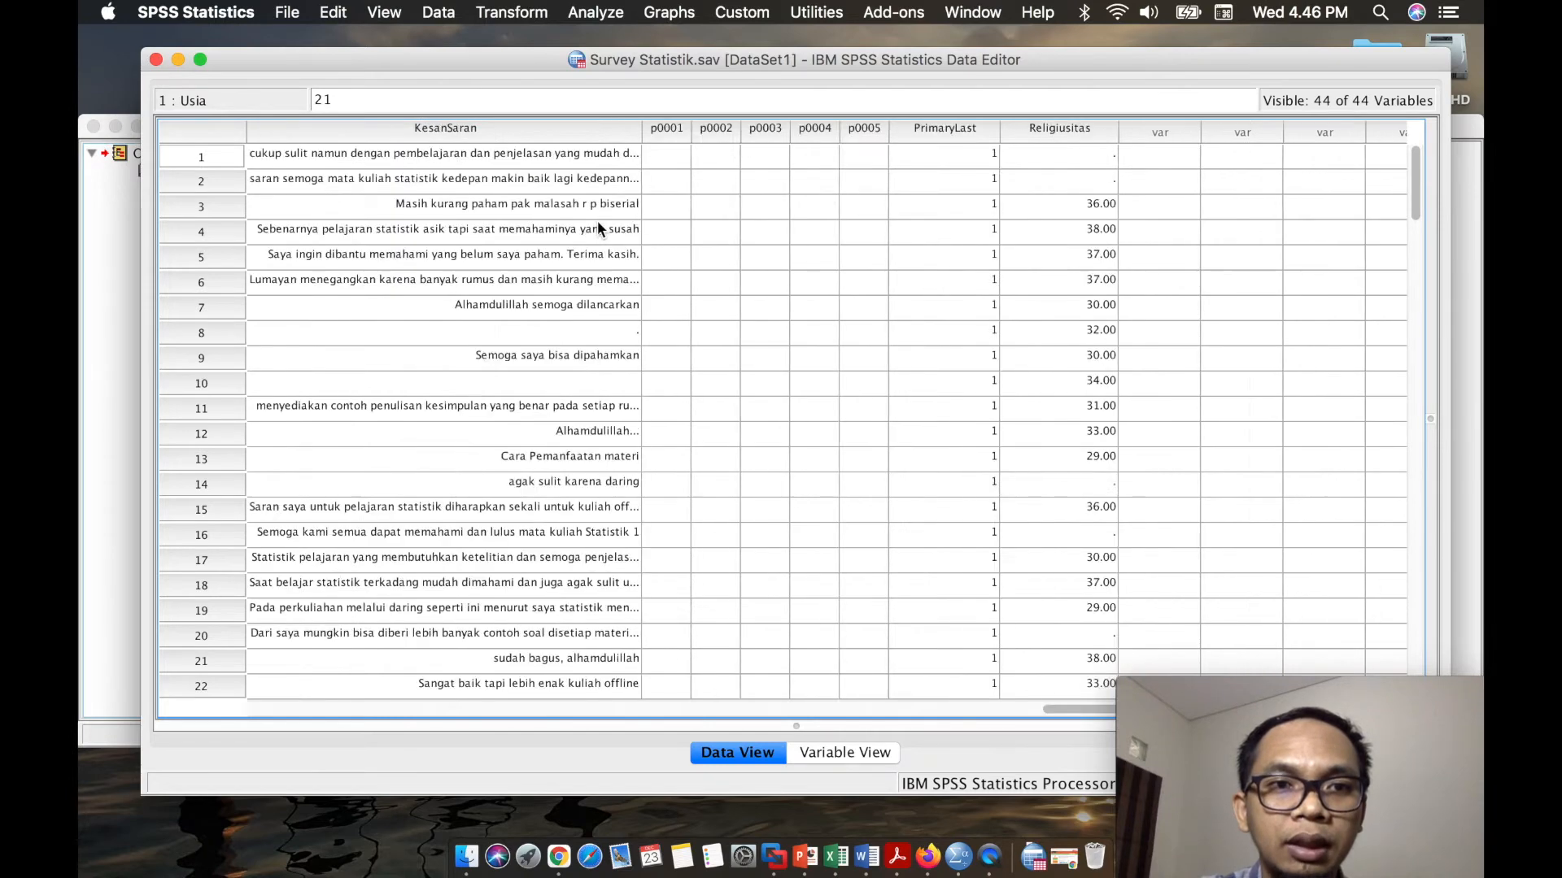
scroll(597, 221, "right", 6)
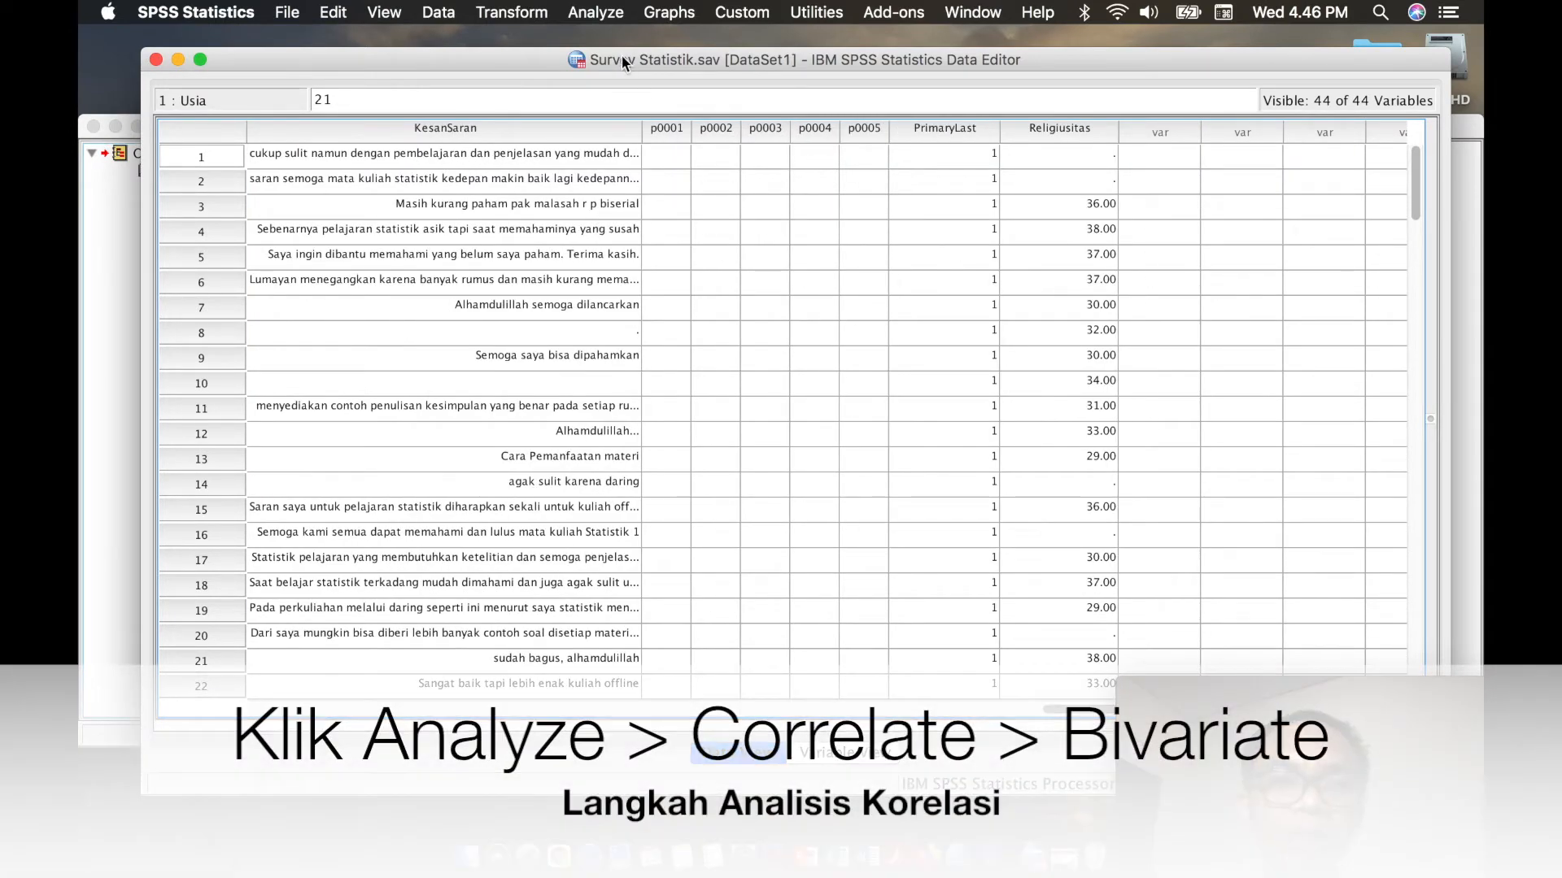
left_click(603, 13)
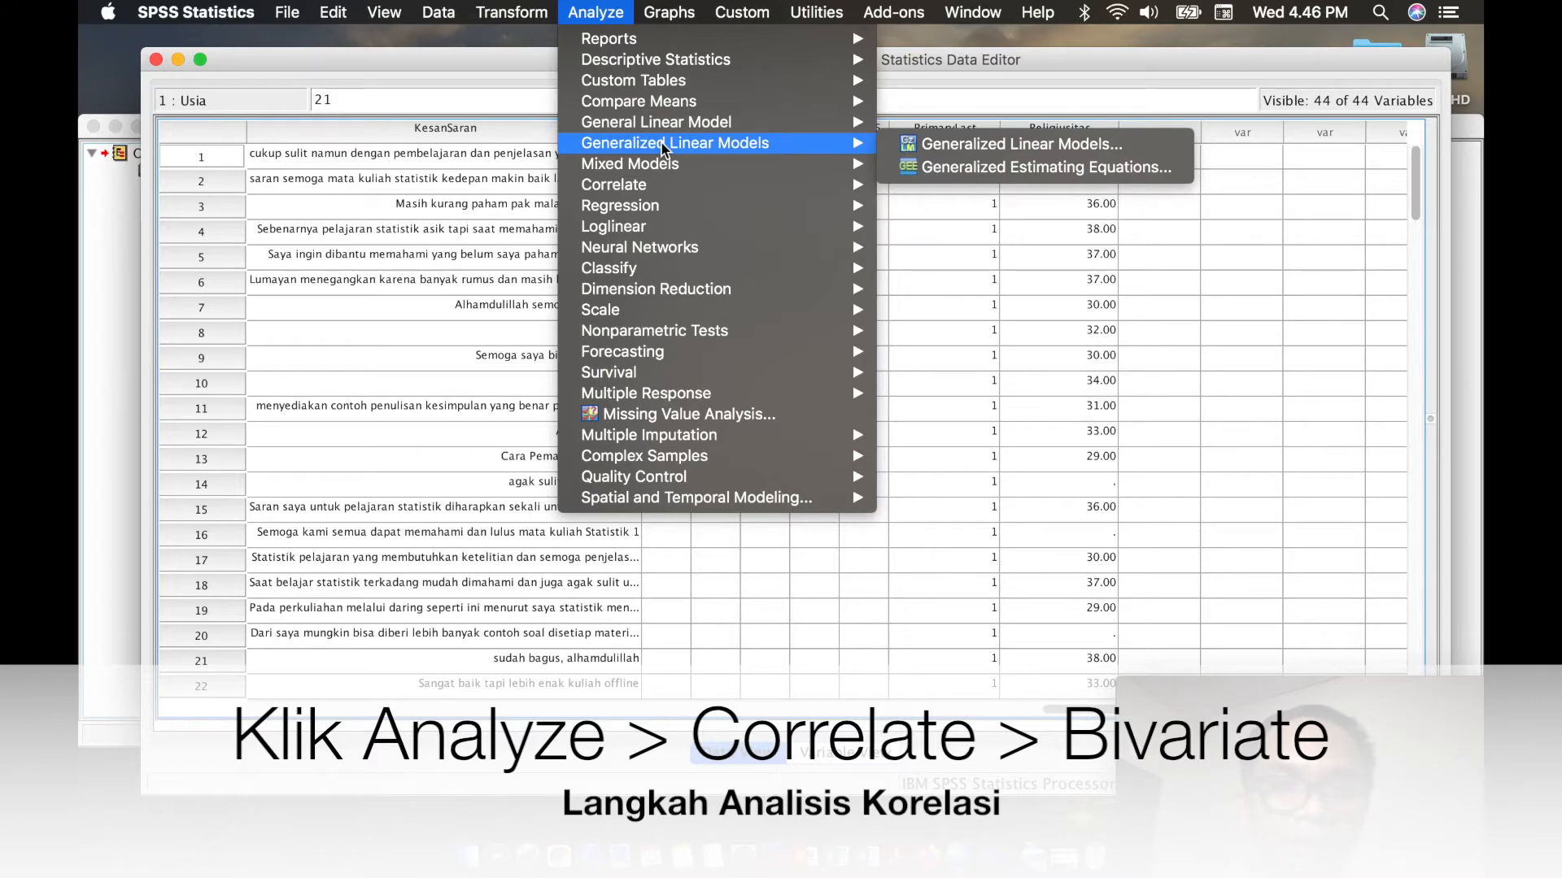
mouse_move(676, 182)
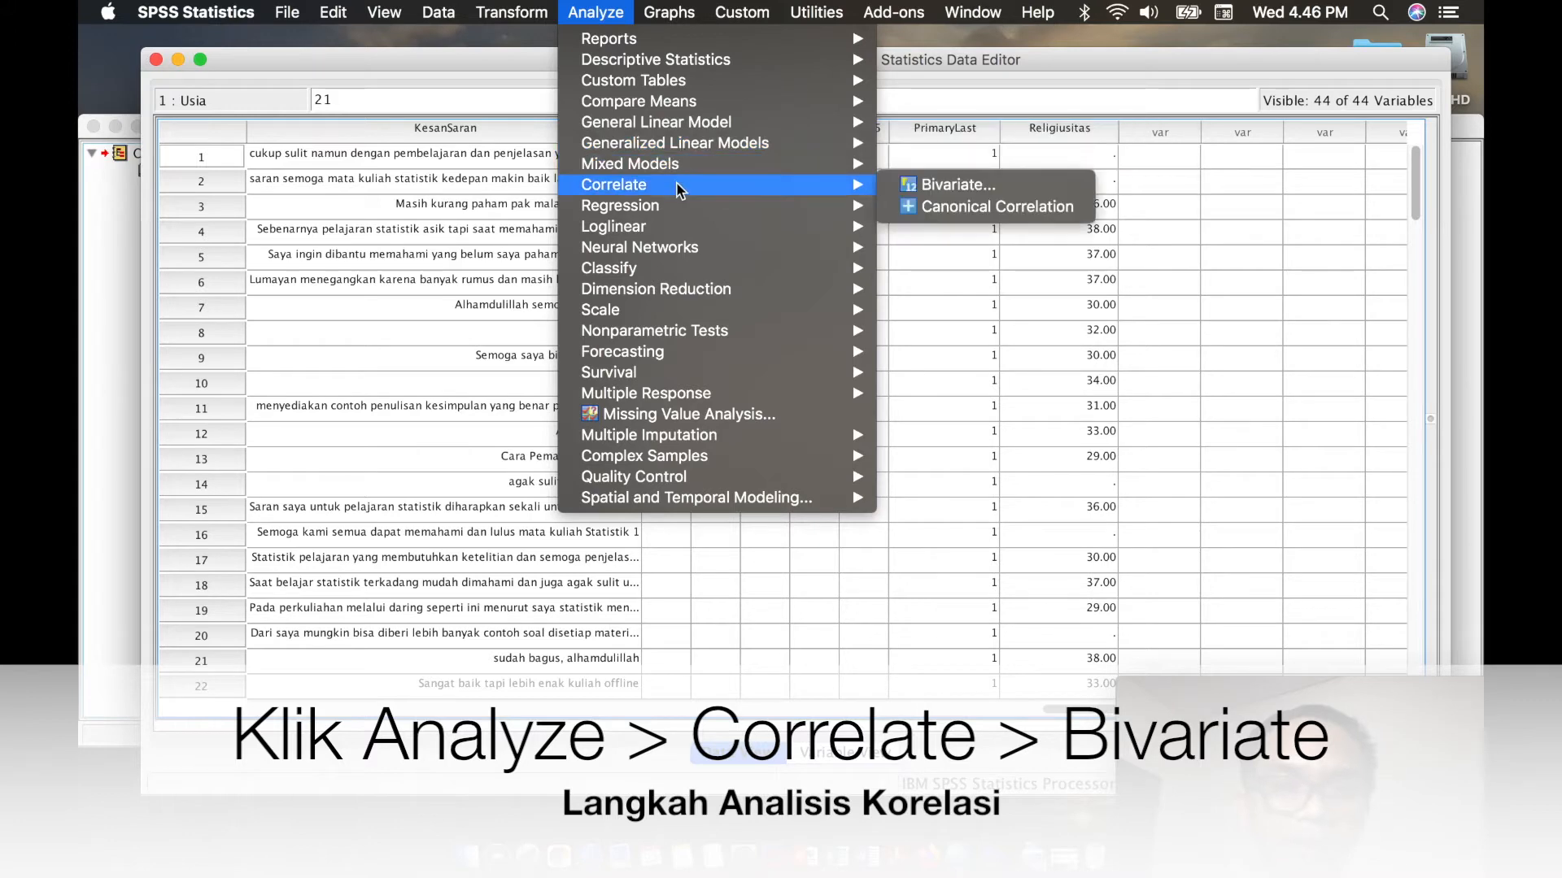
left_click(912, 181)
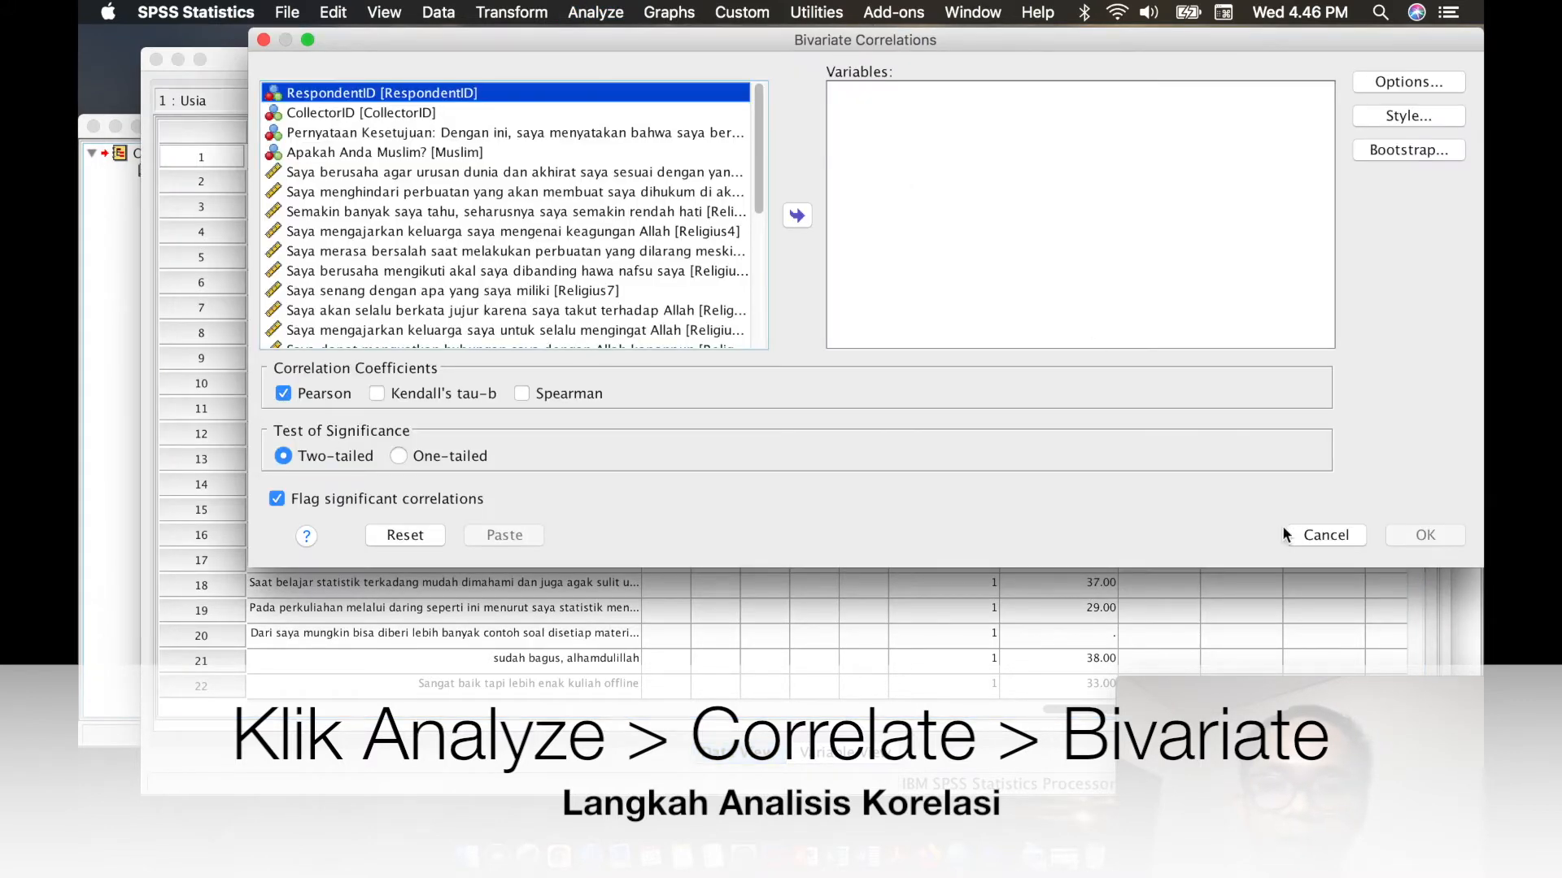
left_click(1317, 535)
- Run a two-tailed Pearson bivariate correlation between Usia and Religiusitas, with significant correlations flagged
left_click(614, 13)
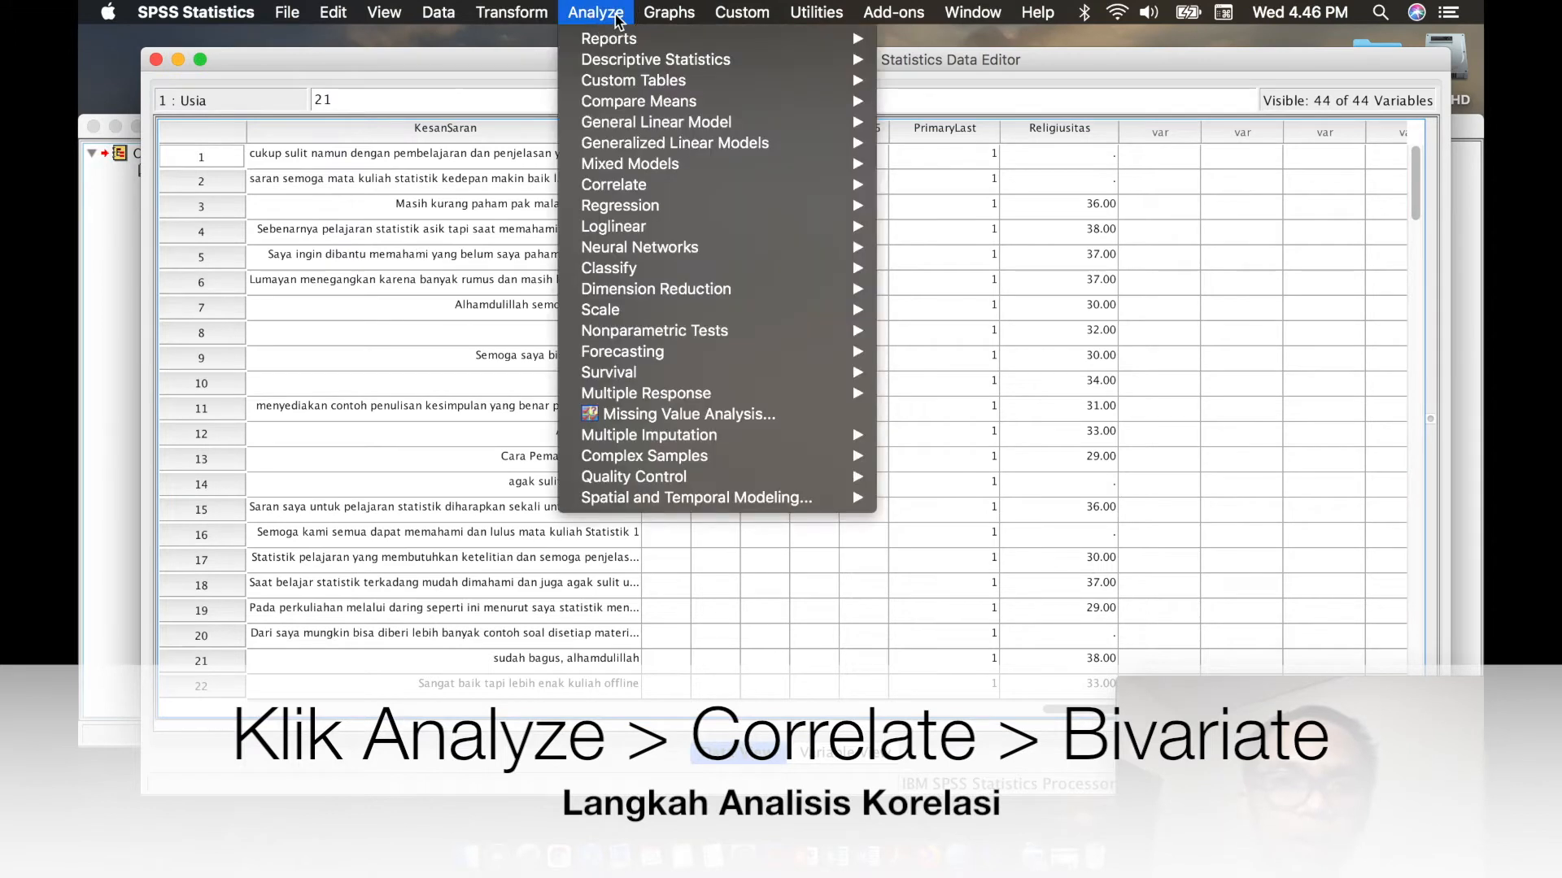
mouse_move(629, 186)
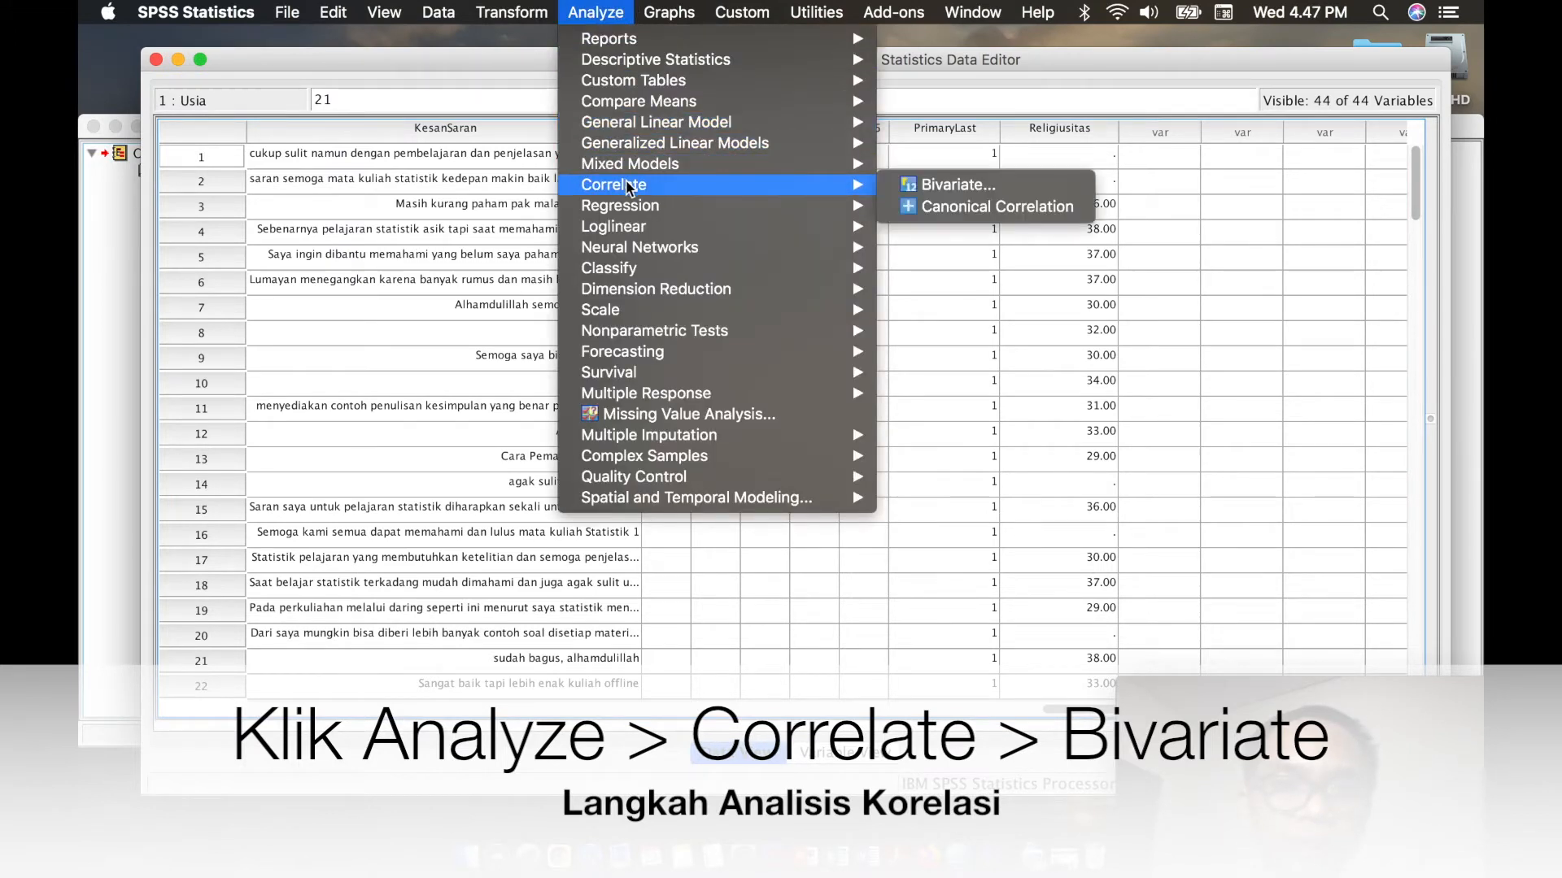
left_click(924, 187)
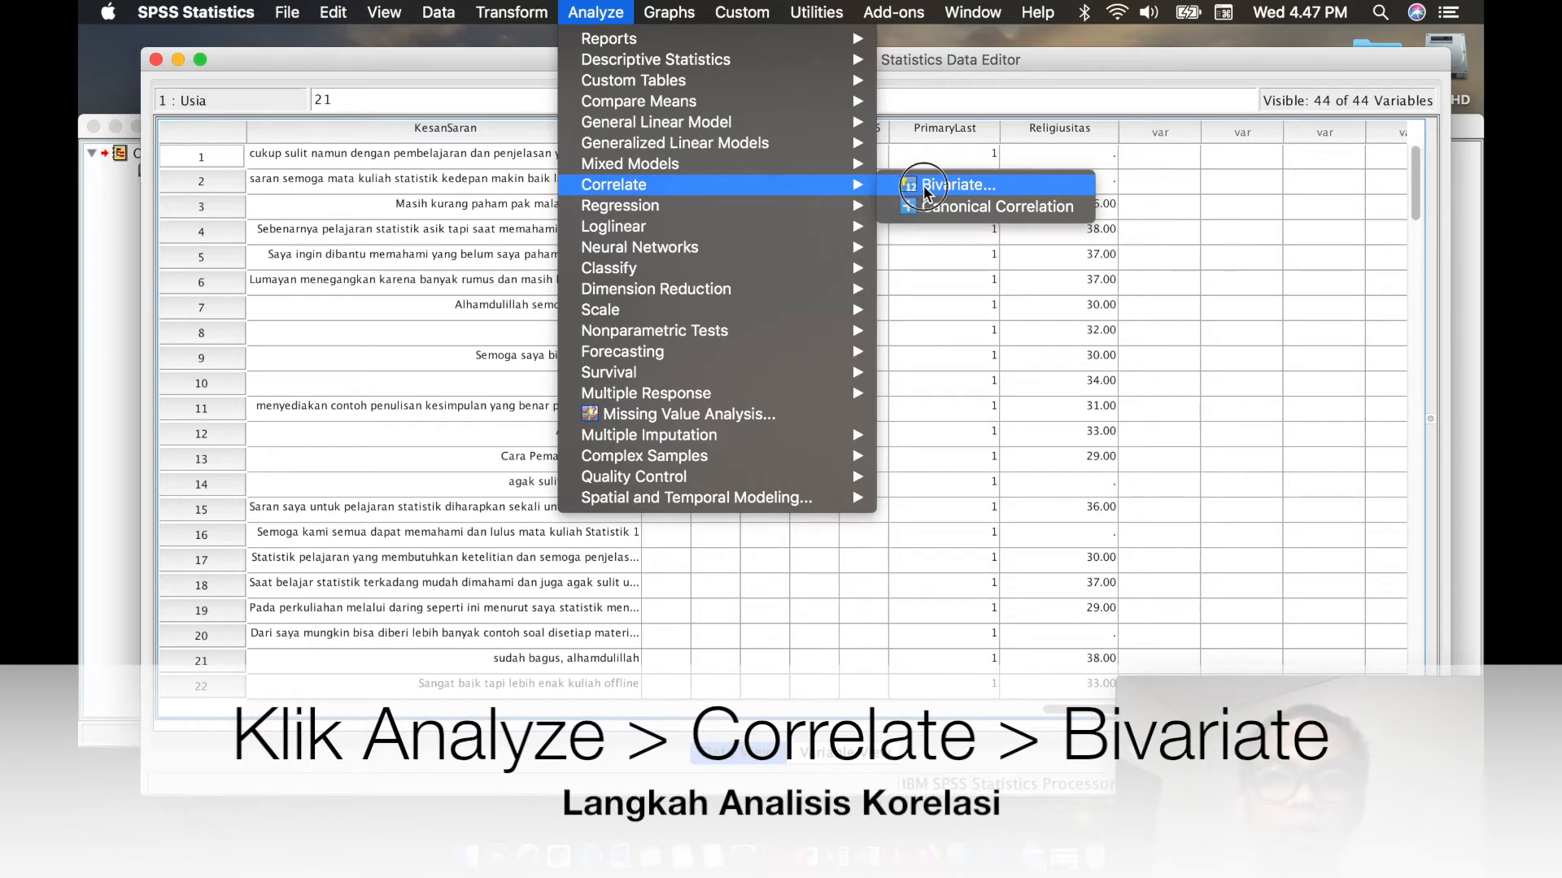
scroll(490, 158, "down", 5)
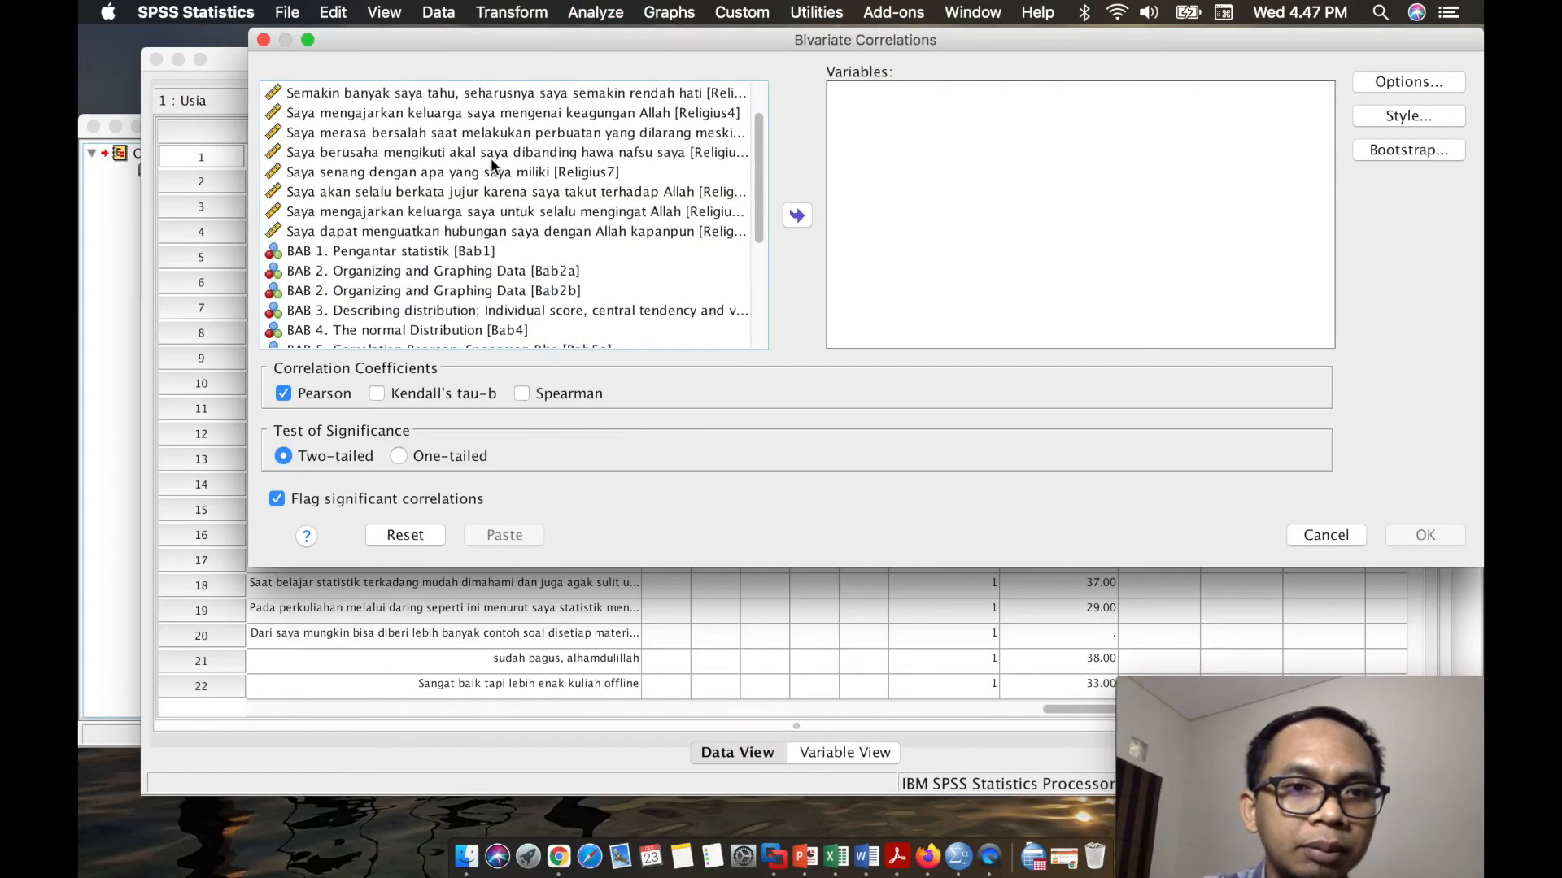
scroll(490, 158, "down", 3)
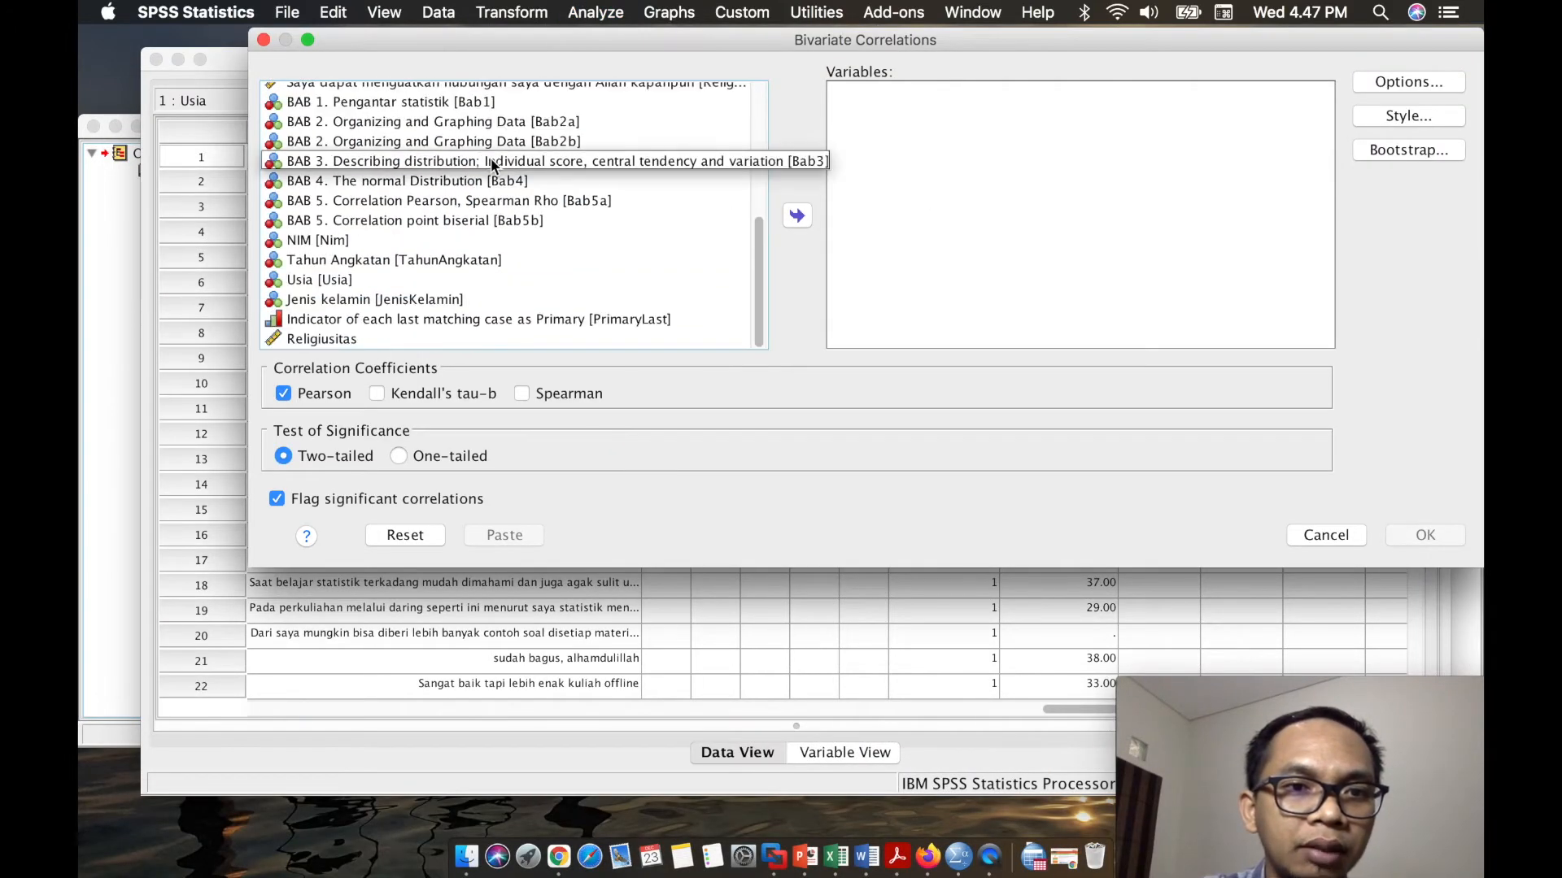
left_click(391, 281)
left_click(795, 215)
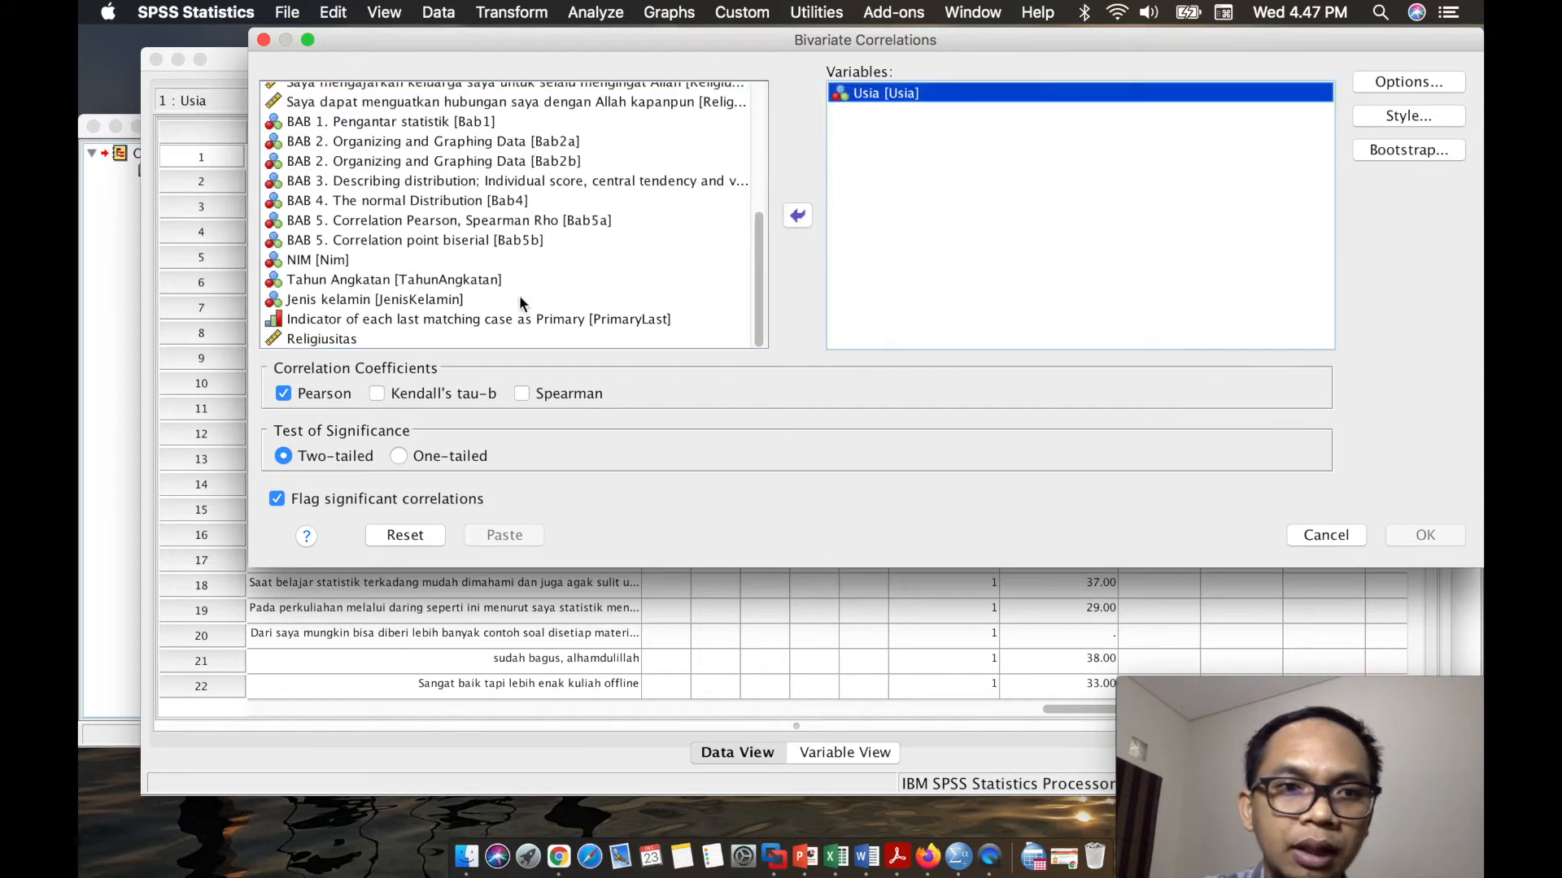
left_click(455, 338)
left_click(795, 216)
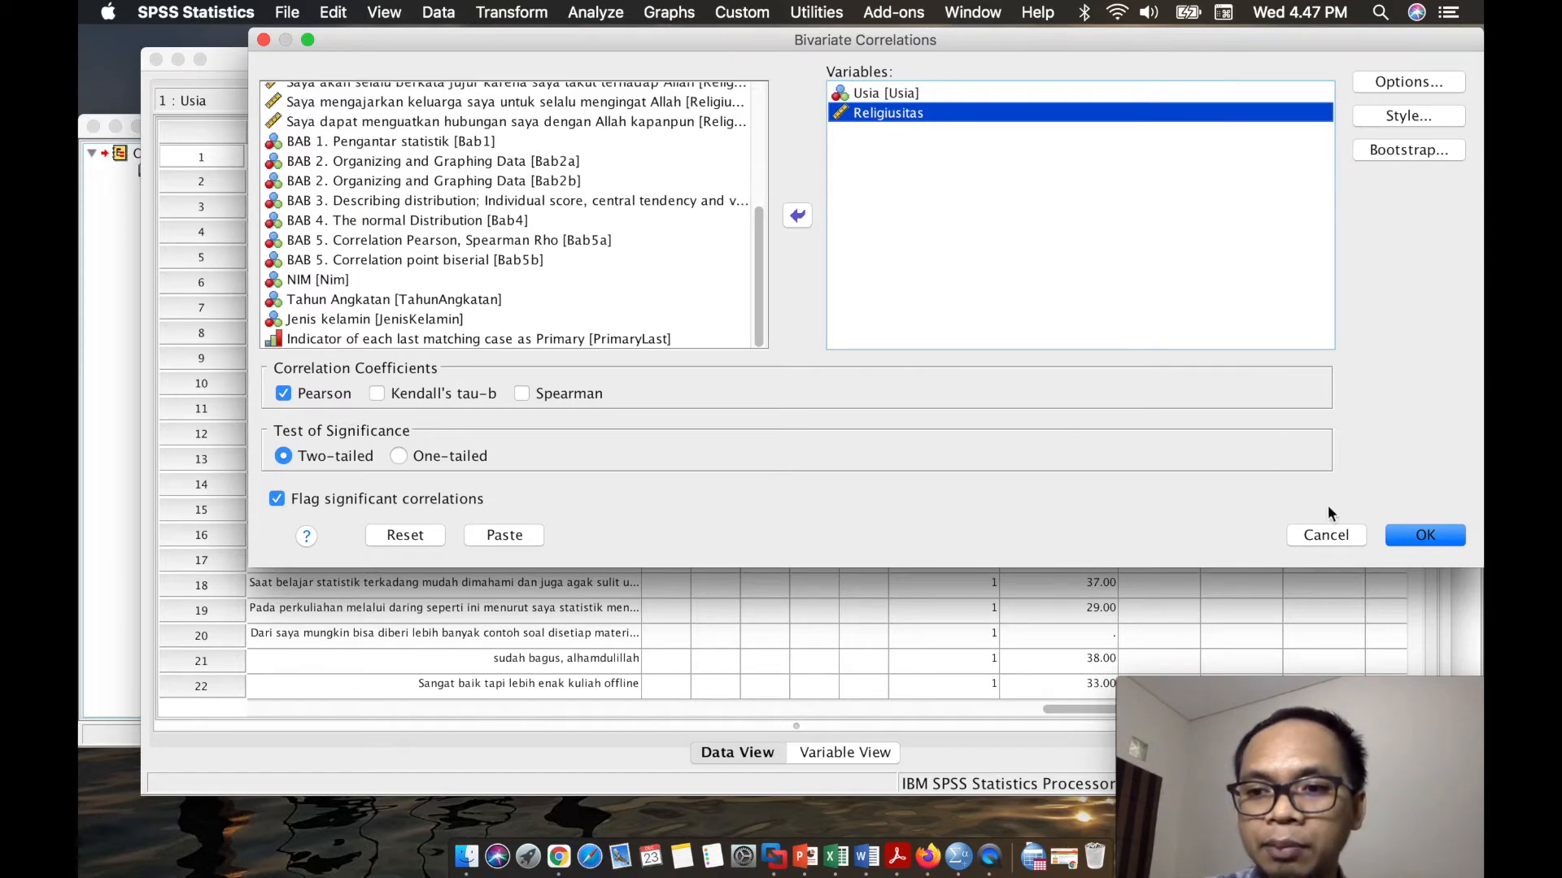
left_click(1426, 536)
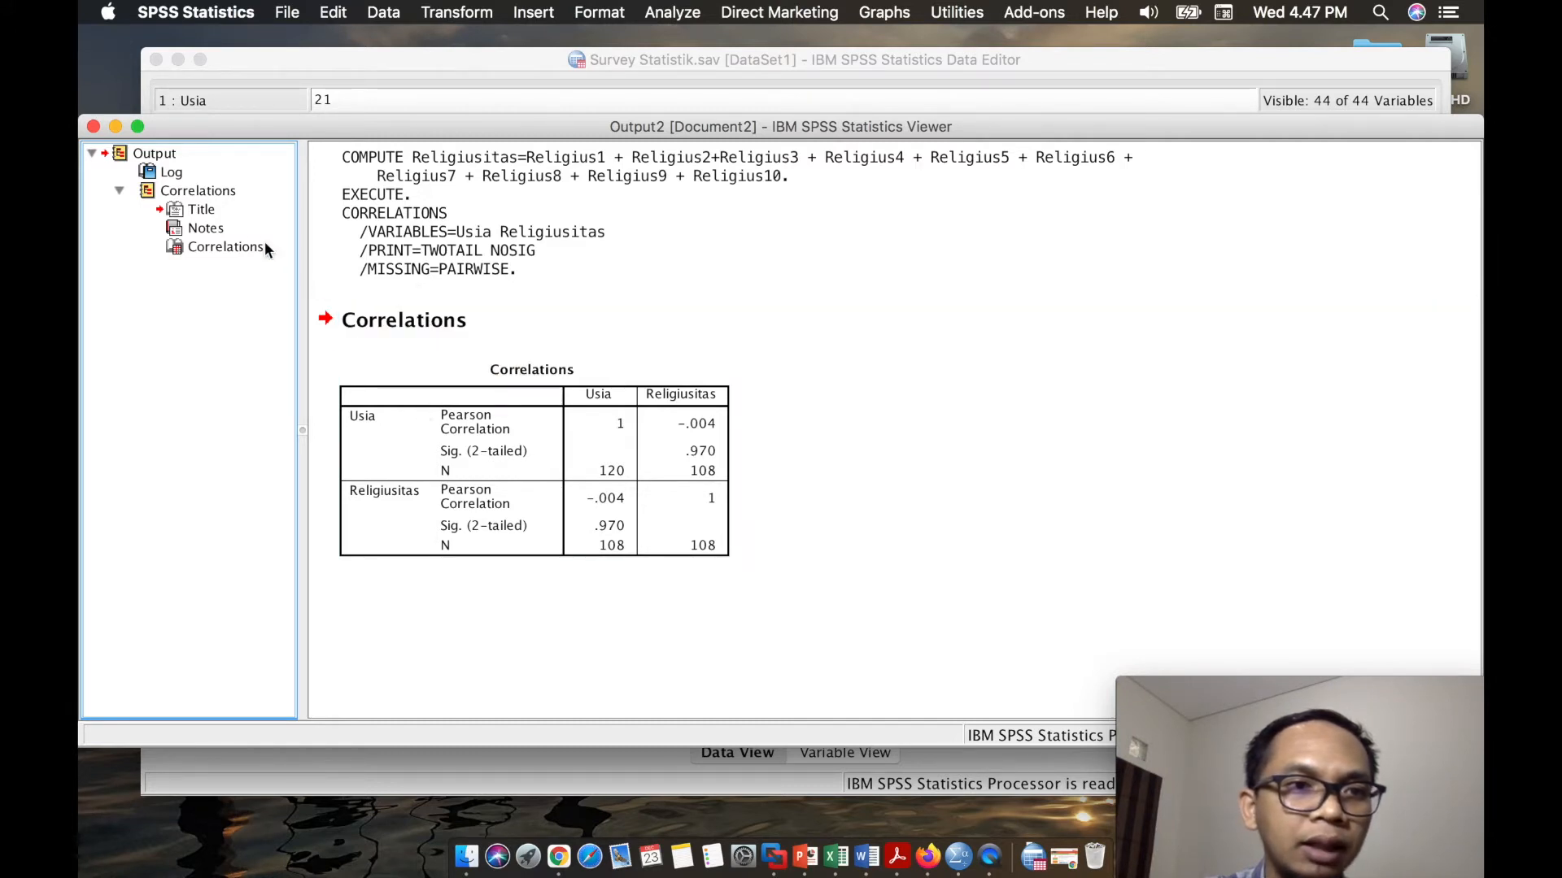
- Copy the whole Correlations output group, including its title, notes and correlation table
double_click(189, 189)
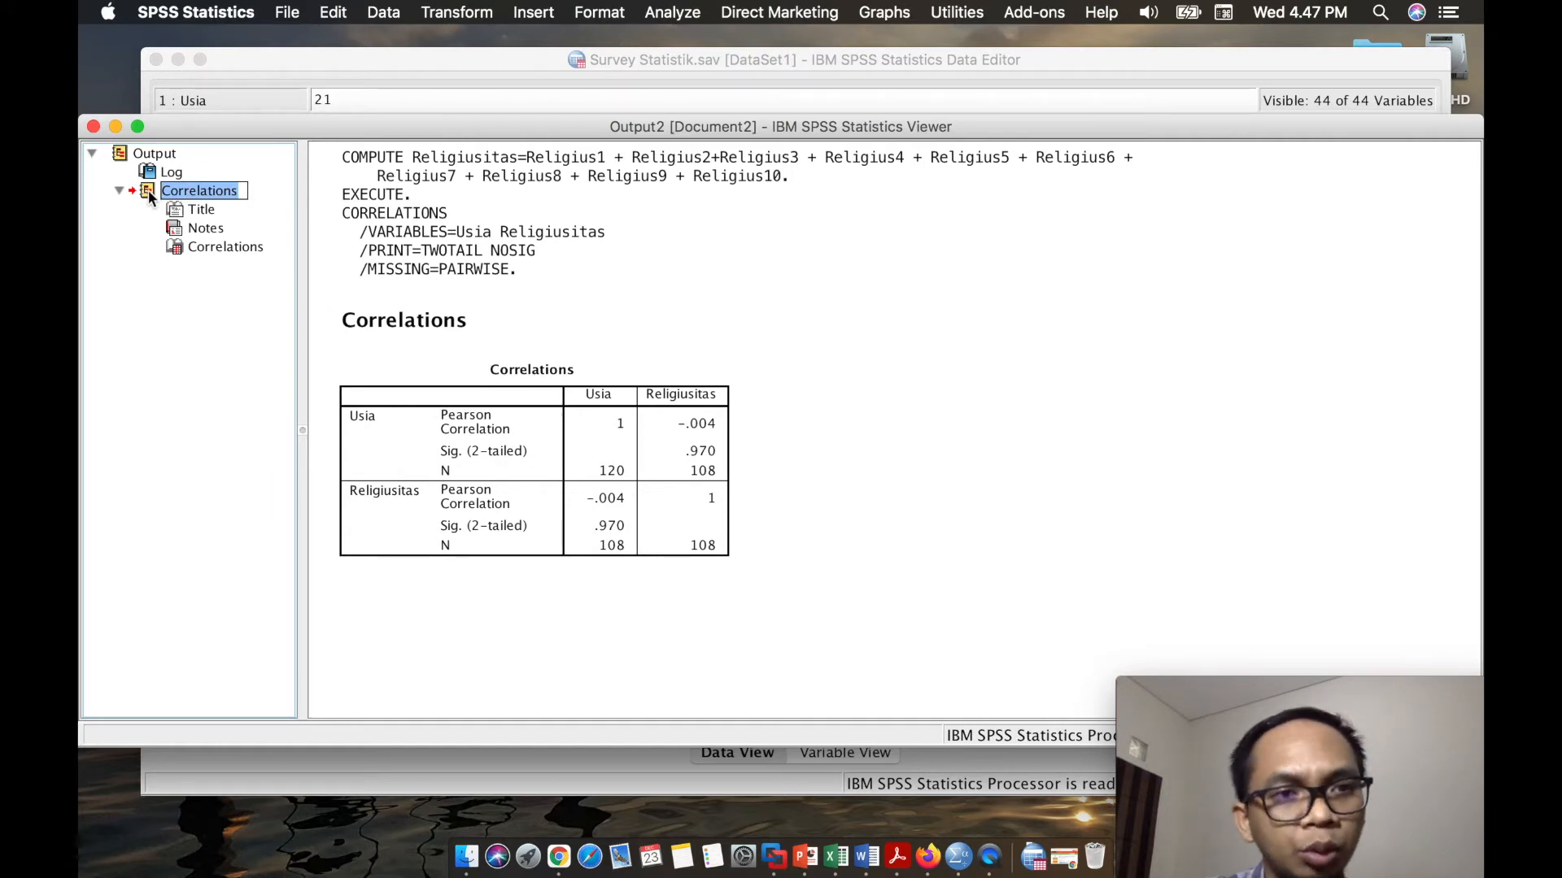
left_click(149, 192)
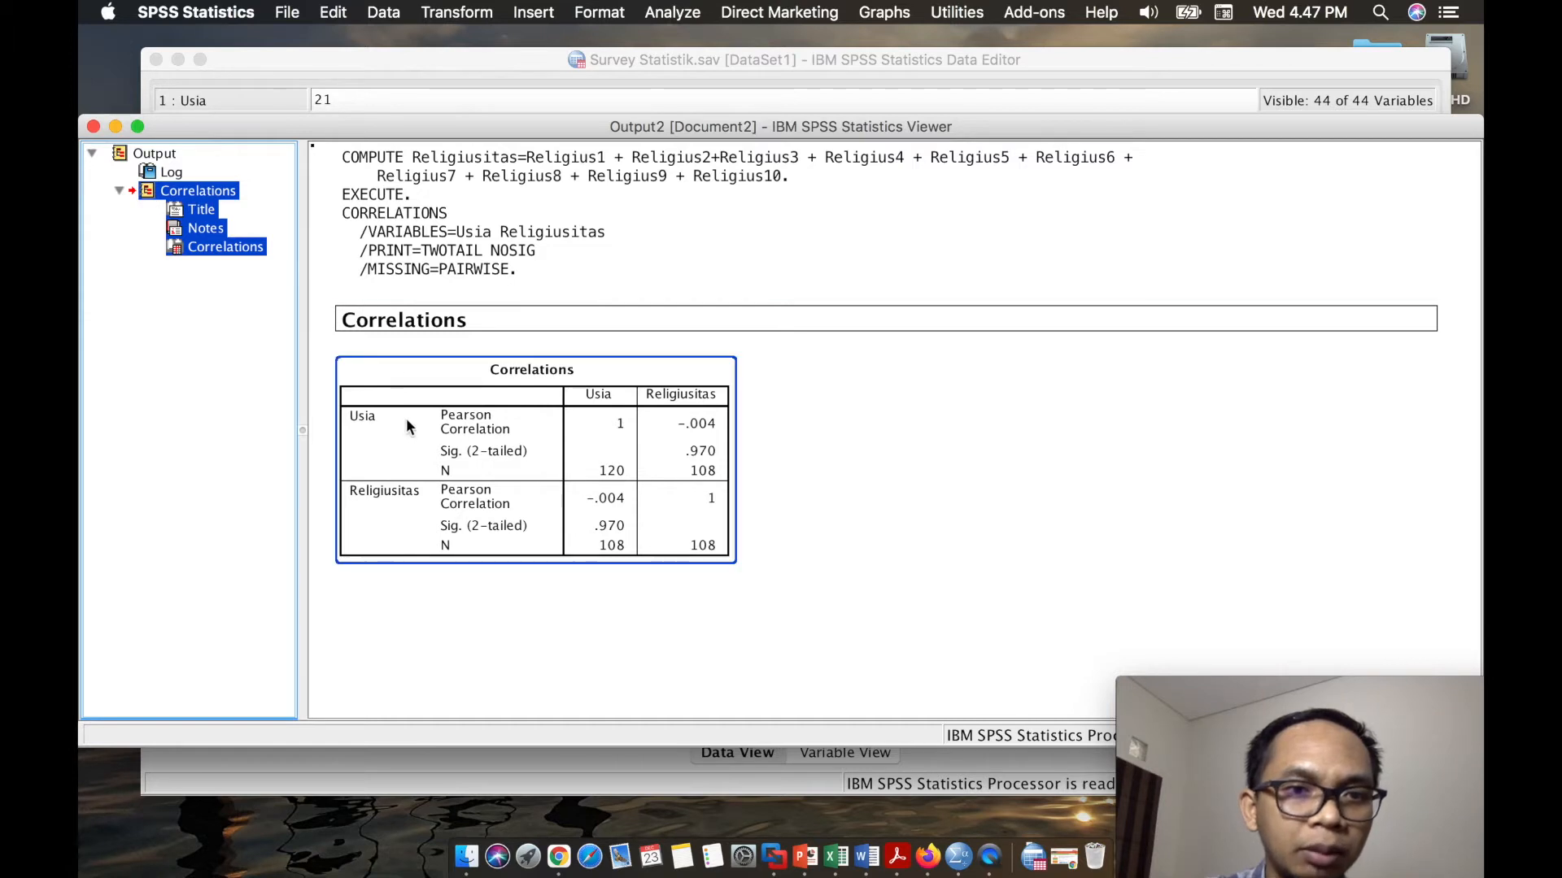
right_click(402, 323)
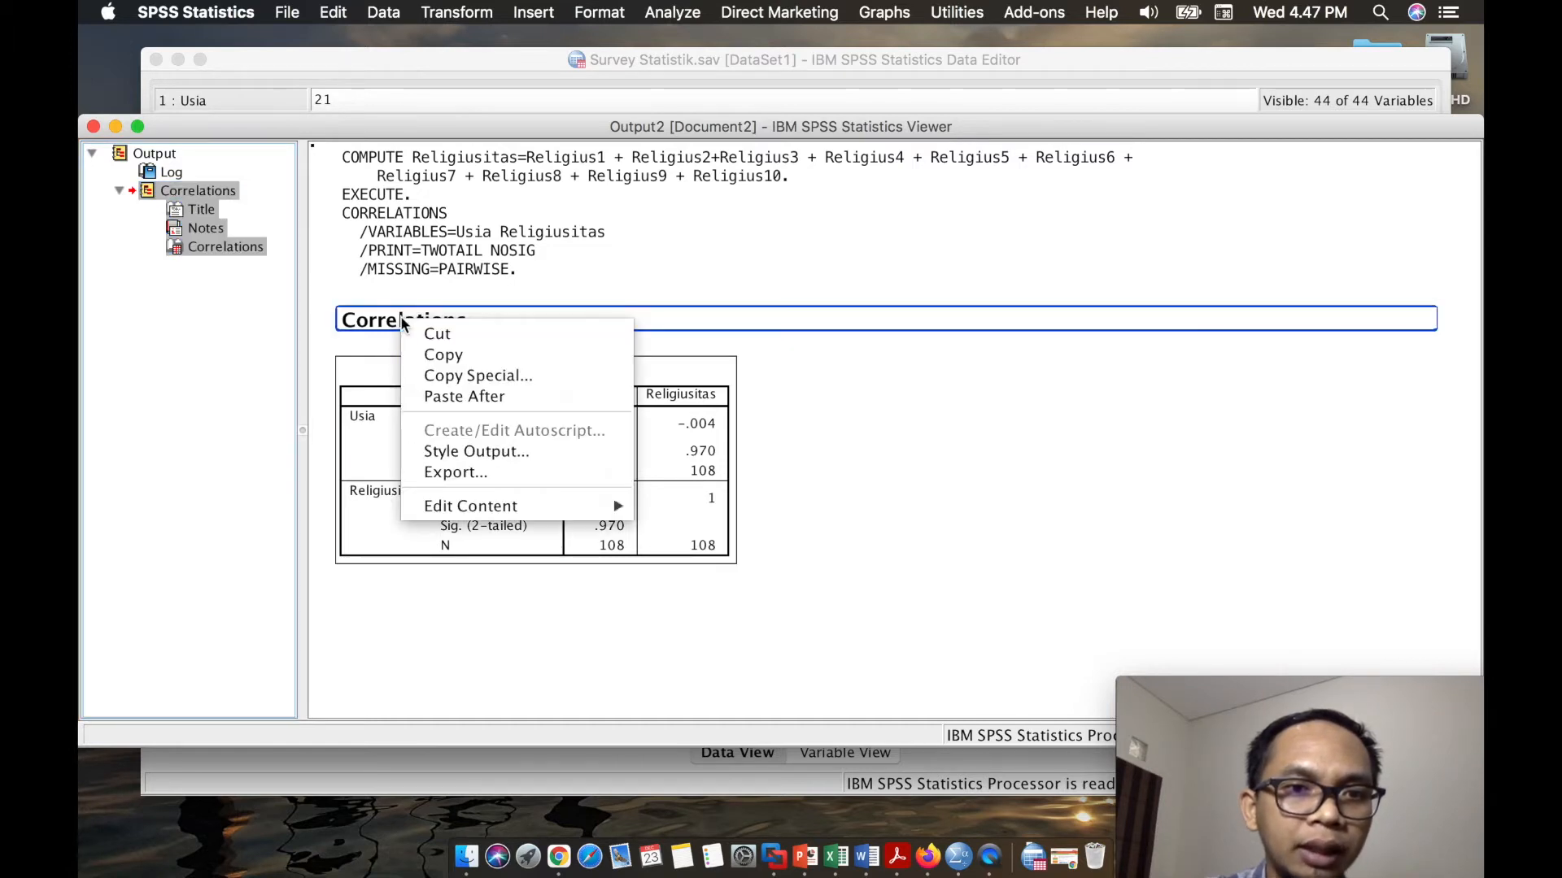
left_click(439, 357)
- Switch to the Word document Document2 and paste the copied correlation output on a new line below the Ha hypothesis
left_click(867, 858)
left_click(649, 439)
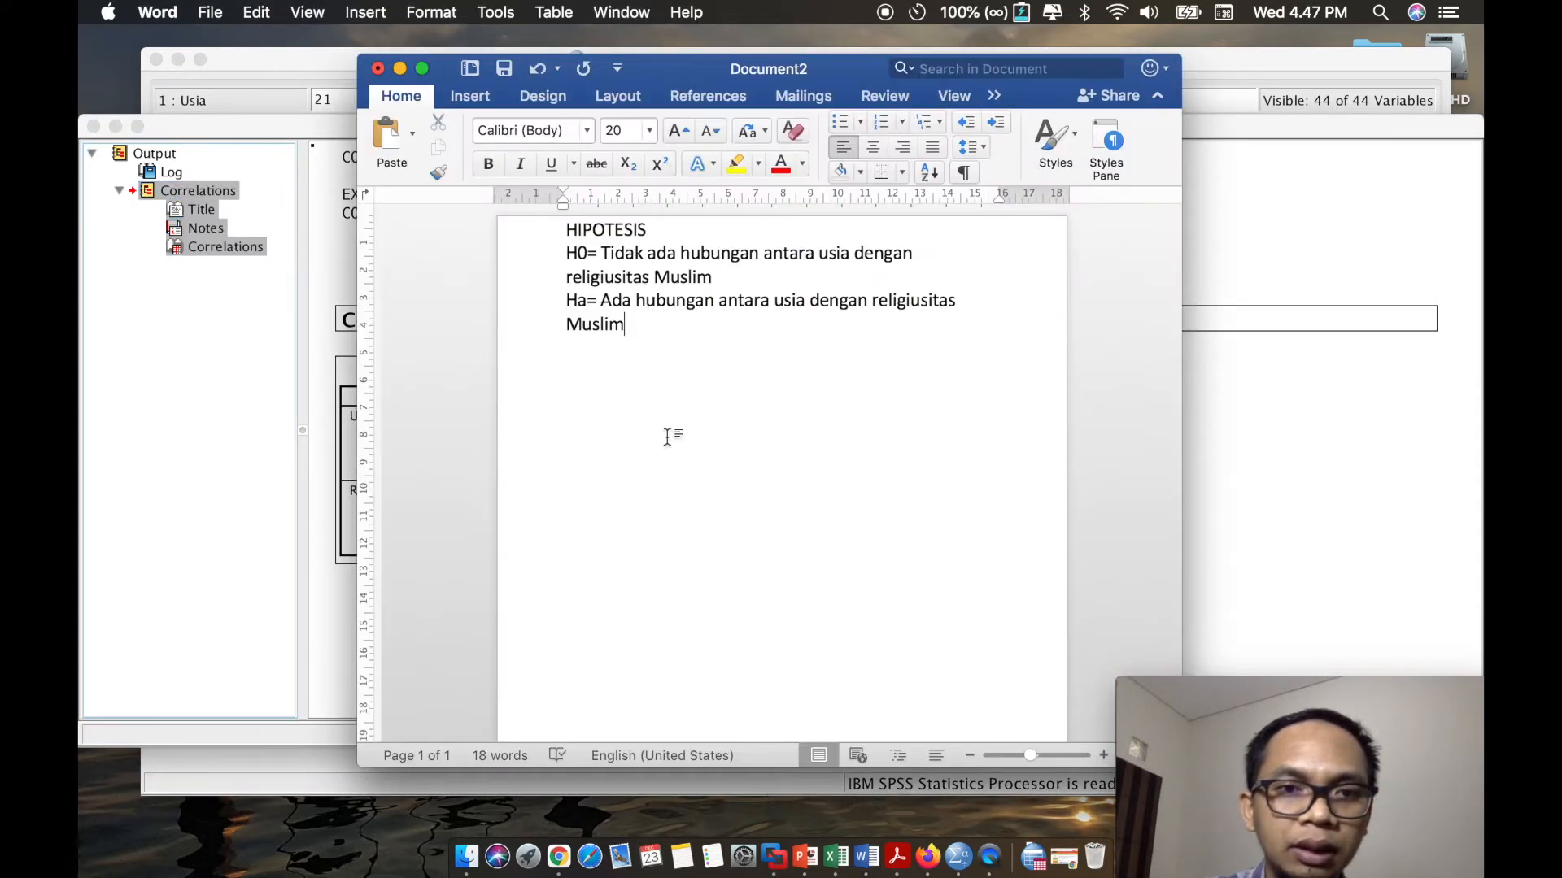
key("Return")
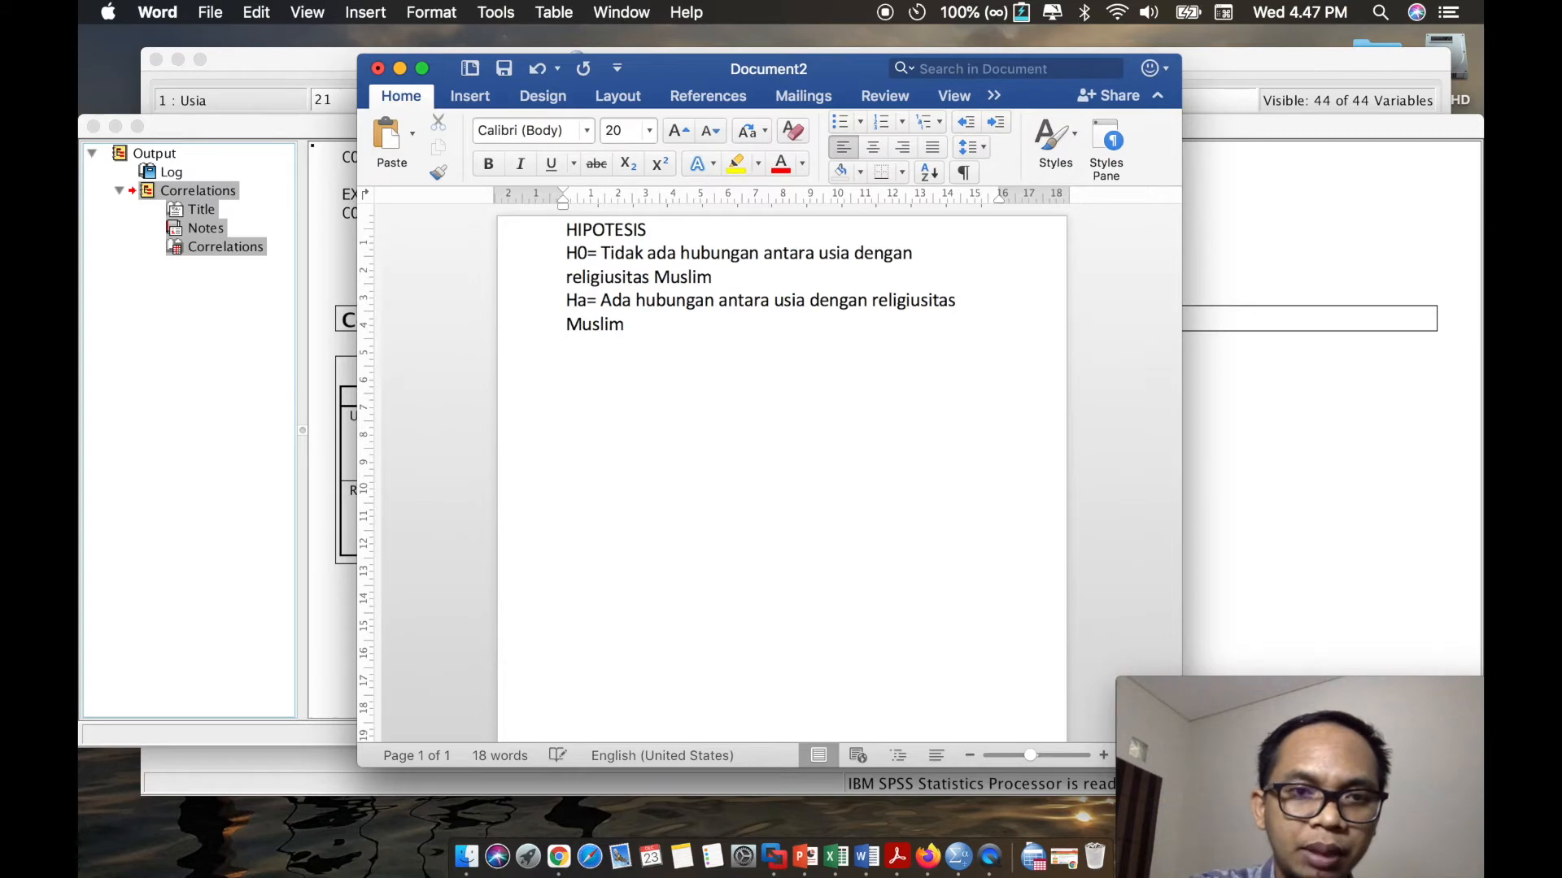
left_click(393, 138)
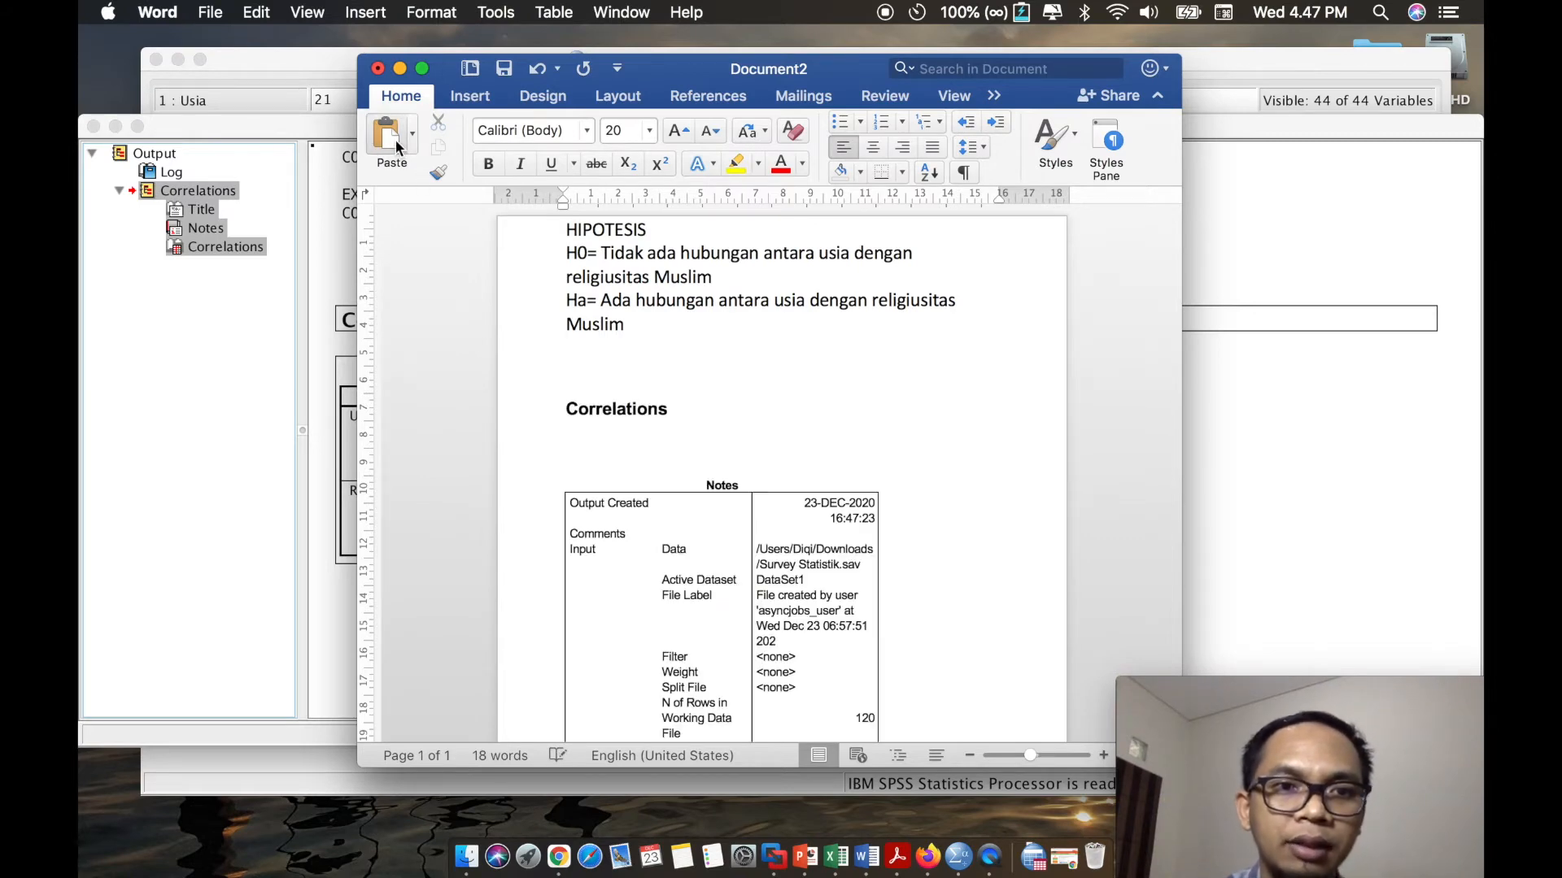
- Highlight the Pearson correlation, Sig. (2-tailed) and N values of the Usia row under Religiusitas in yellow
scroll(655, 431, "down", 10)
scroll(654, 431, "up", 5)
scroll(655, 431, "down", 6)
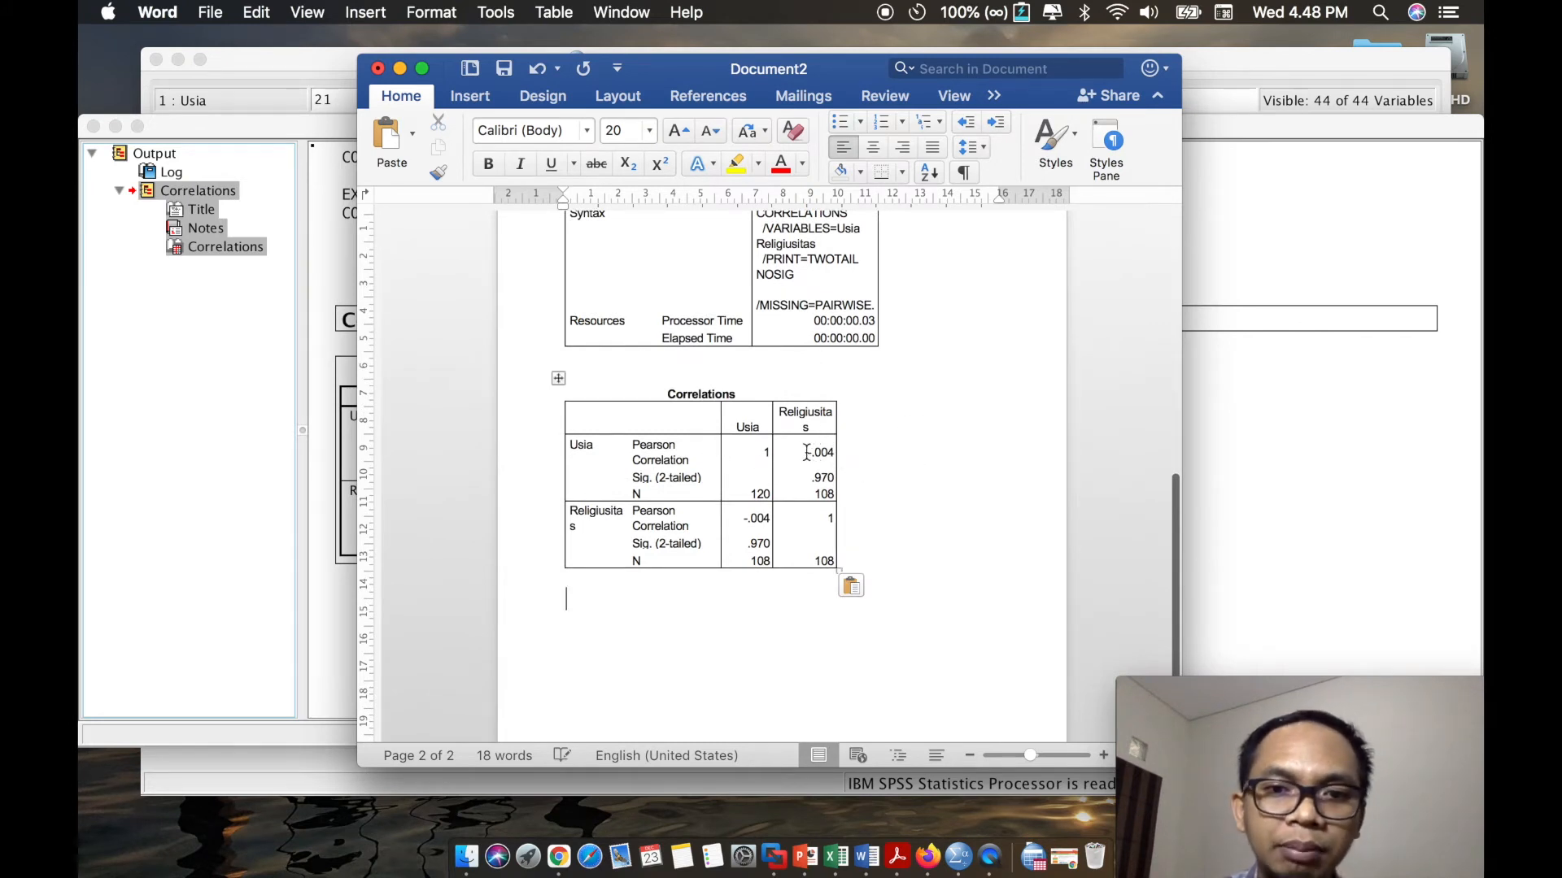
left_click_drag(806, 453, 830, 451)
left_click(736, 164)
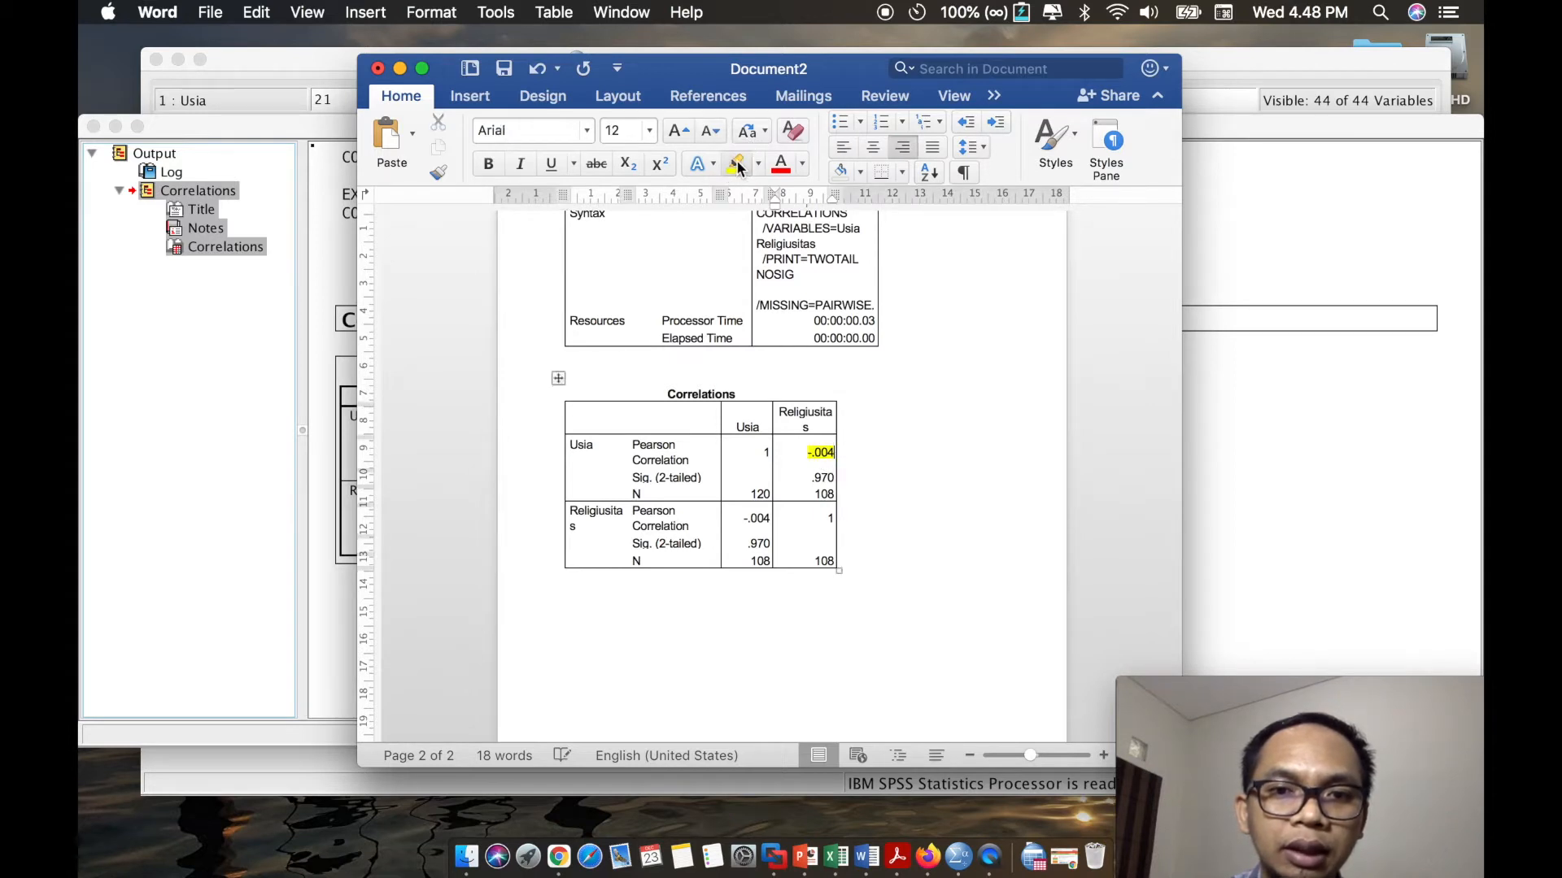
left_click_drag(801, 481, 831, 481)
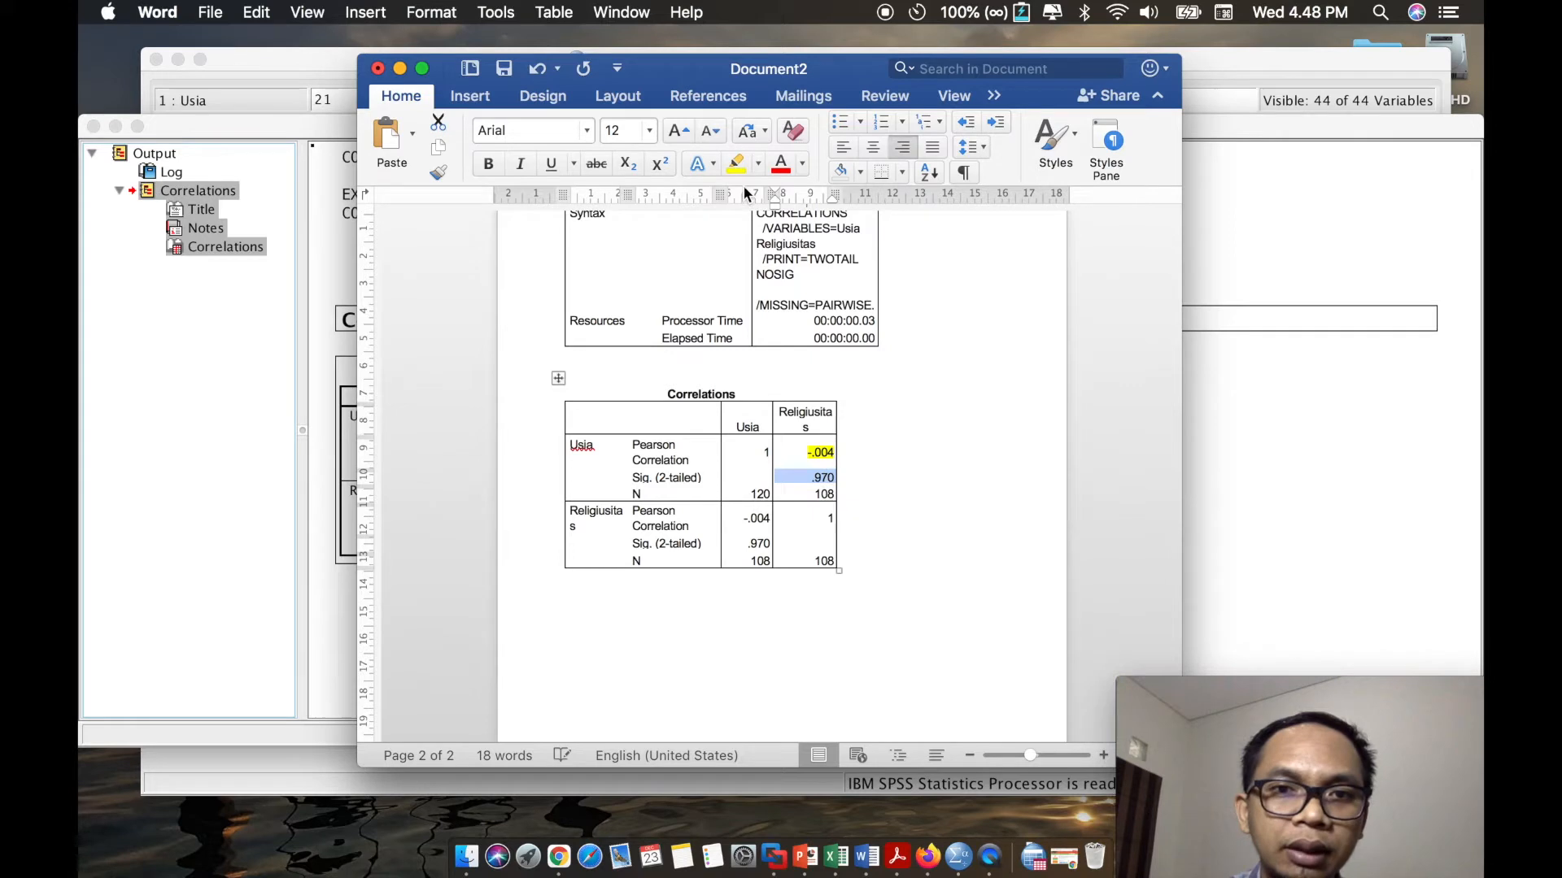
left_click(736, 164)
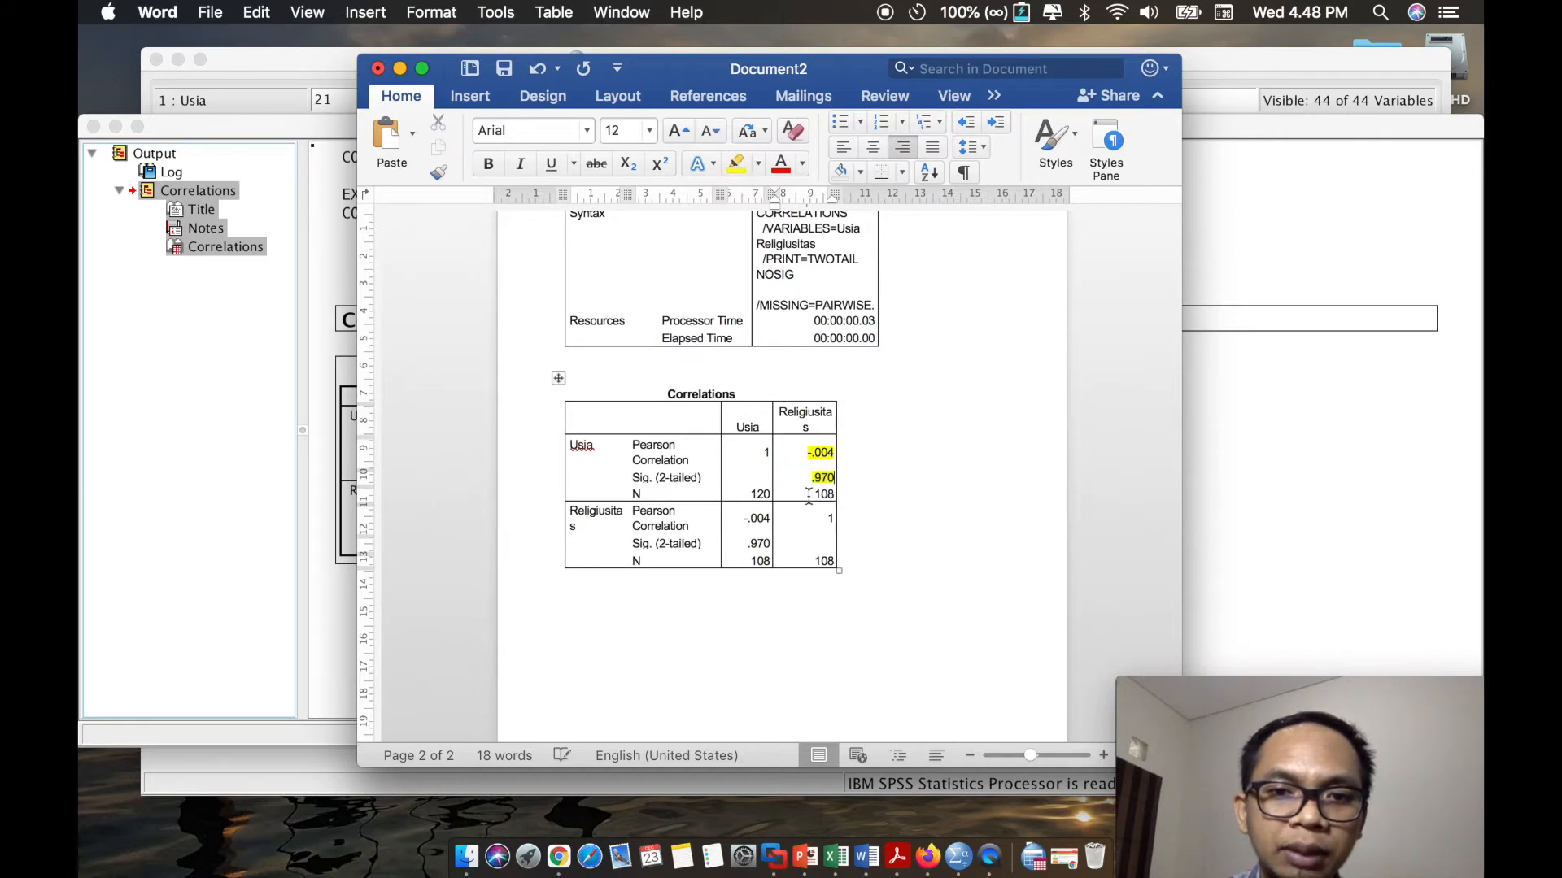
left_click_drag(811, 496, 831, 497)
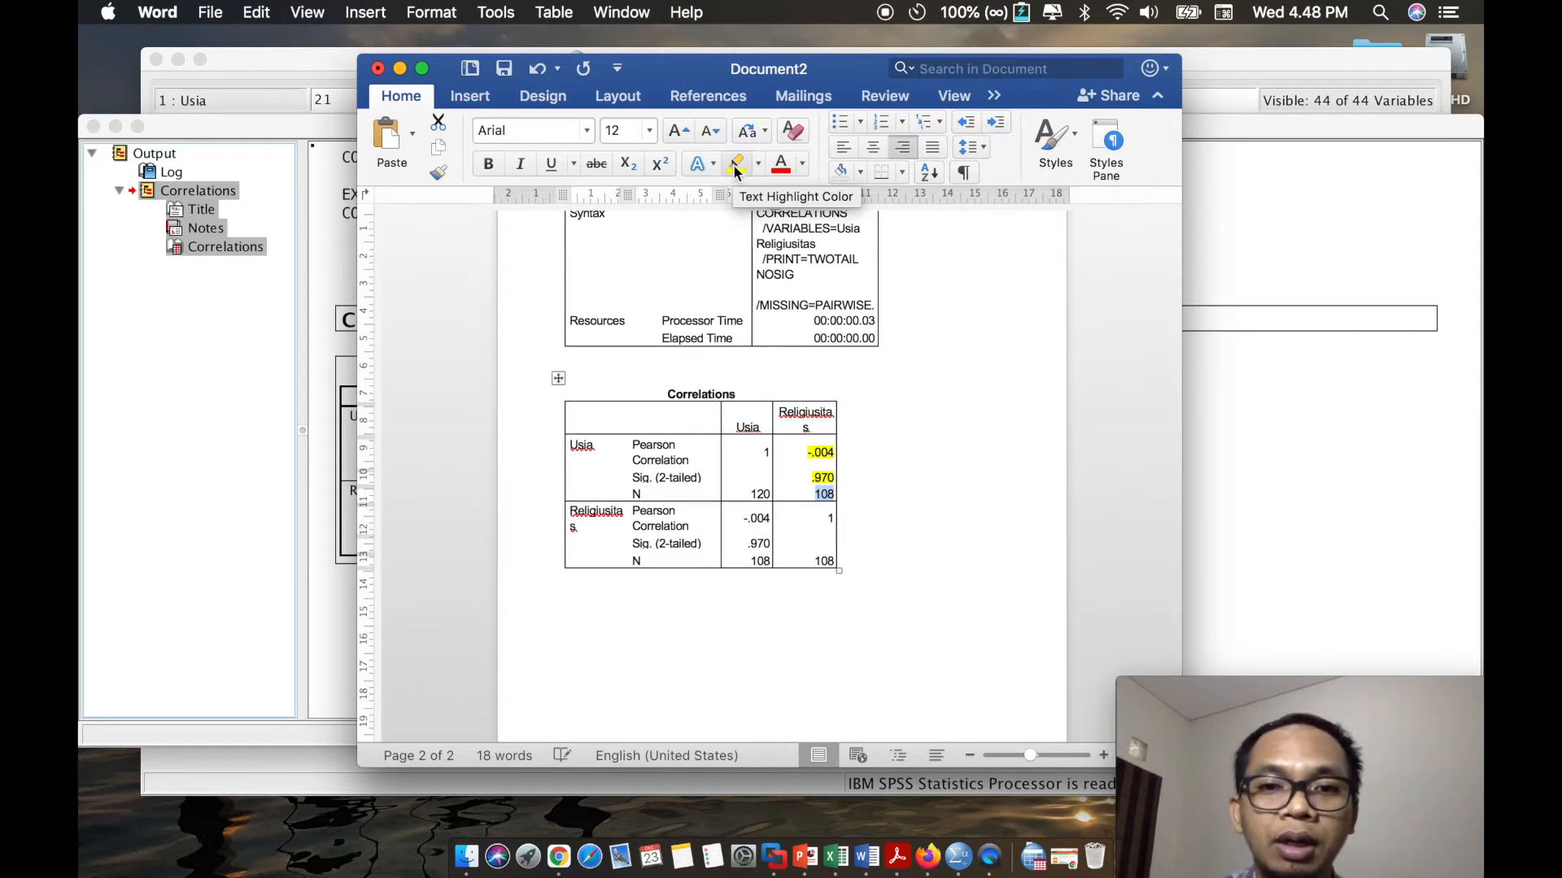
left_click(734, 165)
key("Right")
- Add the heading "PELAPORAN APA:" on the line below the pasted correlation table
scroll(744, 557, "down", 2)
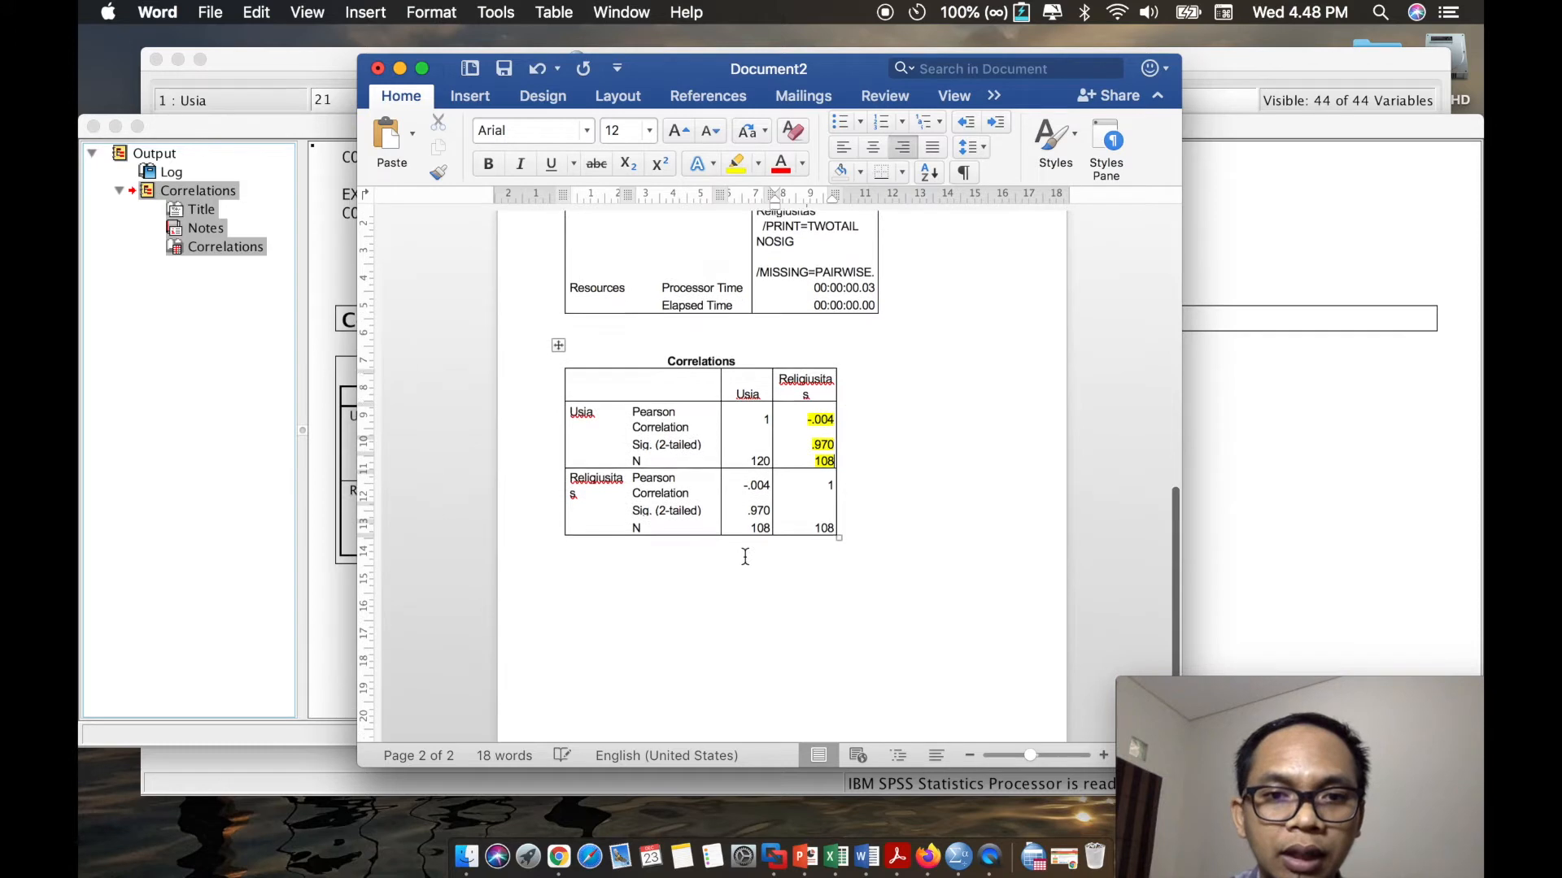
scroll(636, 547, "down", 2)
left_click(617, 528)
type("PELAPORAN APA")
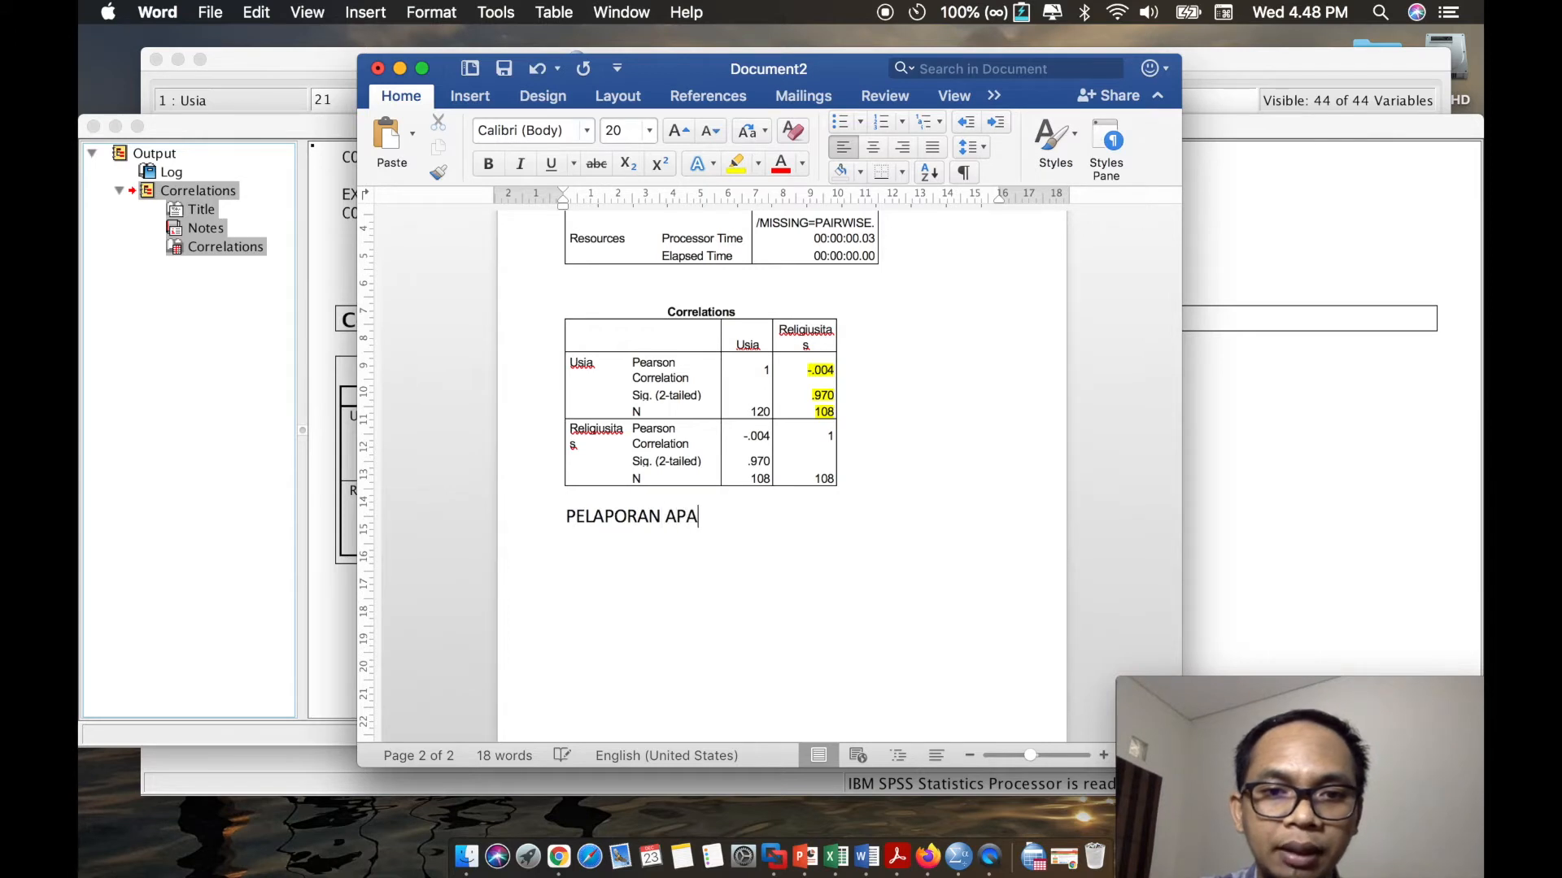
type(":")
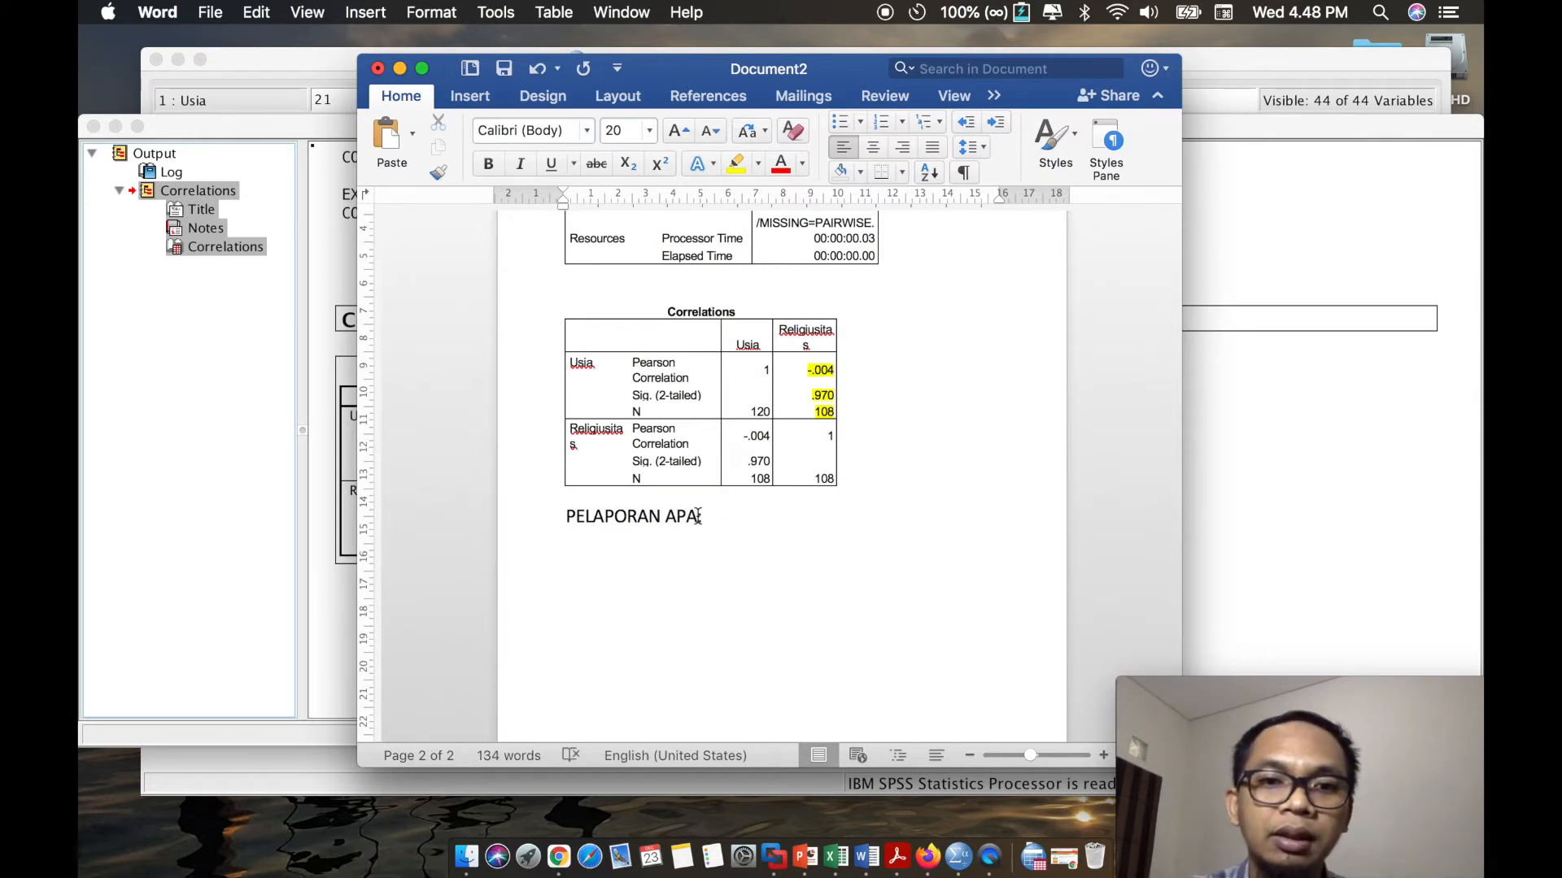
- Extend the heading with "(American Psychological Association)" before the colon and place the cursor on the line below it
key("BackSpace")
key("BackSpace")
type("(AMer")
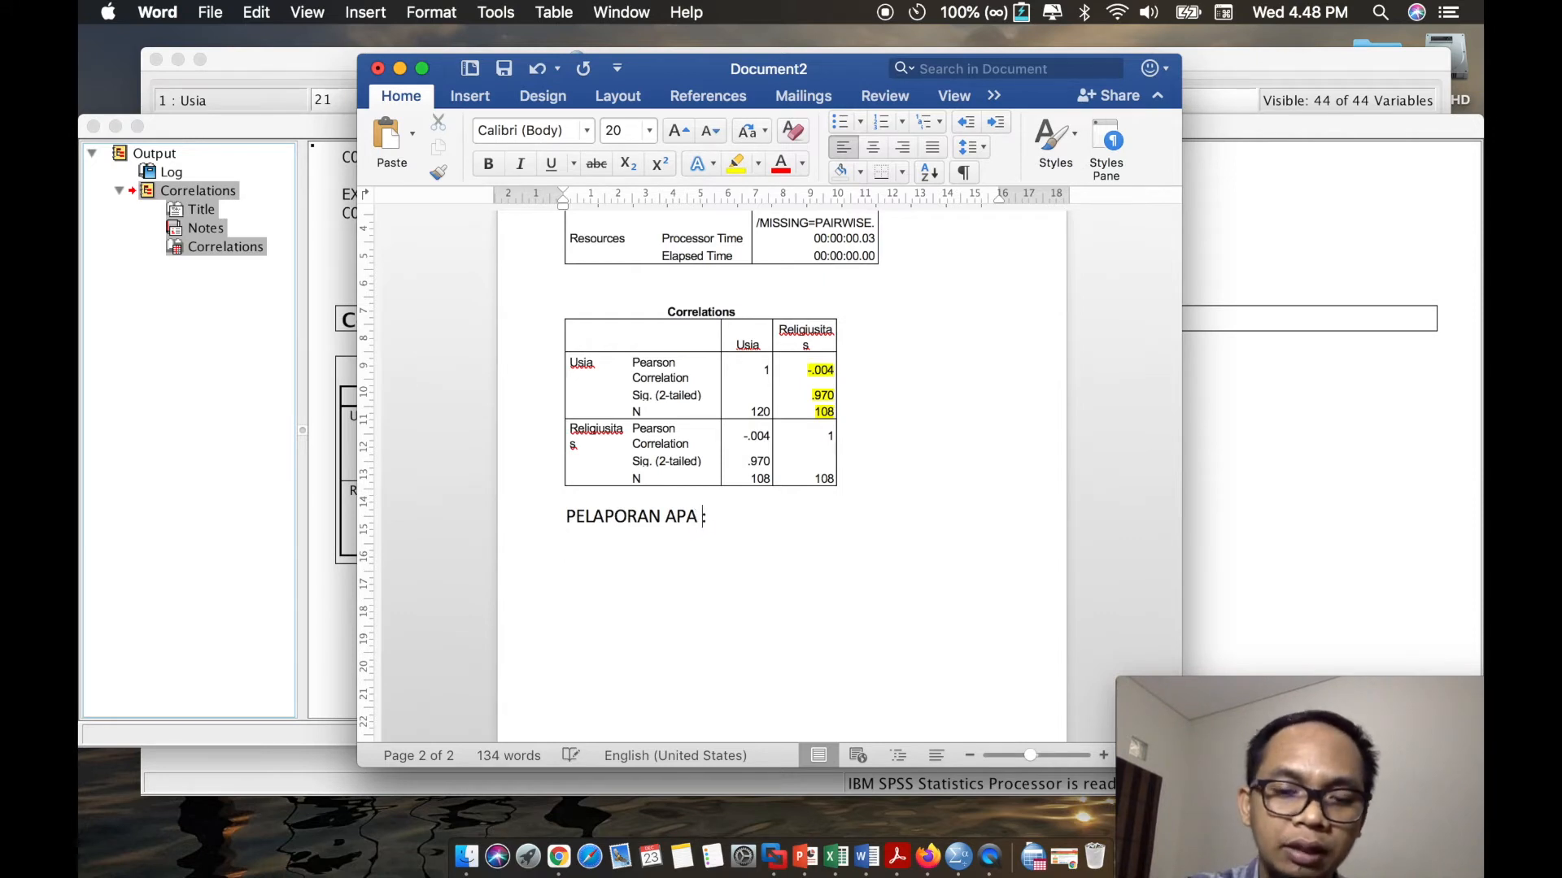
key("BackSpace")
type("merican")
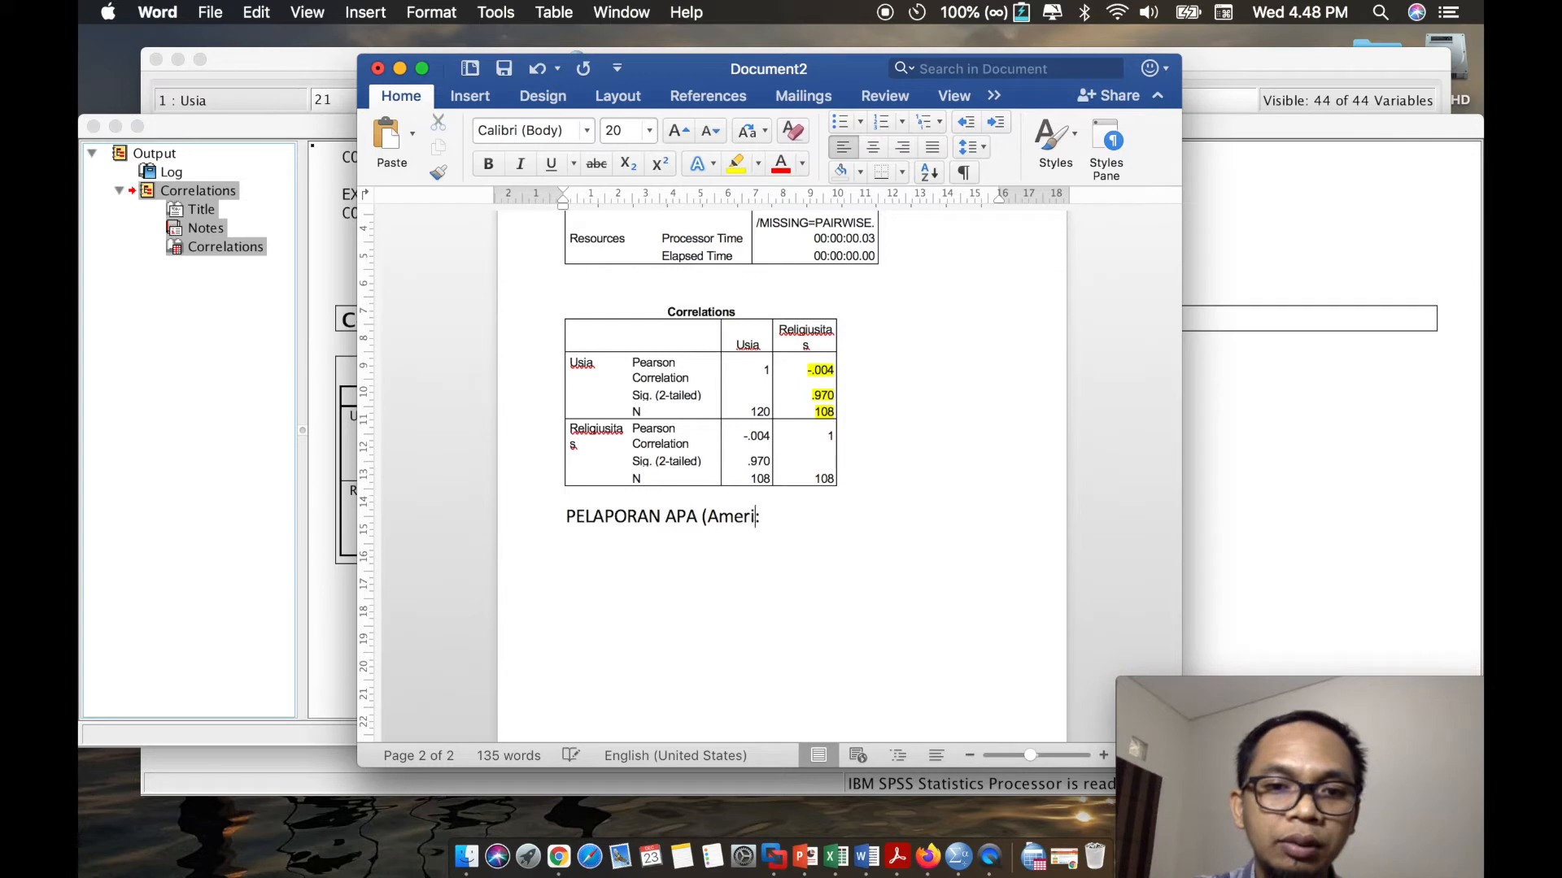
type(" Psycholo")
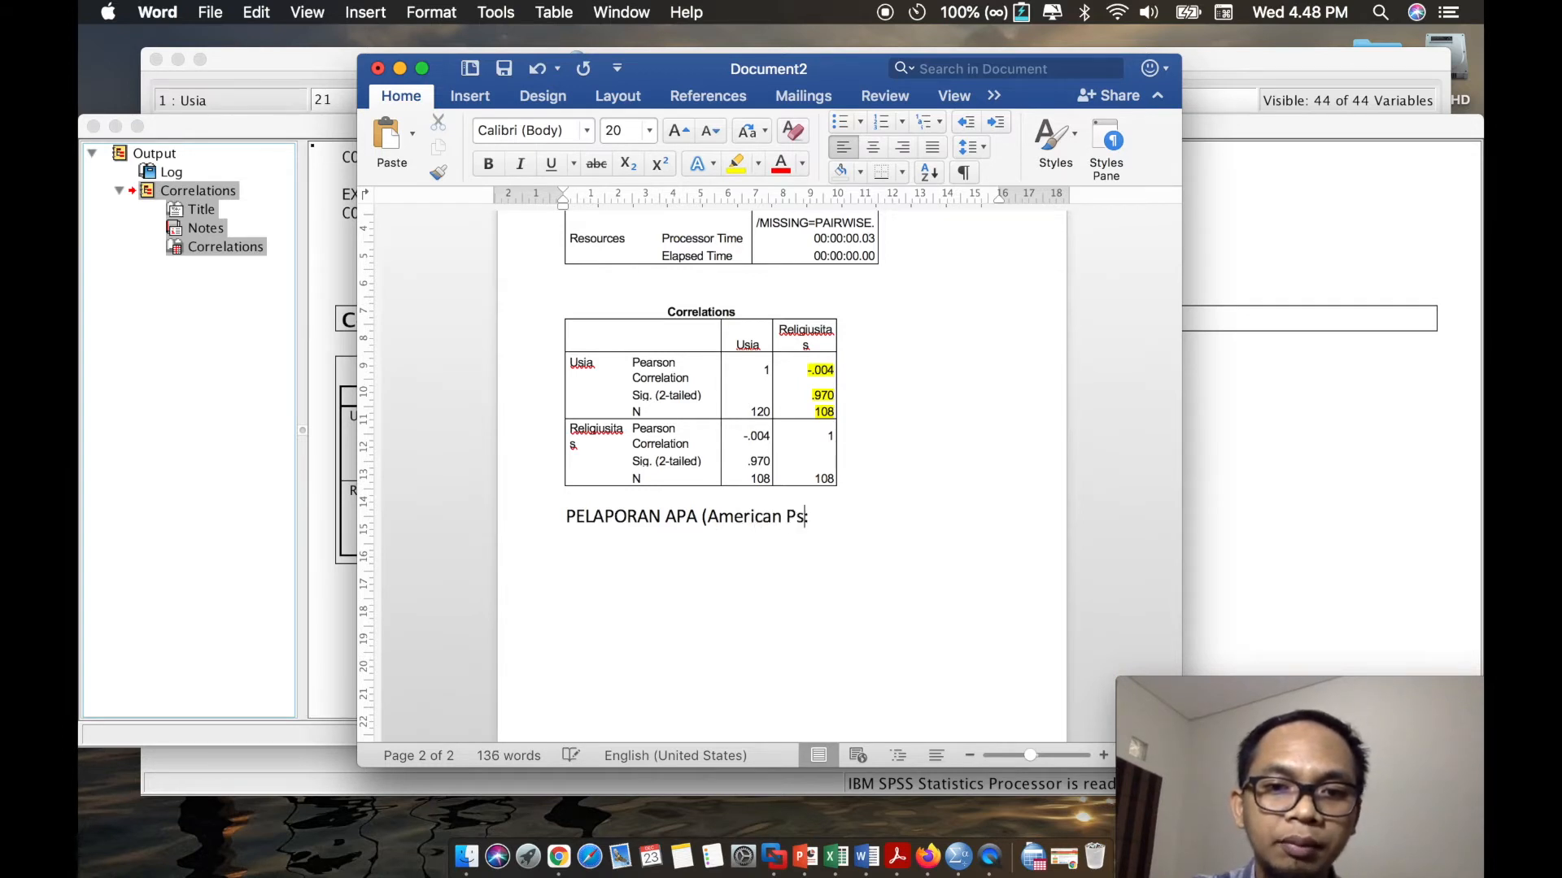
type("g")
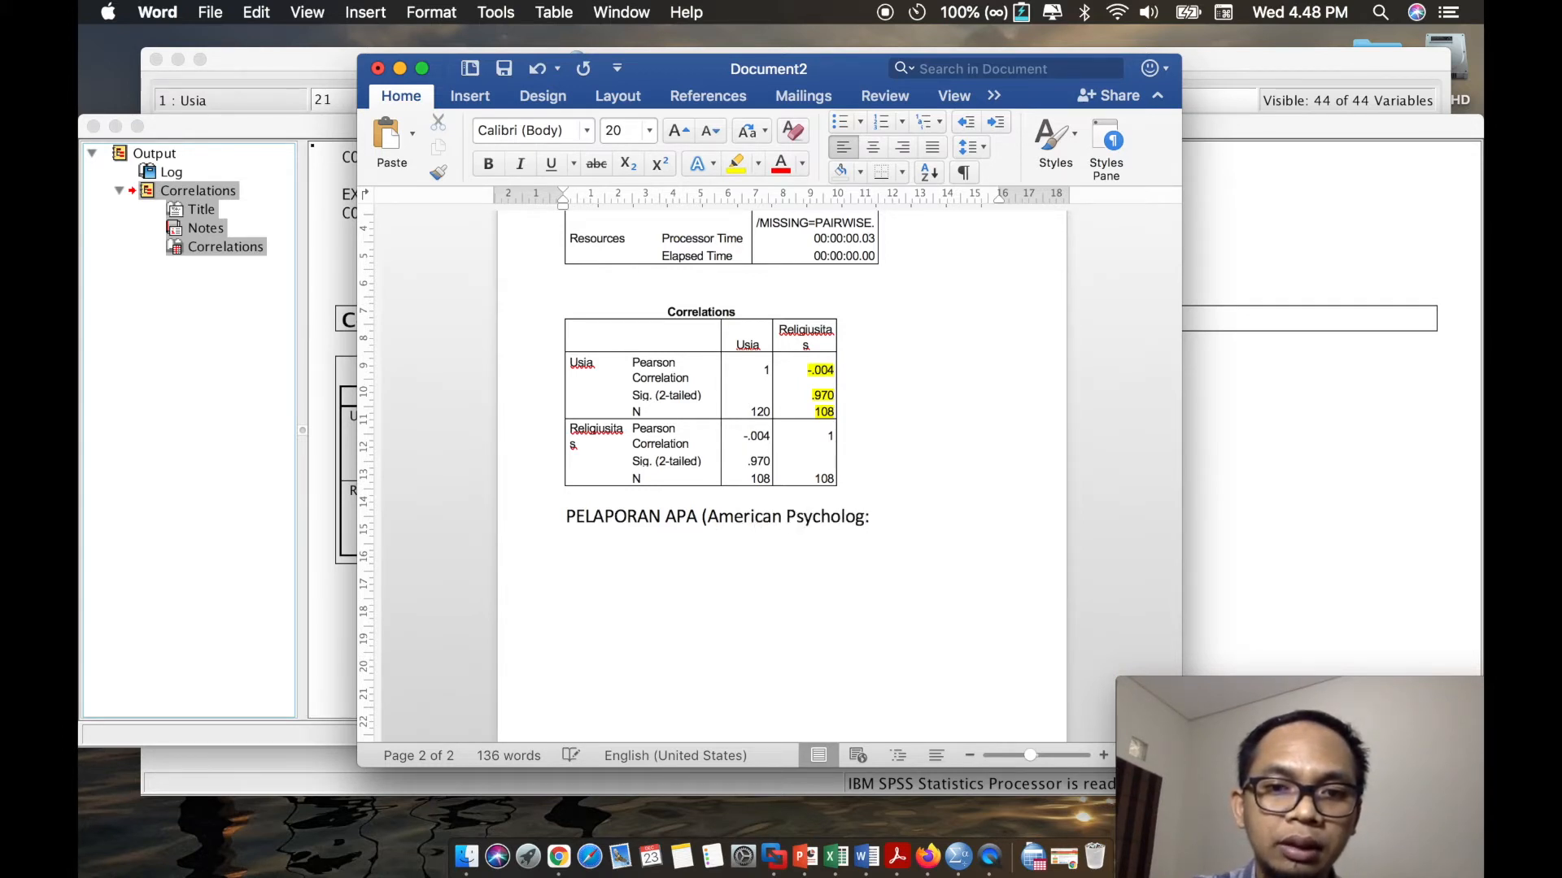
type("ical Asso")
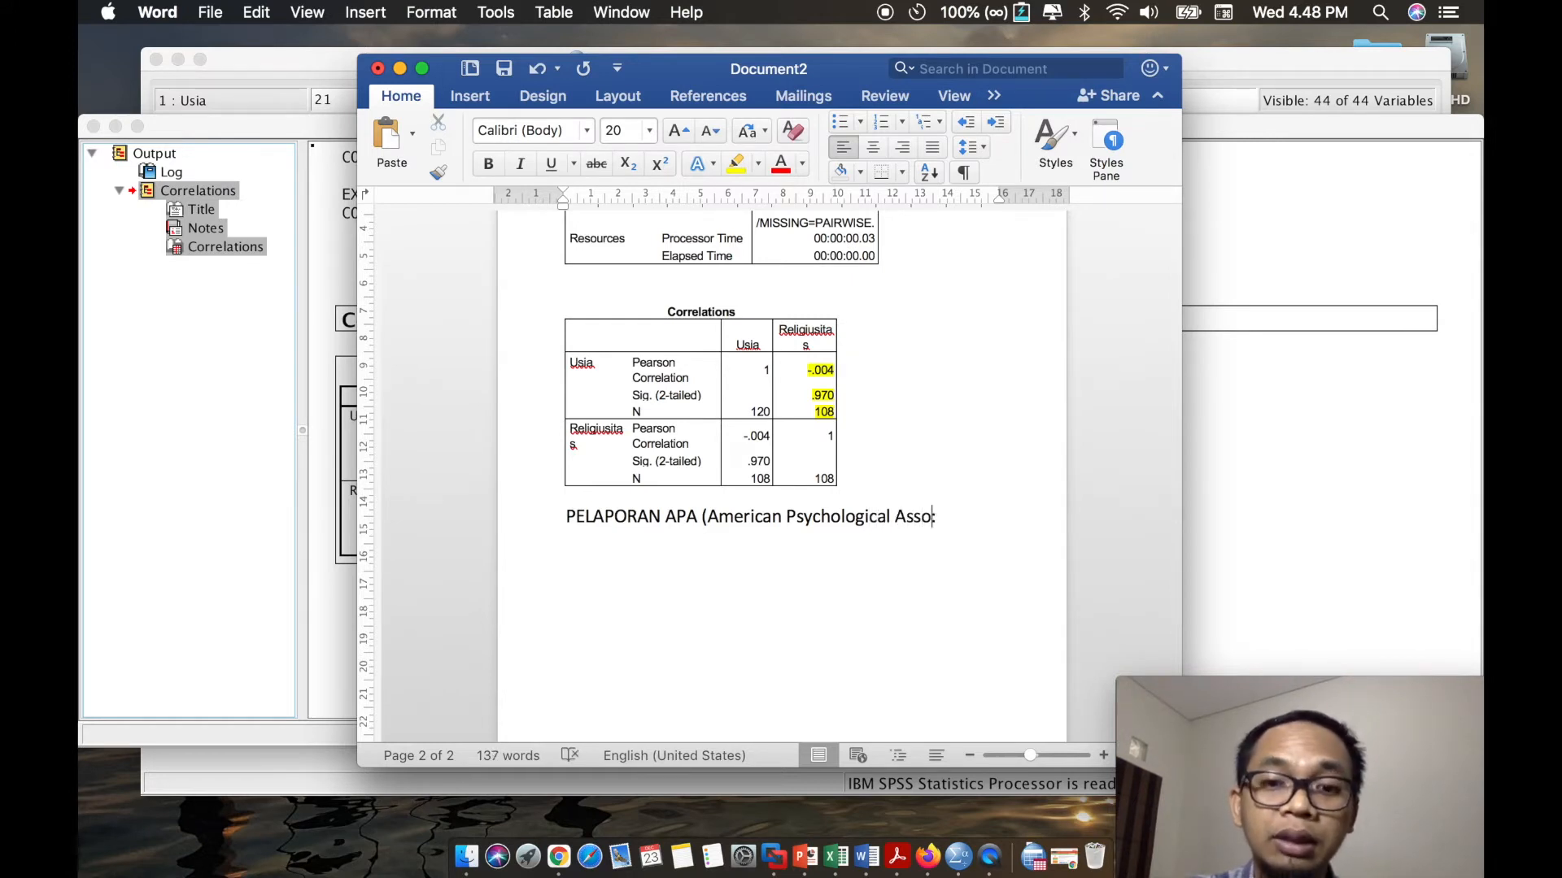
type("ciation")
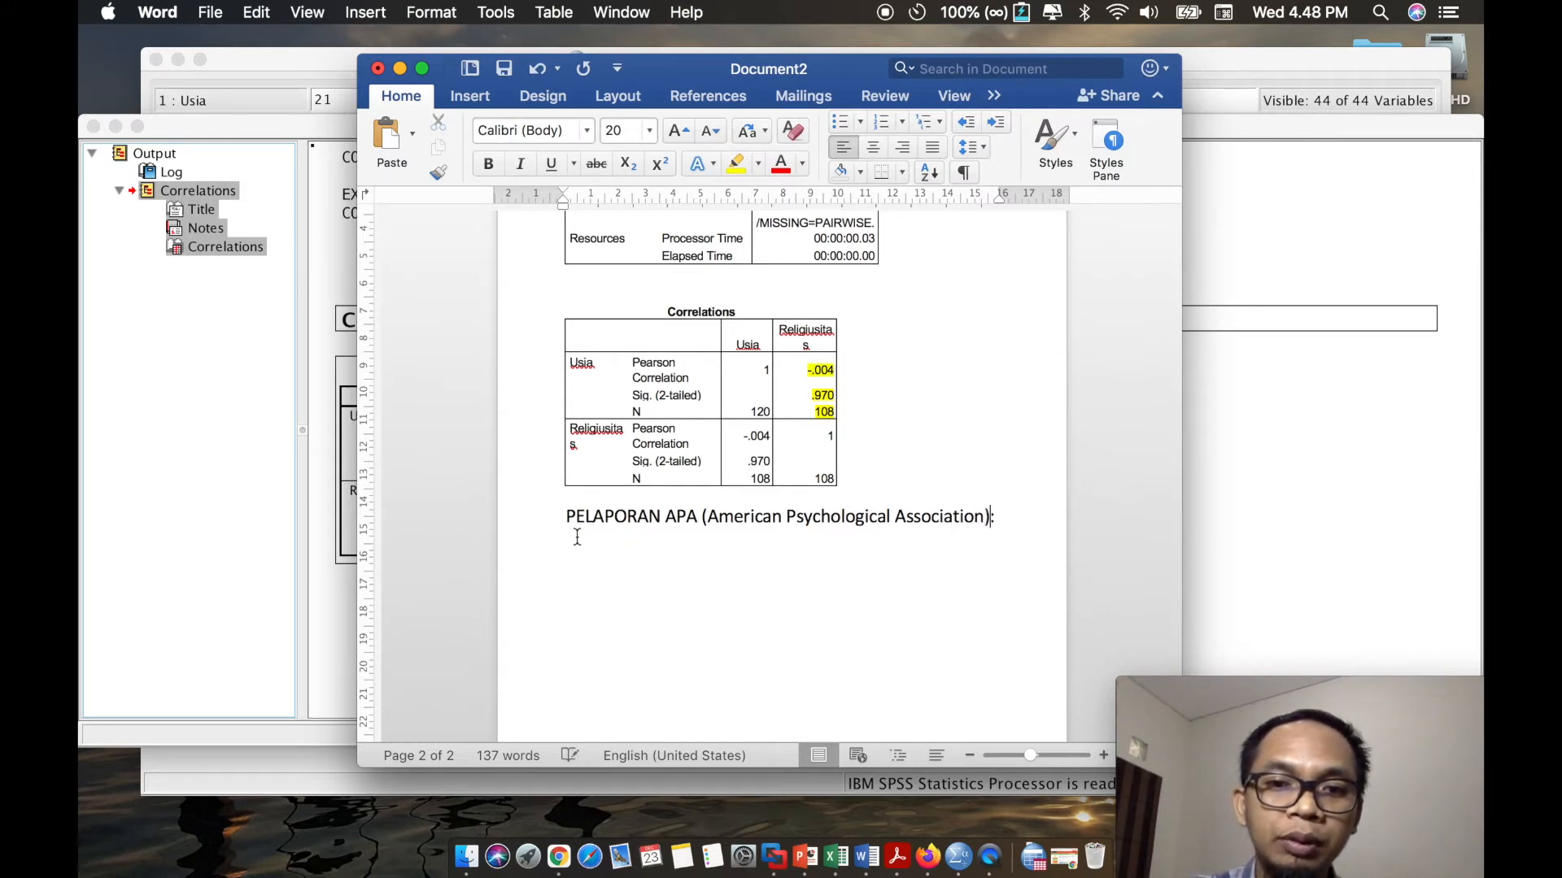
left_click(640, 545)
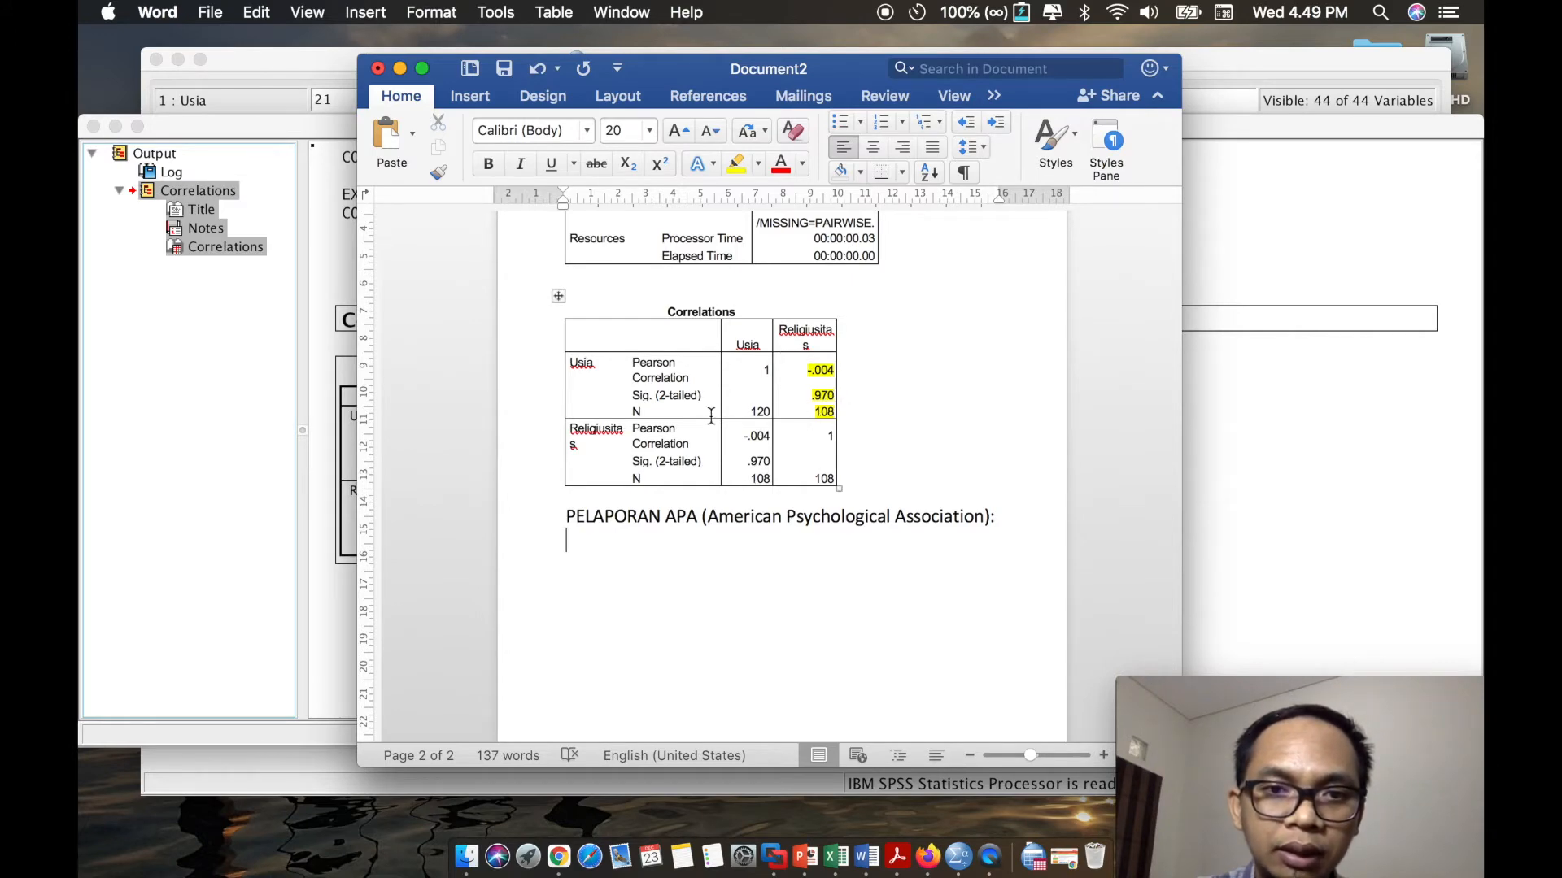
- Color the highlighted Sig. (2-tailed) value in the Usia row of the correlation table red
left_click(811, 399)
left_click_drag(811, 398, 838, 397)
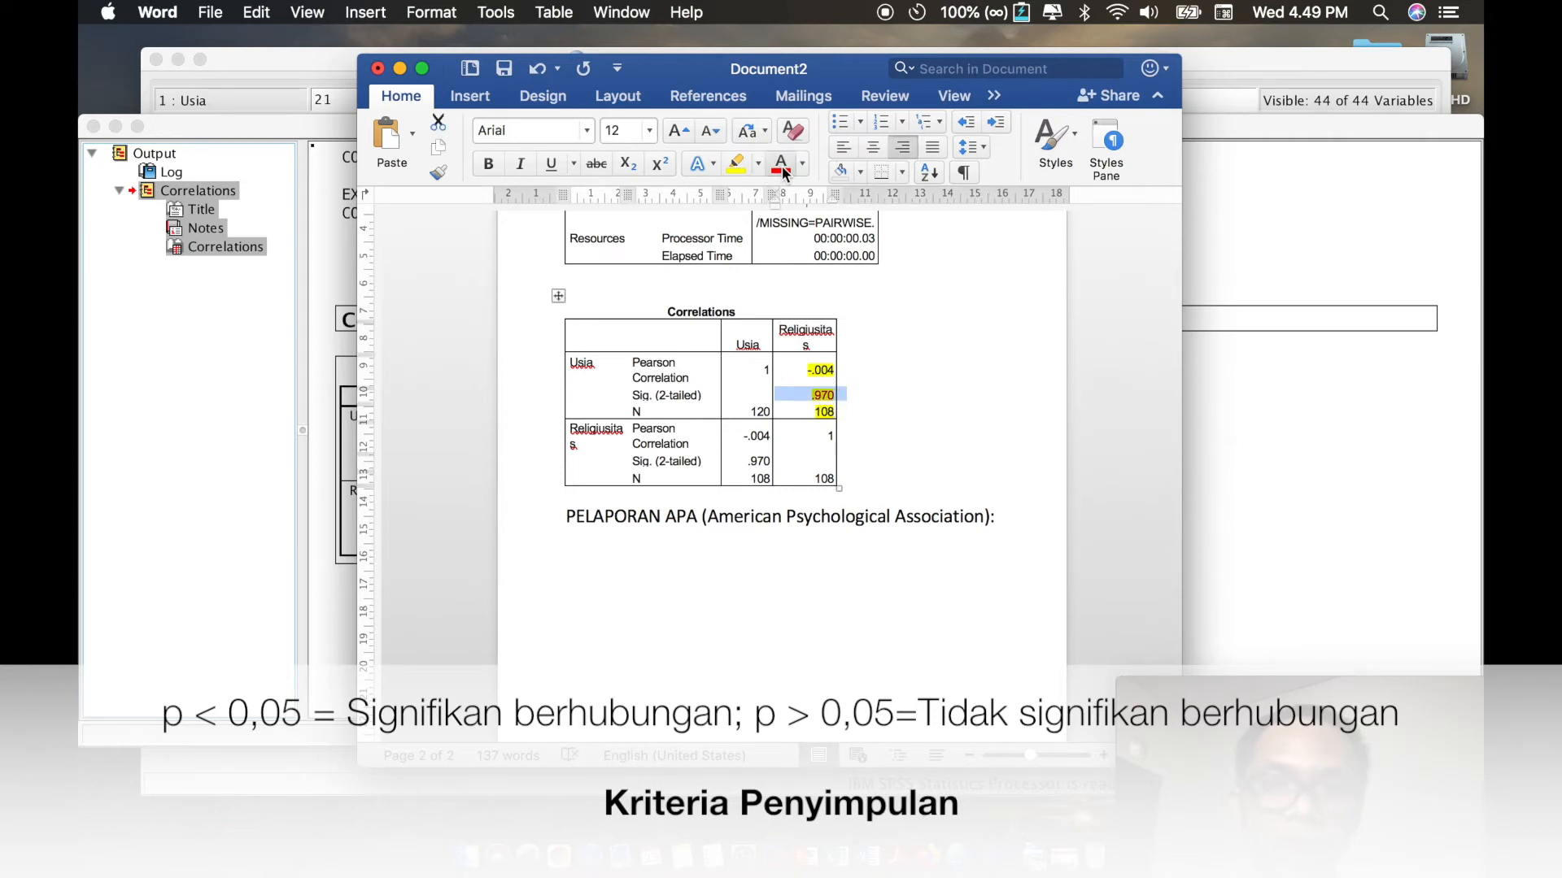
- Below the APA heading, write "Berdasarkan hasil uji korelasi diperoleh hasil bahwa tidak ada hubungan antara"
left_click(757, 539)
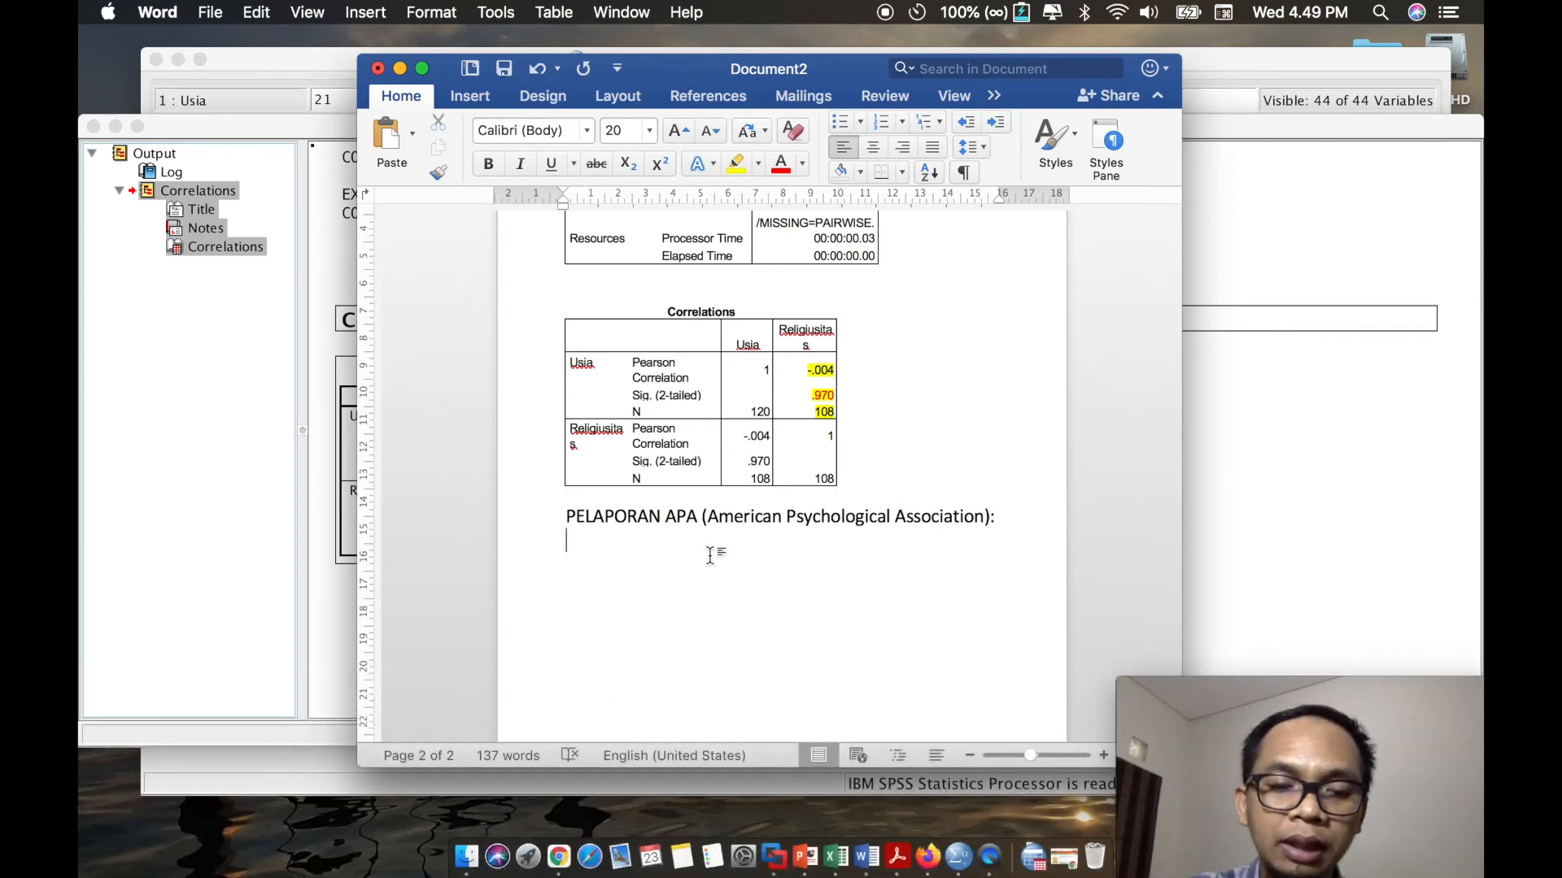
type("Berdasarkan hasil ujikorle")
key("BackSpace")
key("BackSpace")
key("BackSpace")
key("BackSpace")
key("BackSpace")
type("korelas")
type("i diperoleh hasil ba")
type("hwa tidak ada ")
type("hubungan antara")
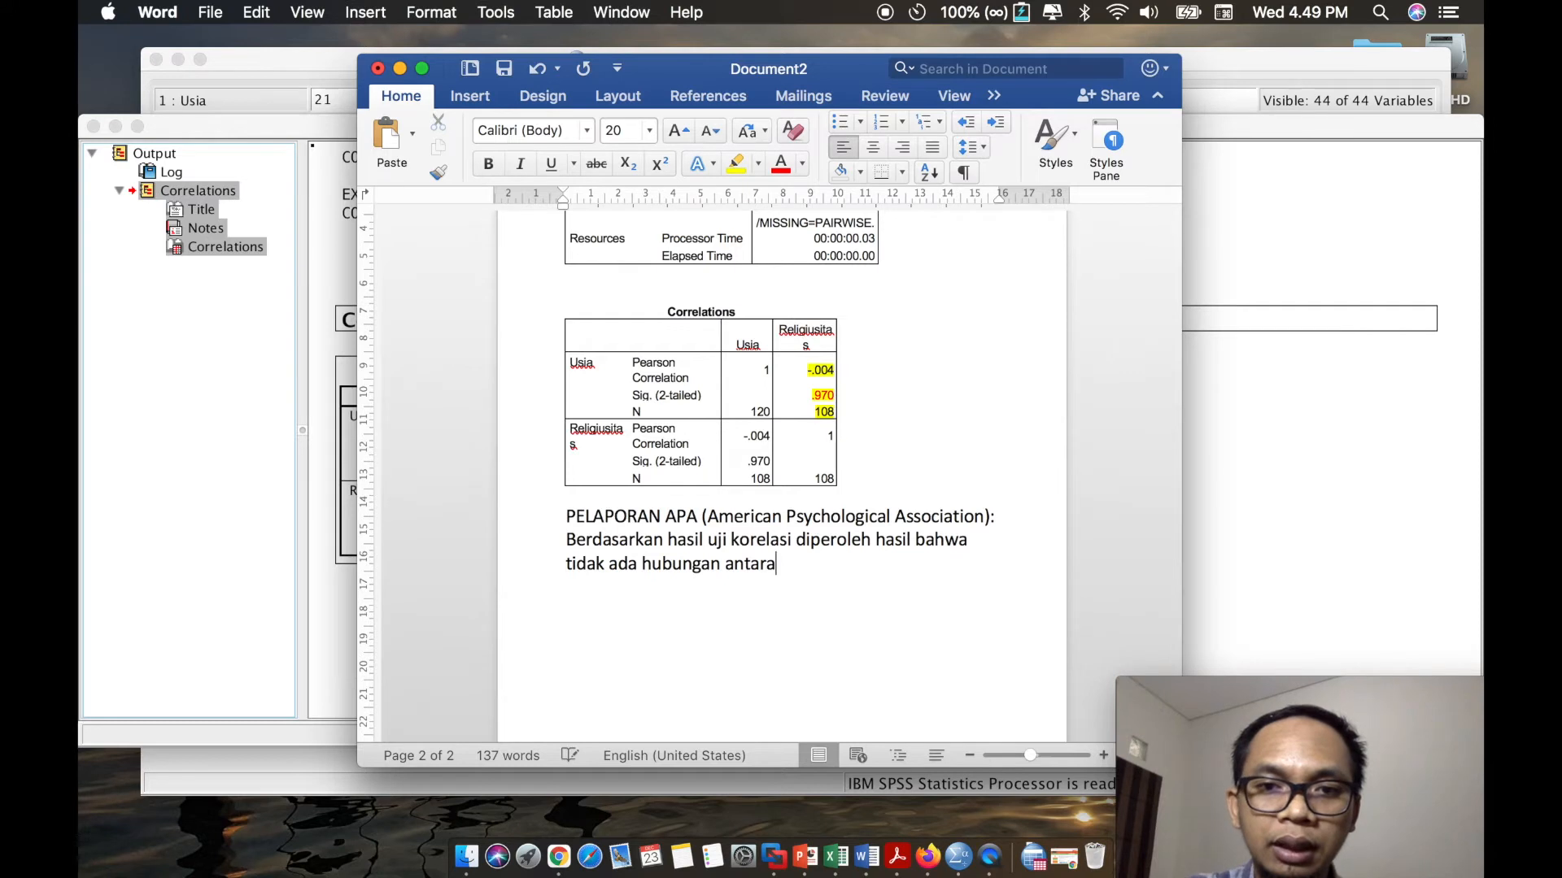
type(" religiusi")
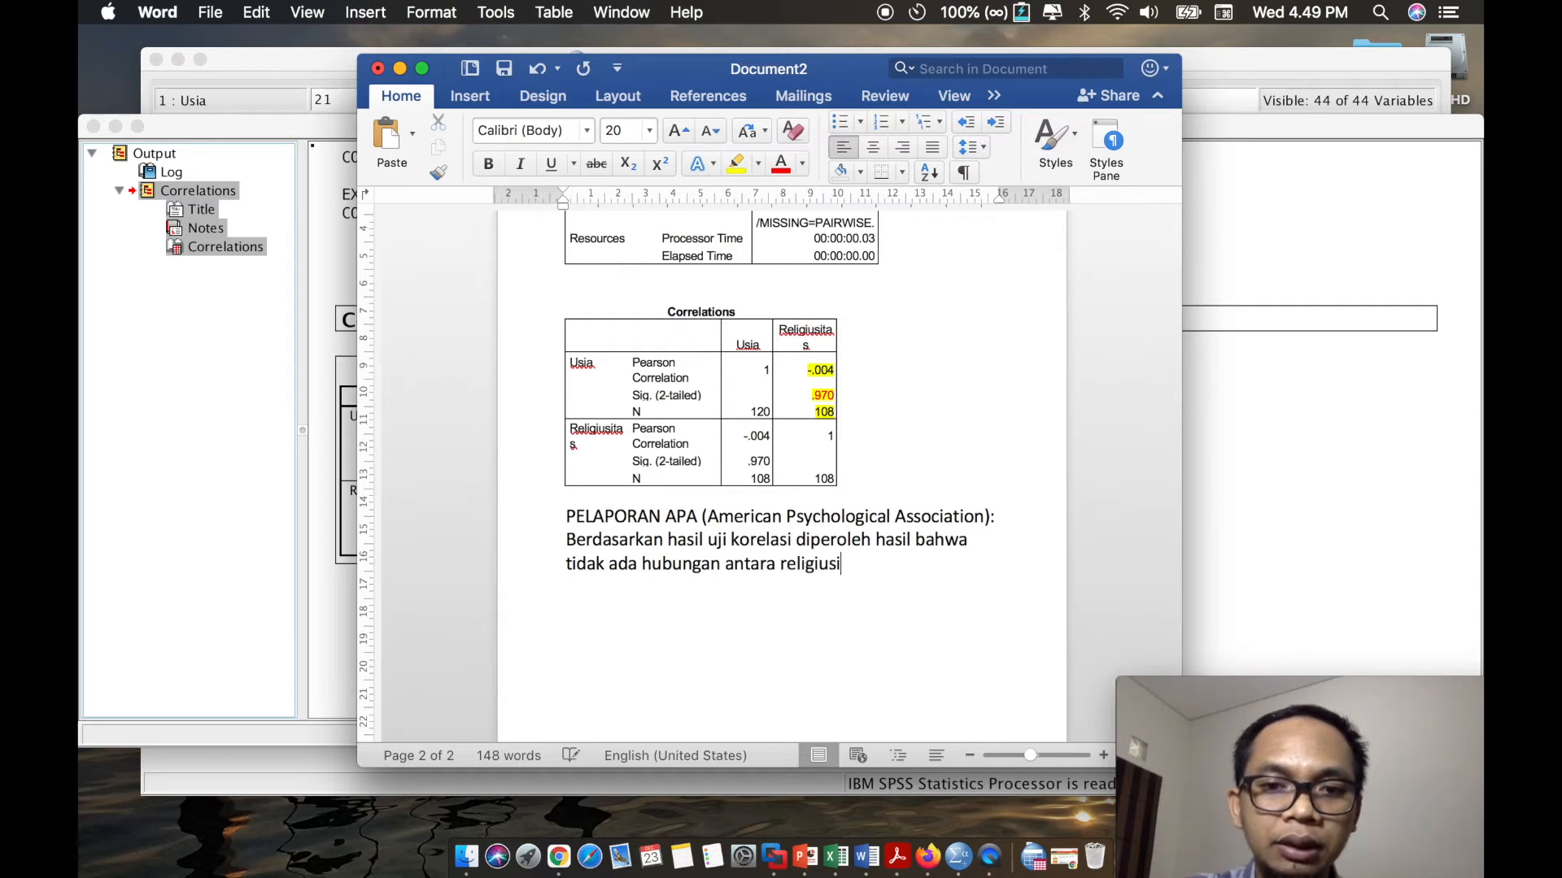
type("tas dengan")
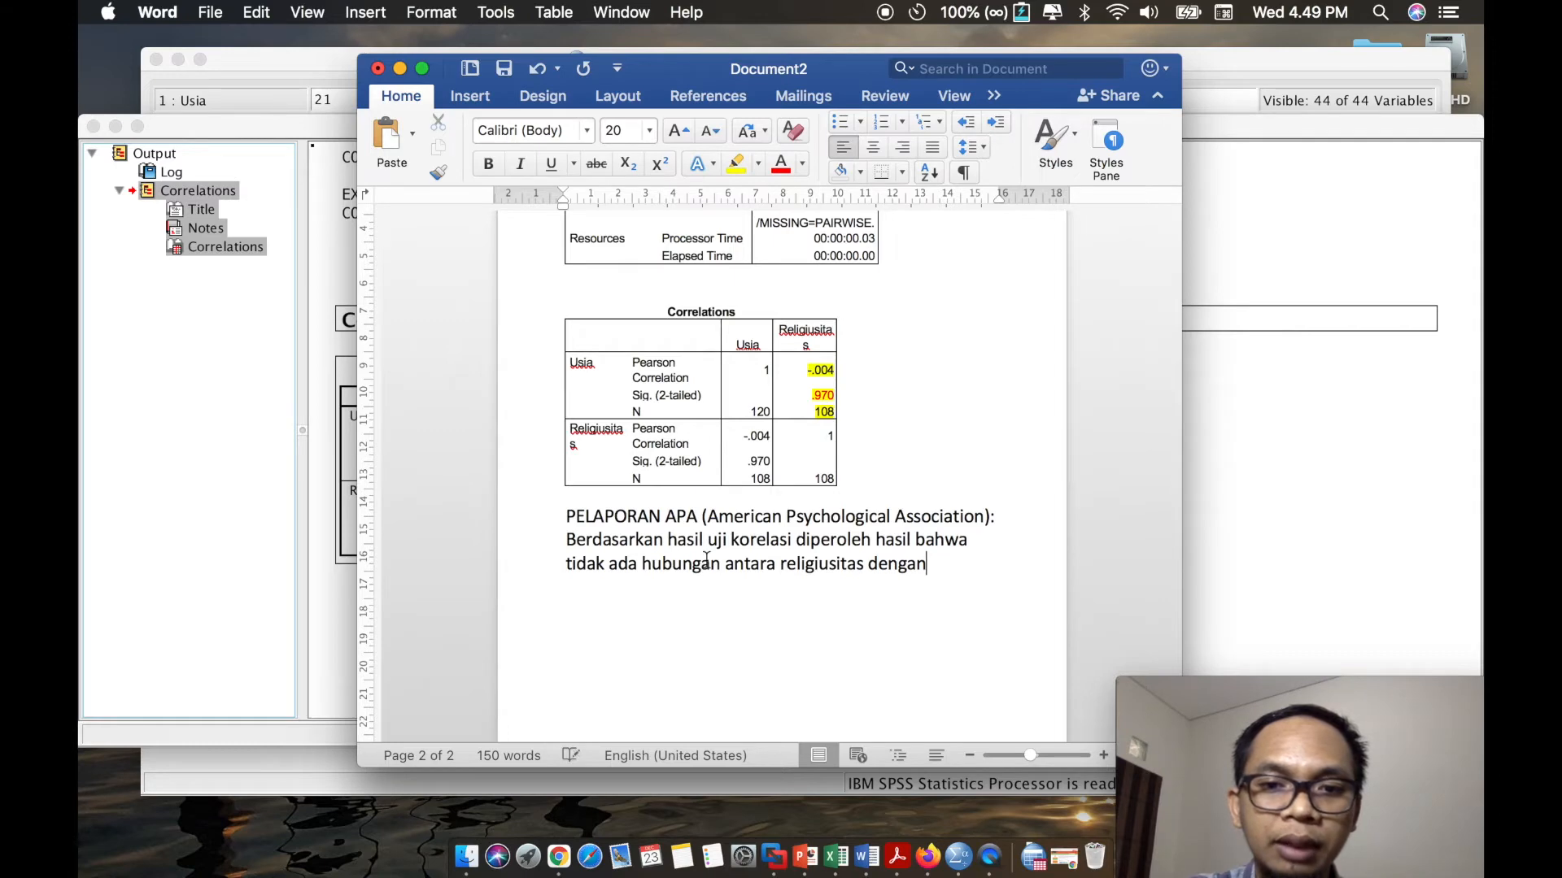
key("alt+BackSpace")
key("alt+BackSpace")
- Check the hypothesis wording at the document's start and complete the report sentence with "usia dengan religiusitas, Ho diterima."
scroll(706, 560, "up", 15)
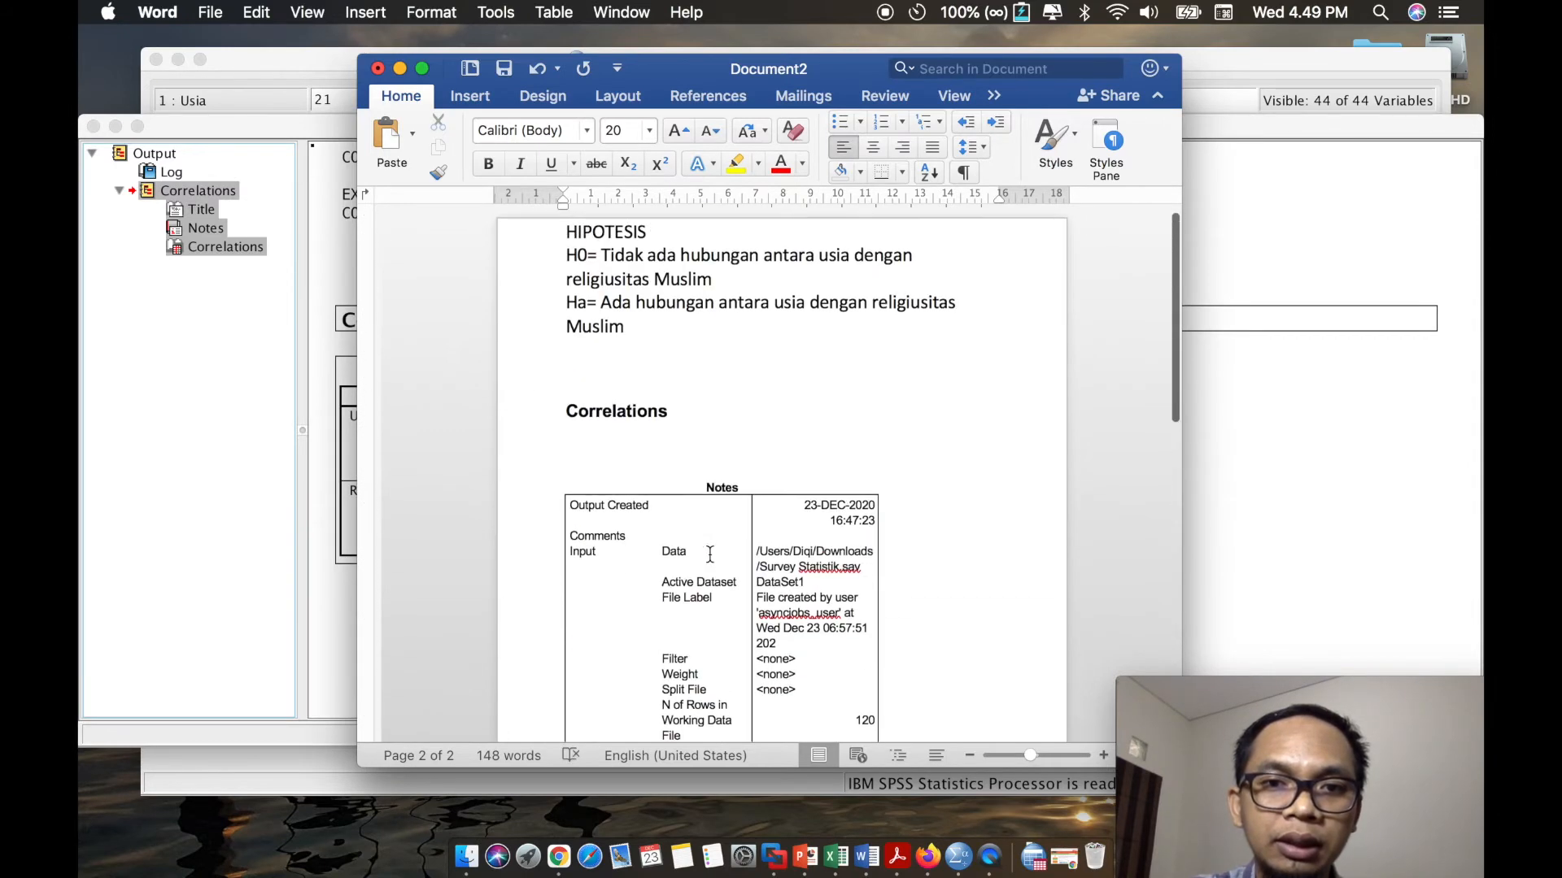
scroll(706, 351, "down", 15)
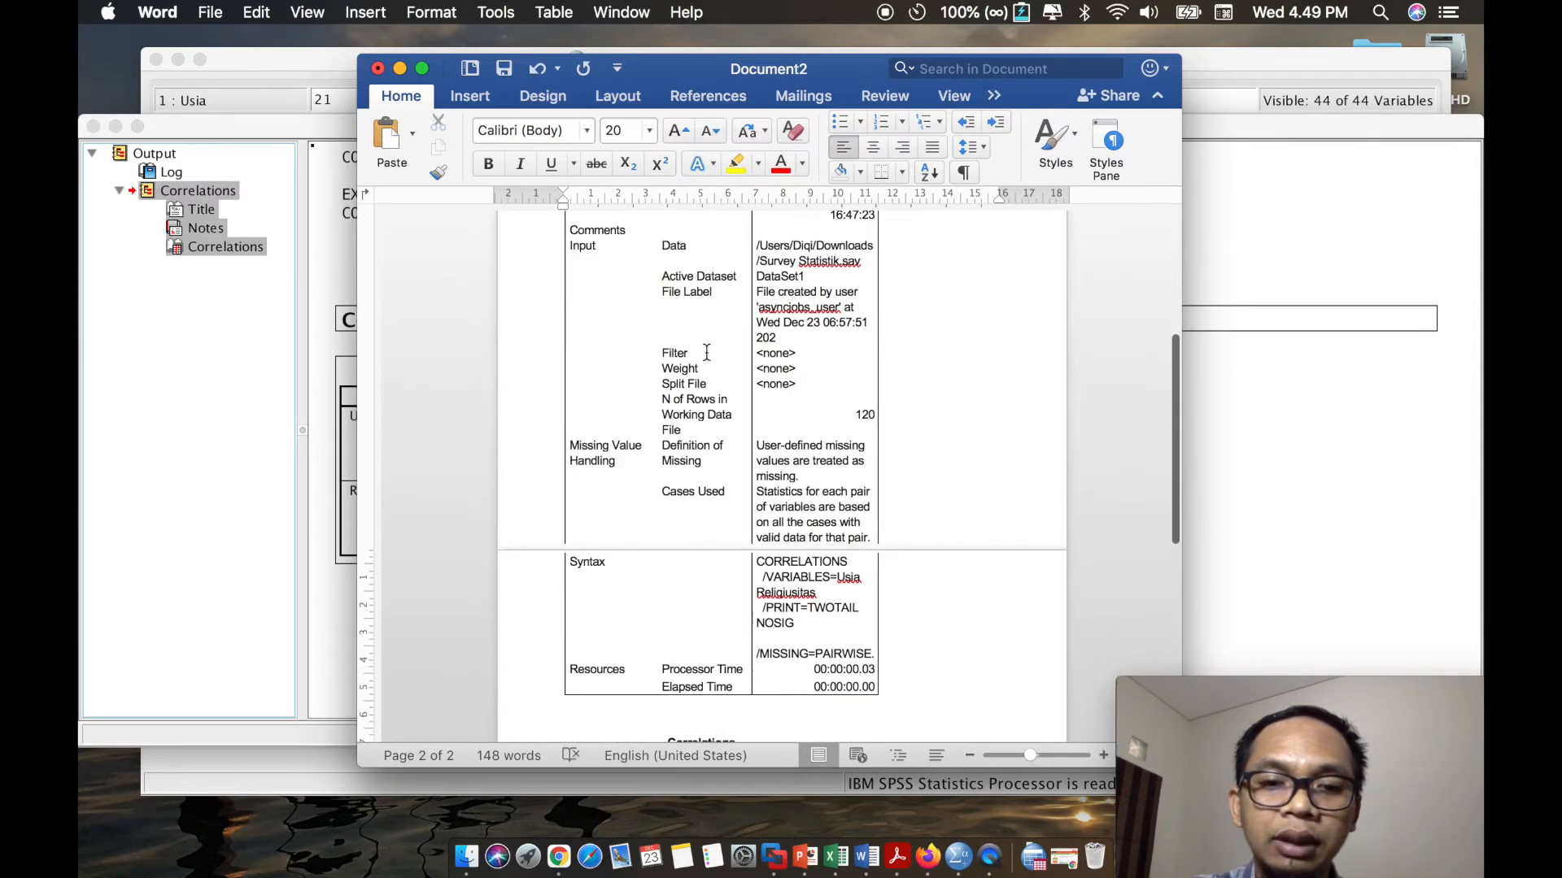
type("usia ")
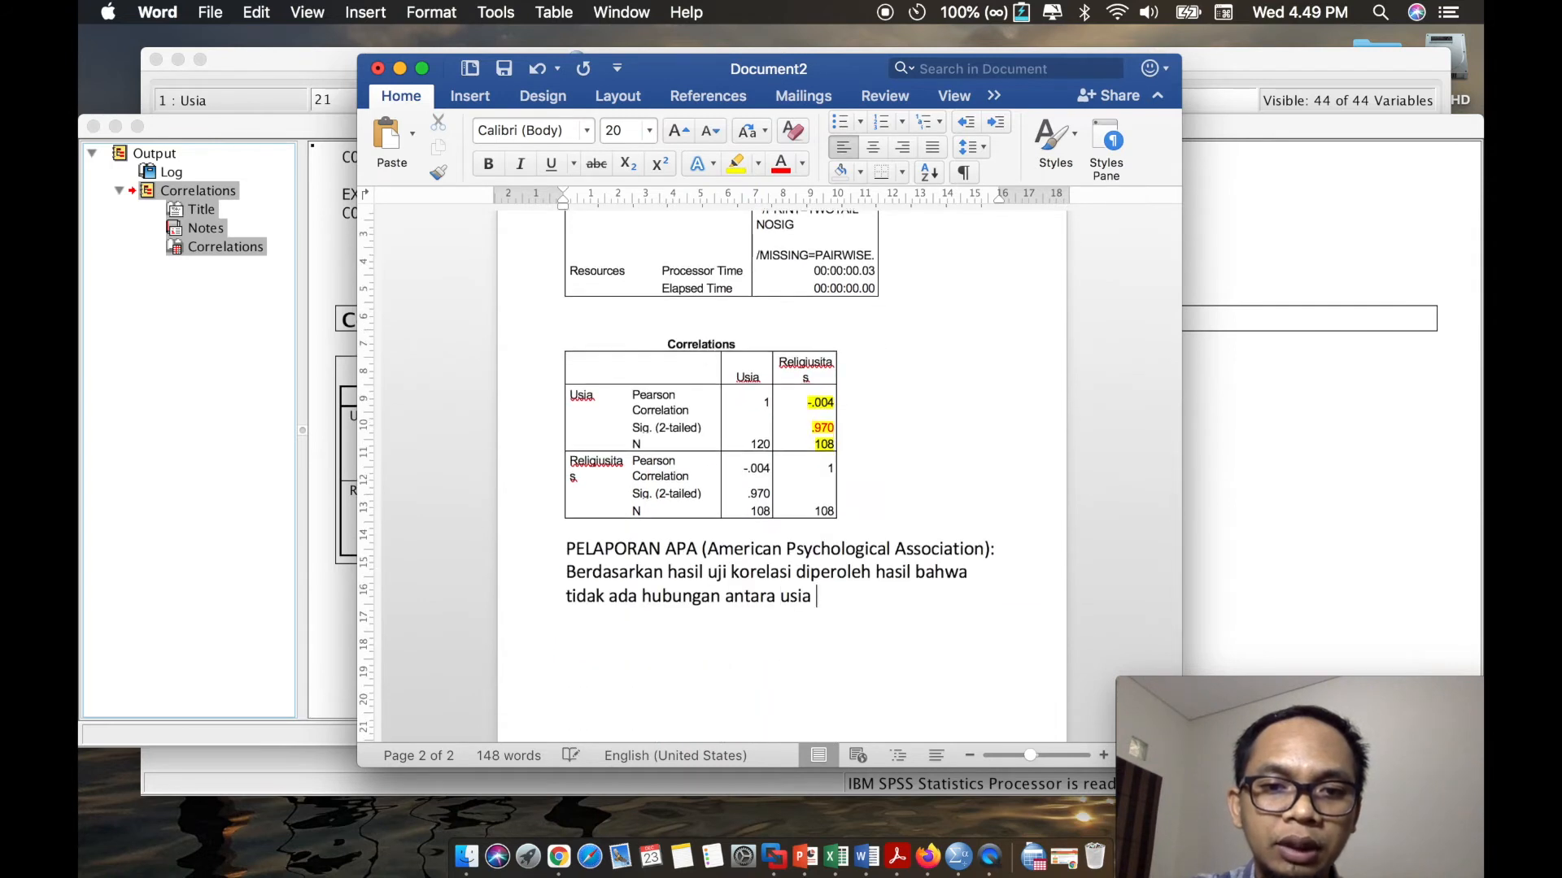
type("dengan religiusitas")
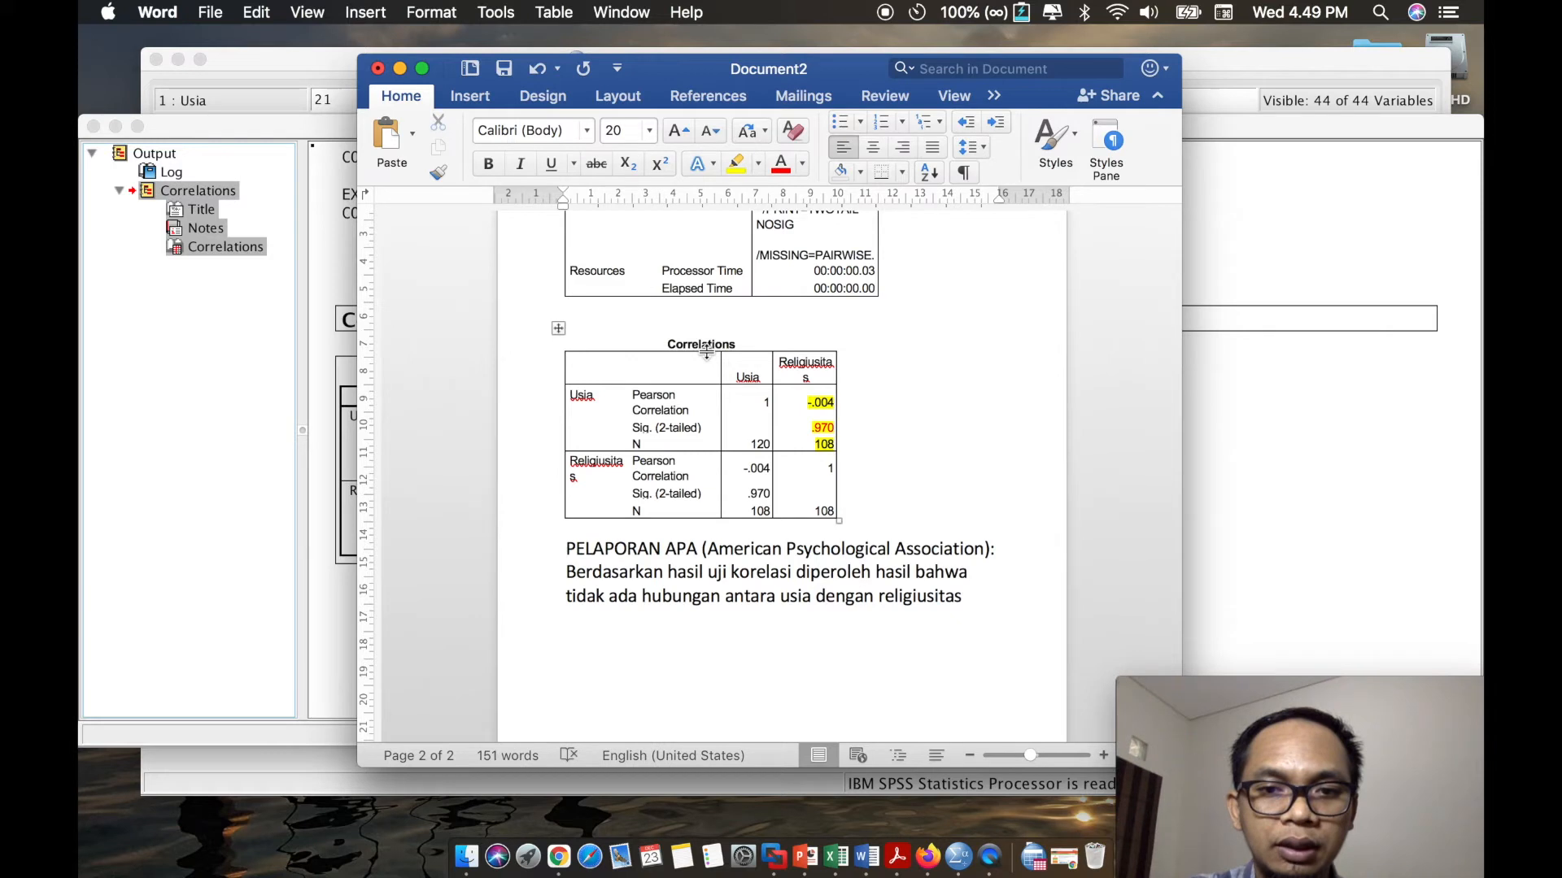
type(", H")
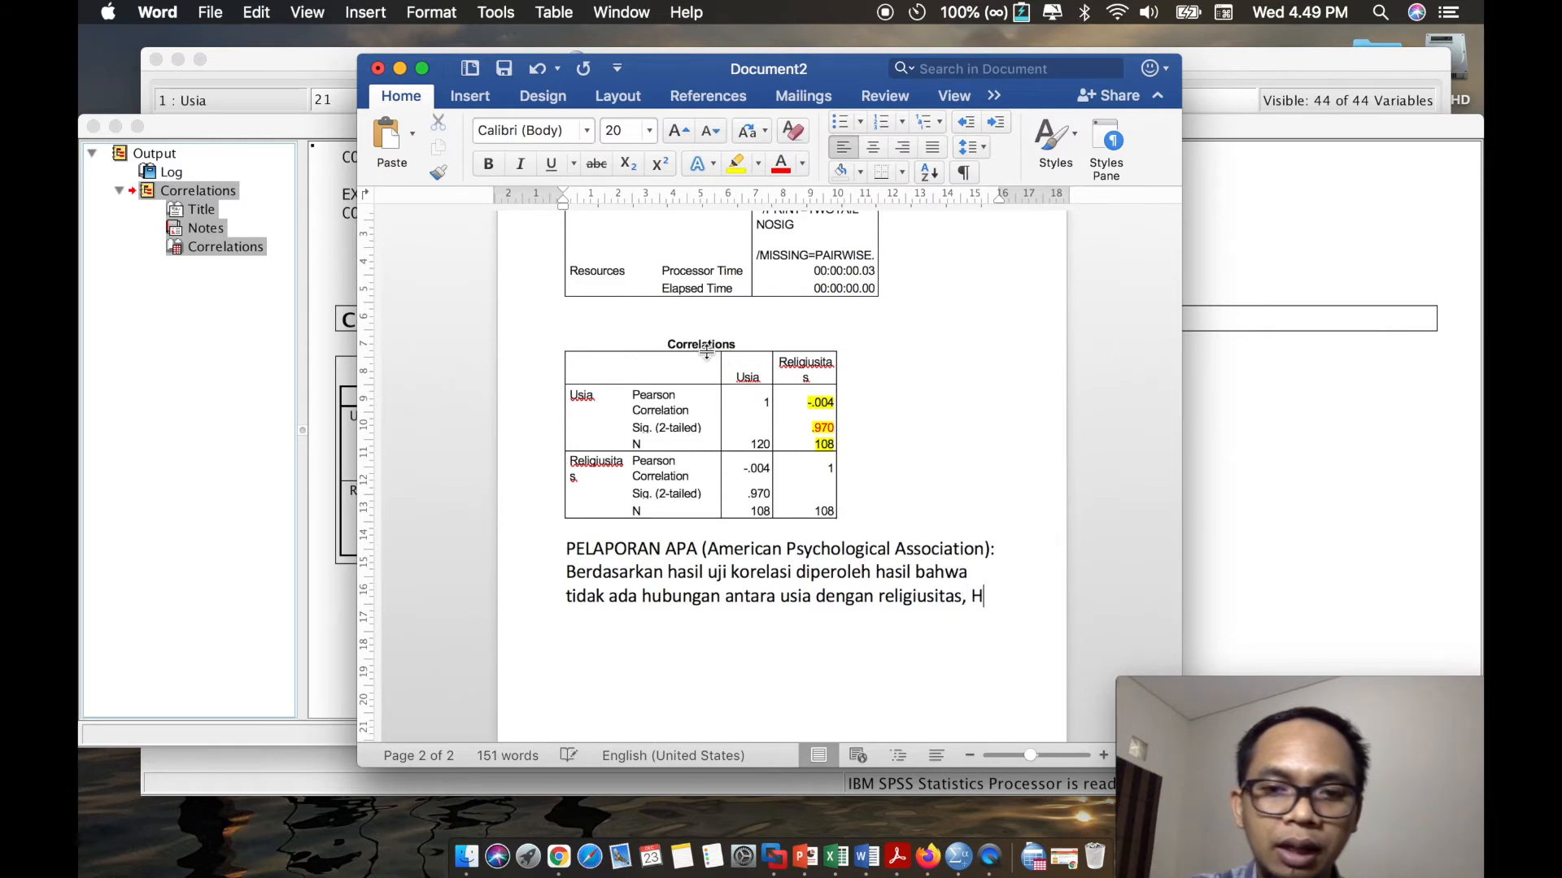
type("o diterima")
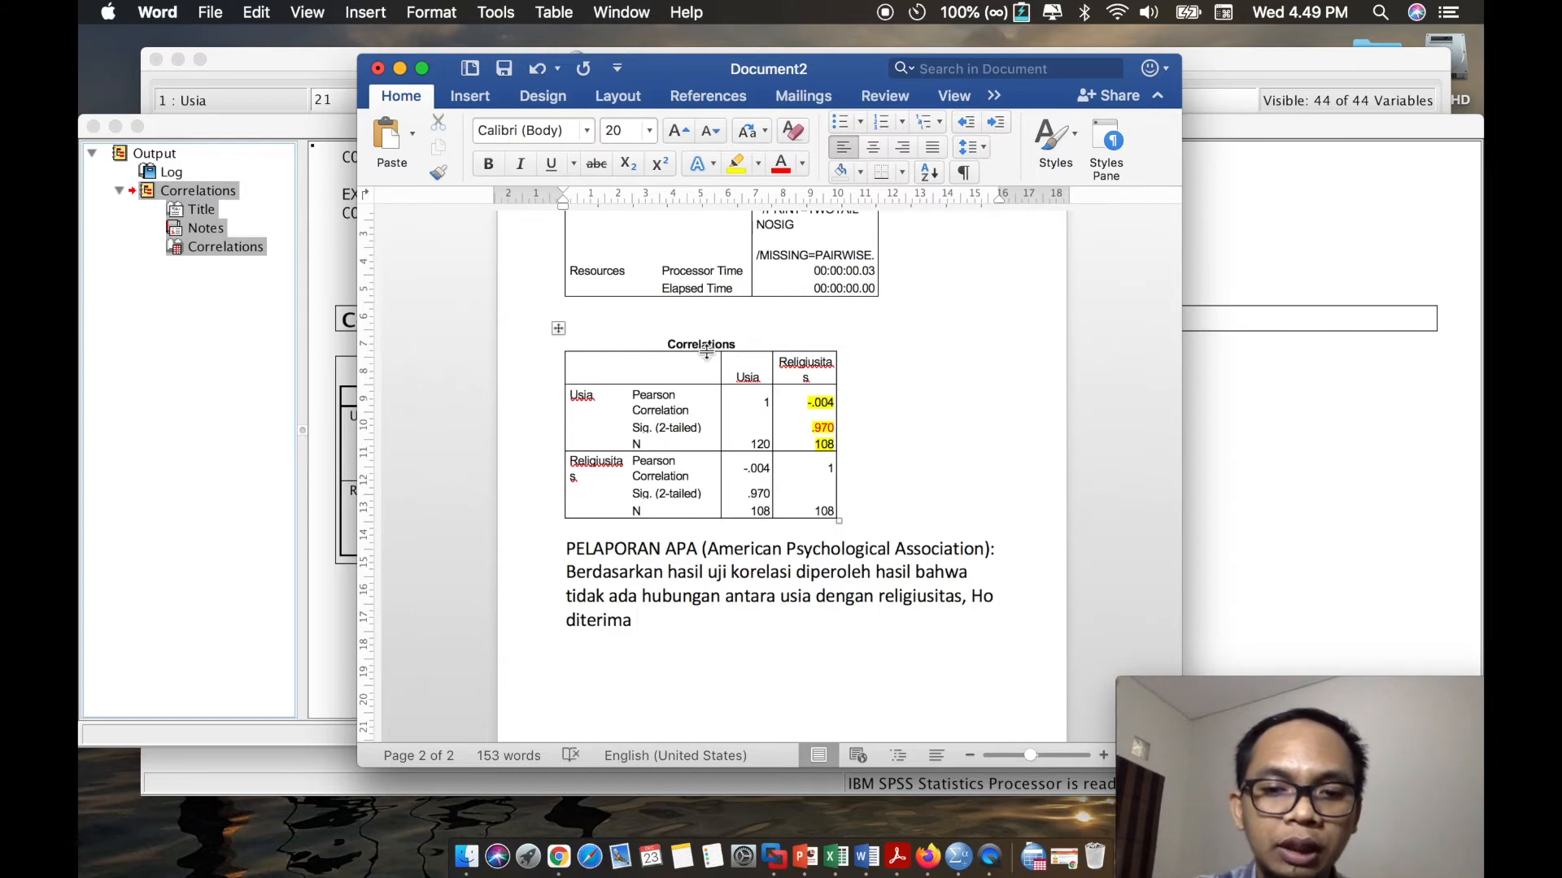
type(".")
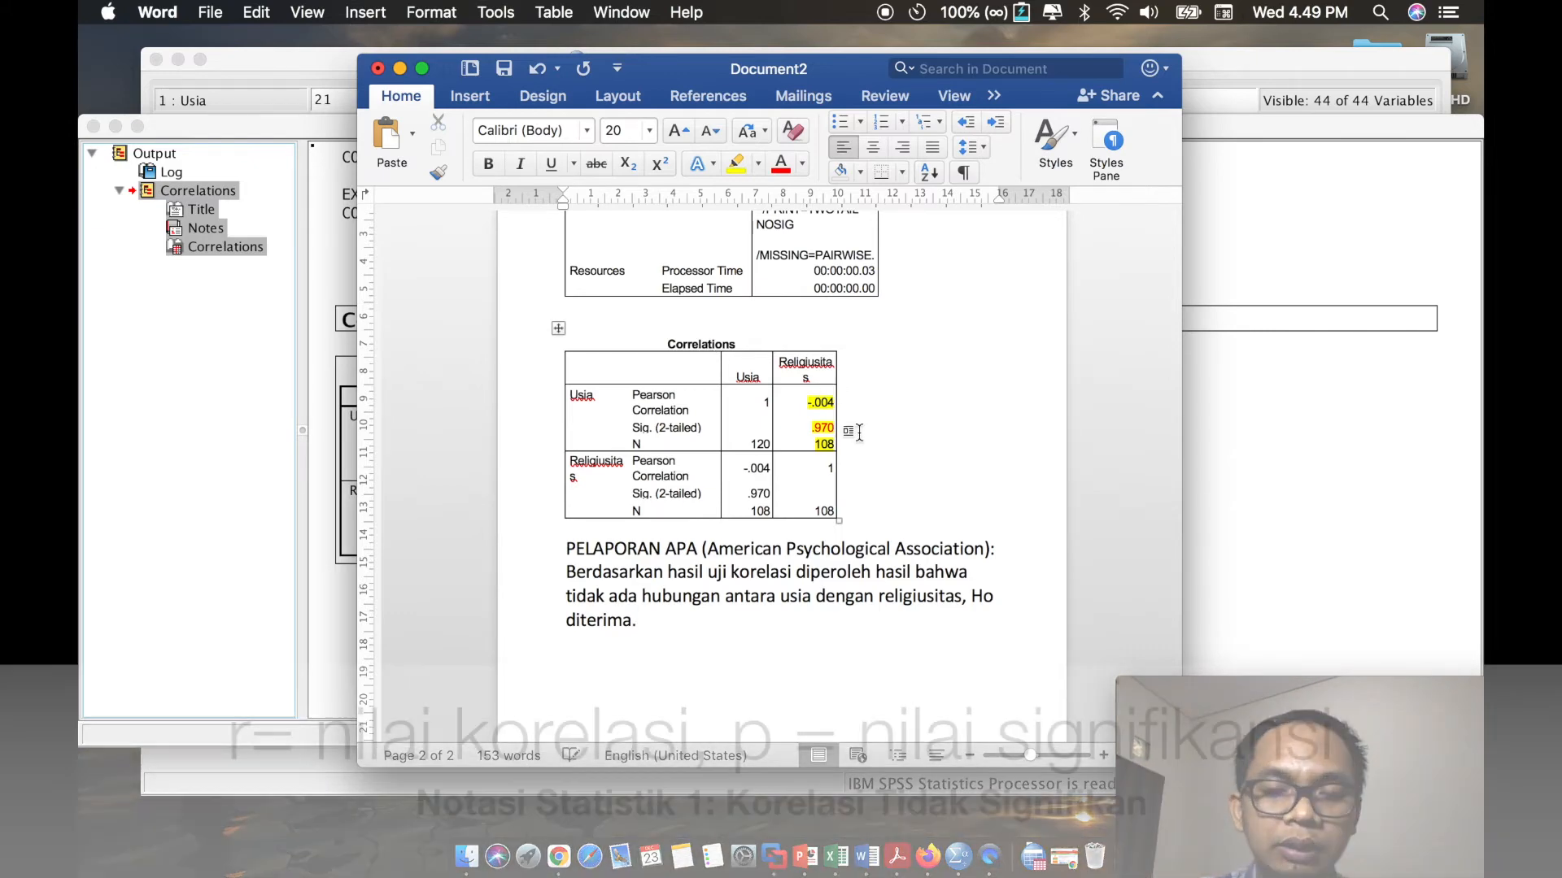
- Insert the start of the statistical notation, "(r= -0,0", after "religiusitas" in the report sentence
left_click(964, 599)
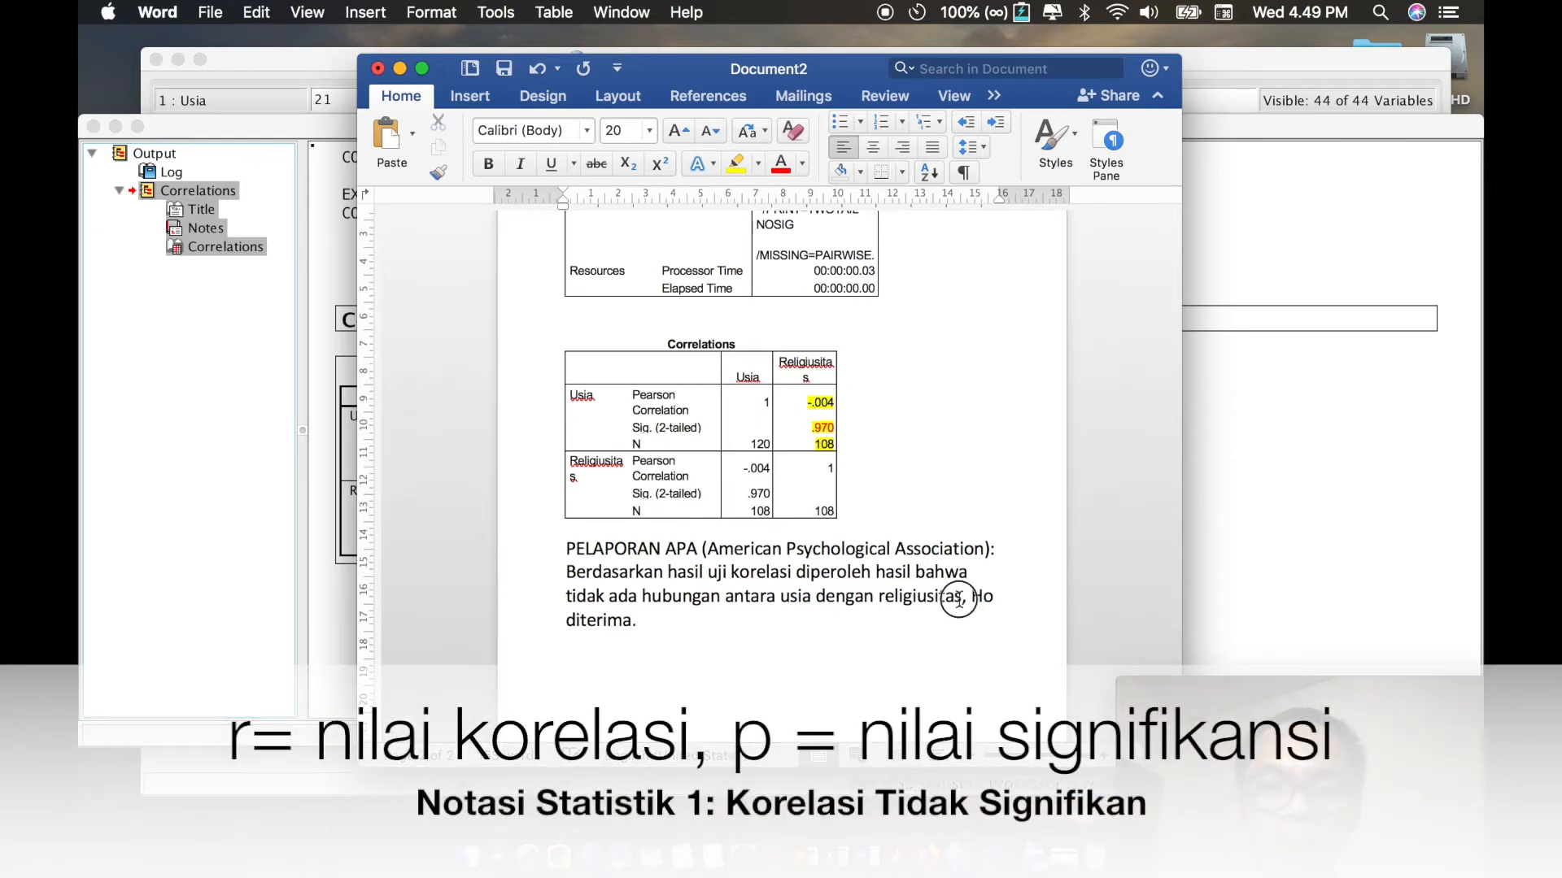
type("(")
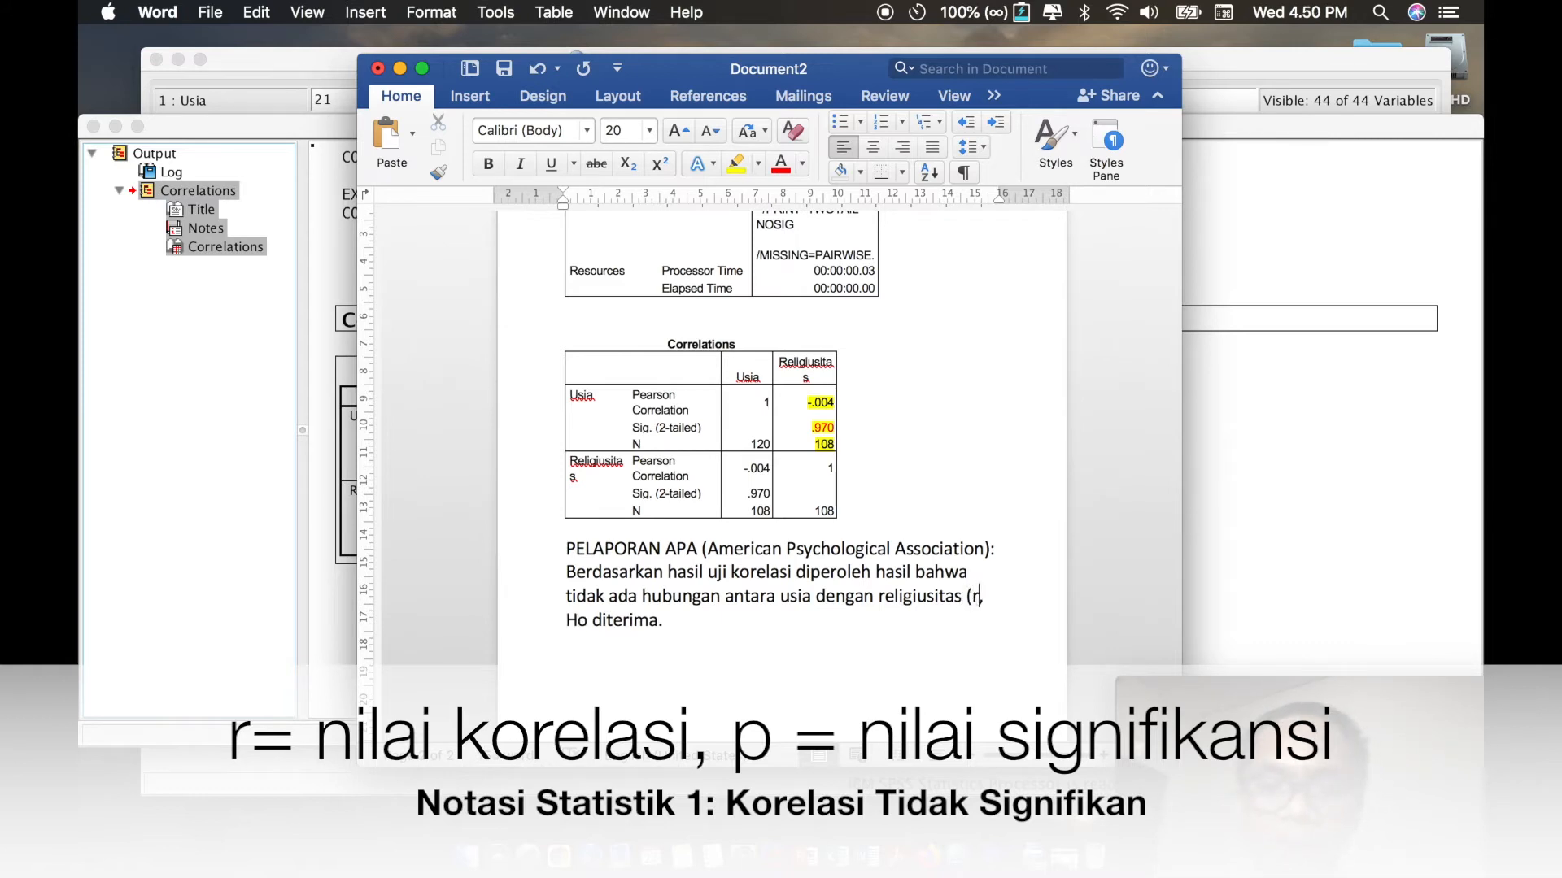
type("r= -")
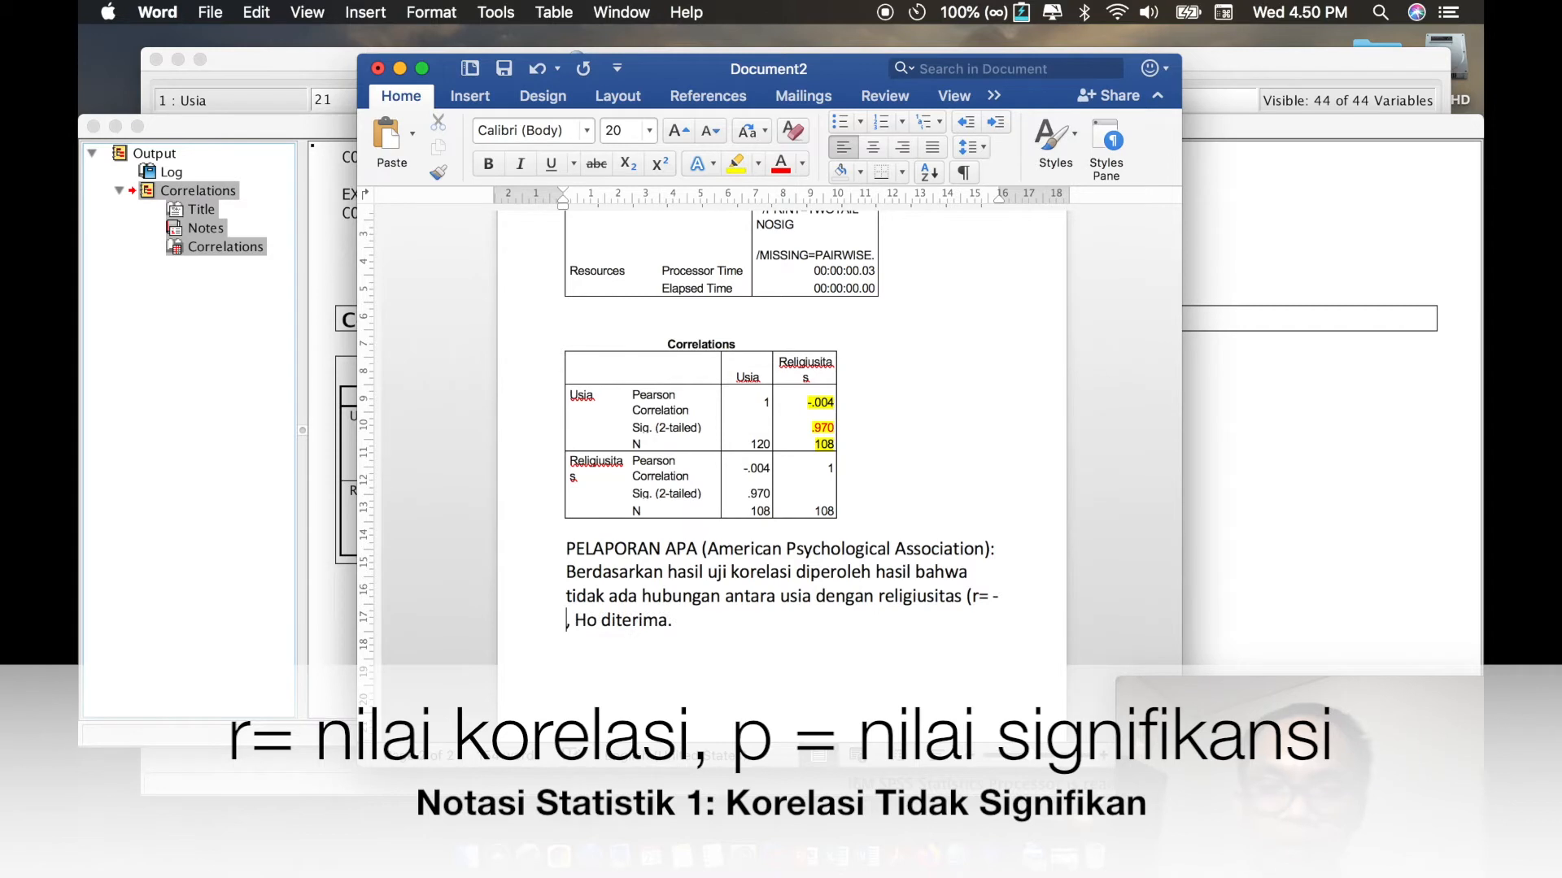
type("0,0")
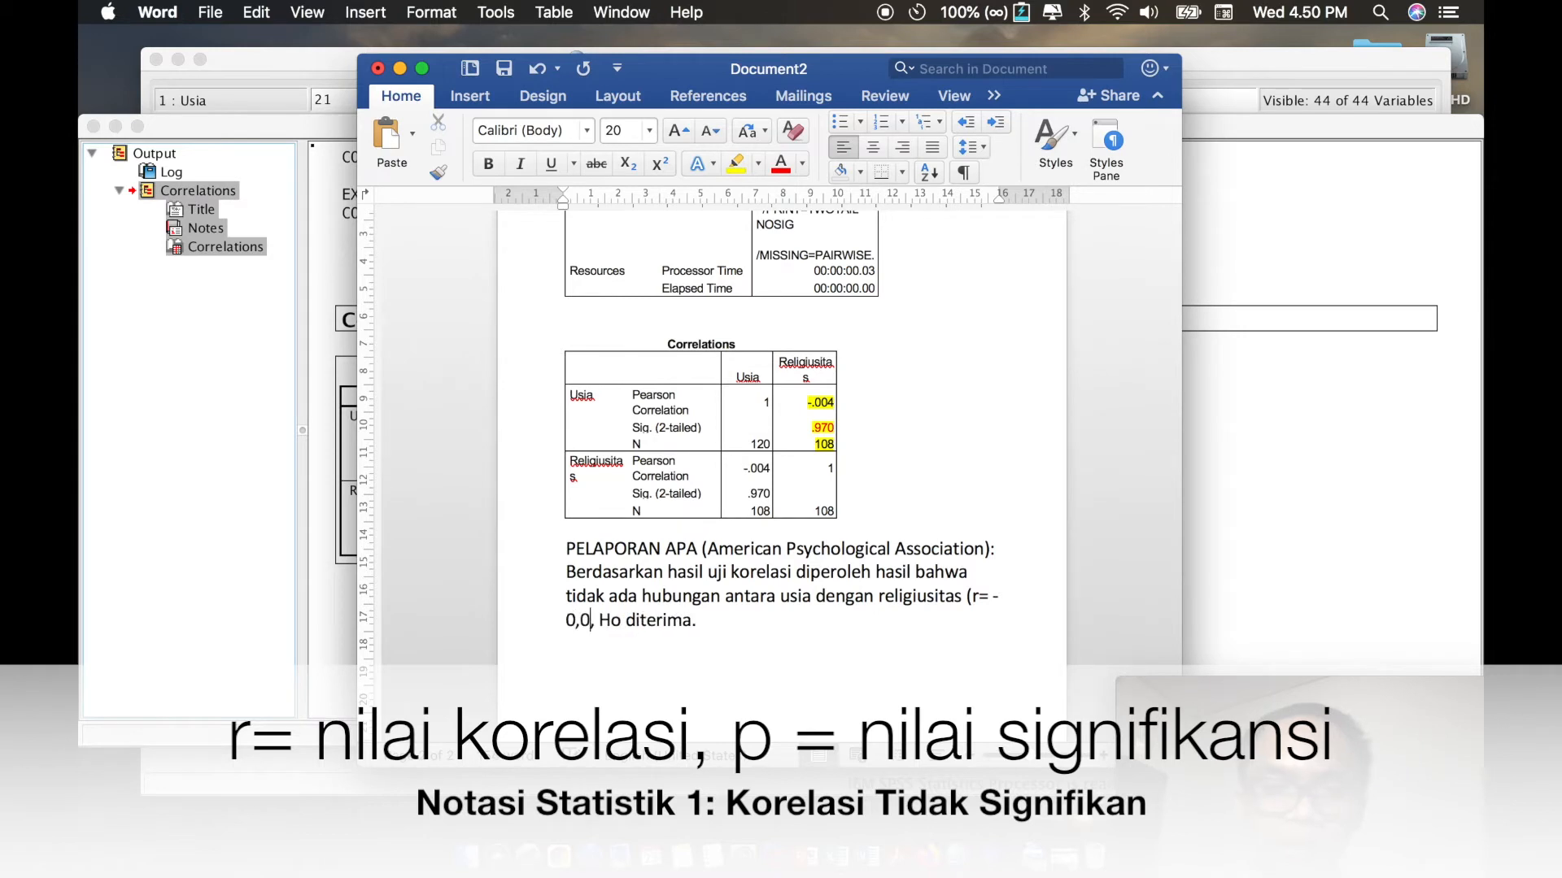
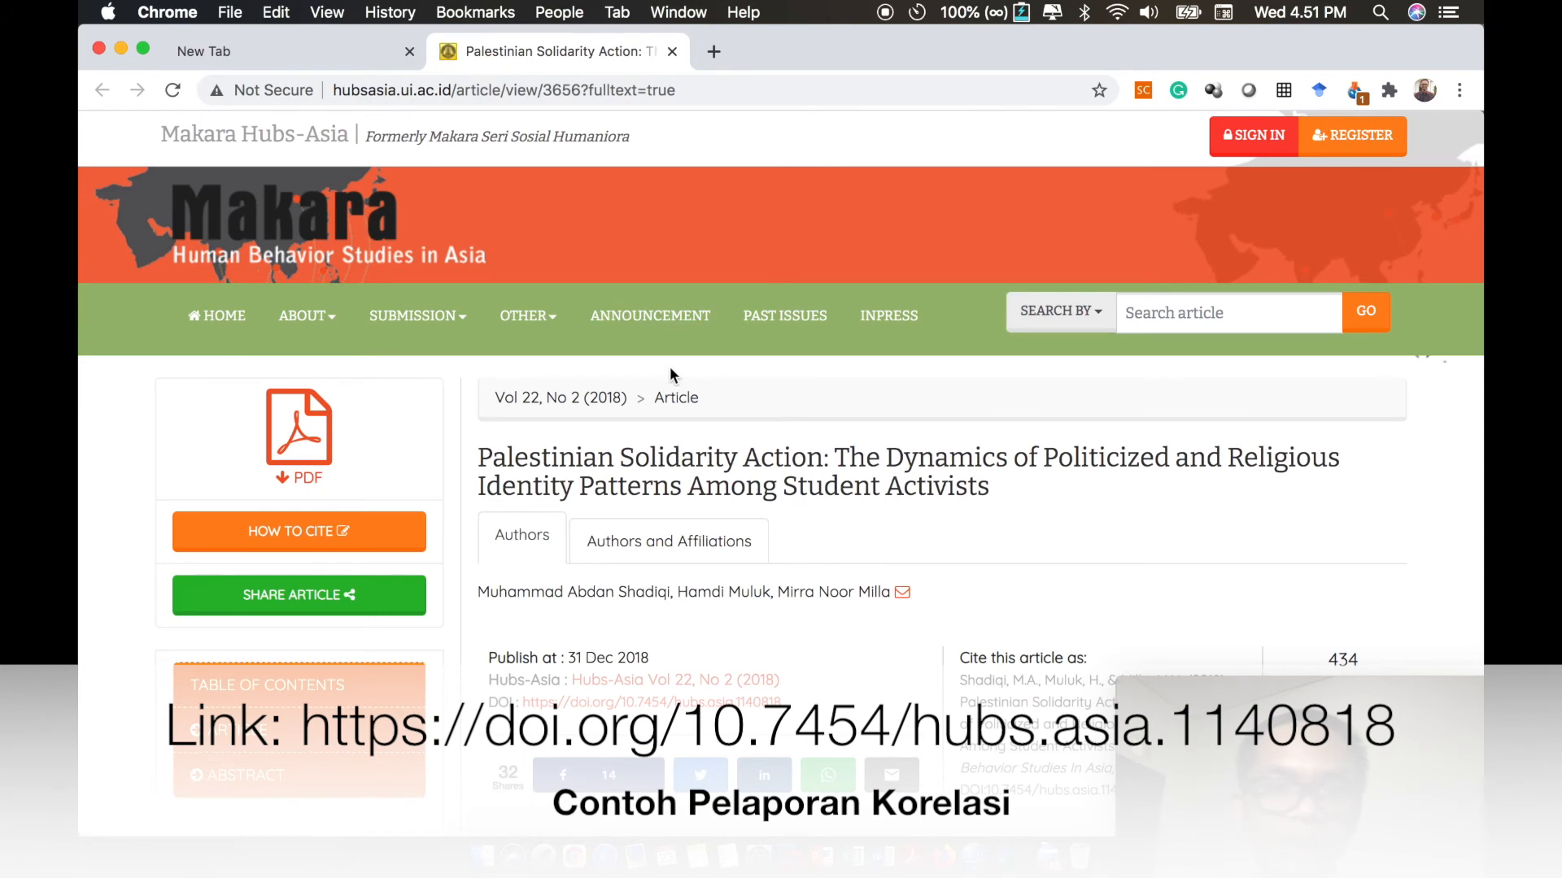
- Look through the Palestinian Solidarity Action article down to its correlation results and Table 1 of inter-correlations
scroll(670, 374, "down", 8)
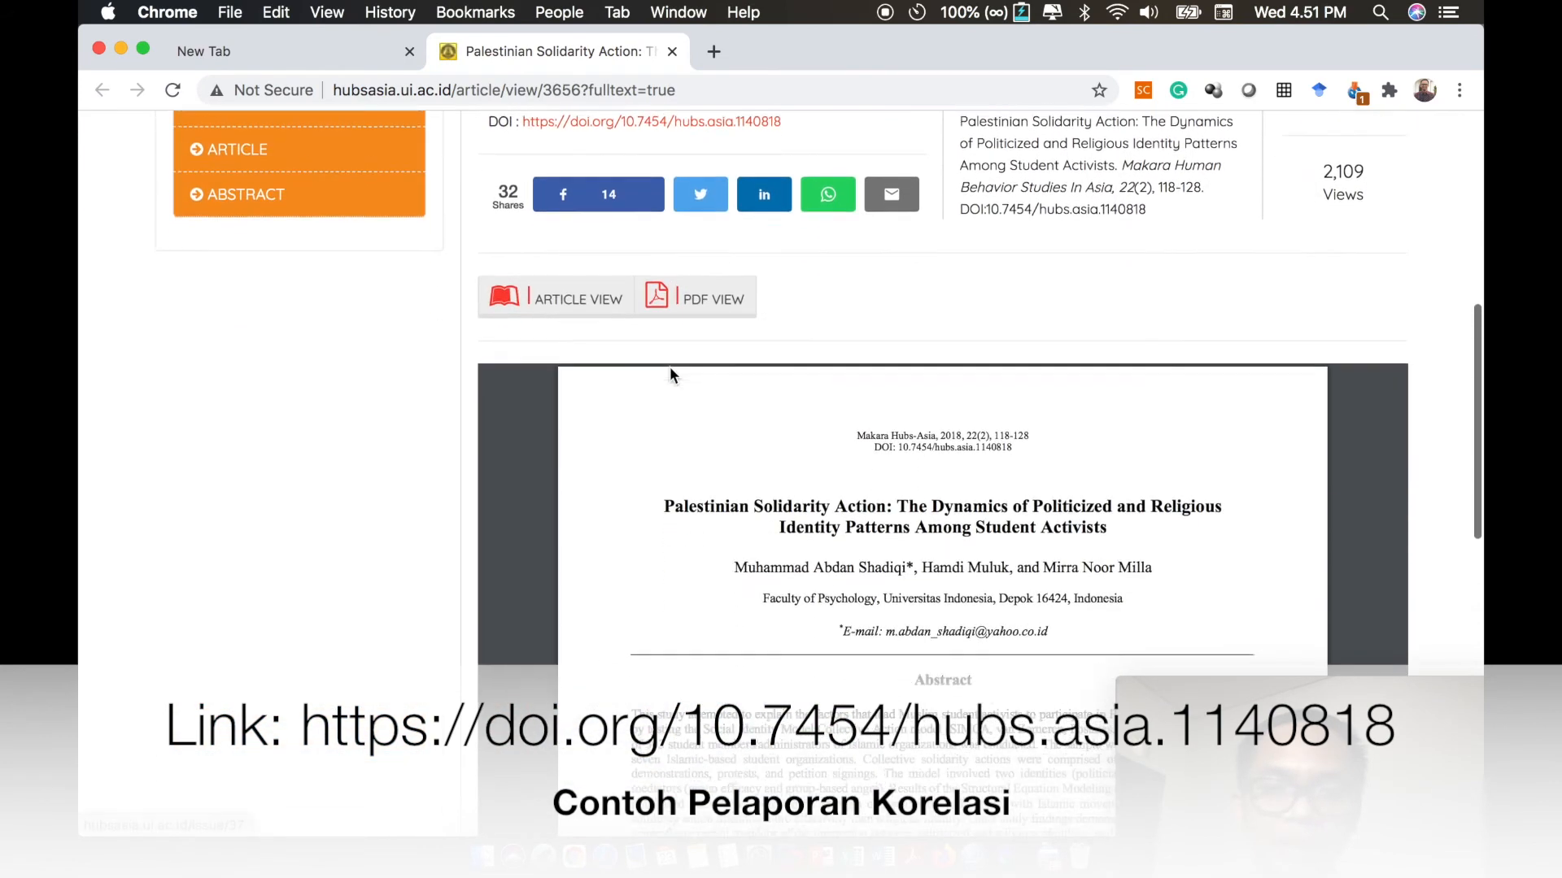
scroll(808, 358, "up", 3)
scroll(785, 409, "down", 10)
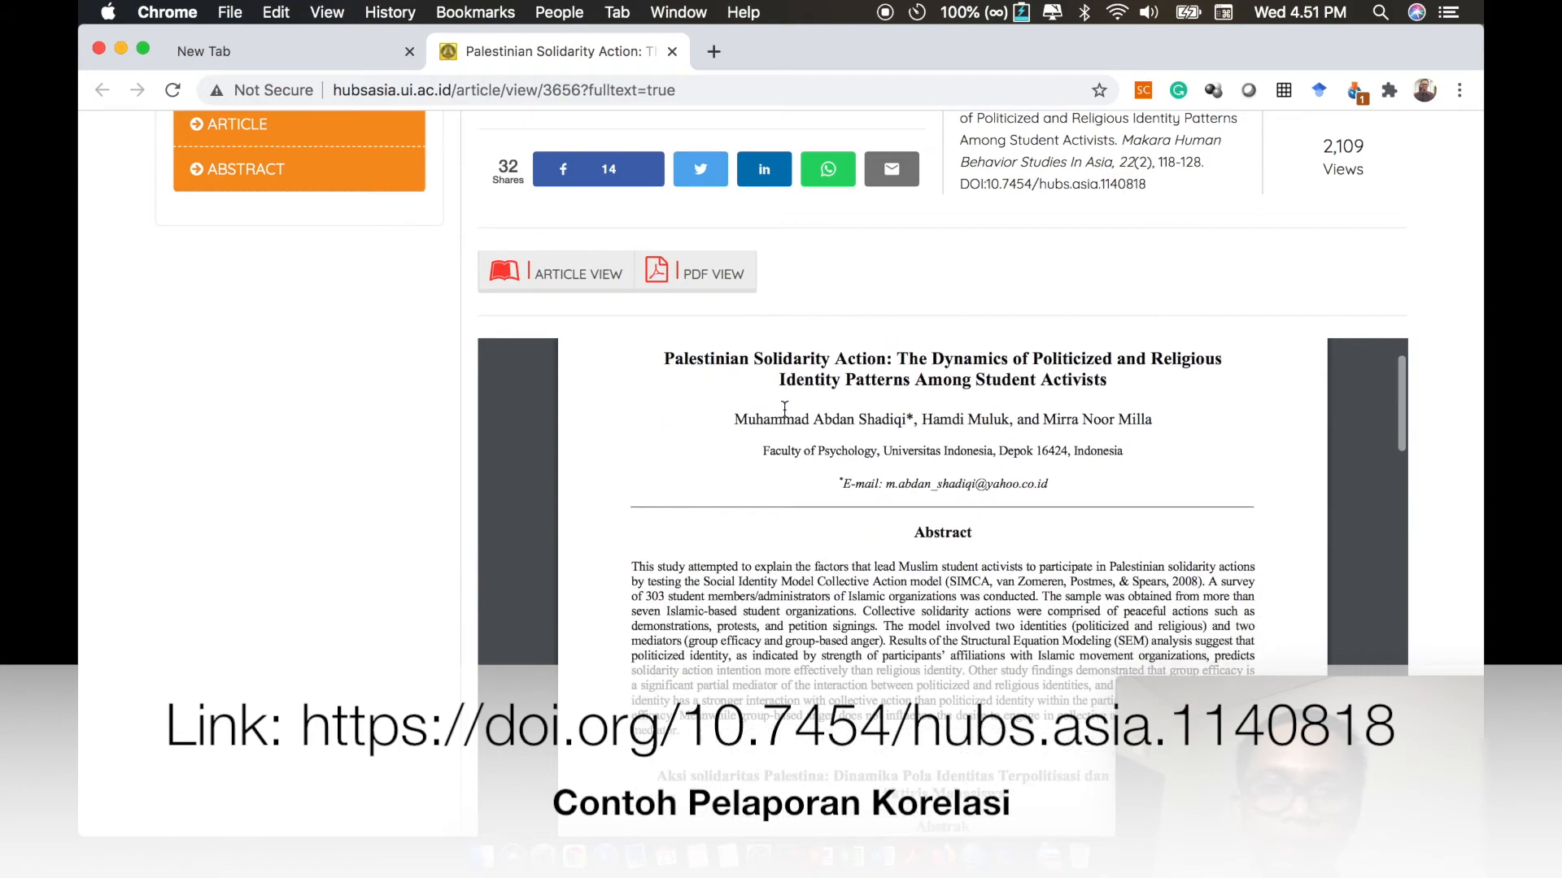
scroll(785, 408, "down", 8)
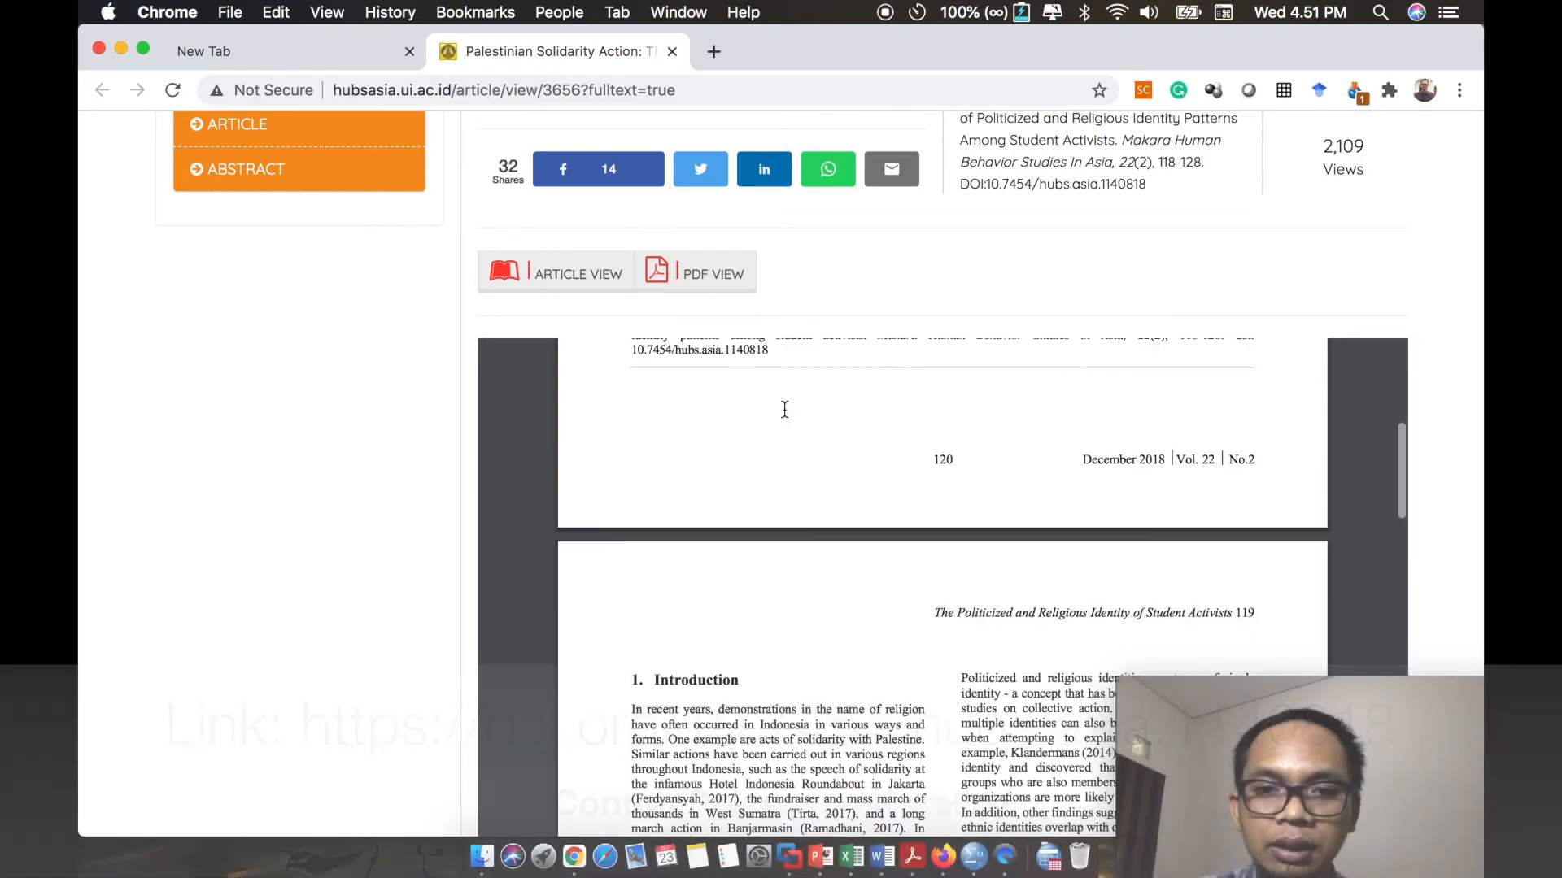
scroll(410, 476, "down", 2)
scroll(410, 476, "down", 4)
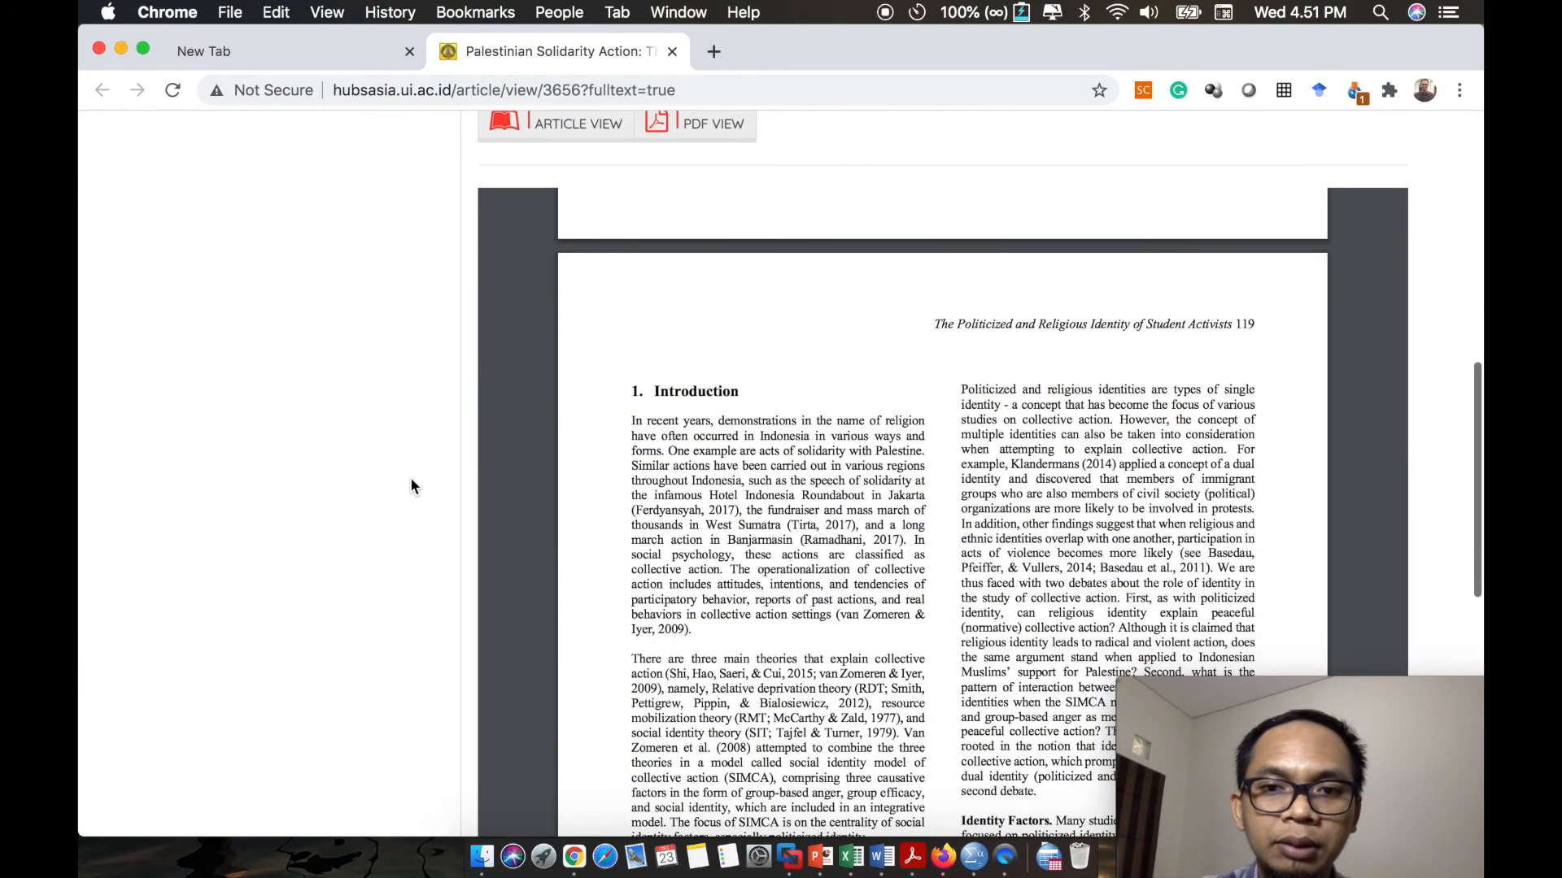
scroll(838, 522, "down", 10)
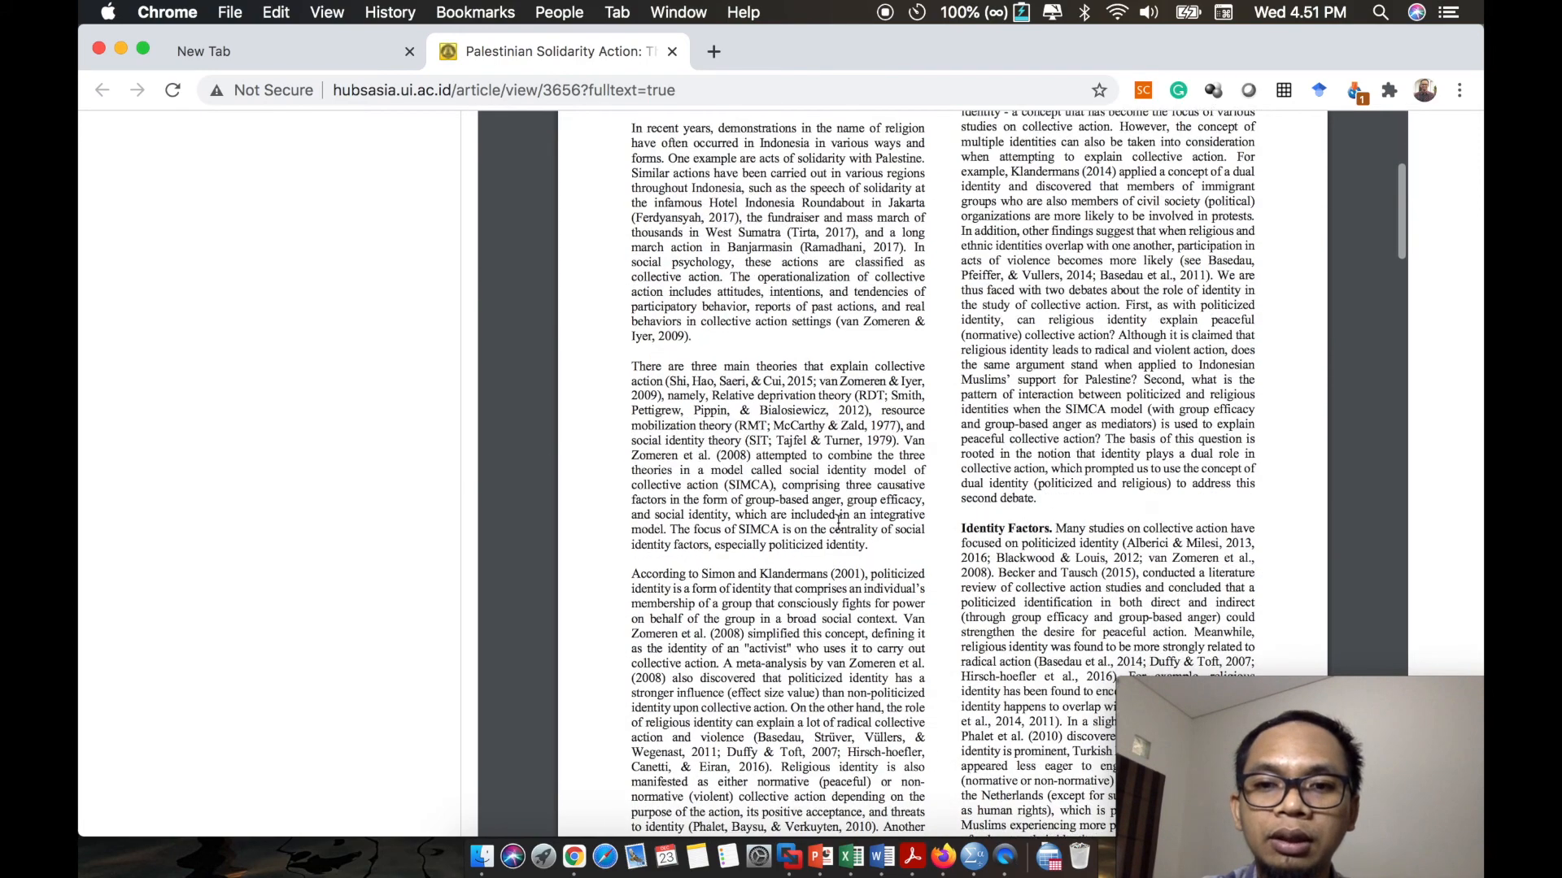
scroll(838, 522, "down", 15)
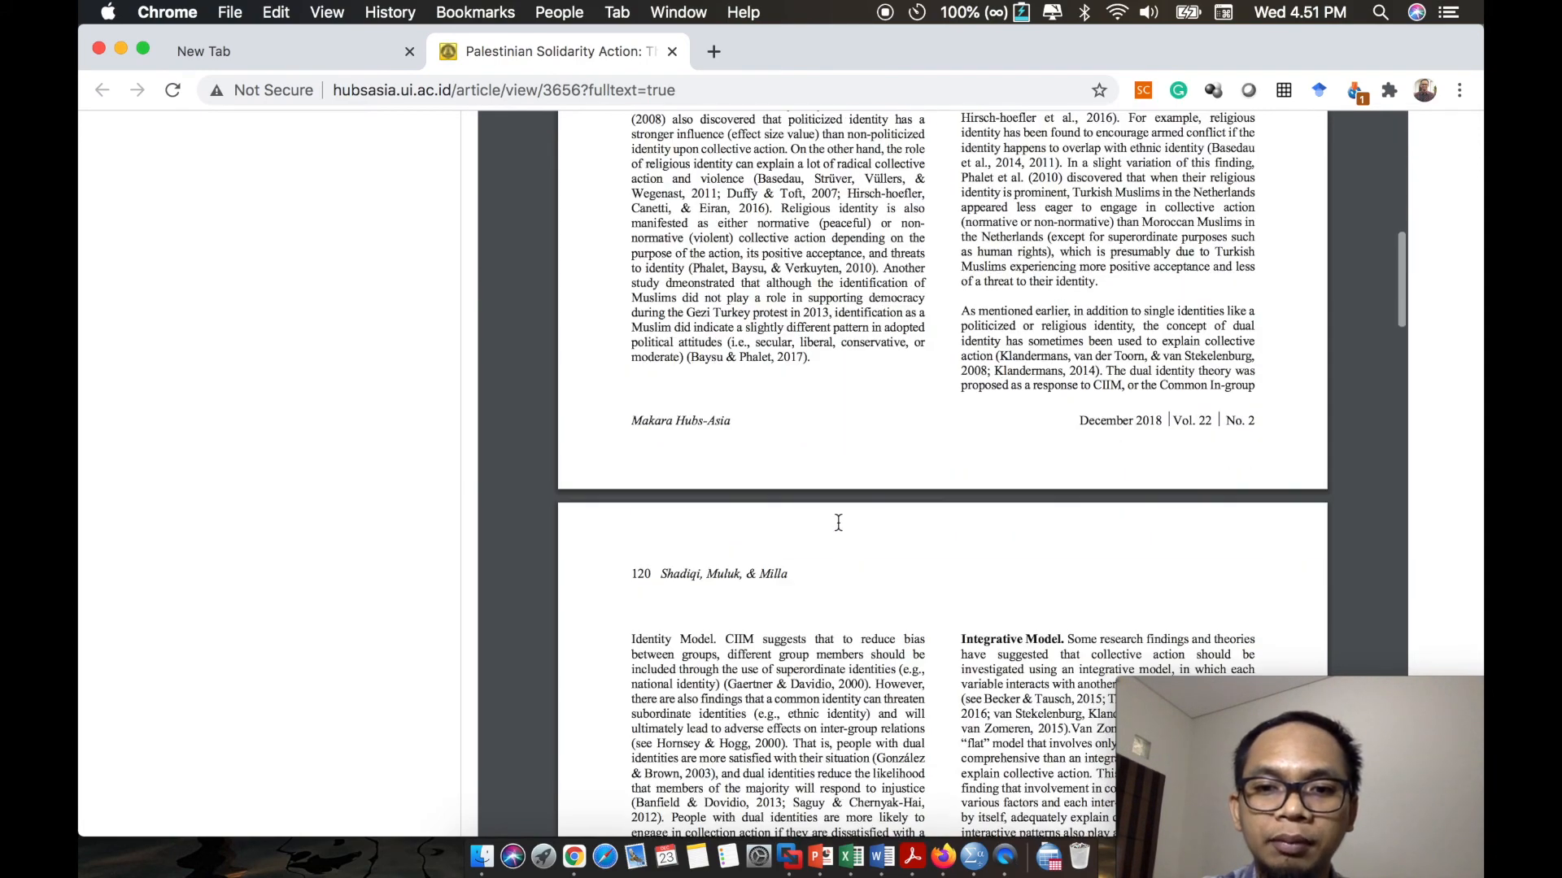
scroll(838, 522, "down", 4)
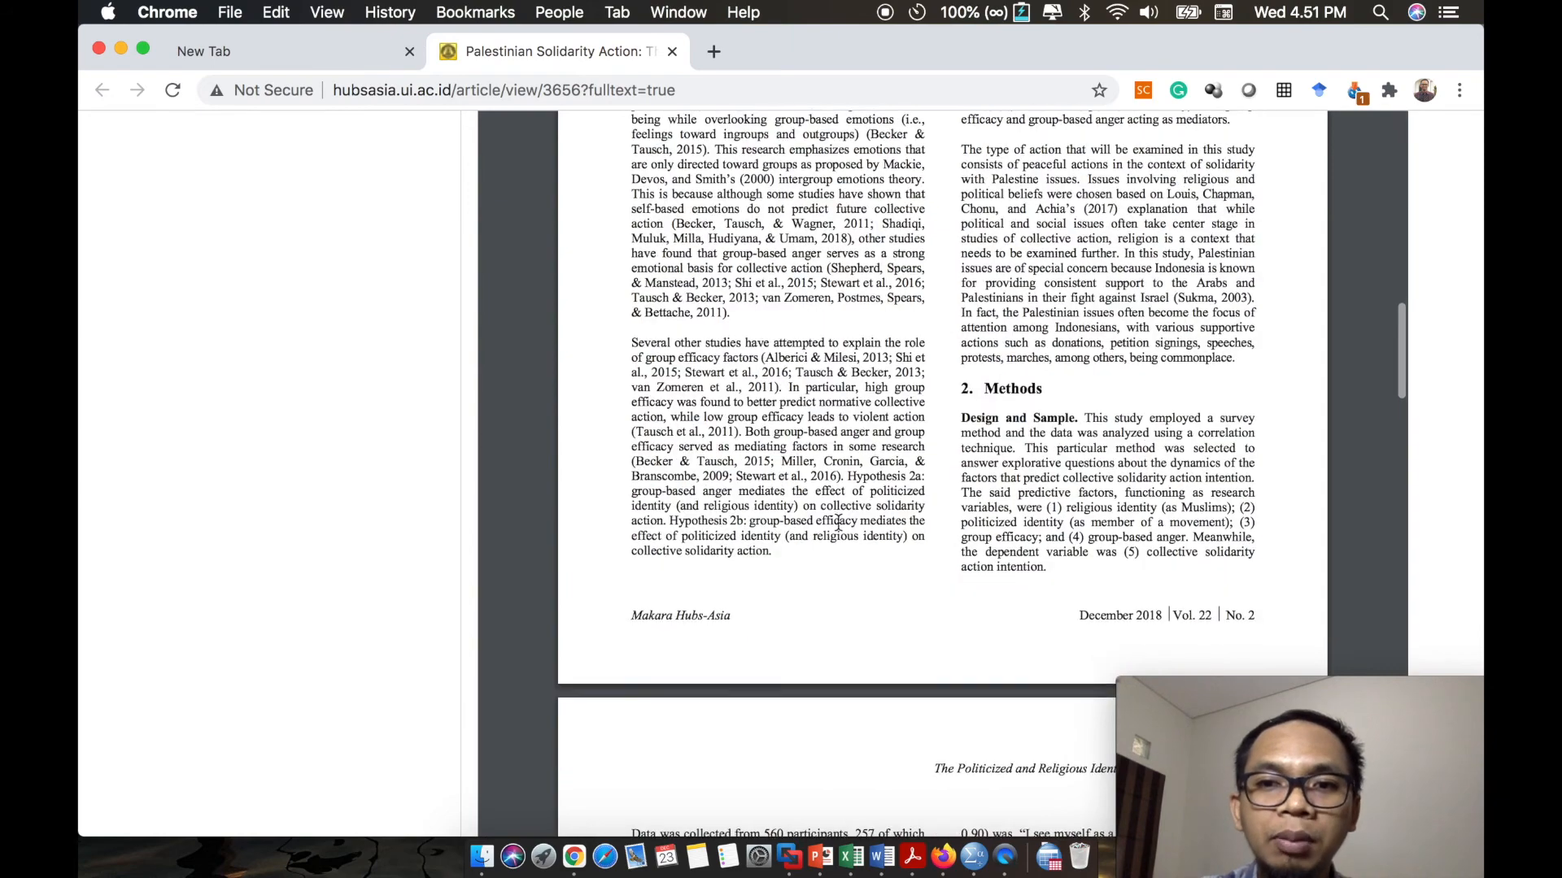
scroll(838, 522, "down", 5)
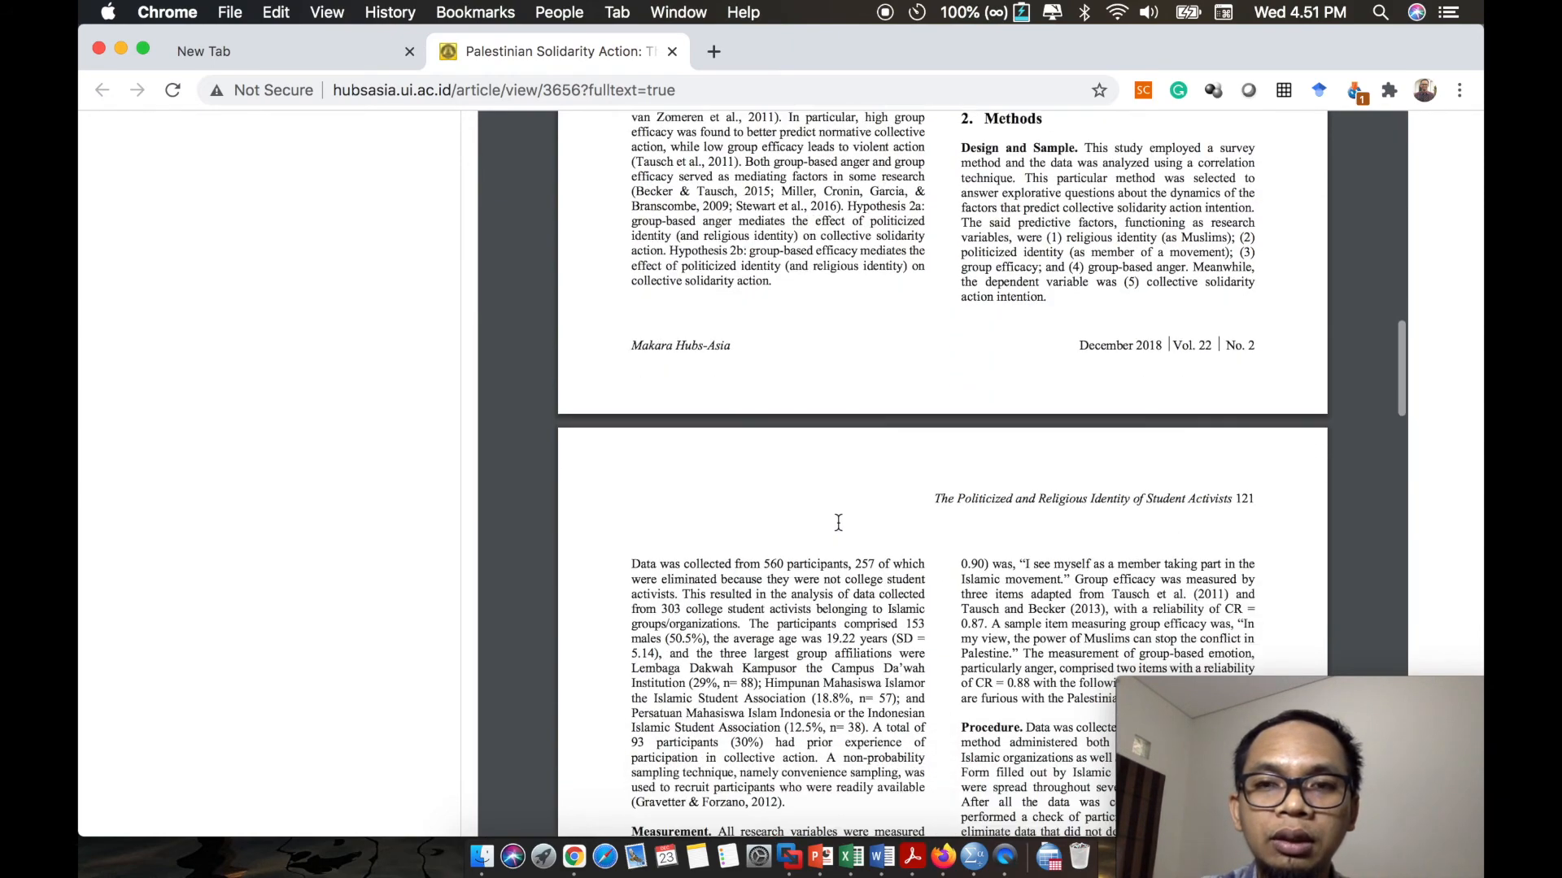
scroll(838, 522, "down", 7)
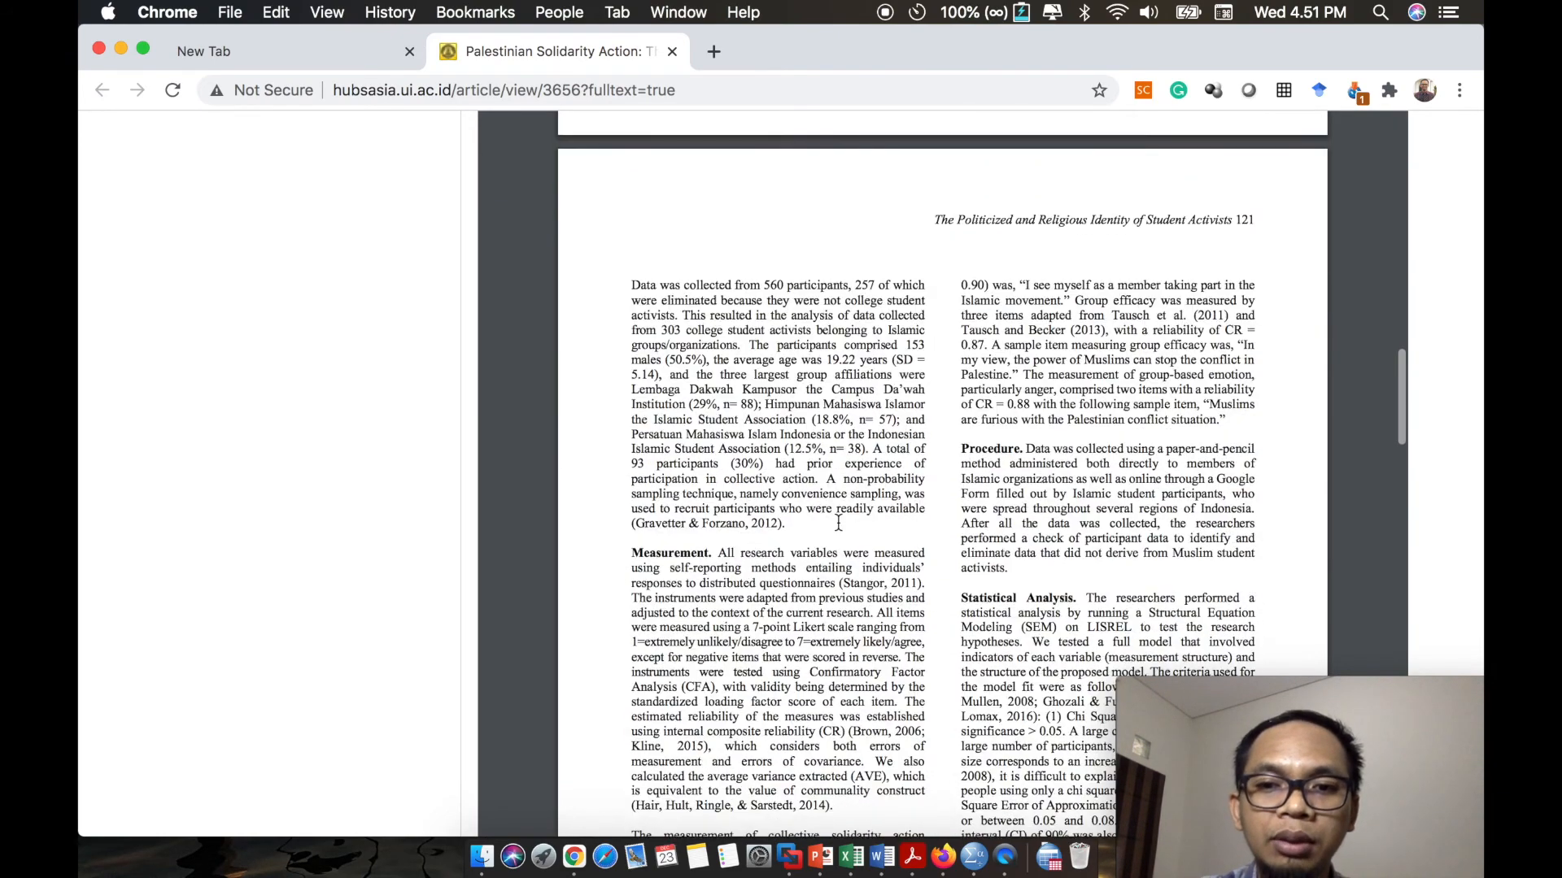
scroll(838, 522, "down", 12)
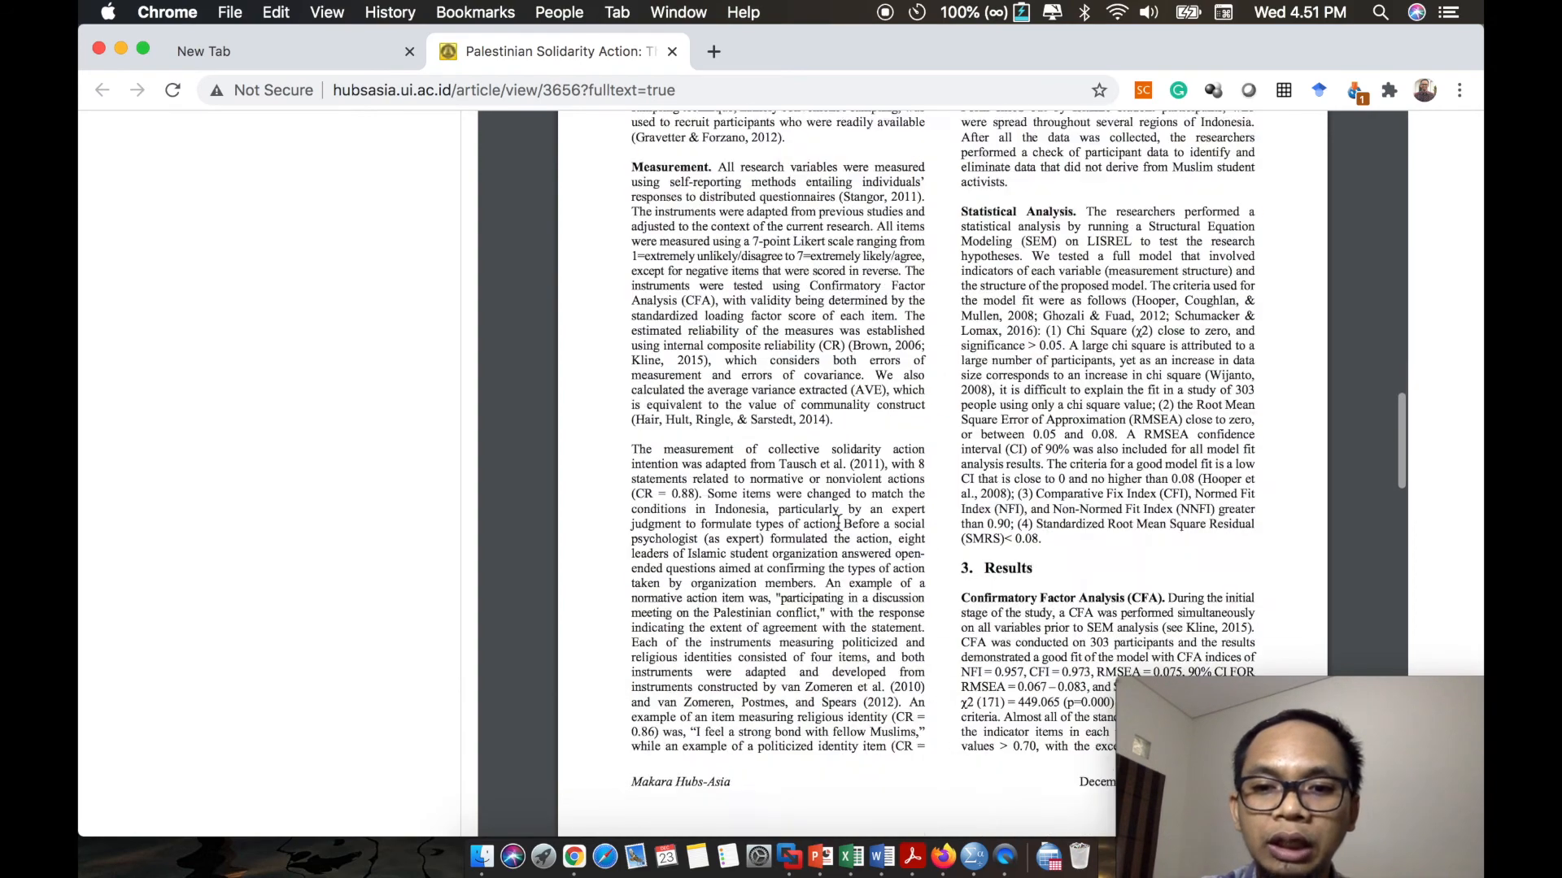
scroll(838, 522, "down", 7)
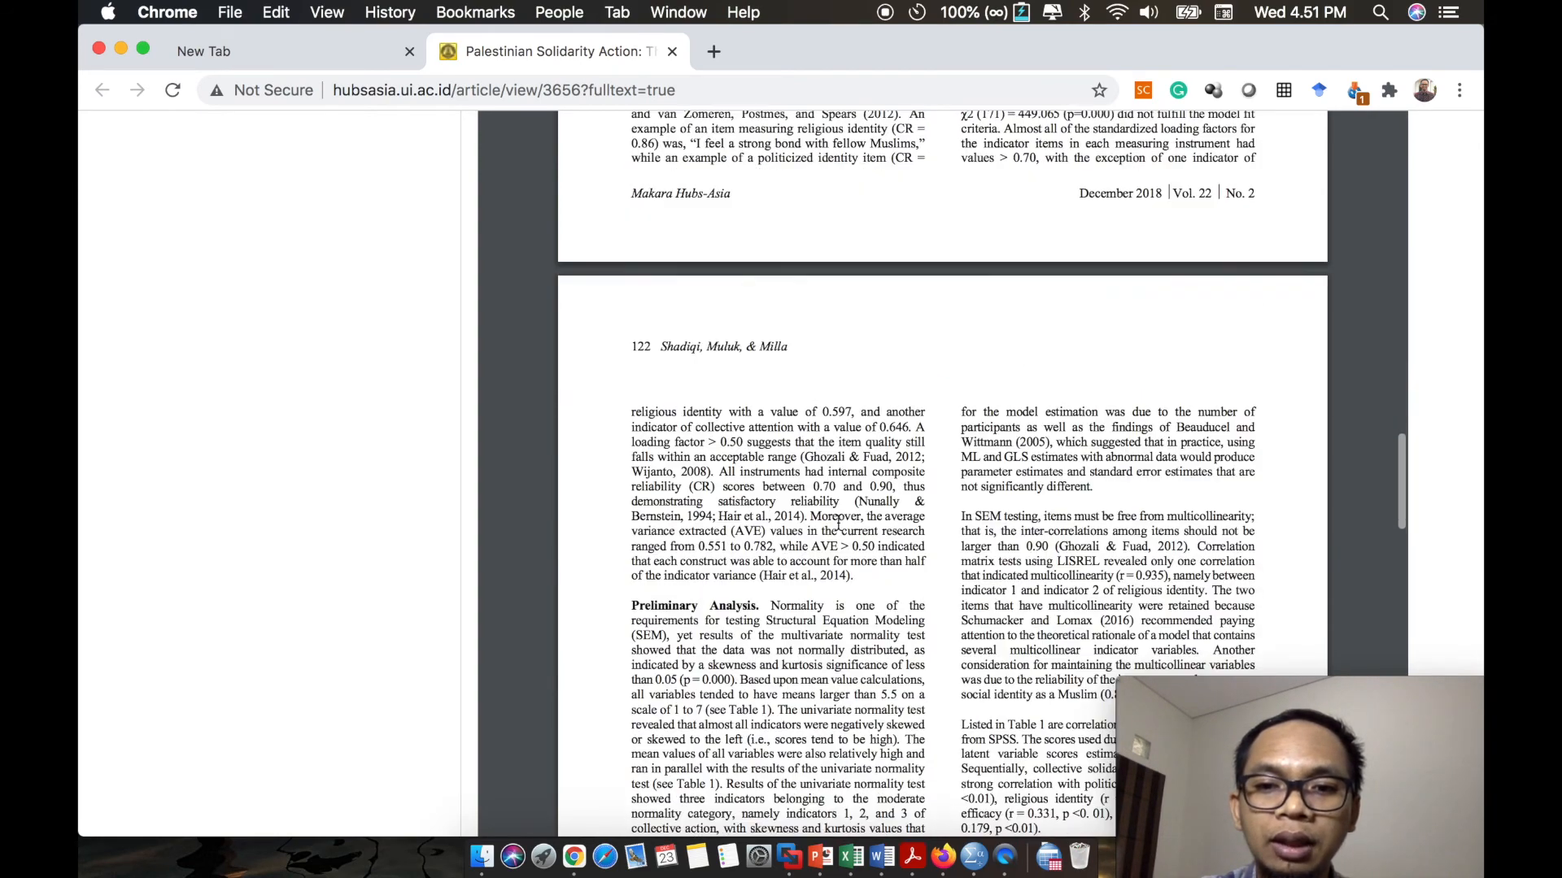
scroll(838, 522, "down", 11)
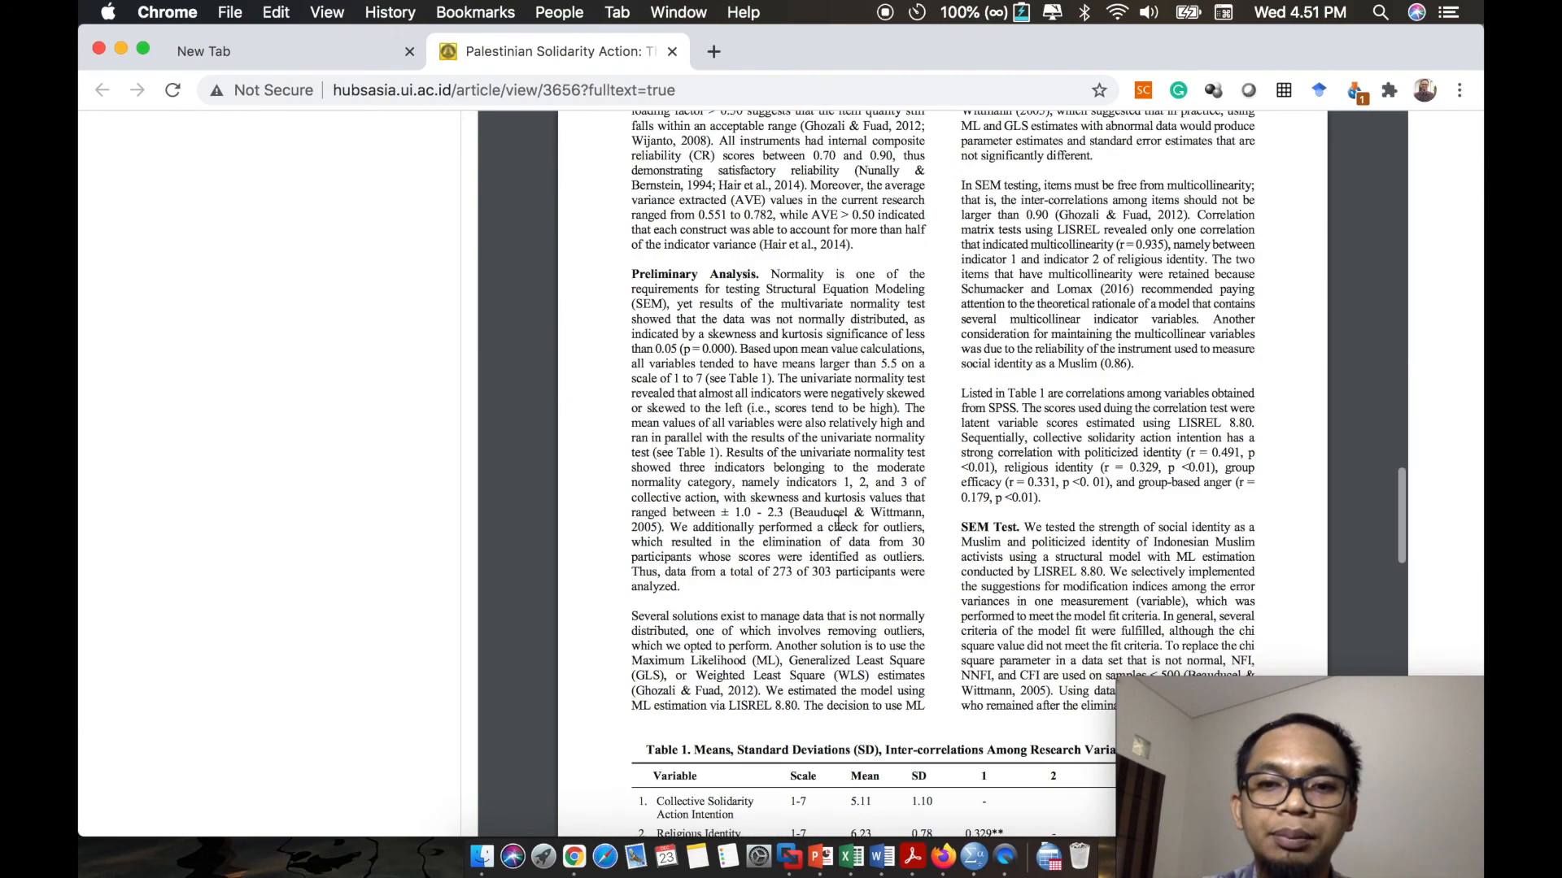
scroll(838, 522, "down", 4)
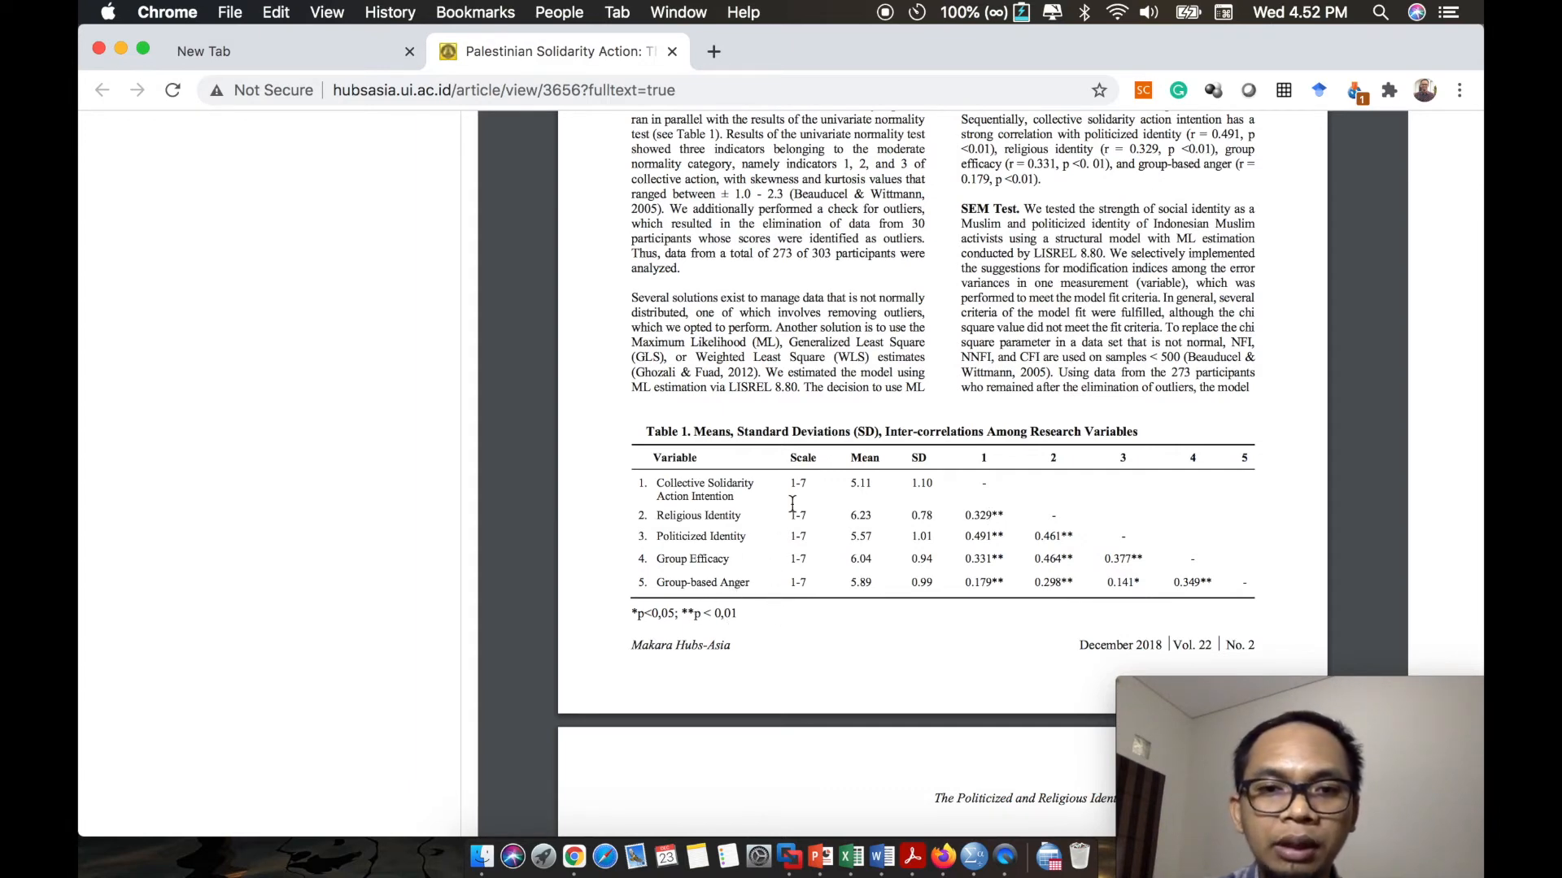
- Compare the article's sentence on collective solidarity action intention and politicized identity with the Politicized Identity row in Table 1
scroll(792, 505, "up", 5)
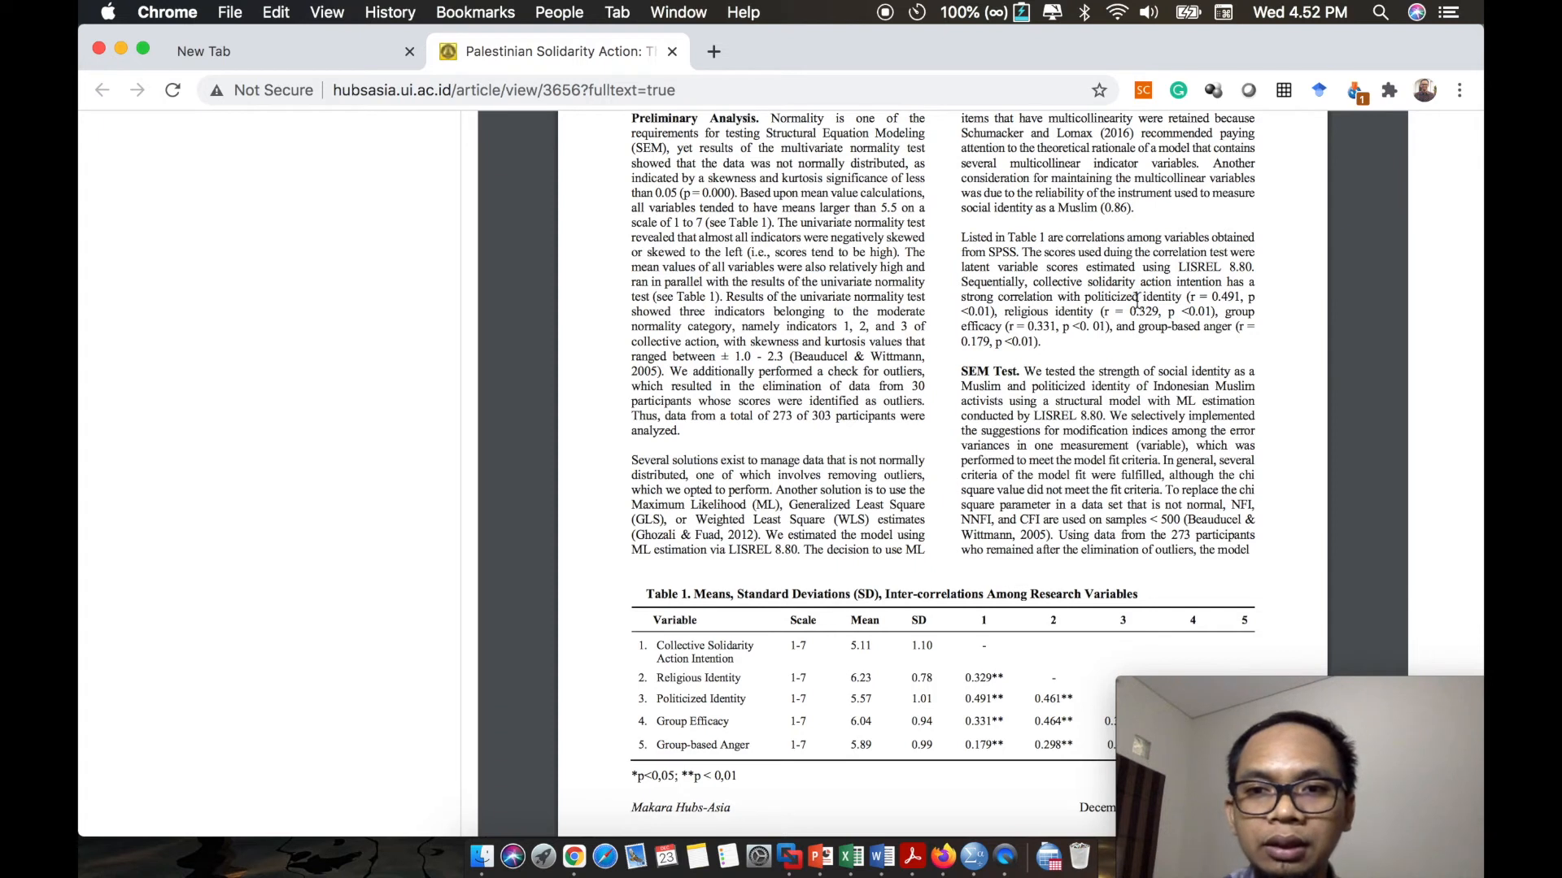
left_click_drag(1034, 283, 996, 311)
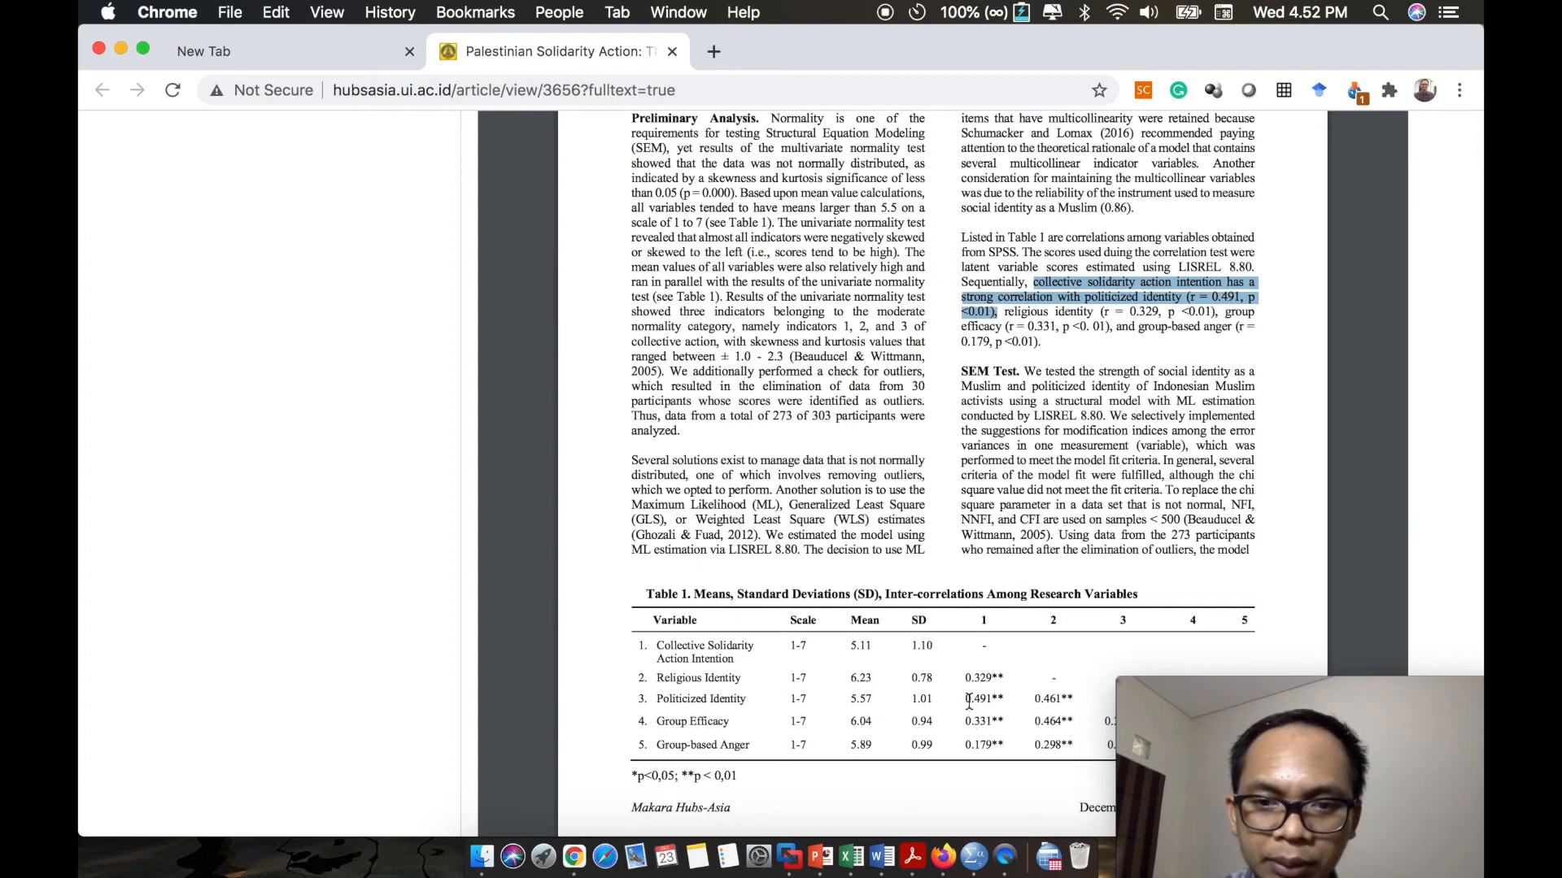
left_click_drag(966, 700, 994, 700)
left_click_drag(648, 700, 997, 700)
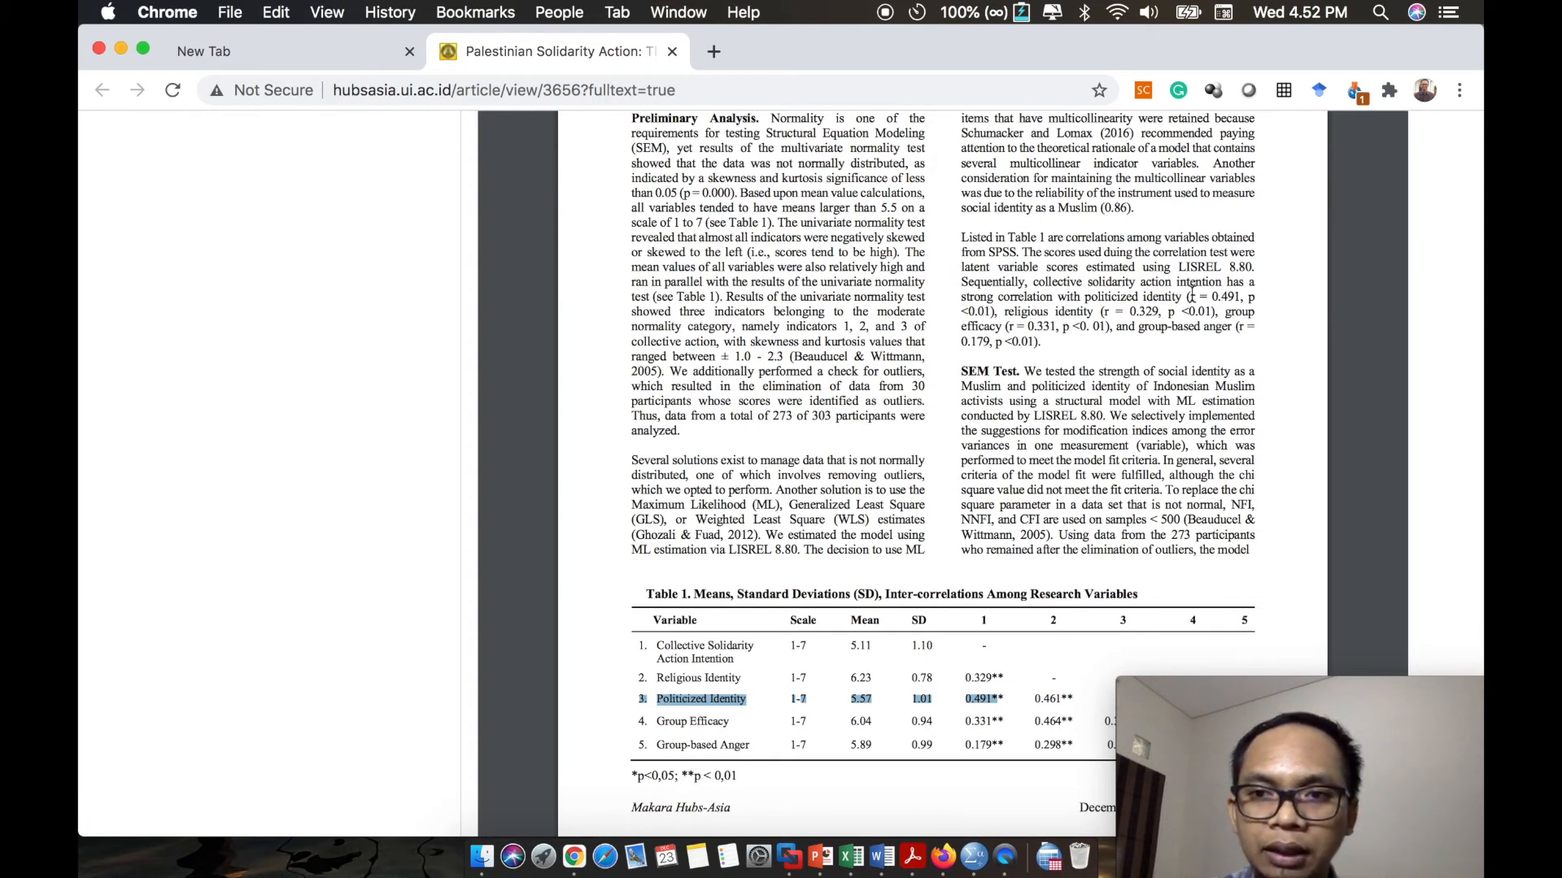
left_click_drag(999, 313, 1031, 284)
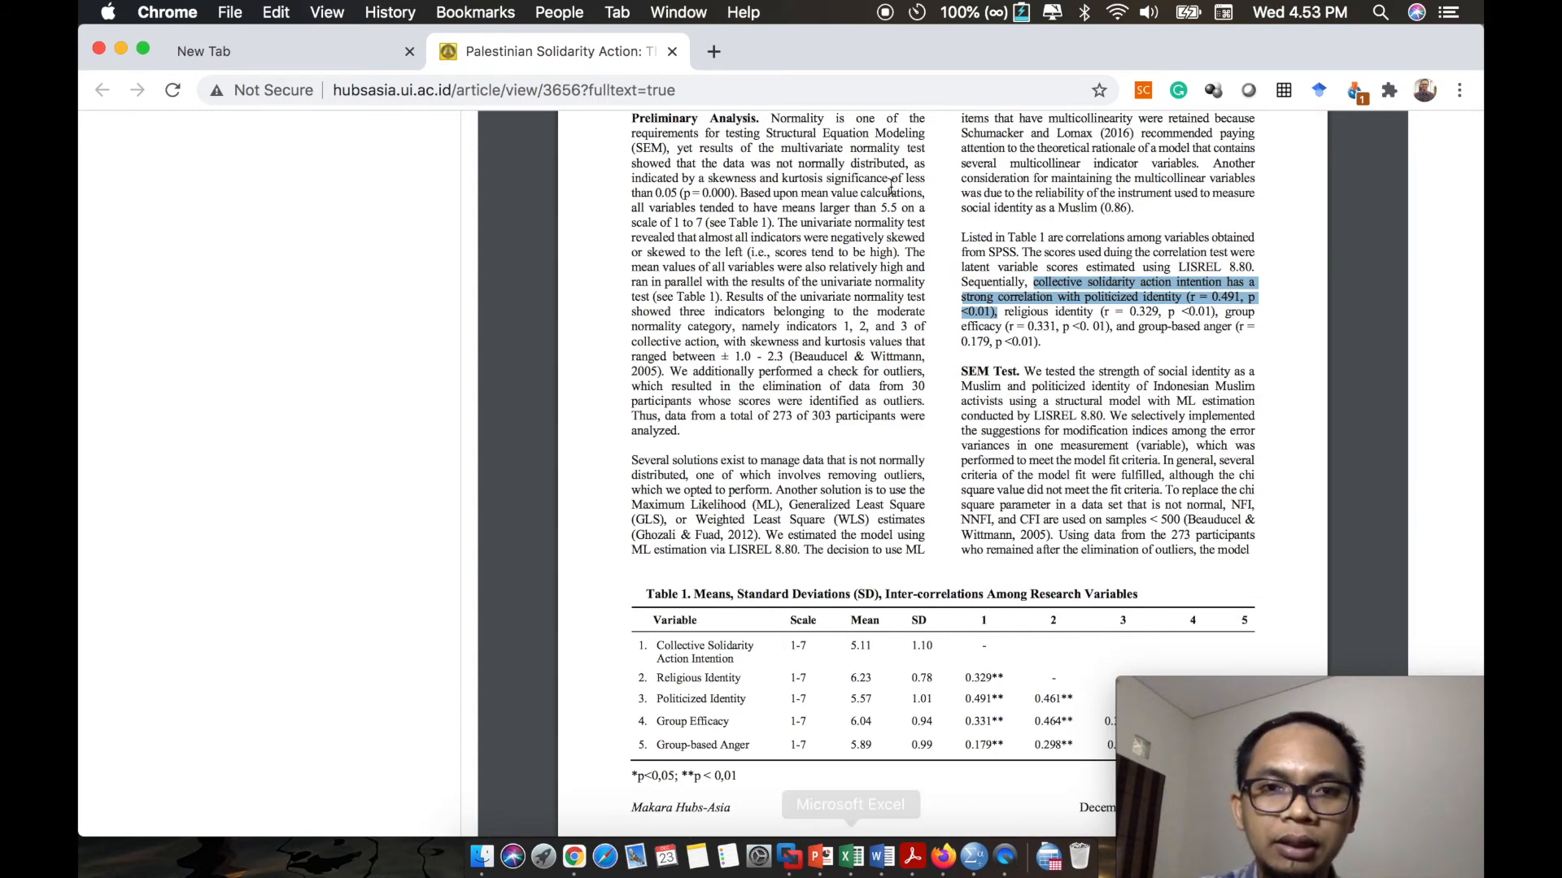
- Switch to the Word document and paste a copy of the second APA report paragraph, the one with p=n.s., below it
left_click_drag(877, 51, 872, 210)
left_click(866, 144)
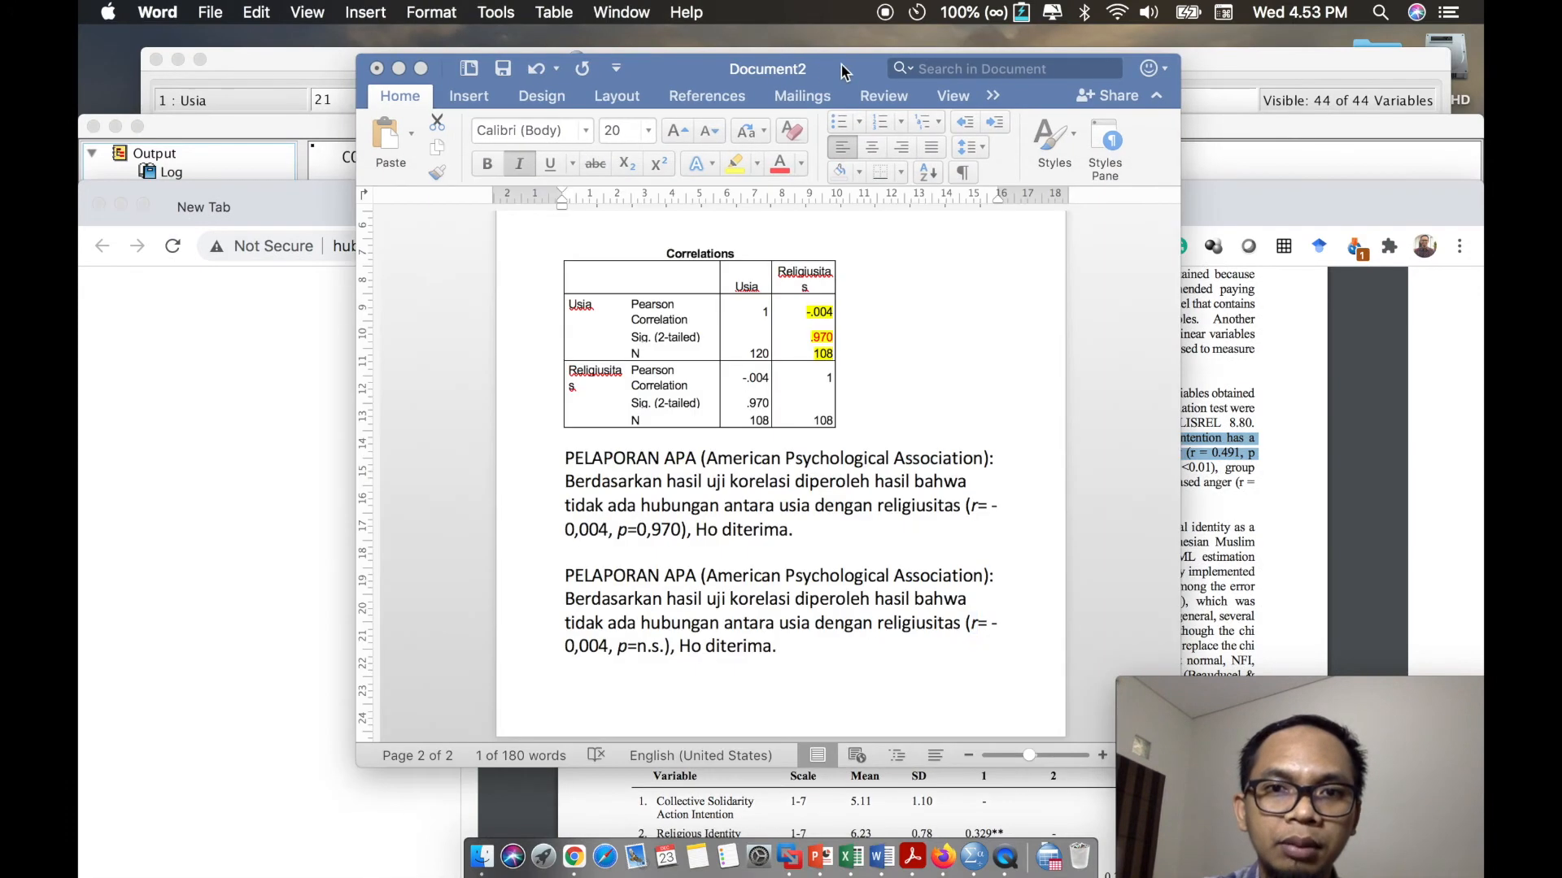
scroll(846, 407, "up", 1)
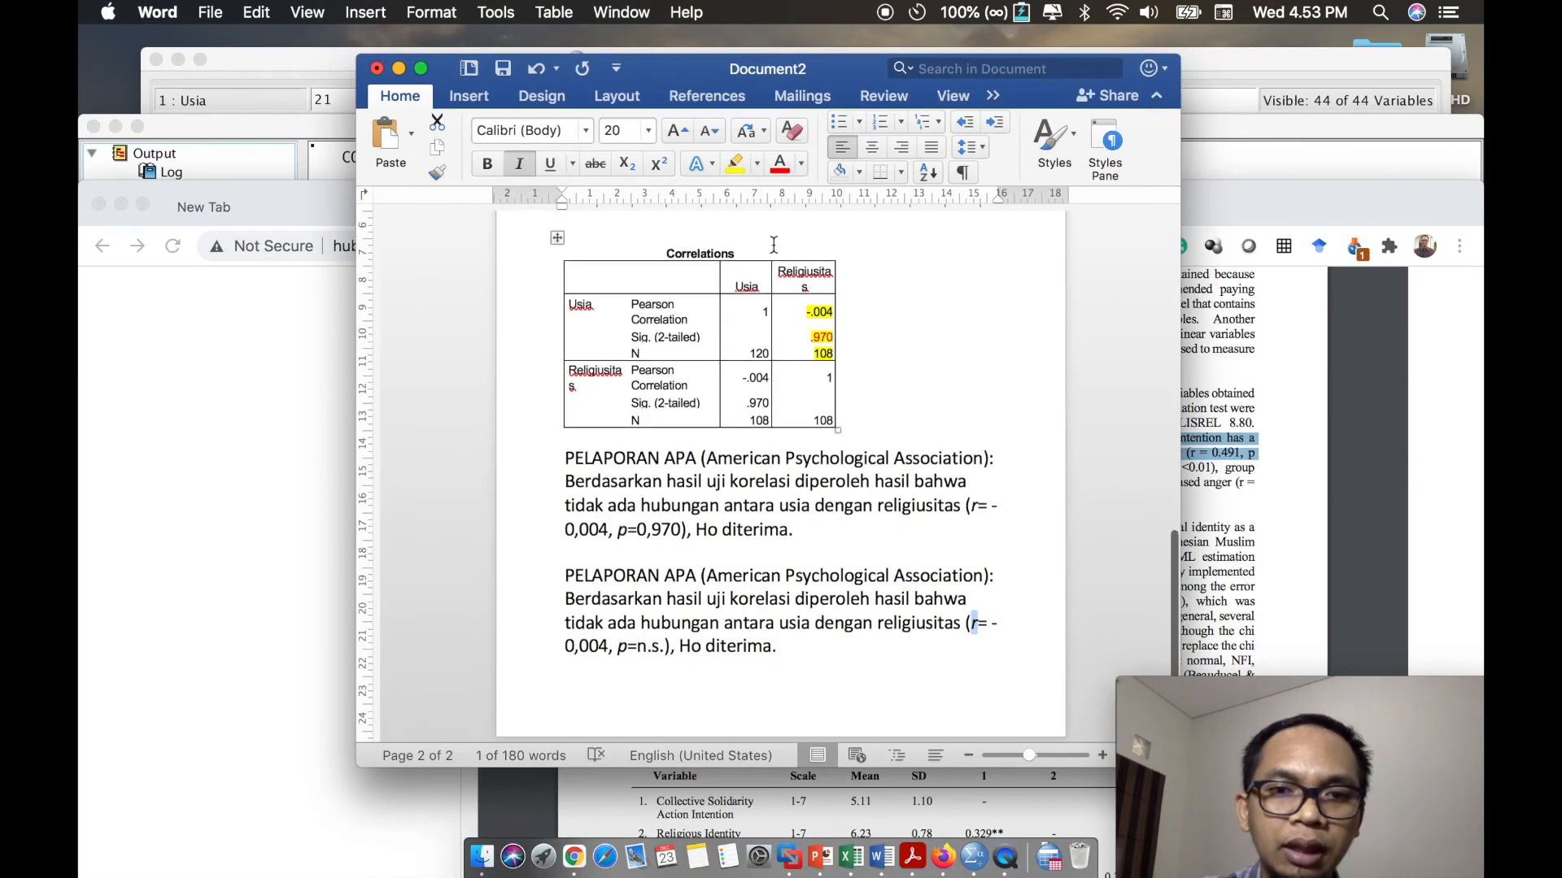
left_click_drag(813, 647, 565, 575)
key("super+c")
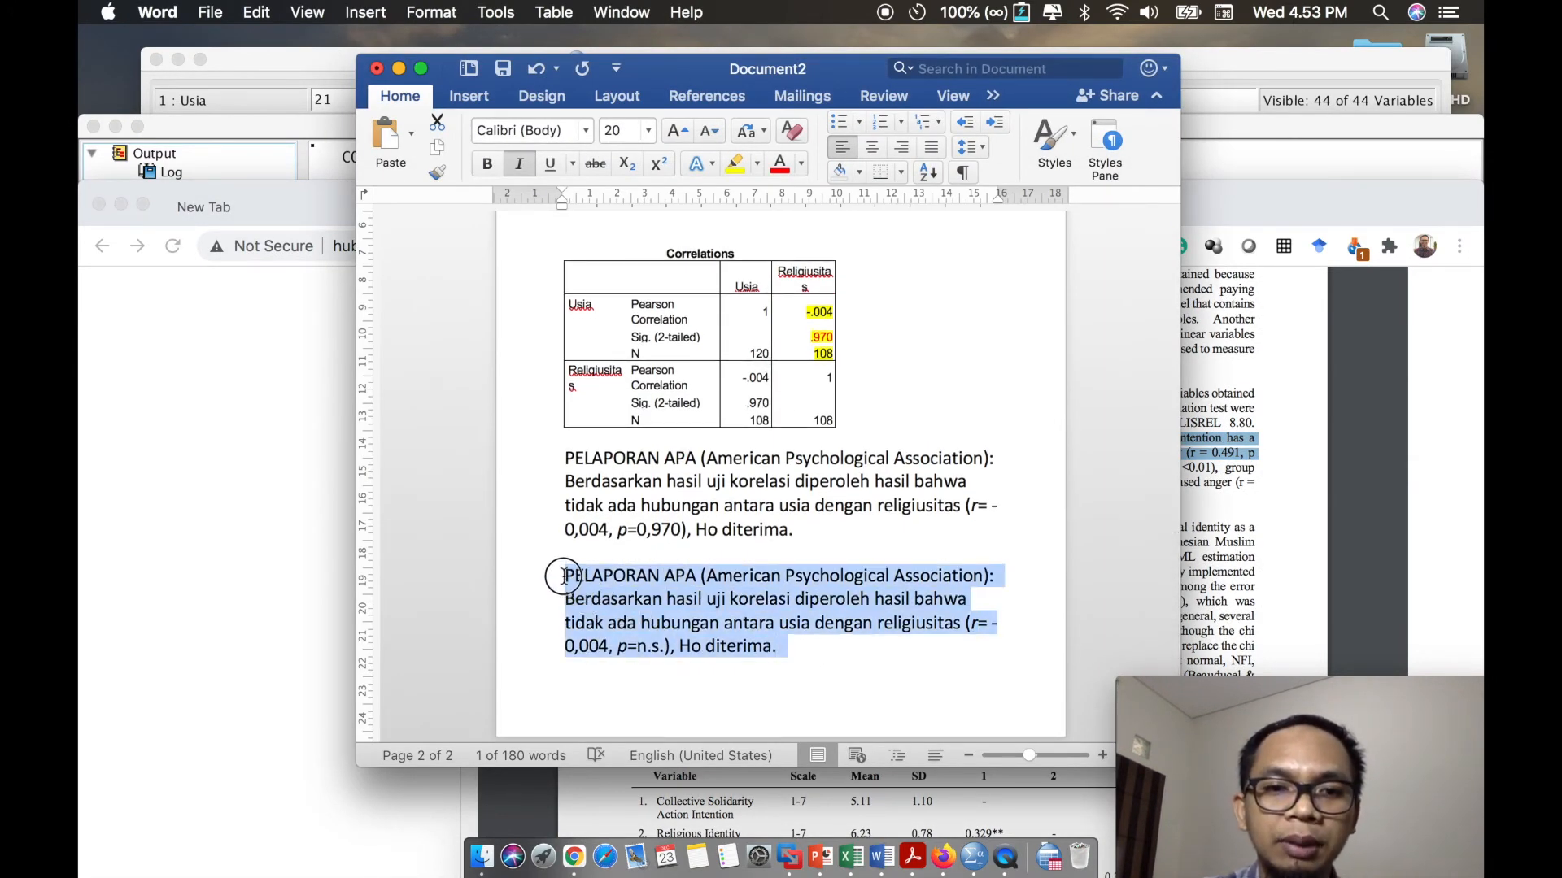
left_click(726, 677)
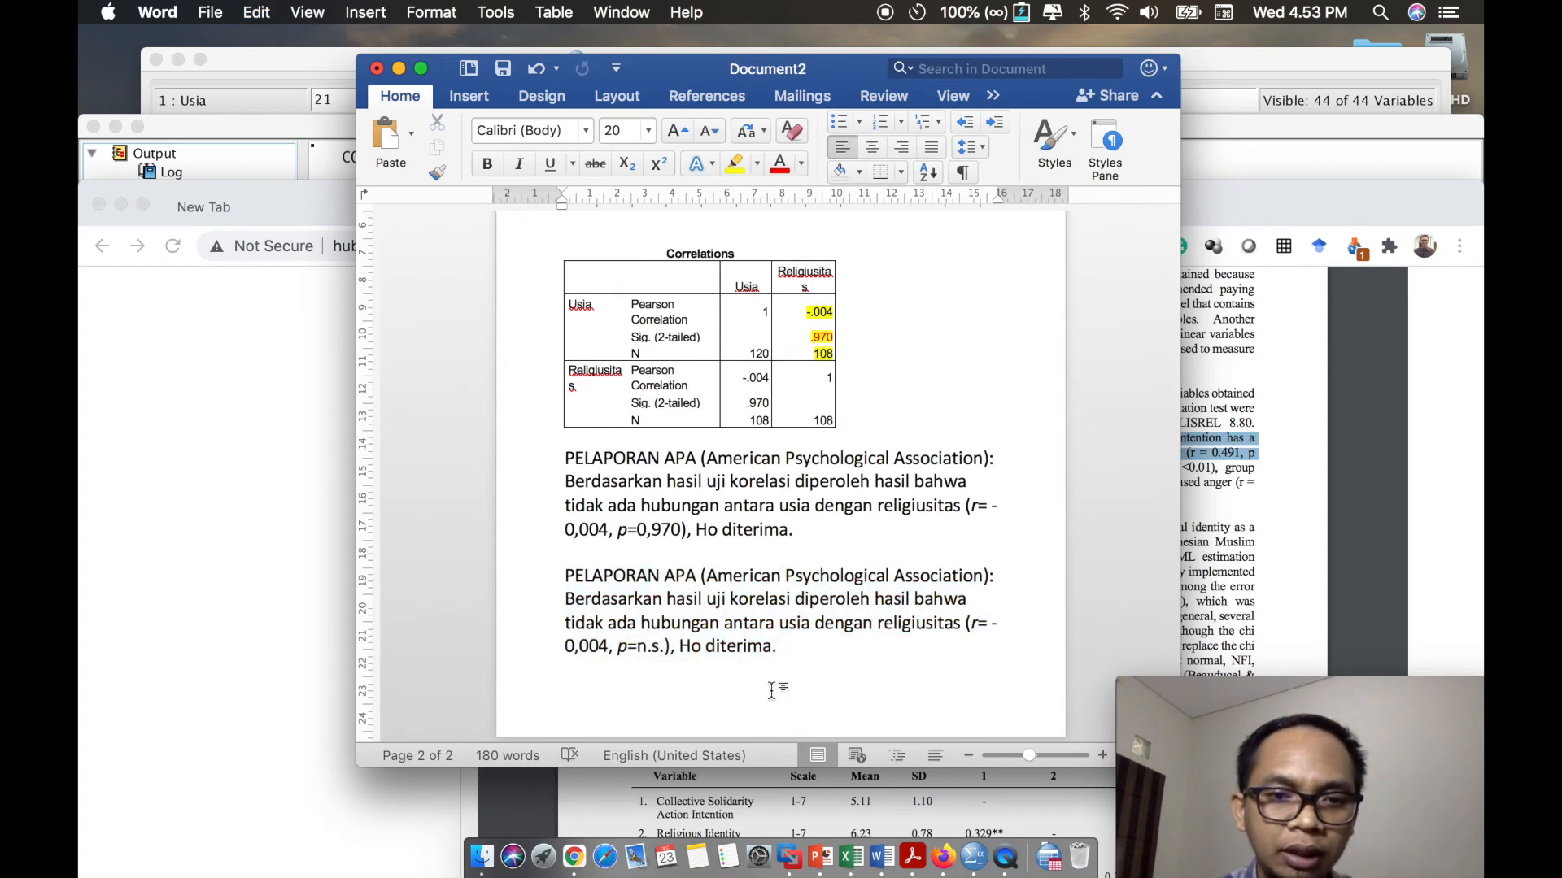
key("super+v")
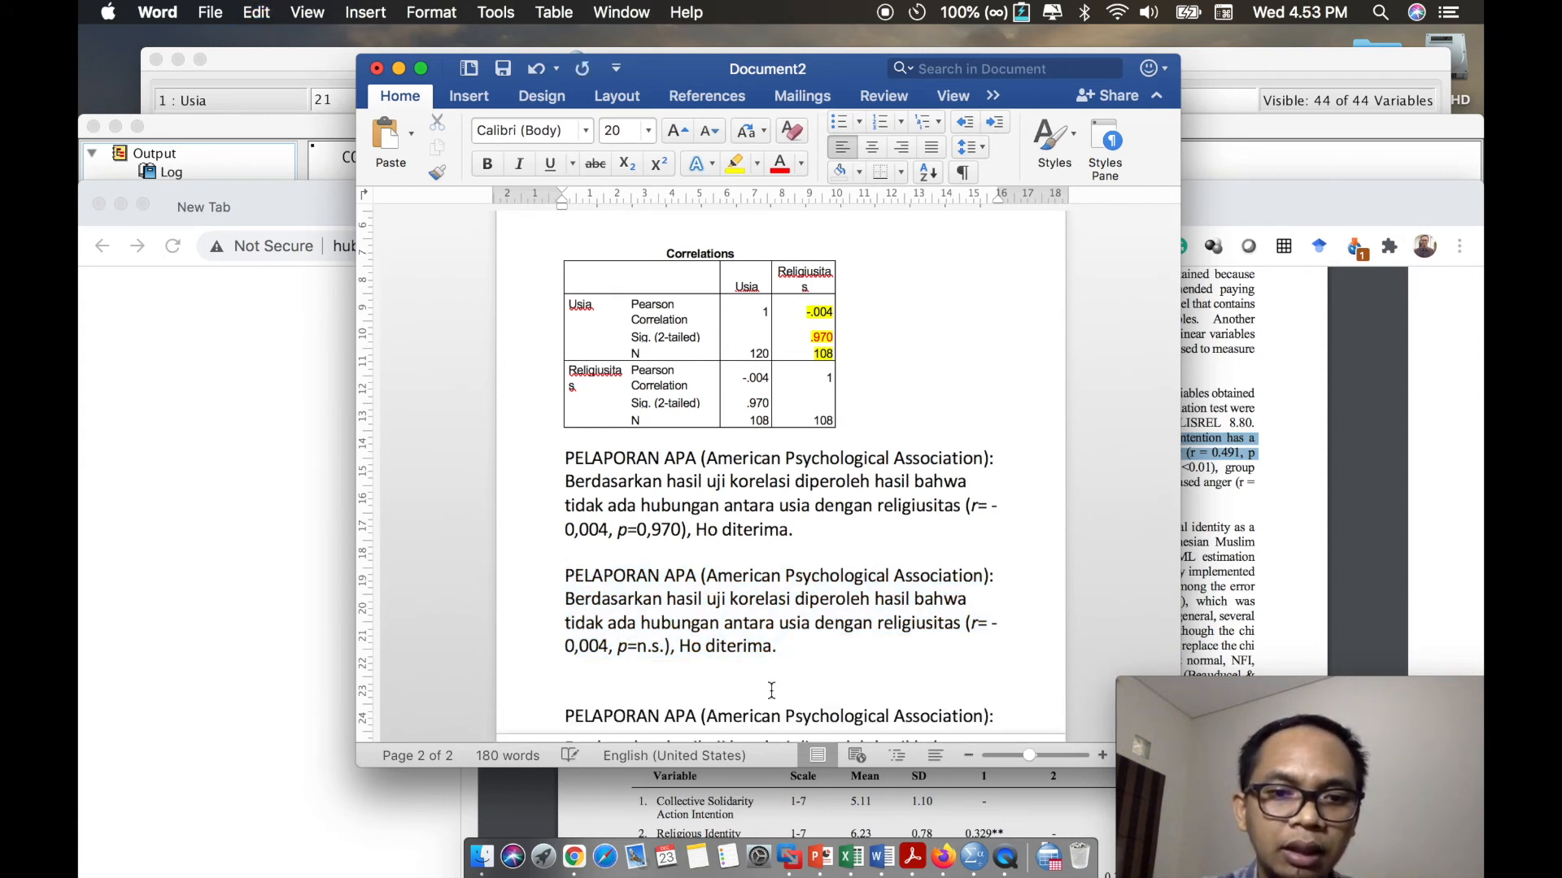
scroll(731, 603, "down", 5)
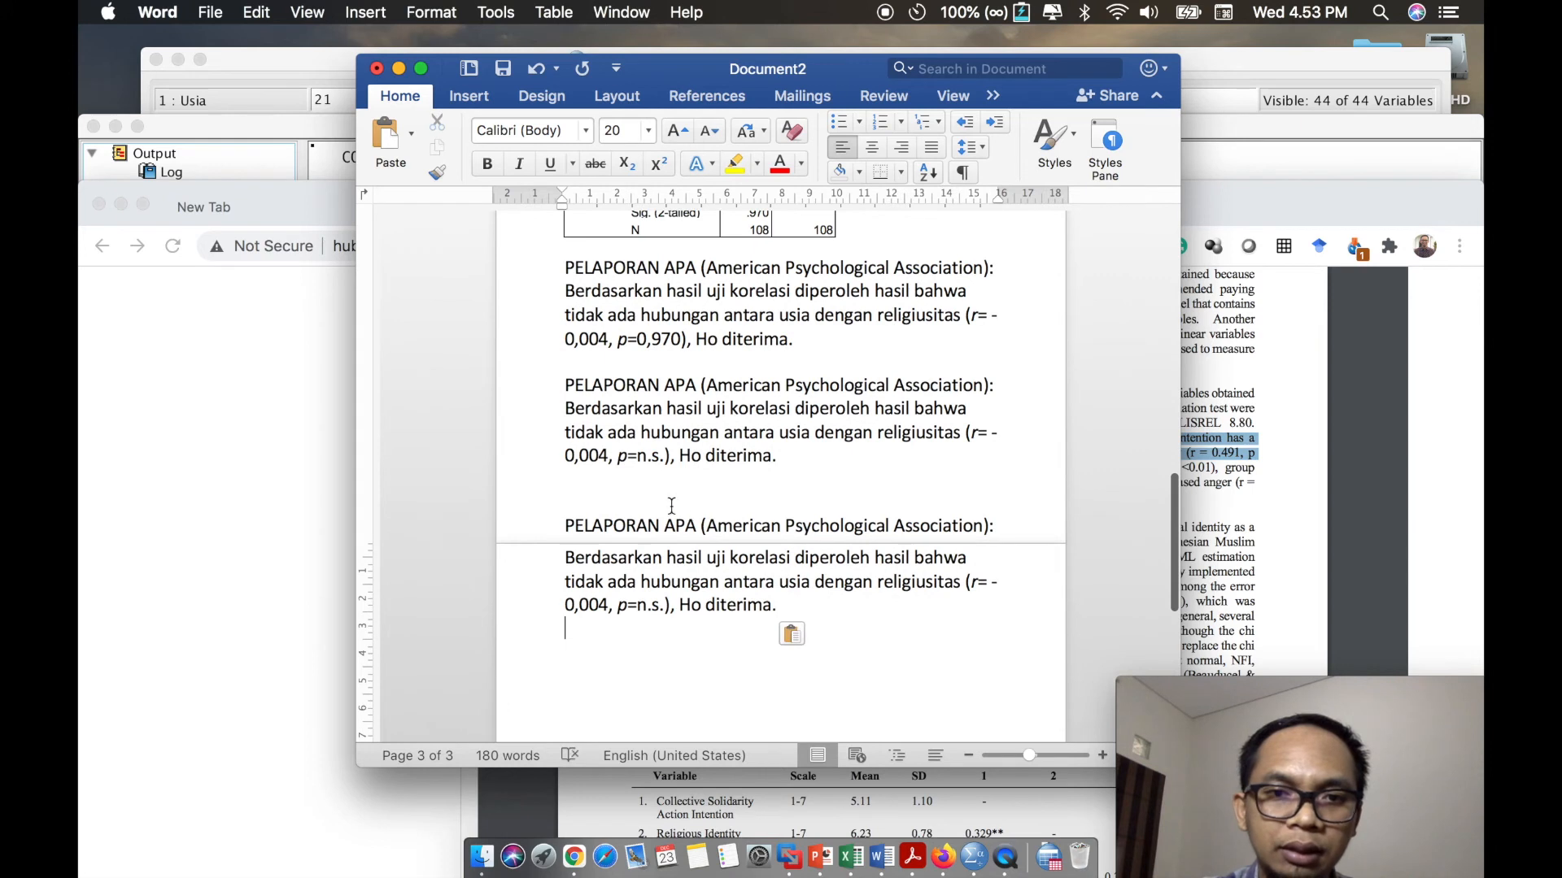
scroll(675, 509, "down", 1)
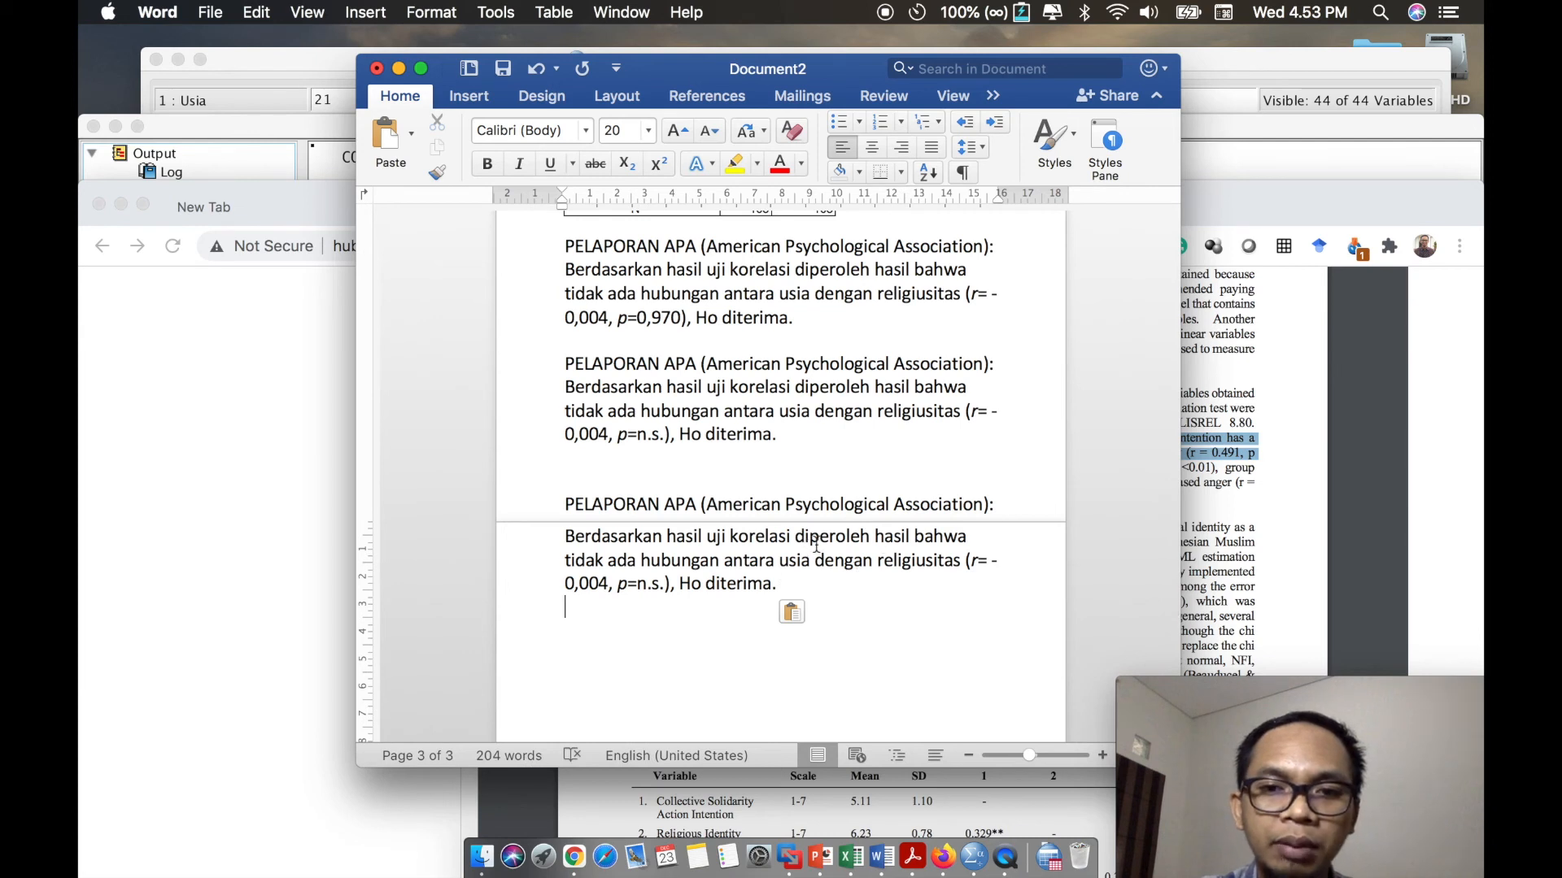
- In the copied report paragraph, remove the word "tidak" and set the correlation value to r= 0,491
double_click(583, 561)
key("BackSpace")
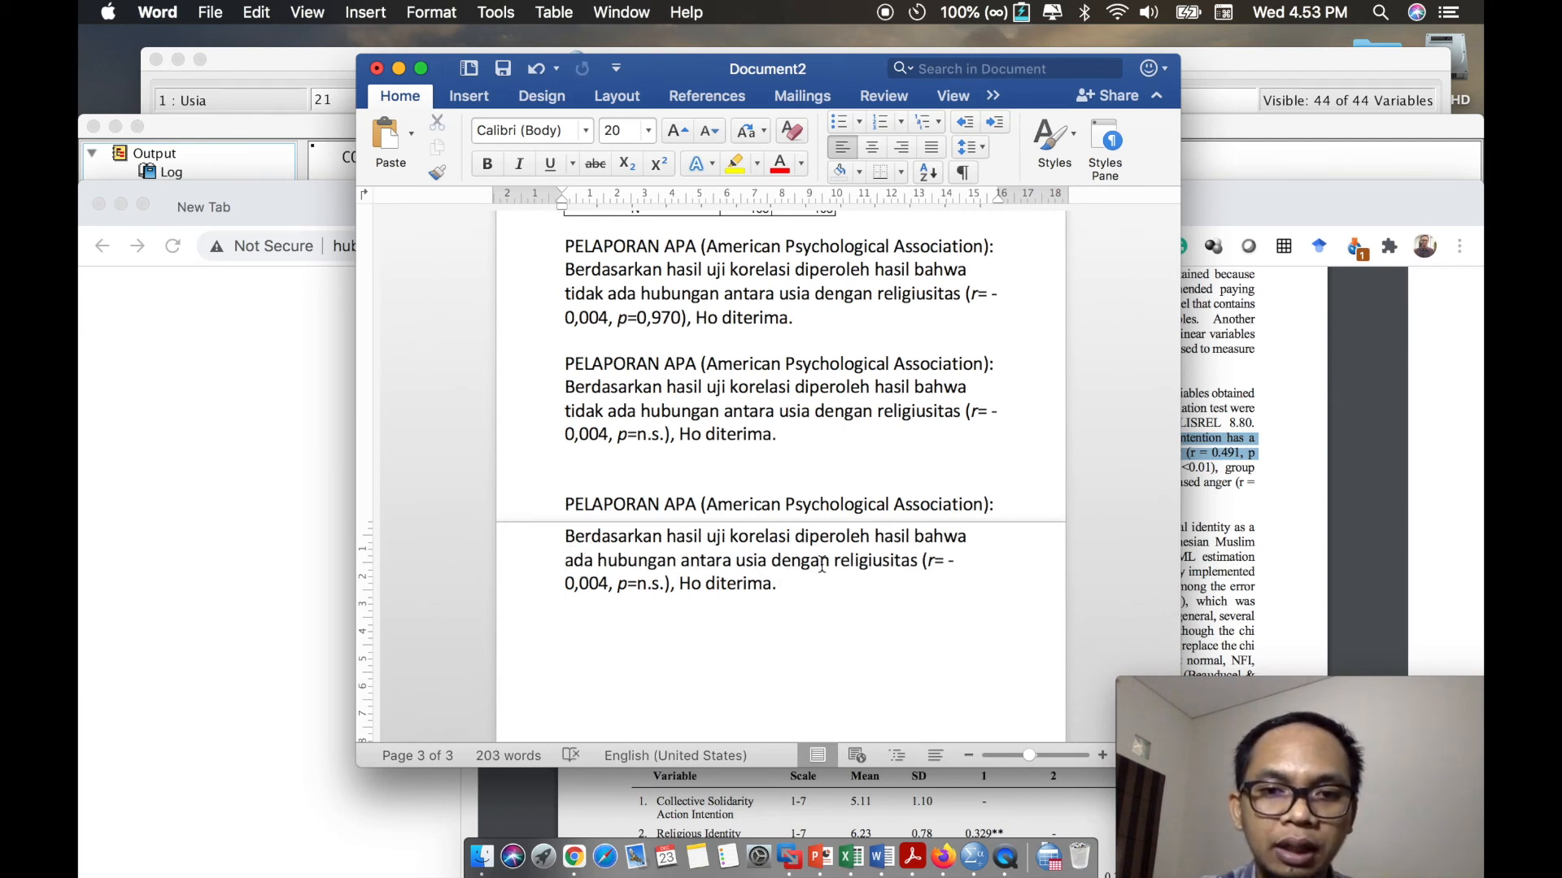
left_click_drag(953, 565, 608, 583)
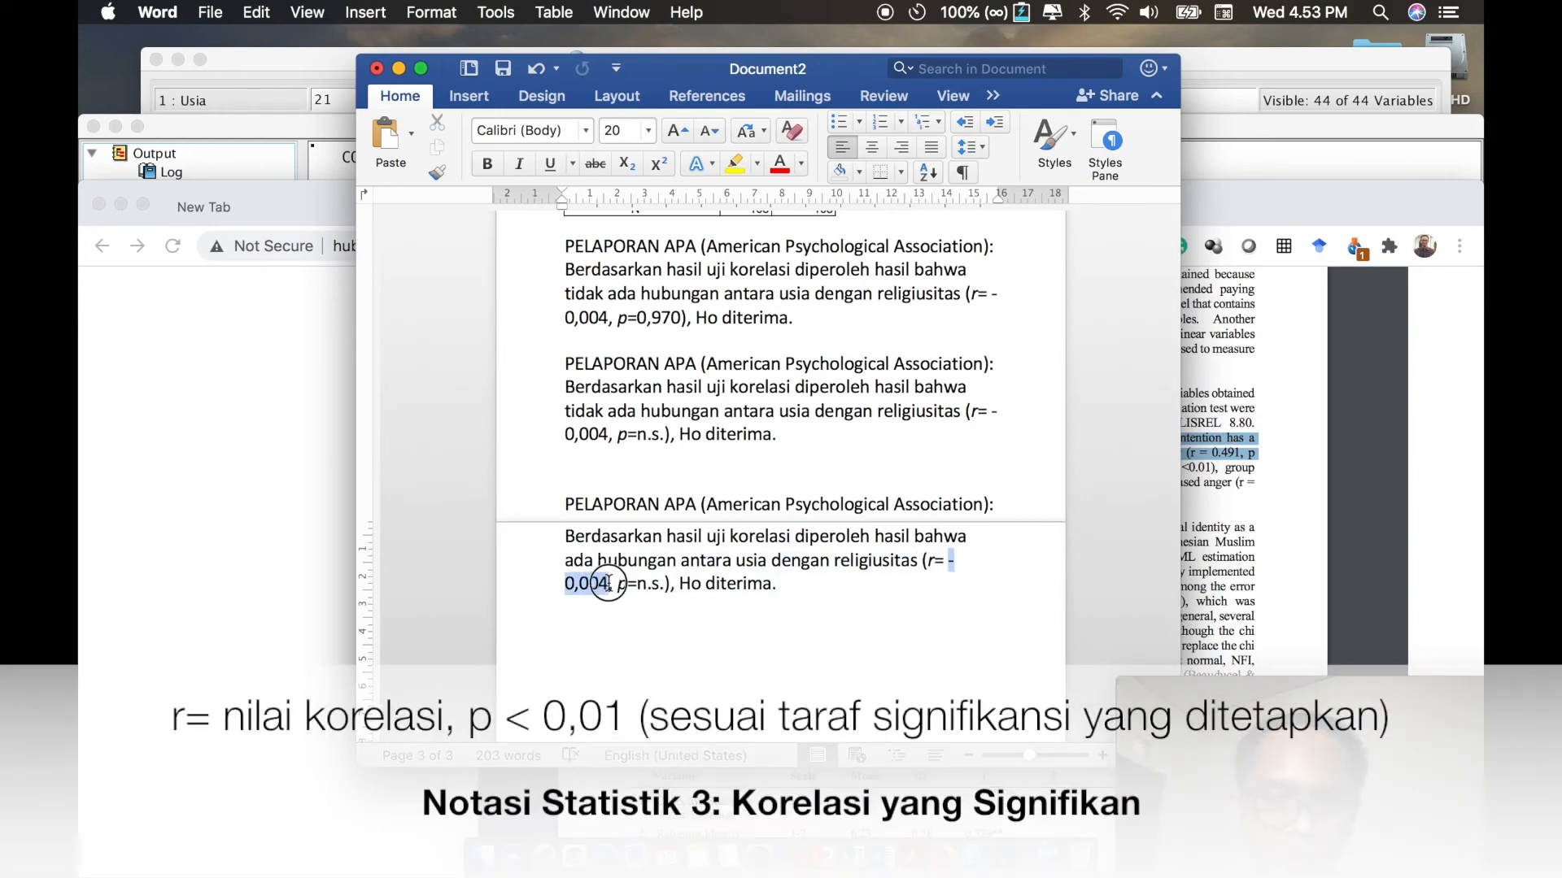
type("0,")
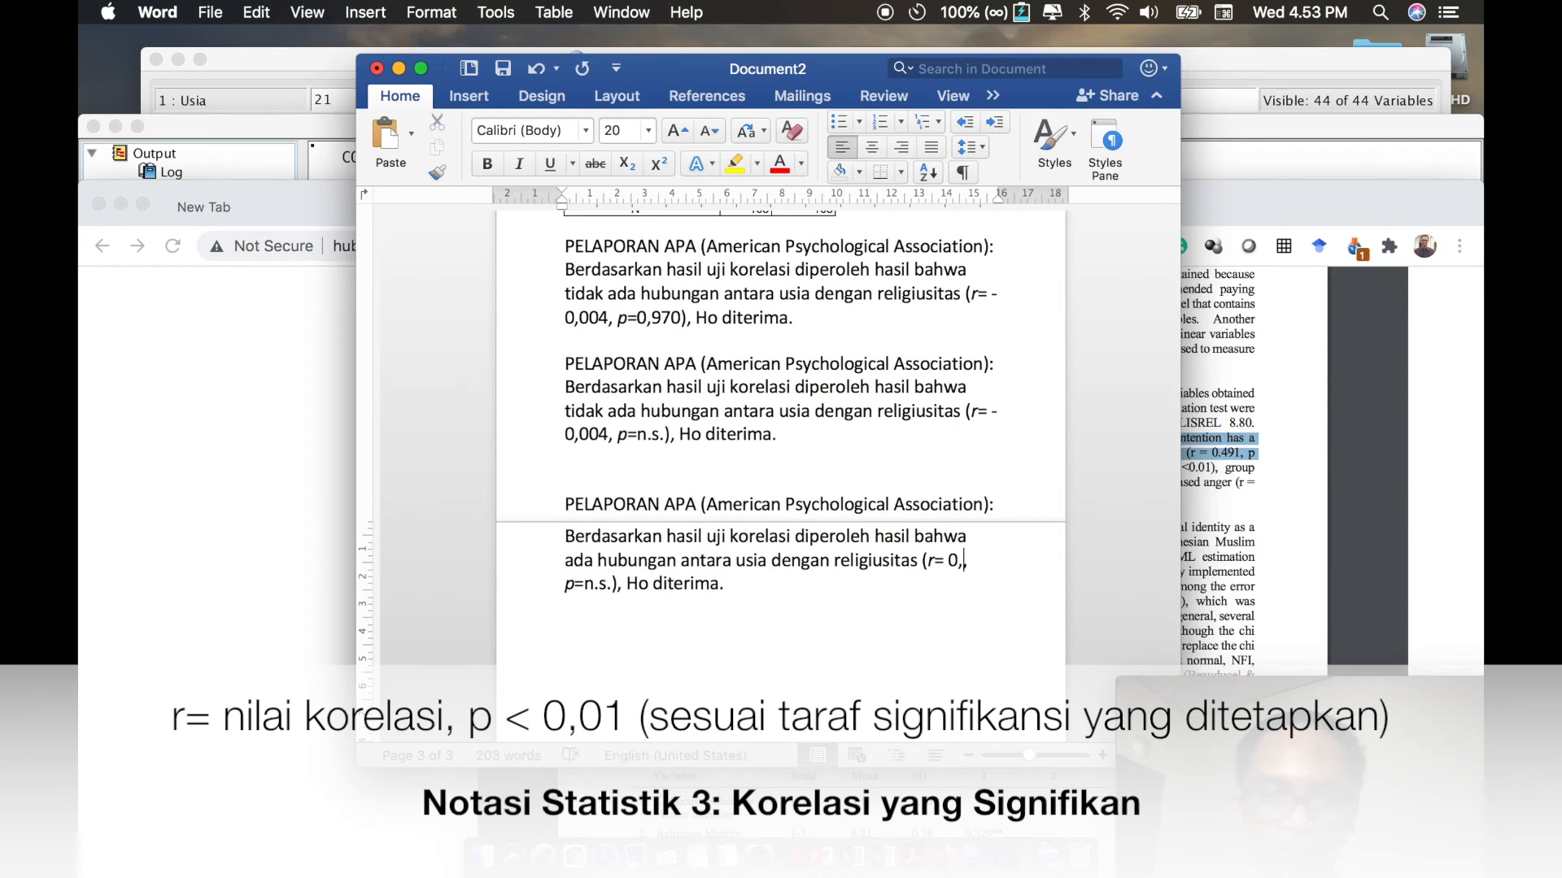
type("491")
- In the copied report paragraph, set the significance notation to p<0,01 and replace "Ho" with "Ha"
left_click_drag(583, 584, 610, 584)
left_click(615, 584)
key("BackSpace")
key("BackSpace")
key("BackSpace")
key("BackSpace")
key("BackSpace")
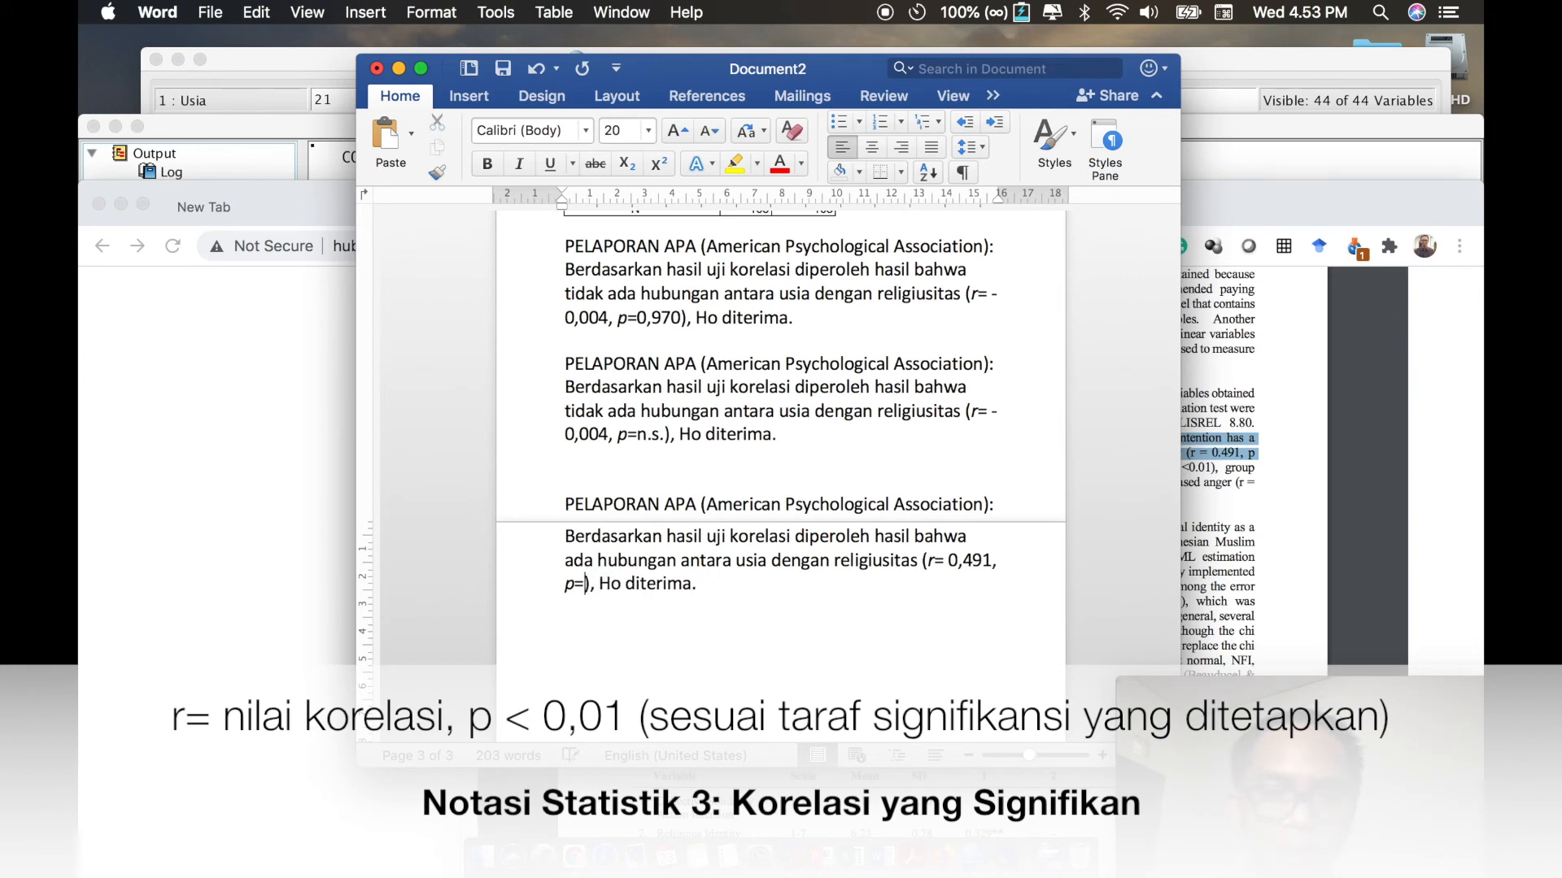
type("<0,01")
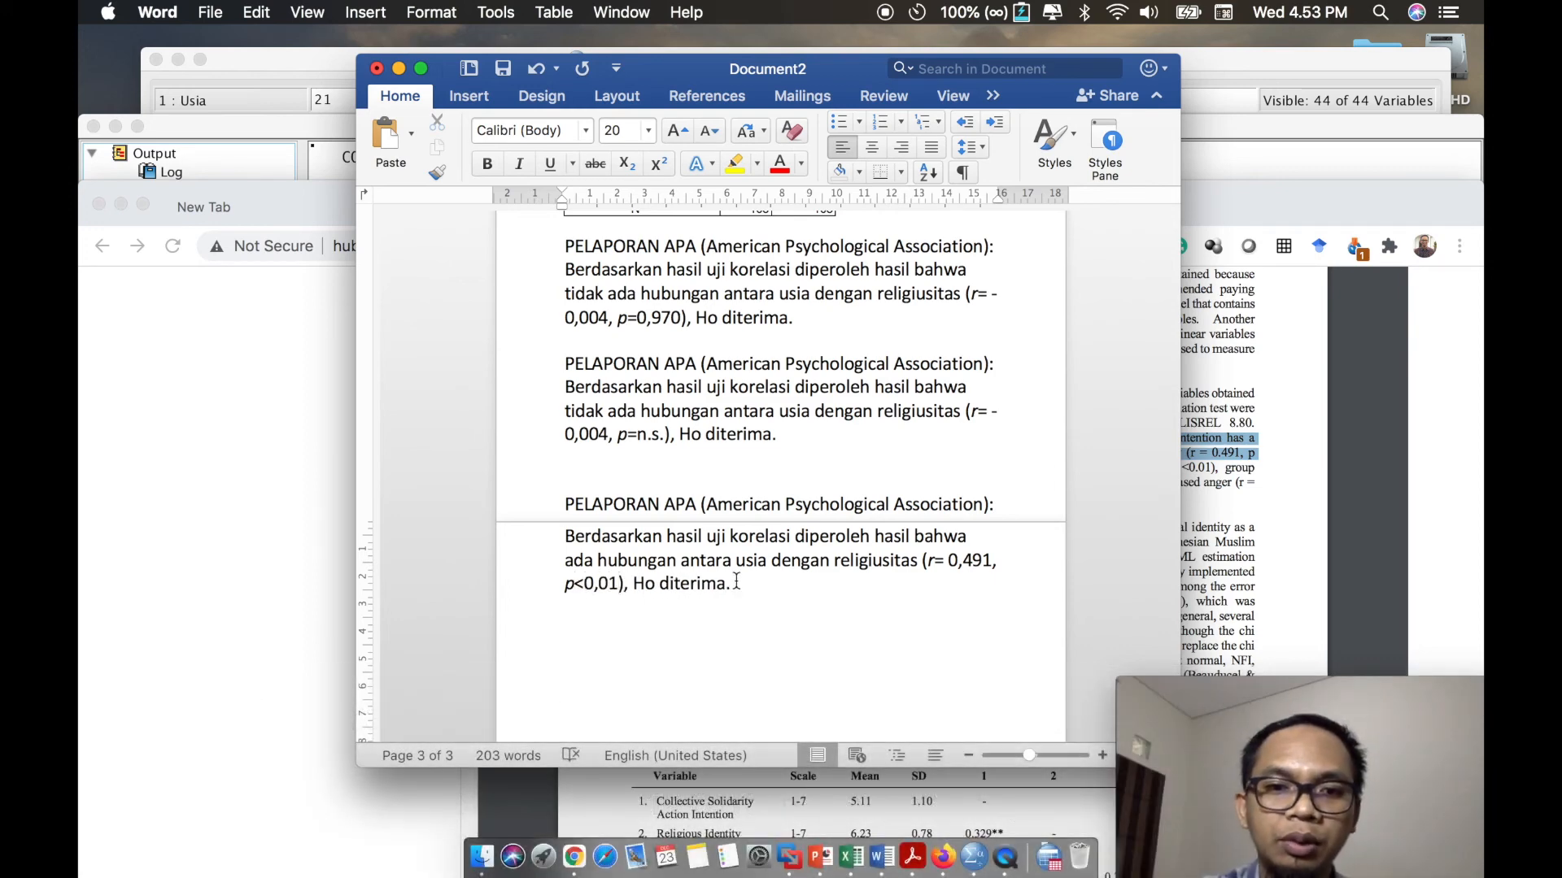
double_click(640, 584)
type("H")
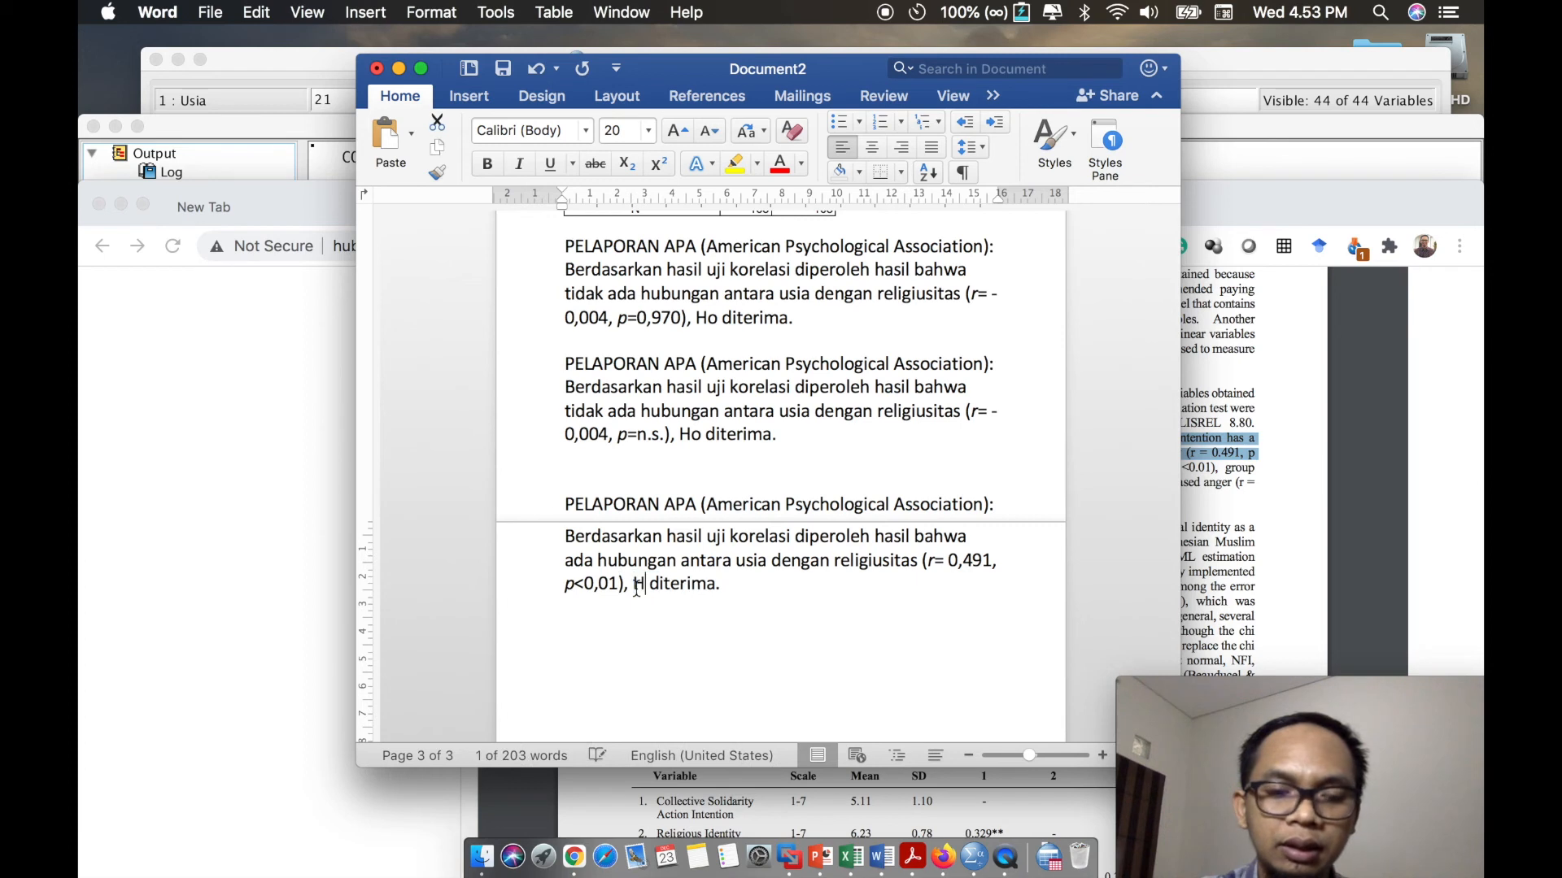
type("a")
- After "Ha diterima.", add the sentence "Dengan demikian, semakin tinggi usia, semakin tinggi religiusitasnya."
left_click(735, 585)
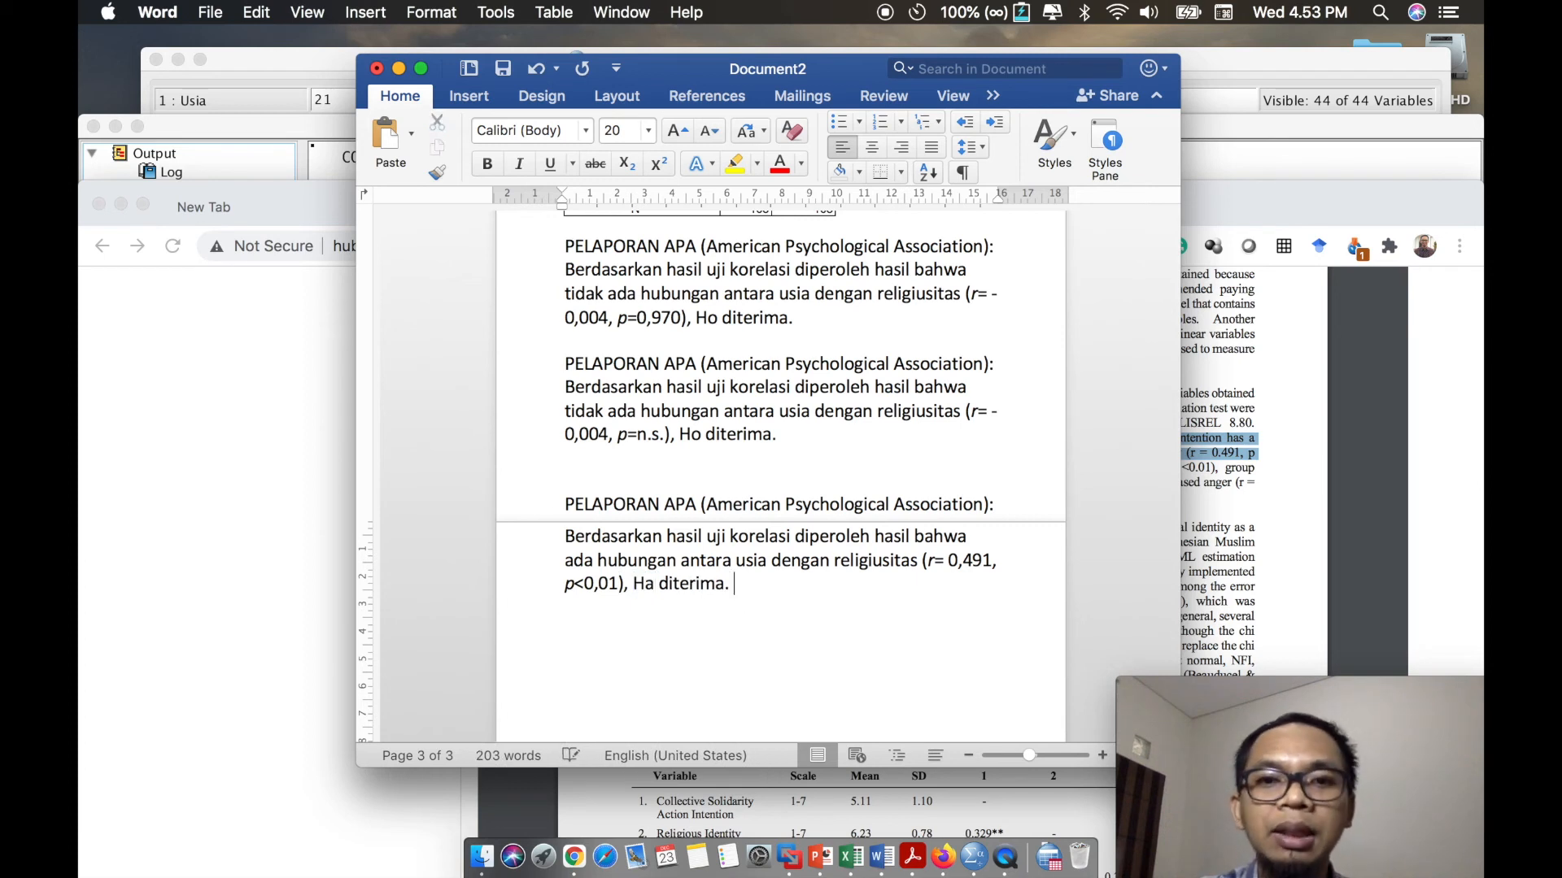
type("Dengan demikia")
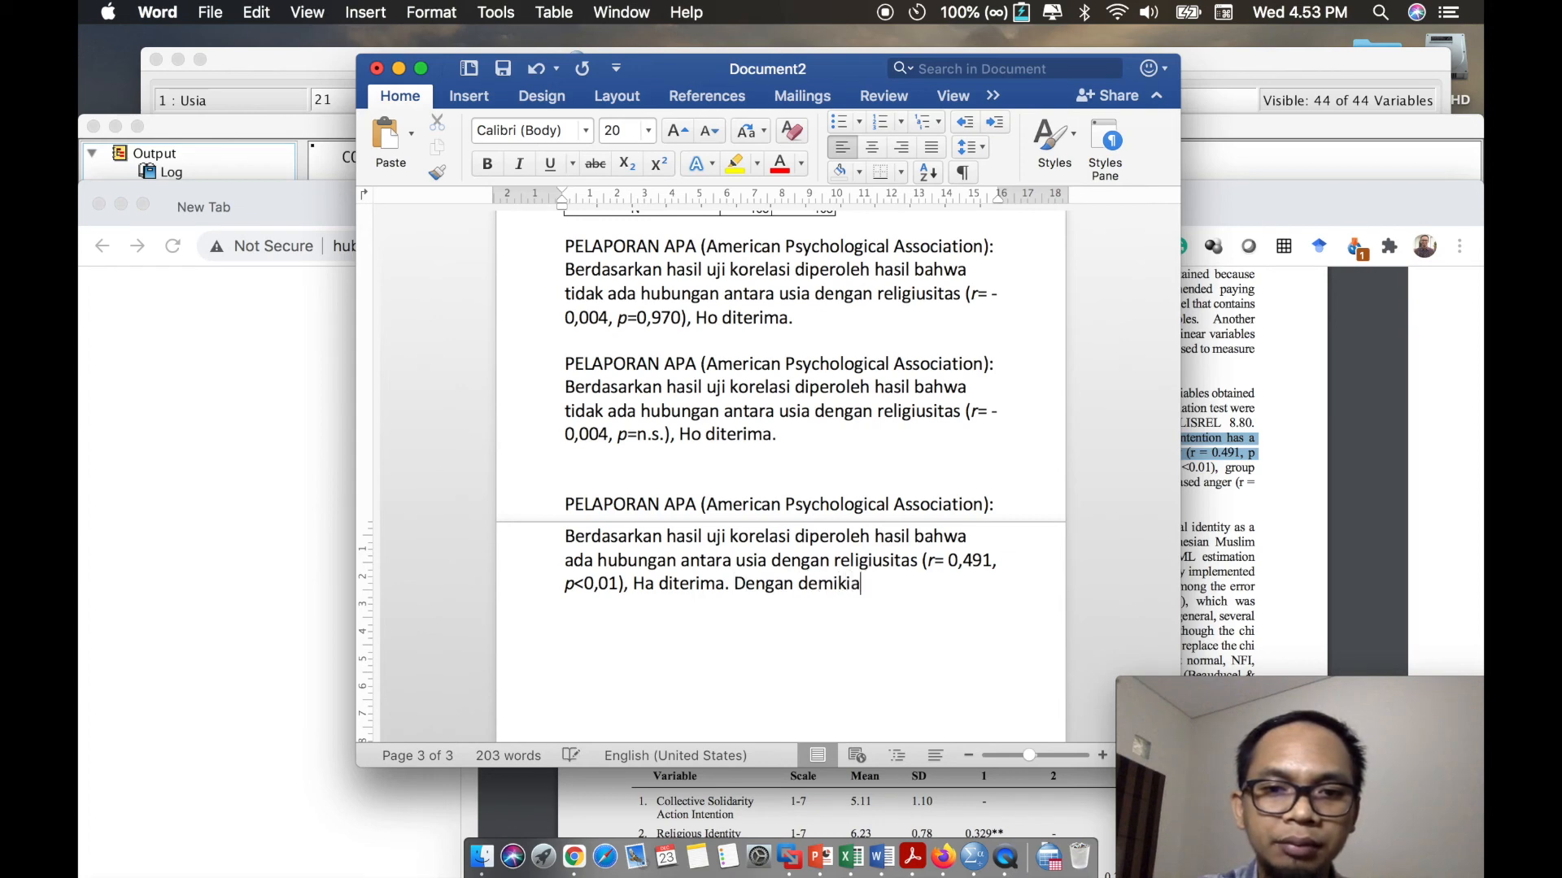
type("n, semakin ")
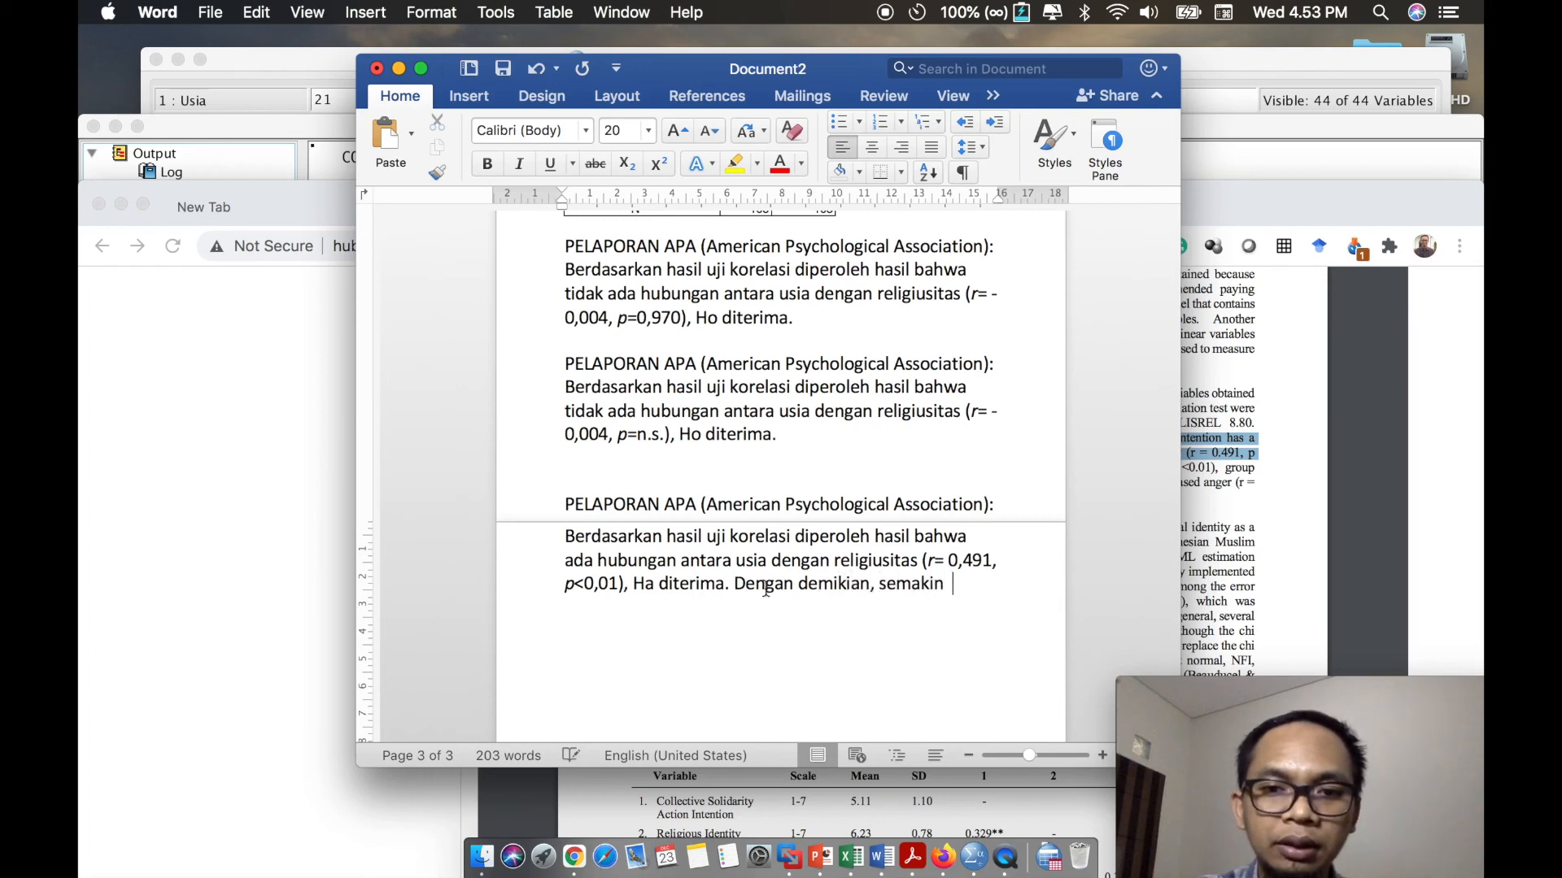
type("ttingg")
key("BackSpace")
key("BackSpace")
key("BackSpace")
key("BackSpace")
key("BackSpace")
type("inggi usia, sem")
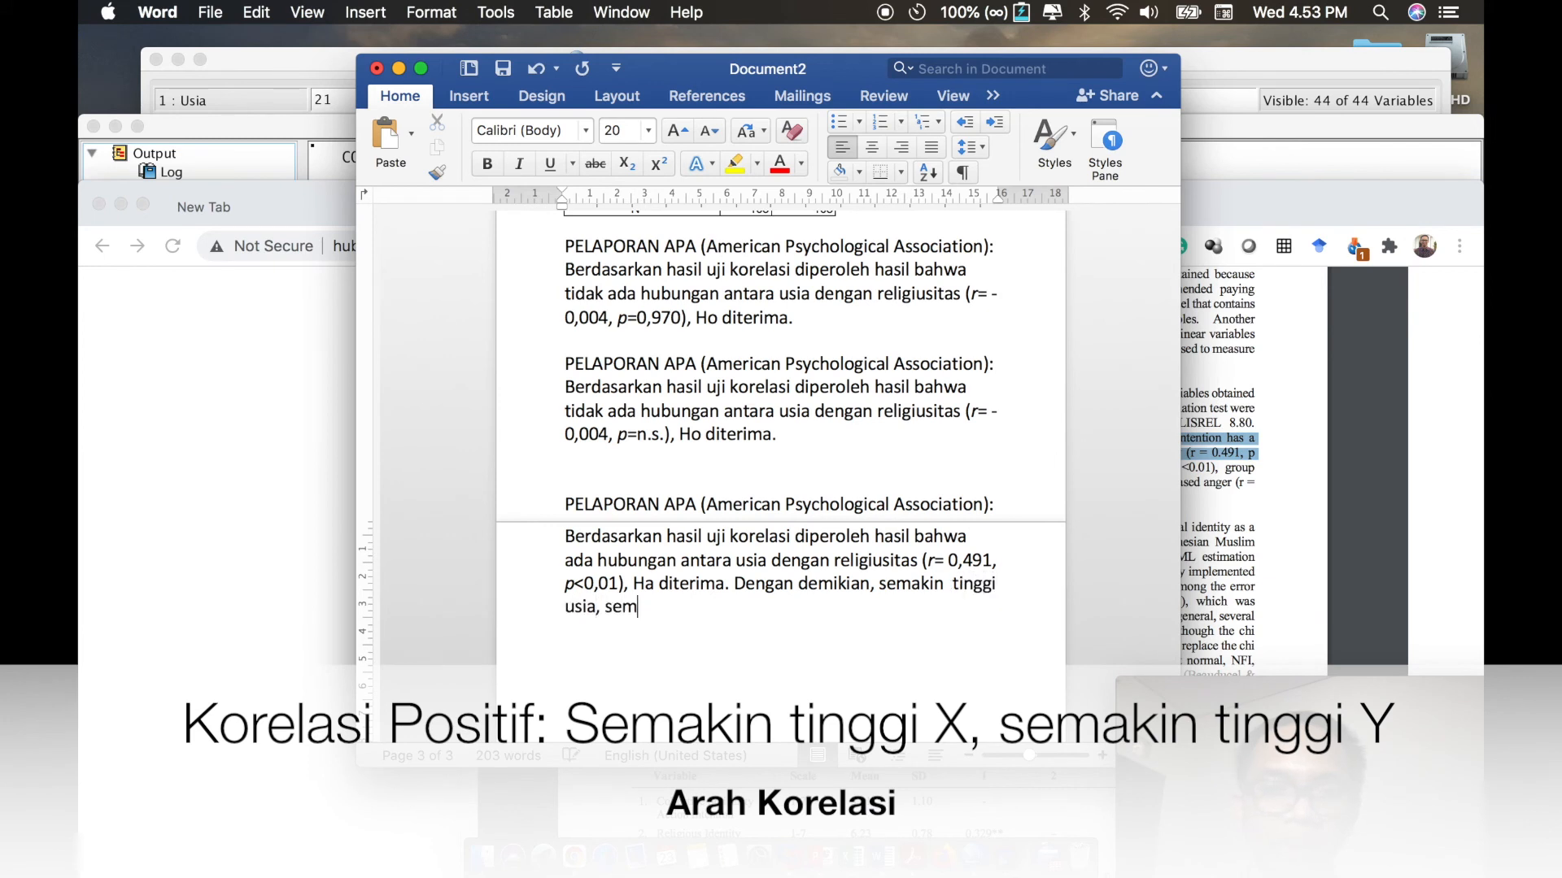
type("akin tinggi religiusitasnya.")
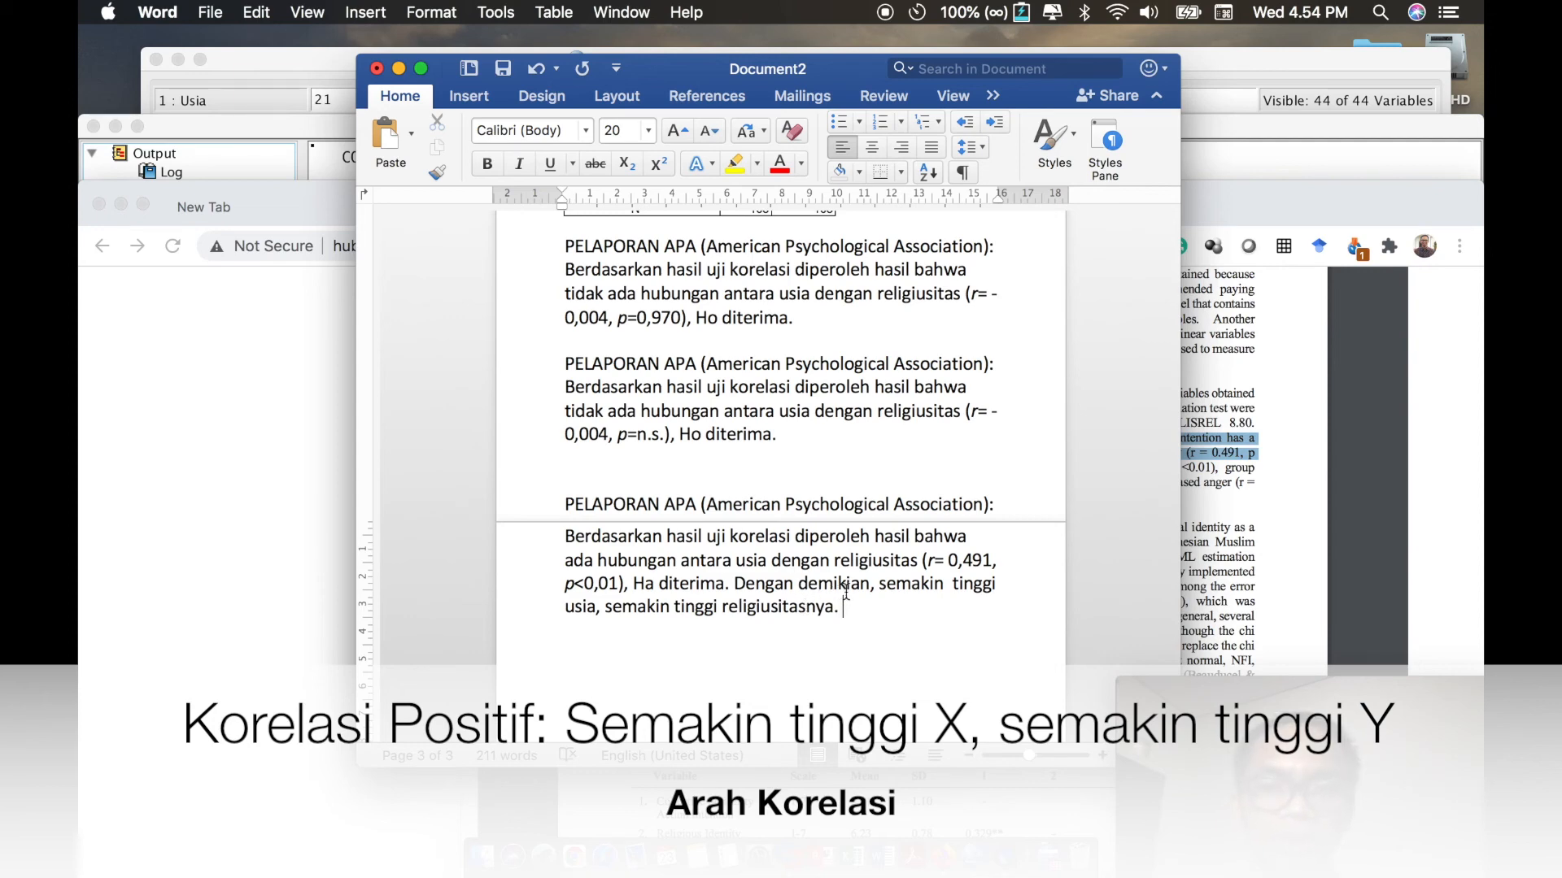
- In the third report paragraph, replace "Dengan demikian," with "Karena nilai korelasi positif, maka" and remove the extra space before "tinggi usia"
left_click_drag(736, 584, 867, 585)
type("Karena nilai korelasi posi")
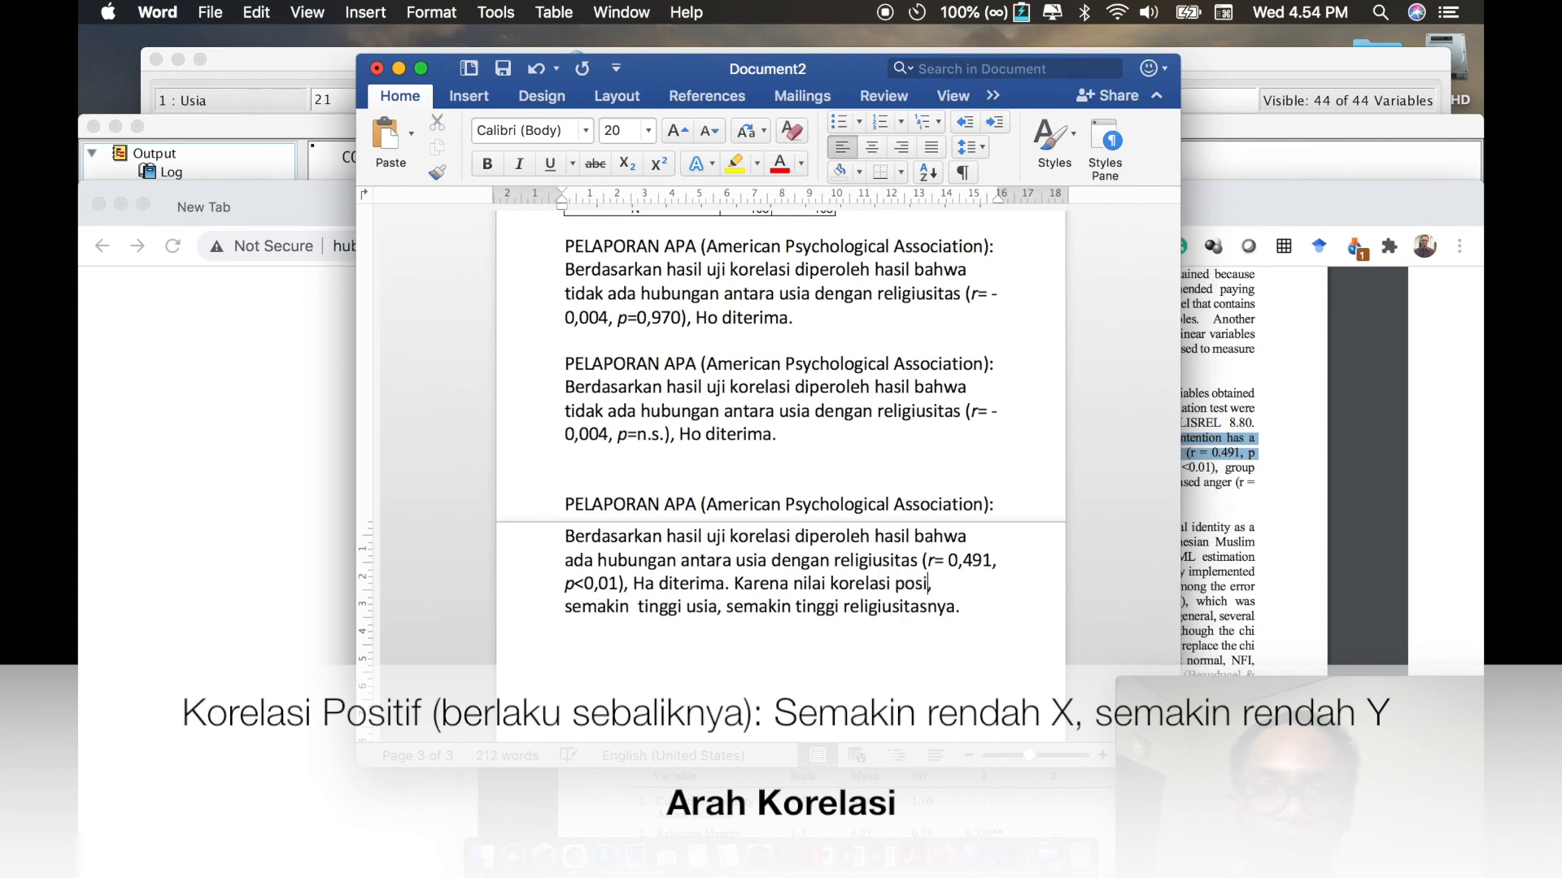
type("tif, maka")
left_click(634, 610)
key("BackSpace")
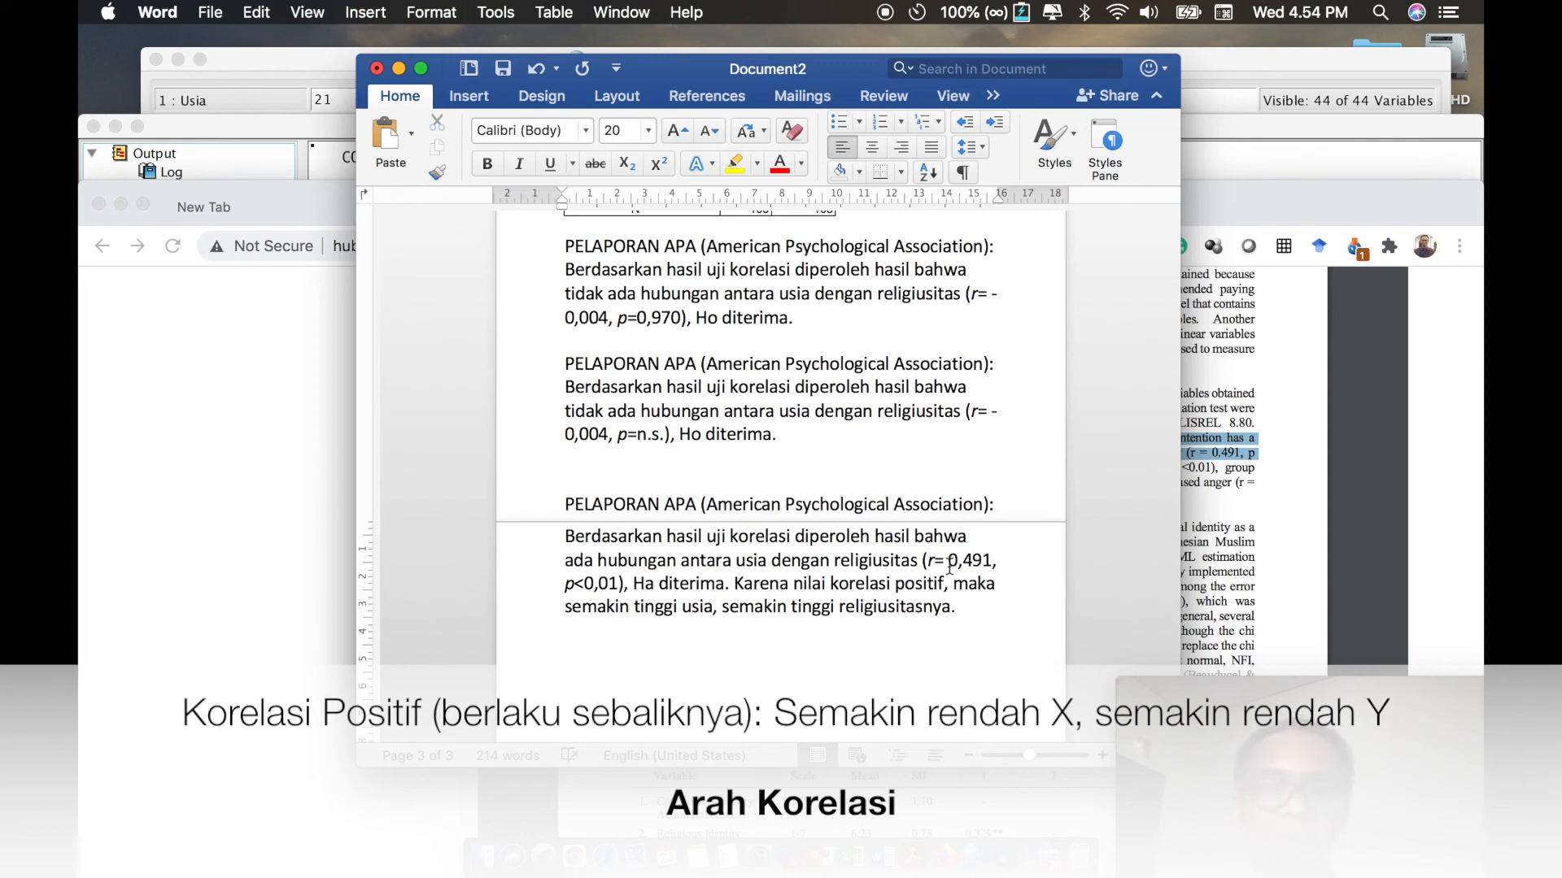
- In the third report paragraph, try a minus sign before the correlation value 0,491 and remove it again
left_click_drag(948, 559, 978, 558)
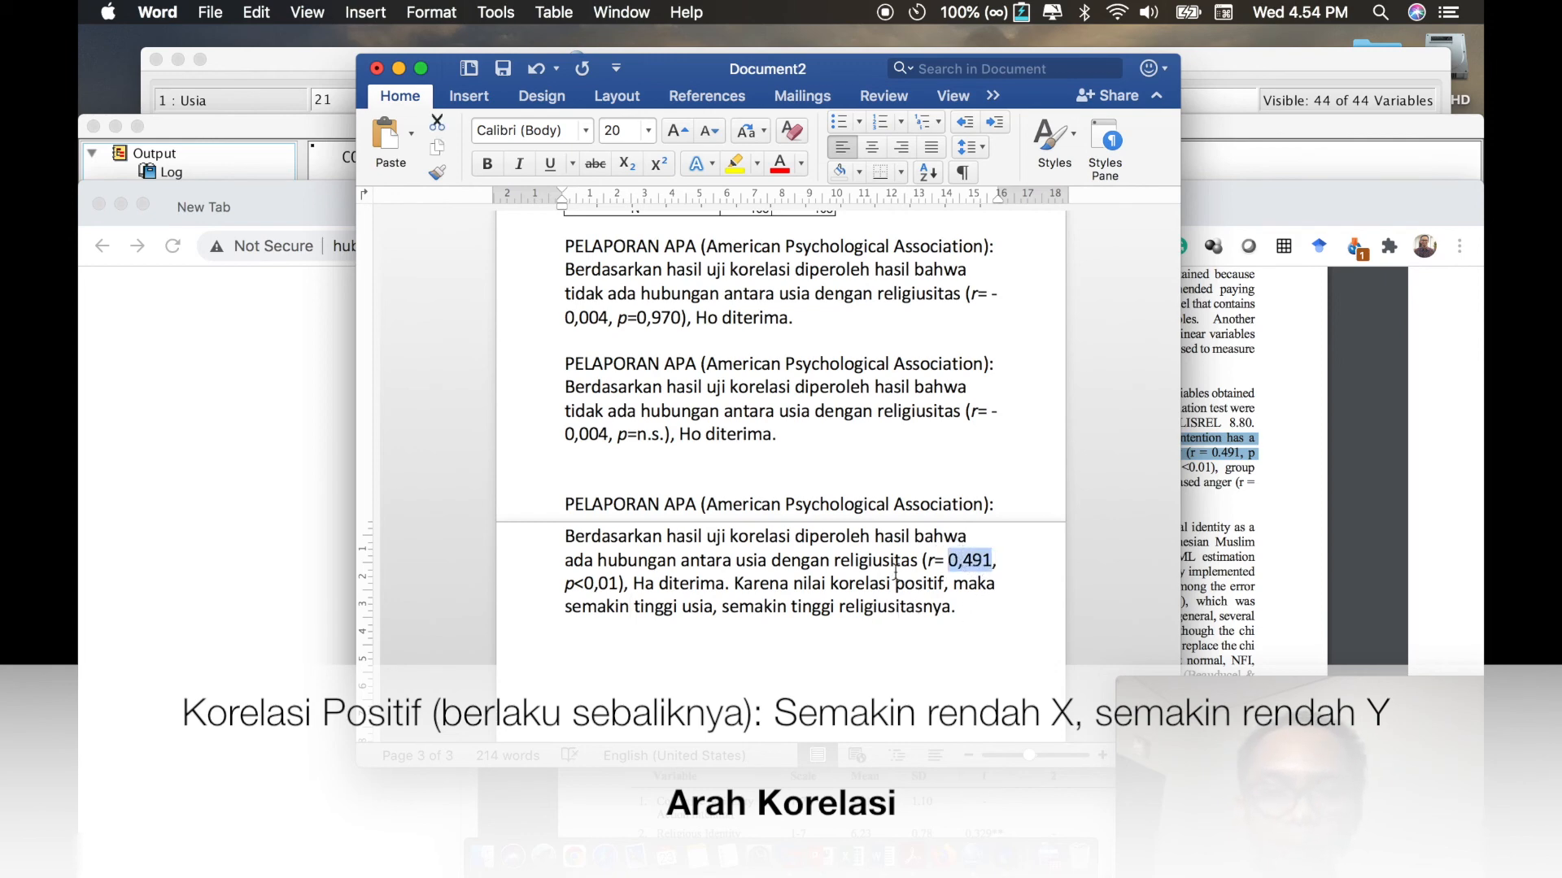
left_click(967, 613)
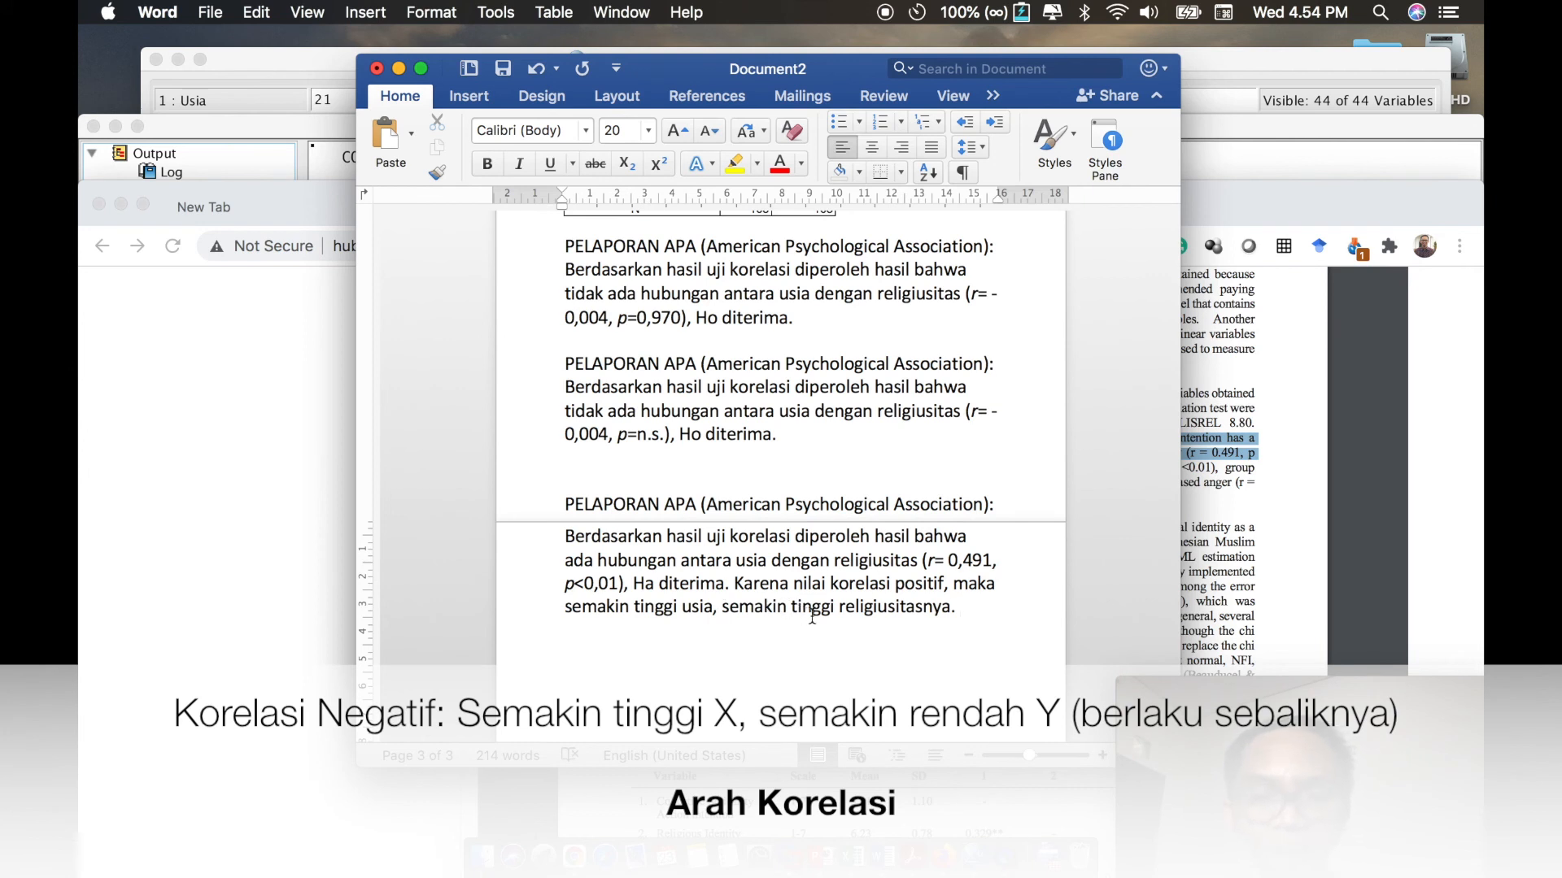
left_click(948, 560)
type("-")
key("BackSpace")
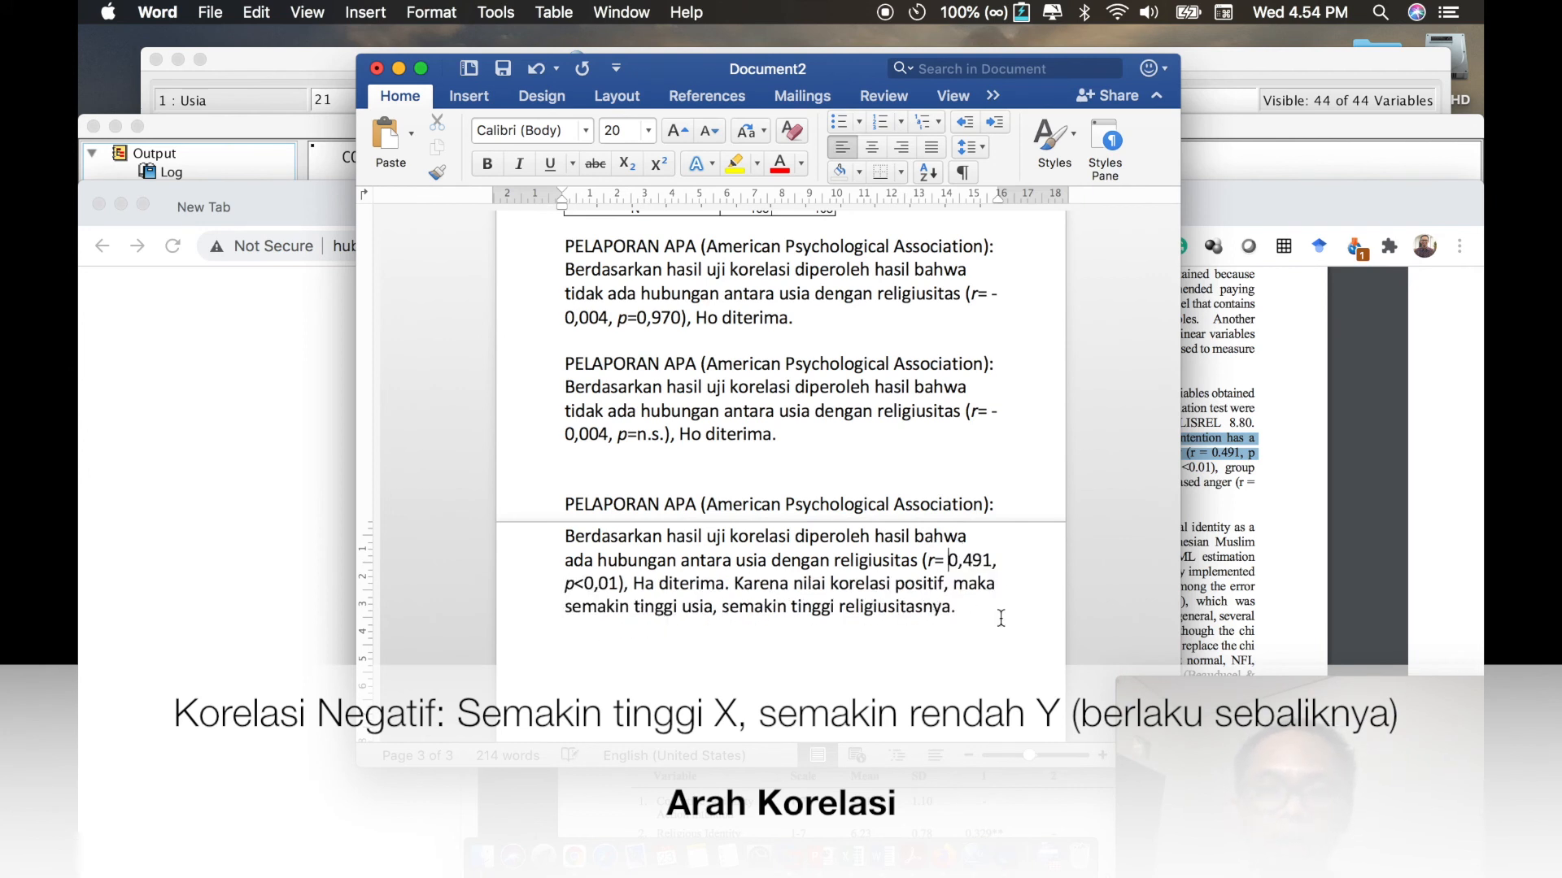
- Set the font color of the first two APA report paragraphs, p=0,970 and p=n.s., to the standard green
scroll(793, 543, "up", 1)
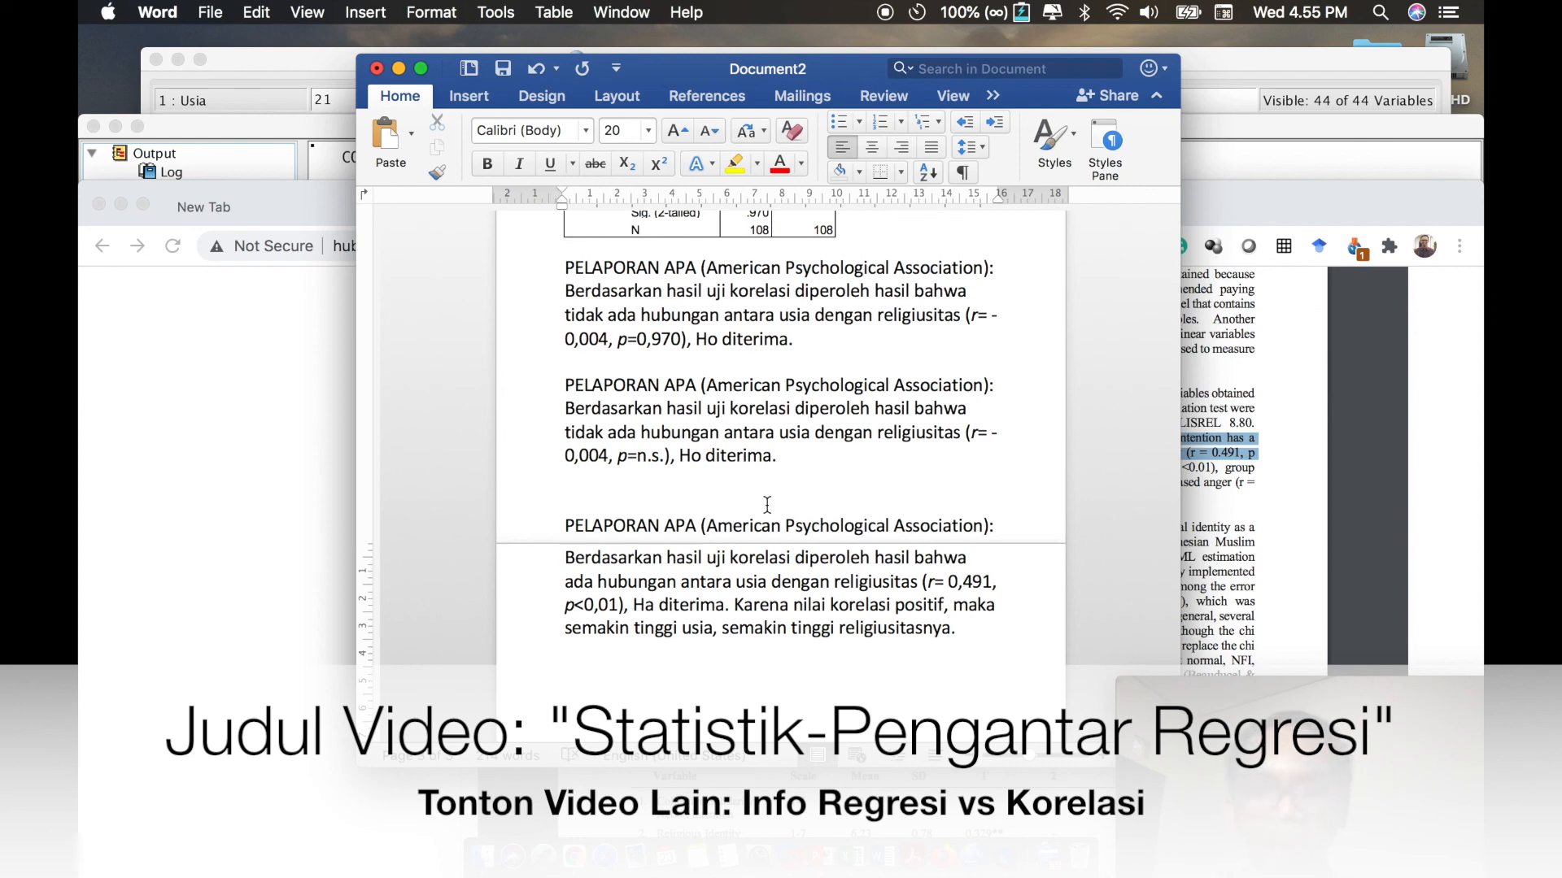
scroll(767, 505, "up", 3)
scroll(767, 505, "up", 3)
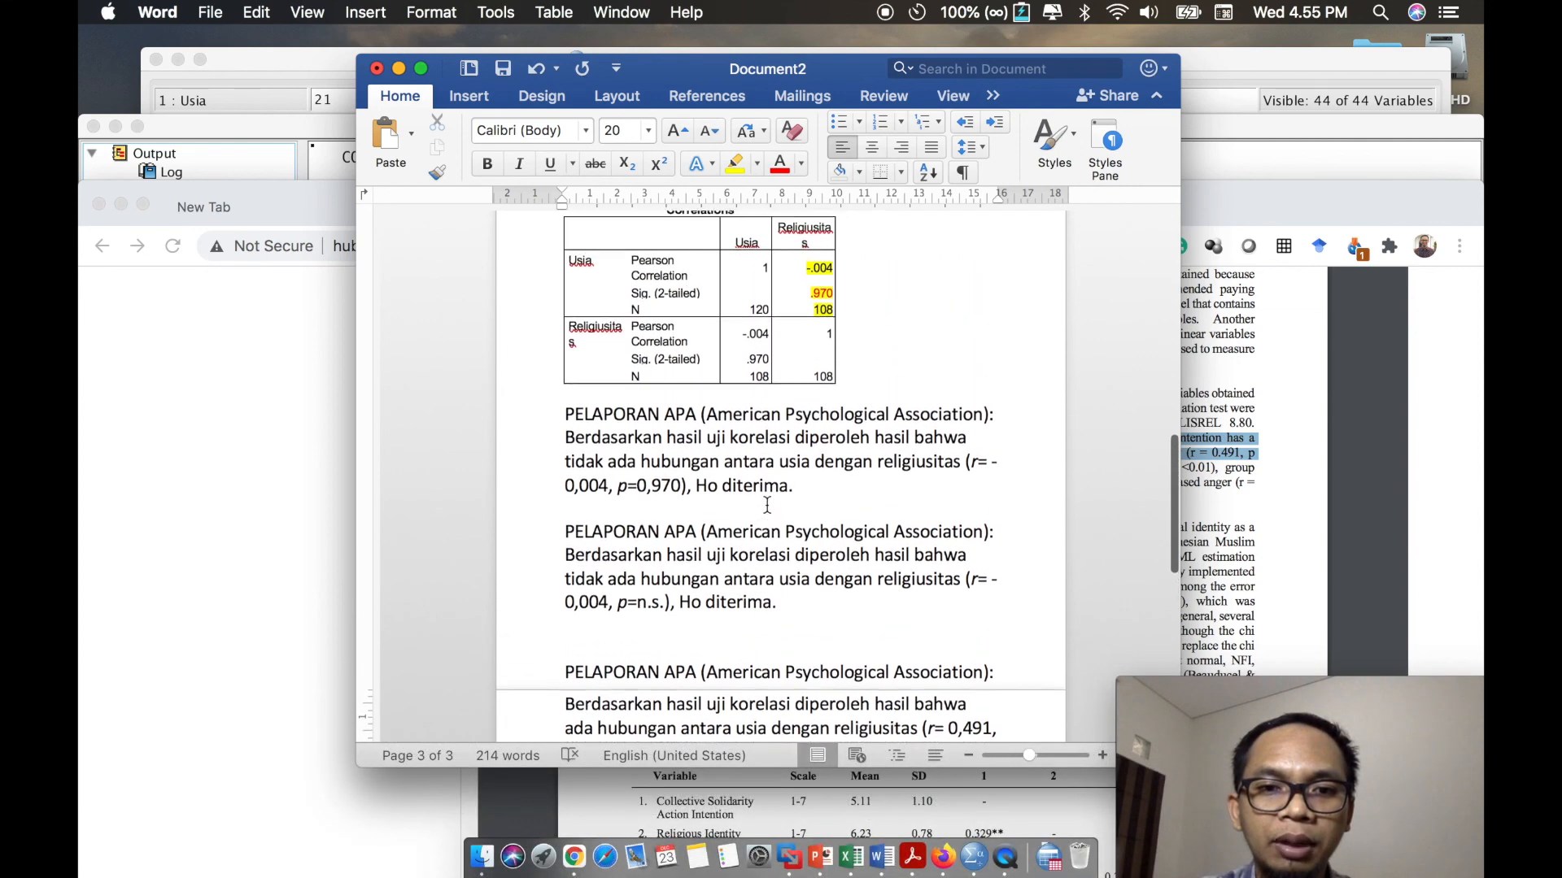
left_click_drag(794, 649, 559, 445)
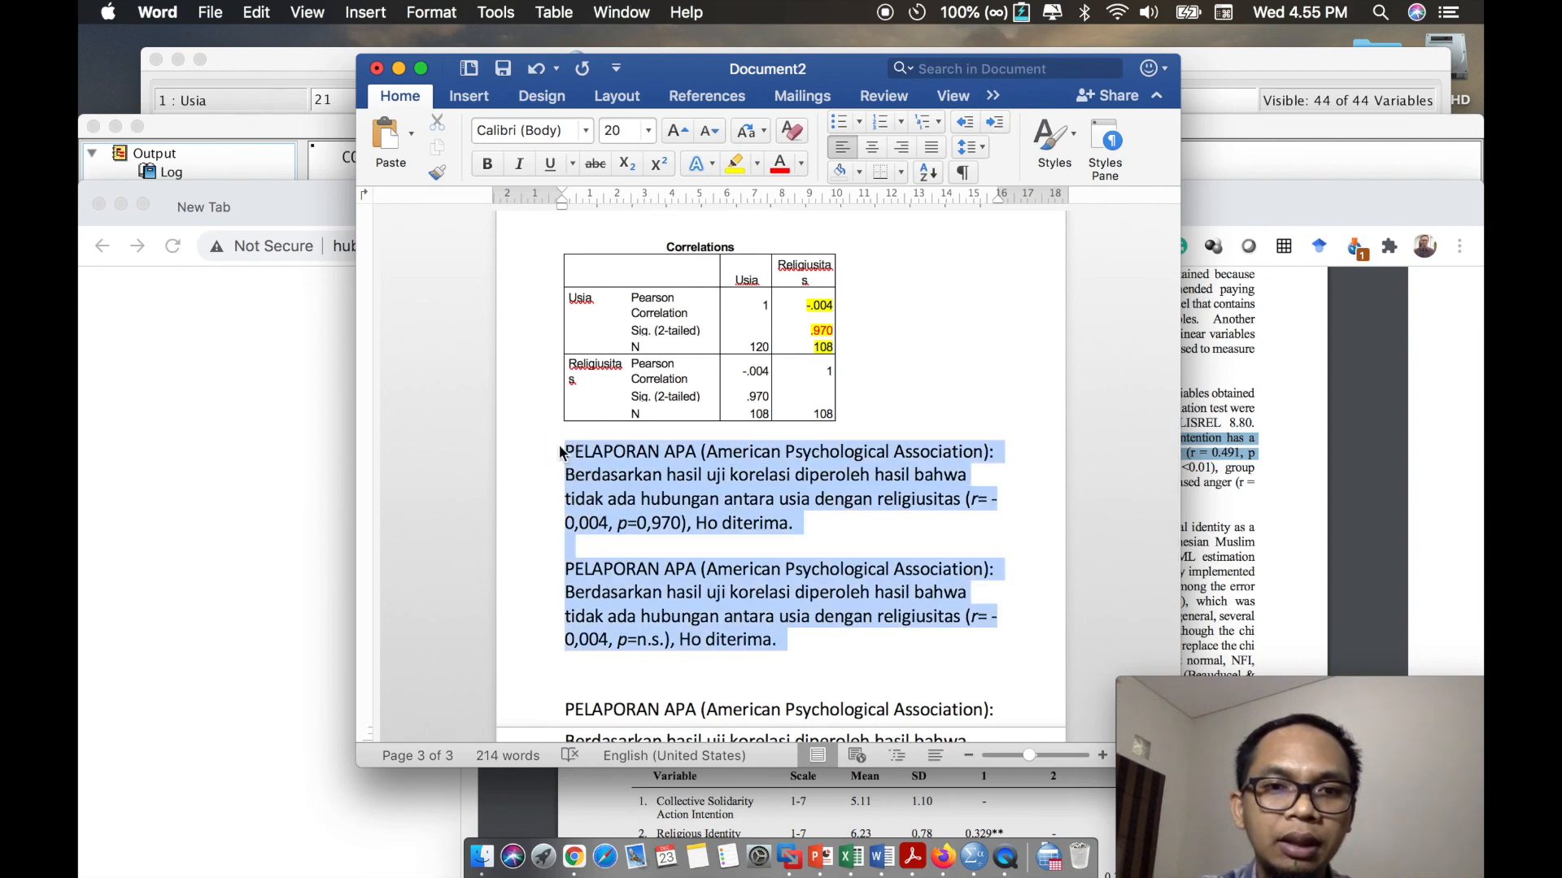
left_click(800, 164)
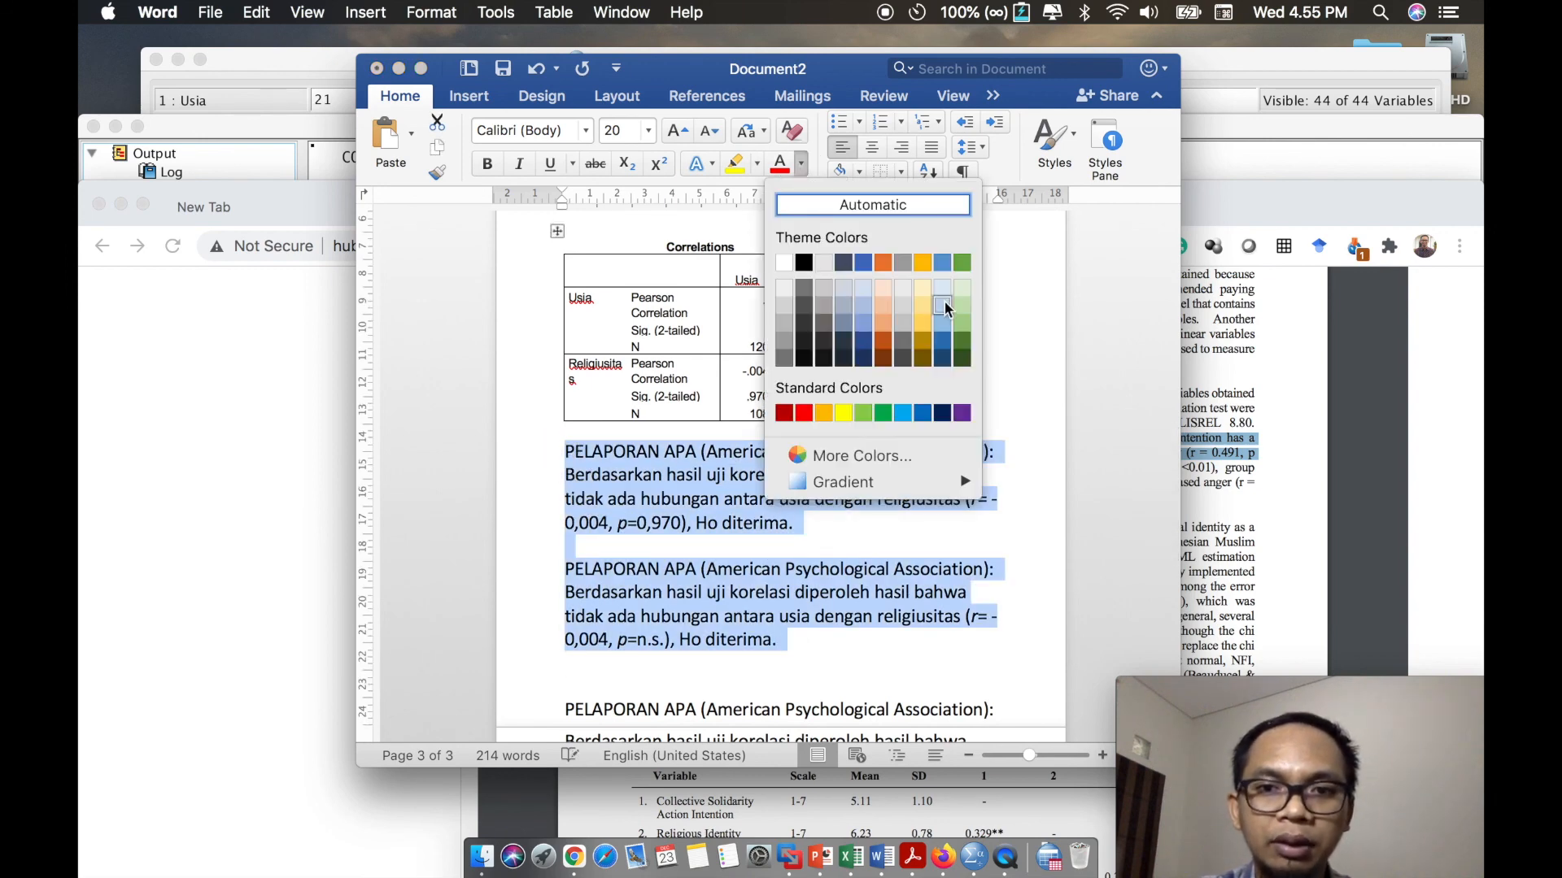
left_click(883, 414)
left_click(811, 493)
scroll(810, 492, "up", 1)
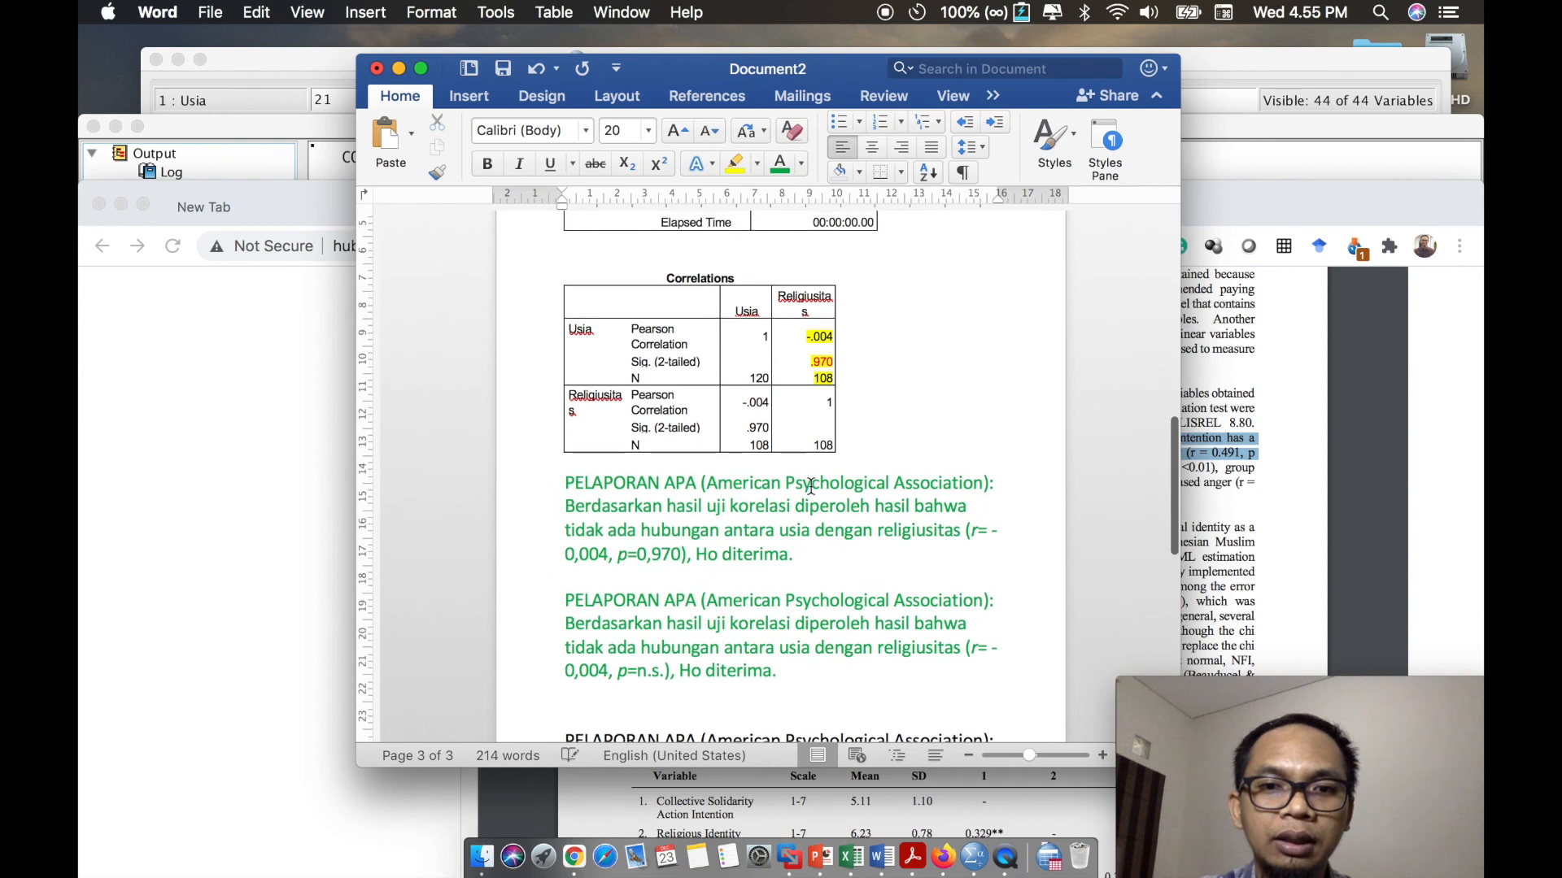
scroll(802, 541, "up", 2)
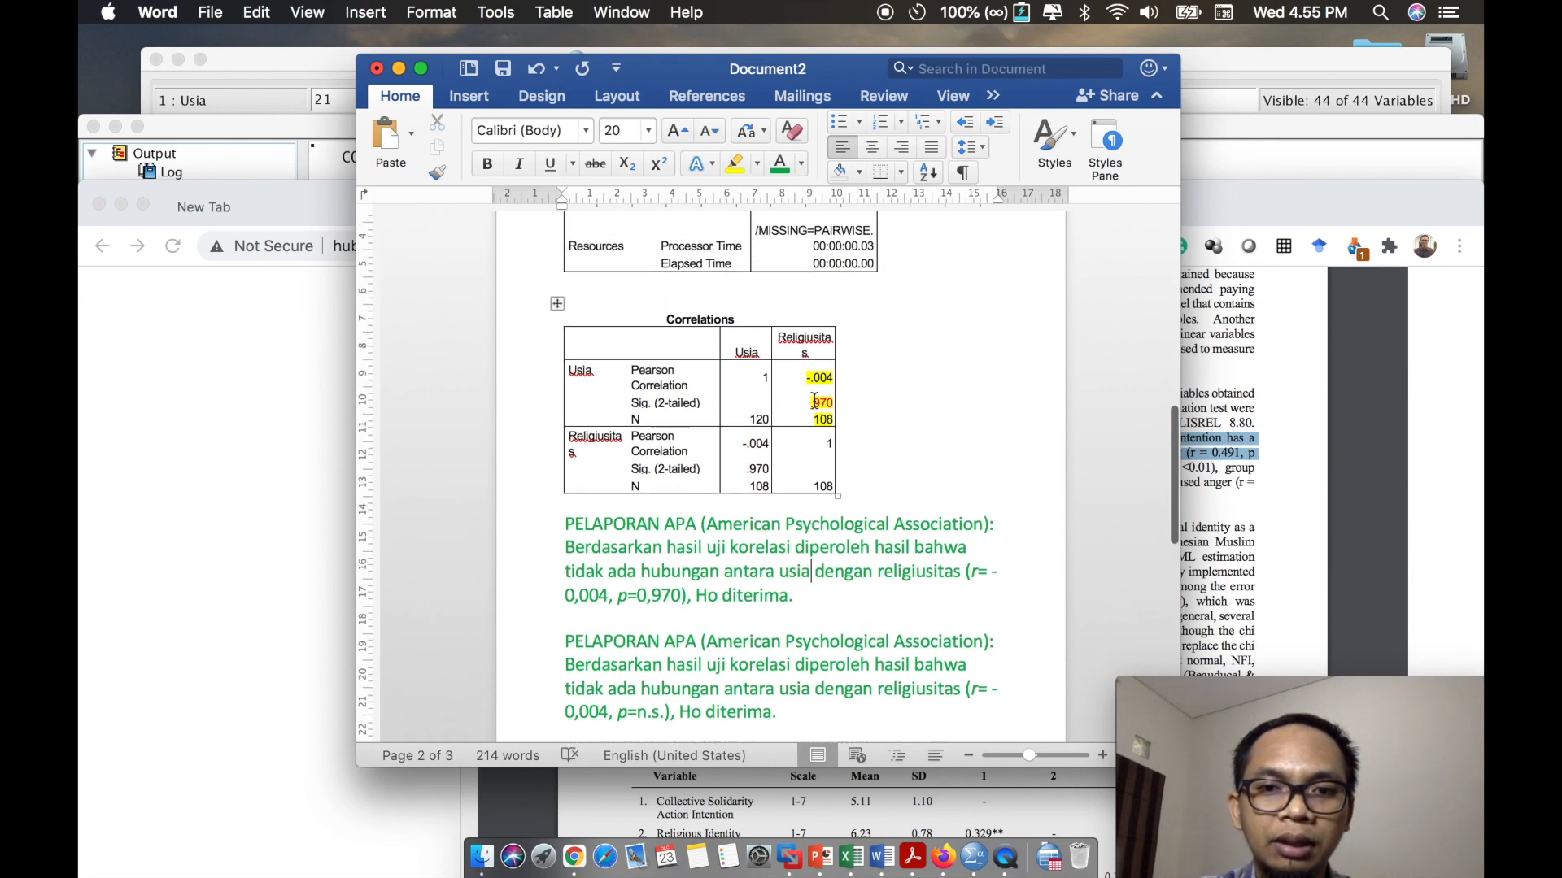